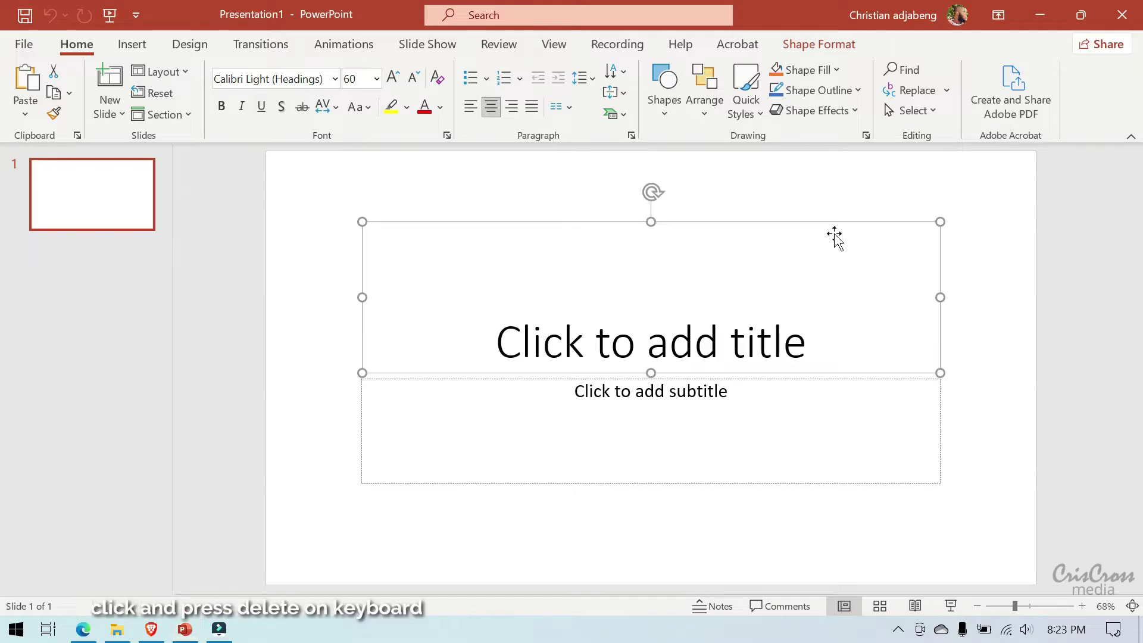
# Step: Delete the title and subtitle placeholders to leave the first slide completely blank
pyautogui.press('Delete')
pyautogui.click(850, 376)
pyautogui.press('Delete')
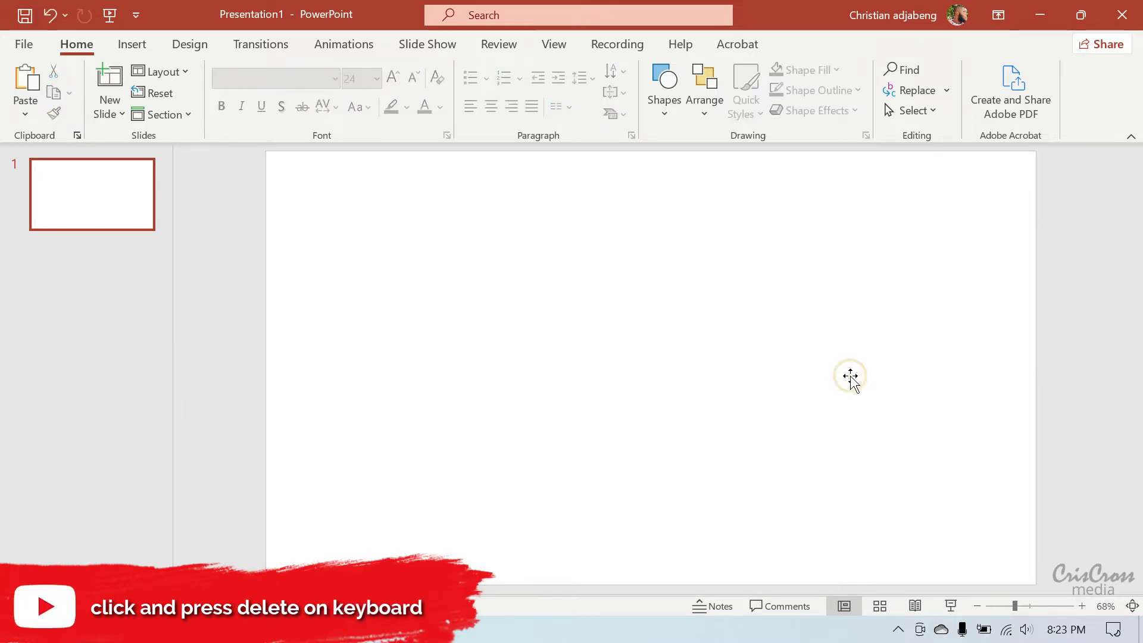
pyautogui.click(131, 44)
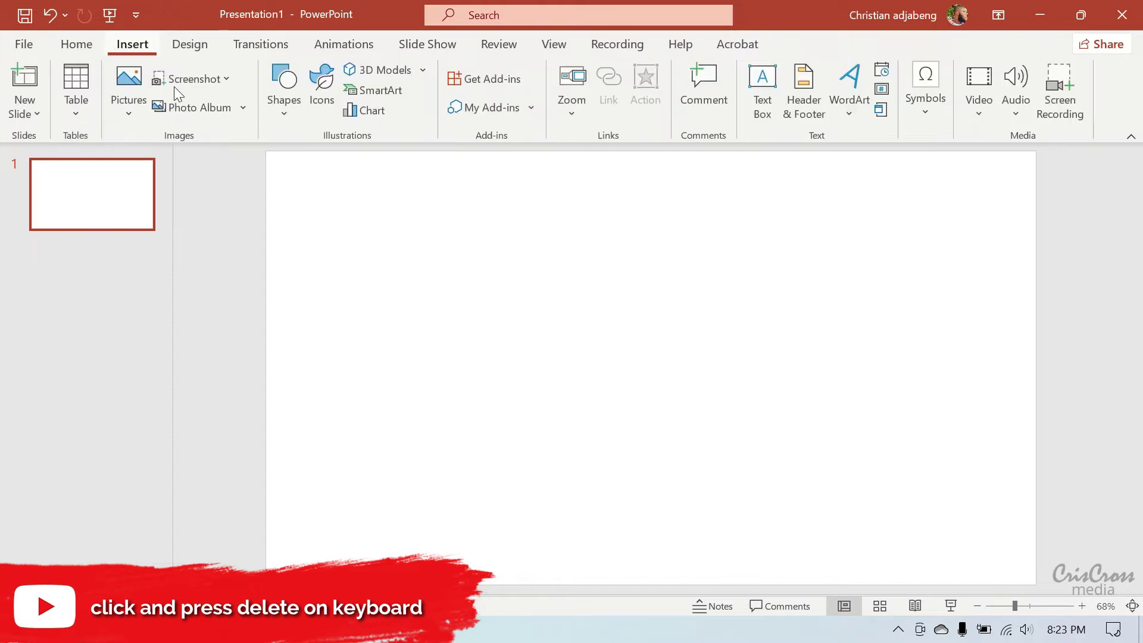
# Step: Draw a tall 4.88" by 1.88" blue rounded rectangle on the slide's left and adjust its corner rounding
pyautogui.click(282, 110)
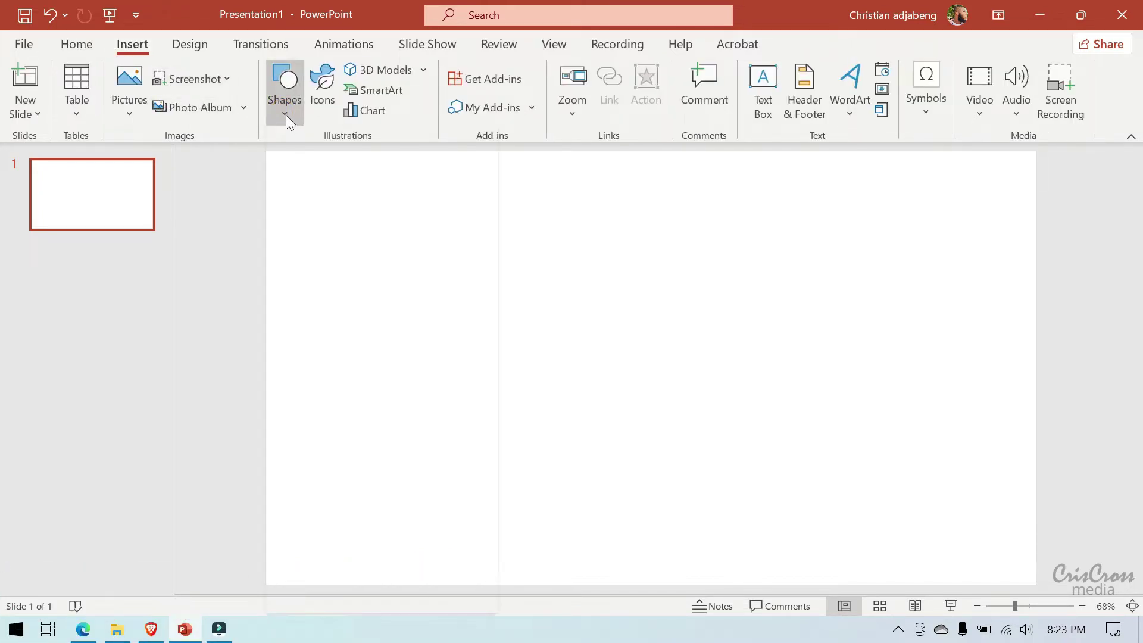
pyautogui.click(365, 162)
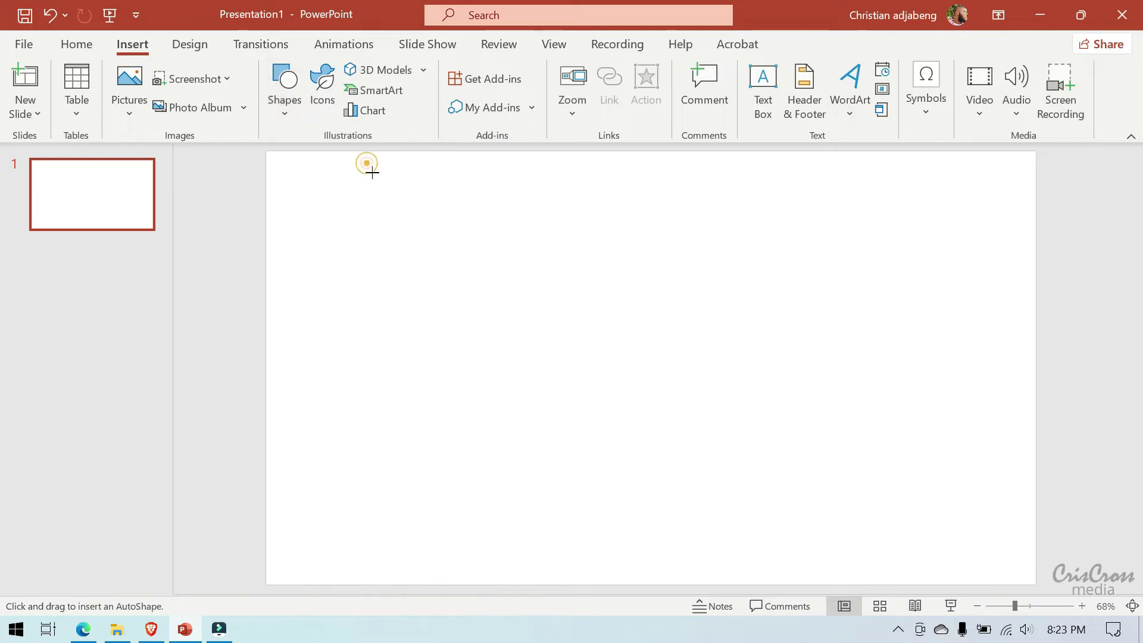
pyautogui.moveTo(319, 239)
pyautogui.mouseDown()
pyautogui.moveTo(415, 448)
pyautogui.moveTo(426, 520)
pyautogui.mouseUp()
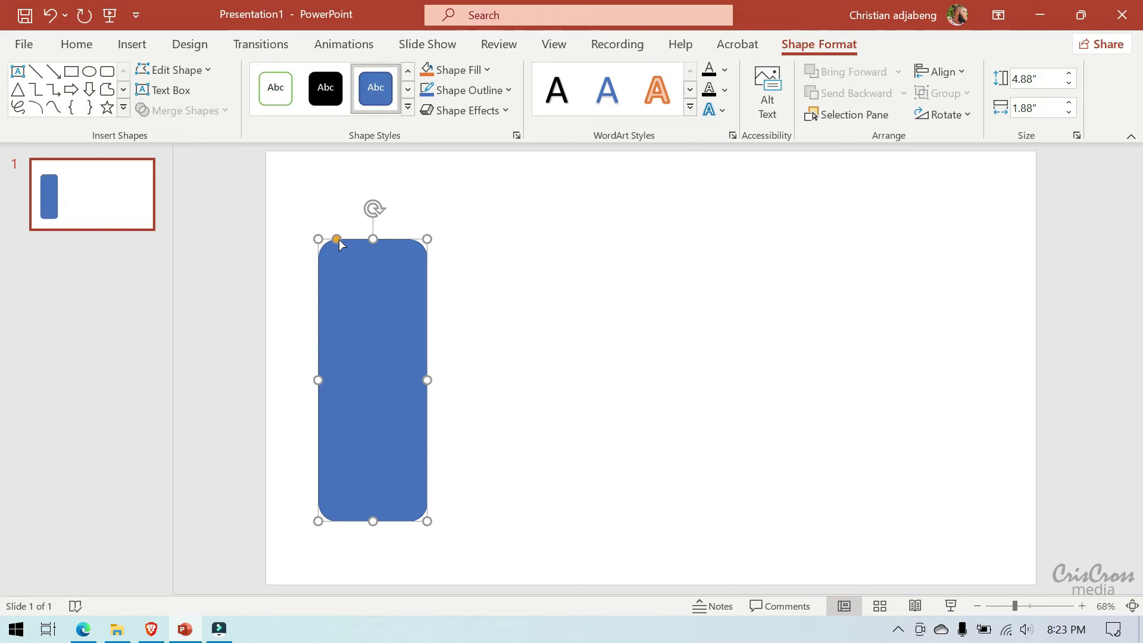
pyautogui.moveTo(336, 239); pyautogui.dragTo(338, 243)
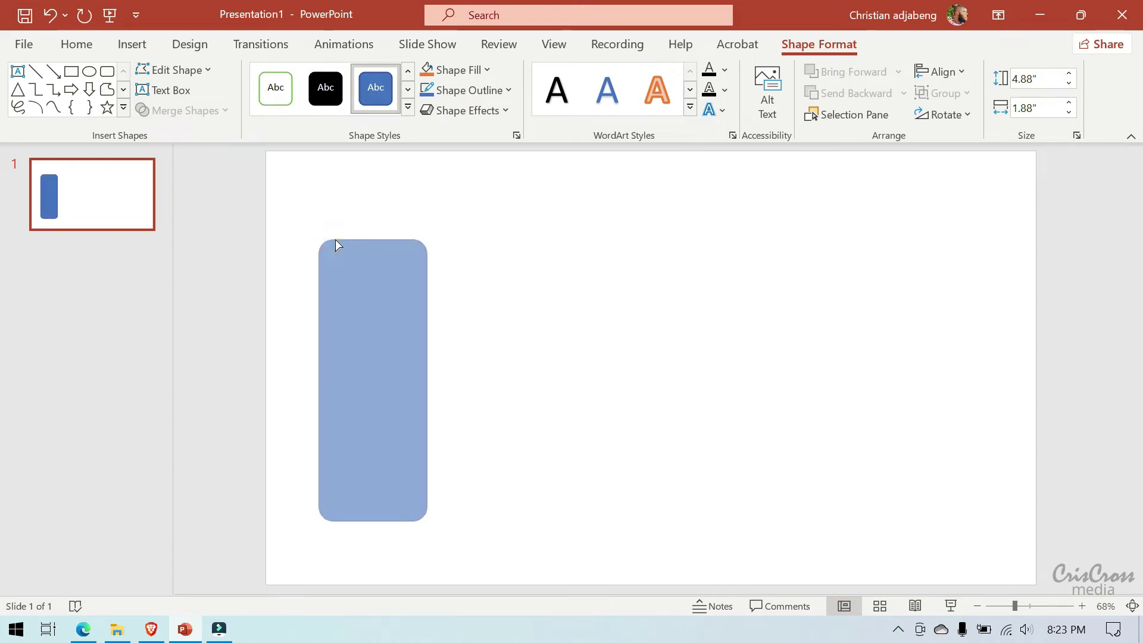
pyautogui.moveTo(335, 241); pyautogui.dragTo(336, 241)
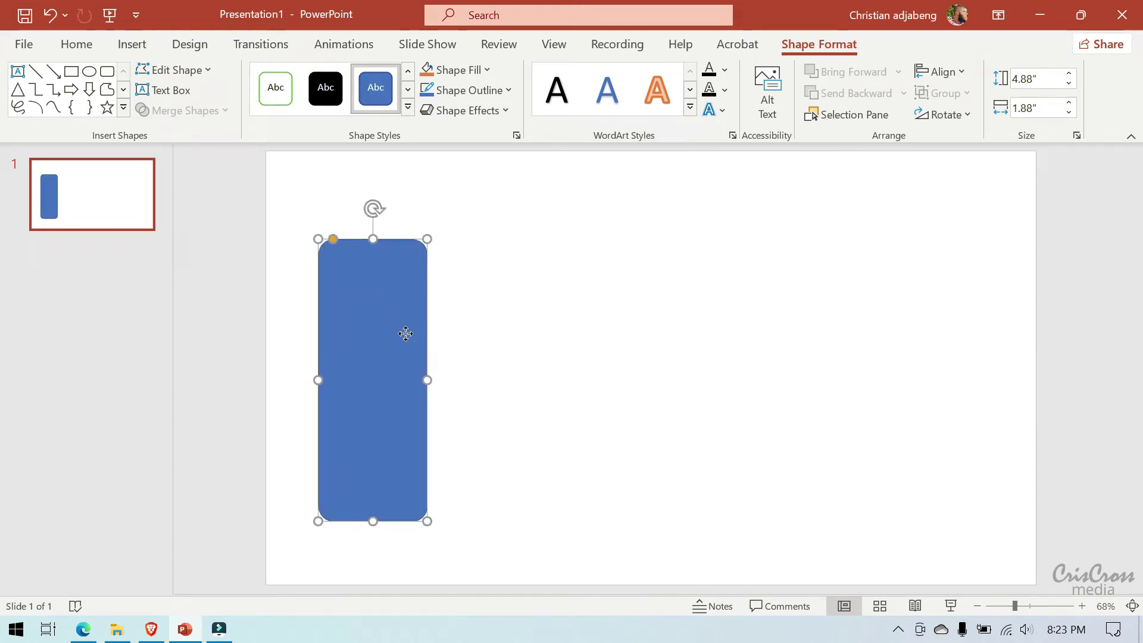
# Step: Set the blue rounded rectangle's line to No line in the Format Shape pane
pyautogui.rightClick(405, 333)
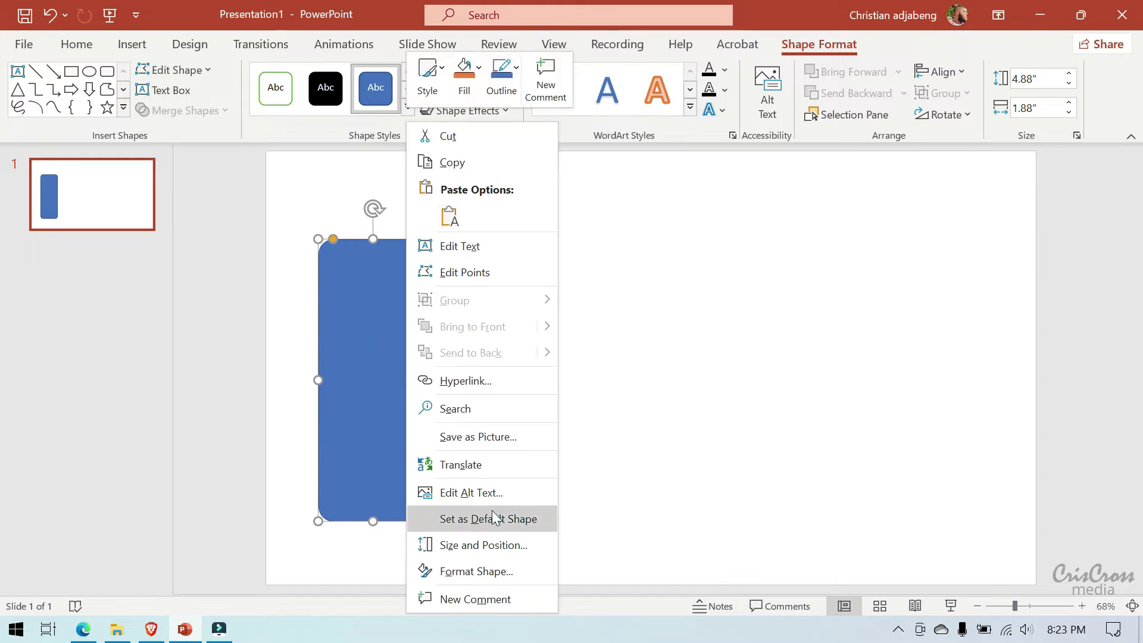
pyautogui.click(474, 569)
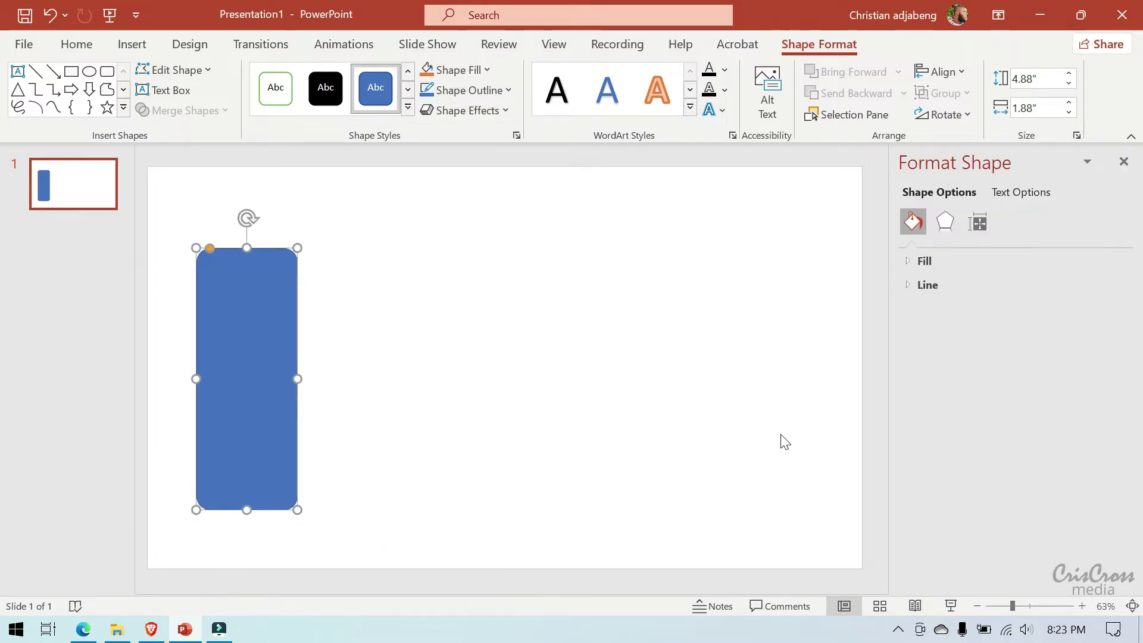
pyautogui.click(907, 287)
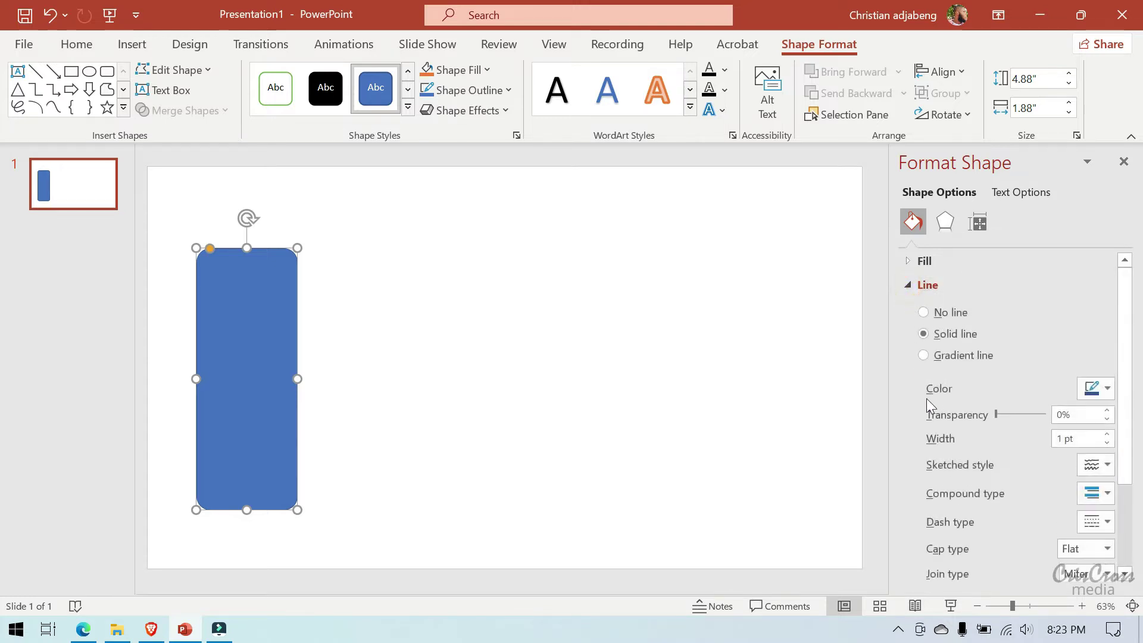
pyautogui.click(924, 311)
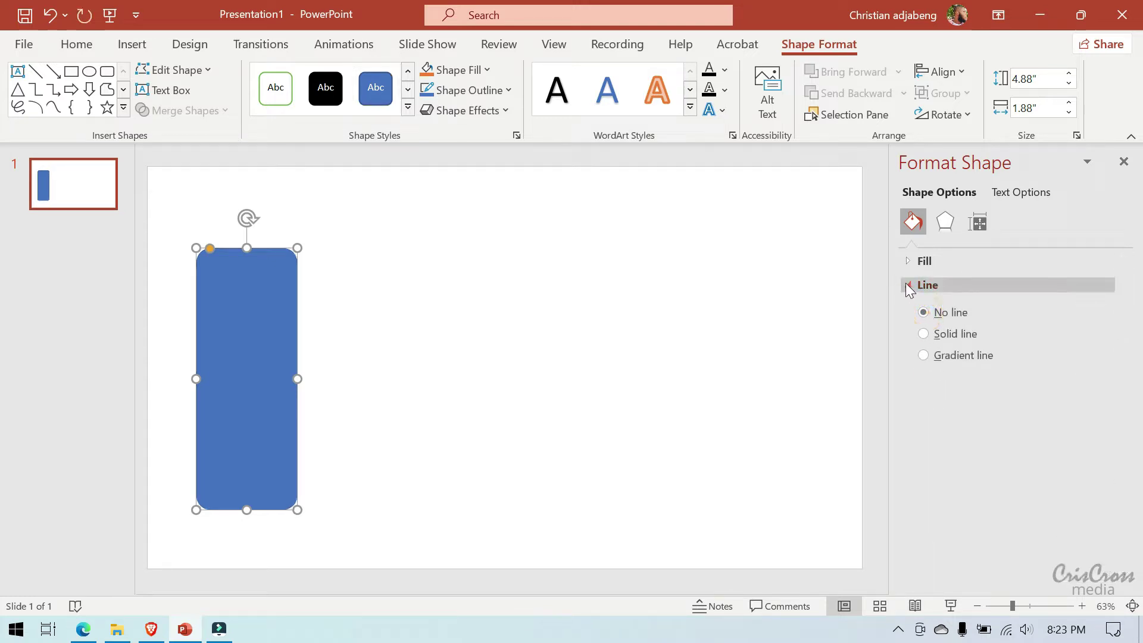
pyautogui.click(907, 286)
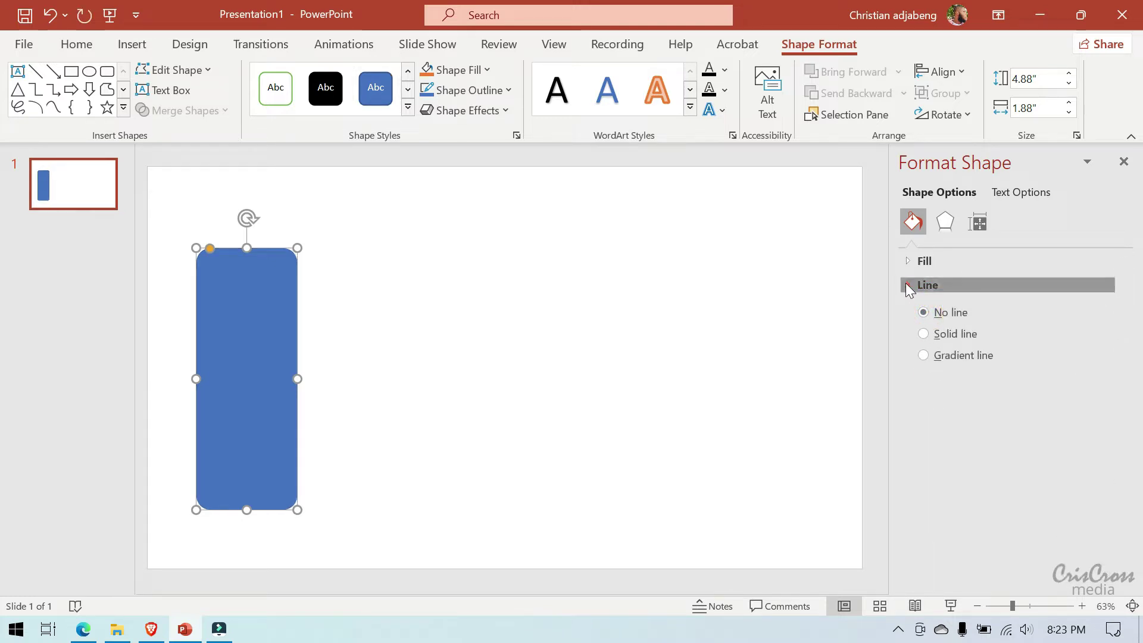
pyautogui.click(269, 384)
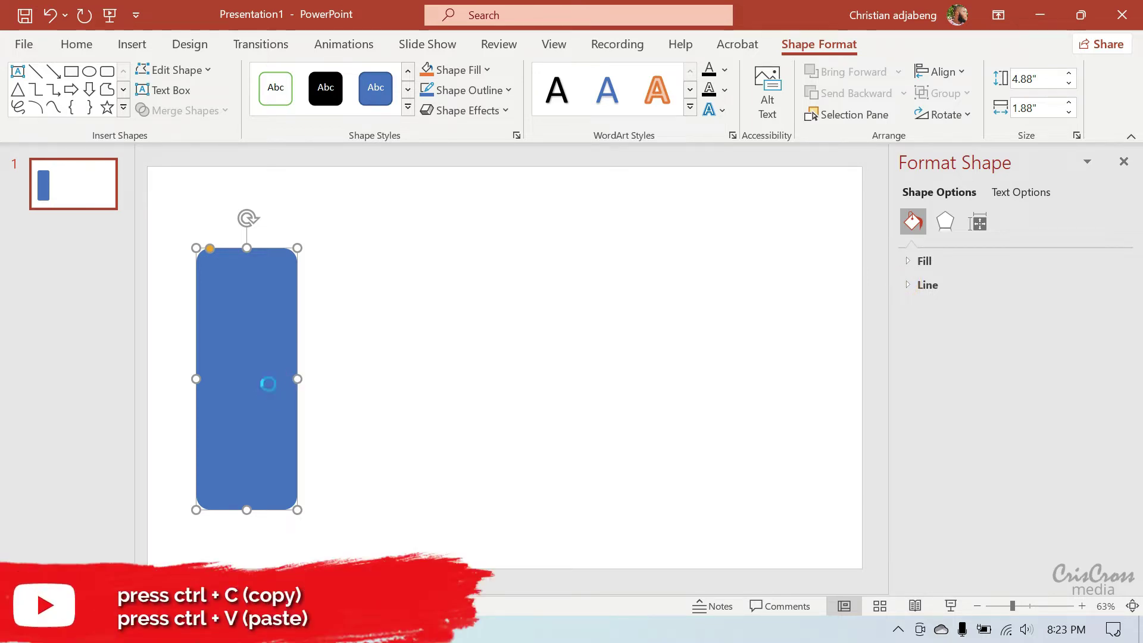
# Step: Paste a copy of the rectangle beside it and round its ends fully into a pill
pyautogui.hotkey('ctrl', 'v')
pyautogui.moveTo(265, 391); pyautogui.dragTo(374, 382)
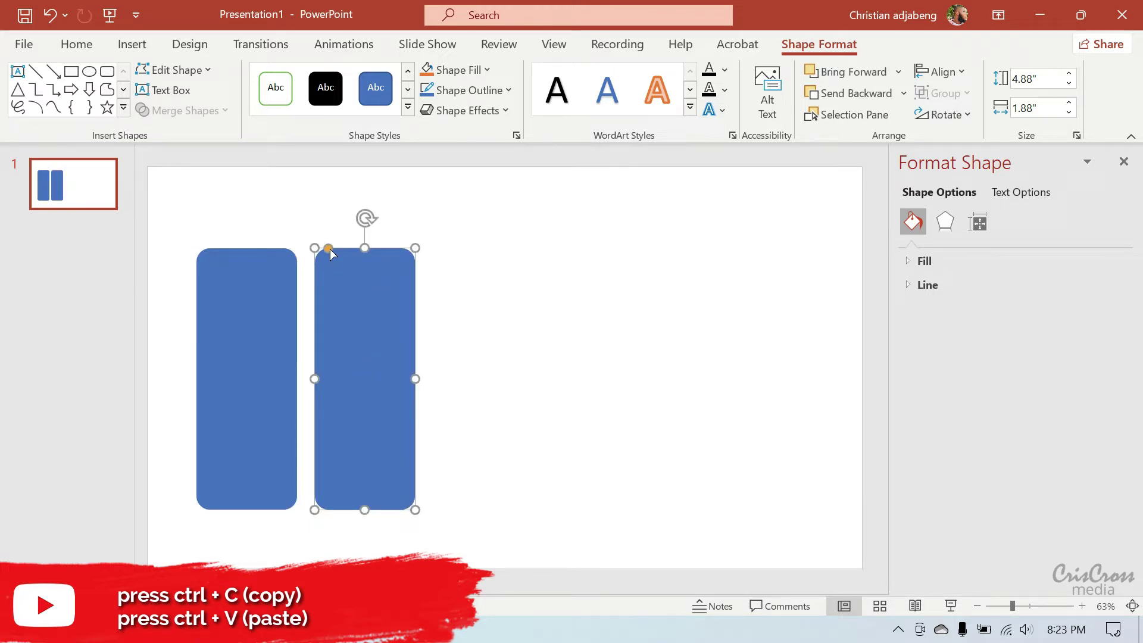
pyautogui.moveTo(329, 249); pyautogui.dragTo(383, 249)
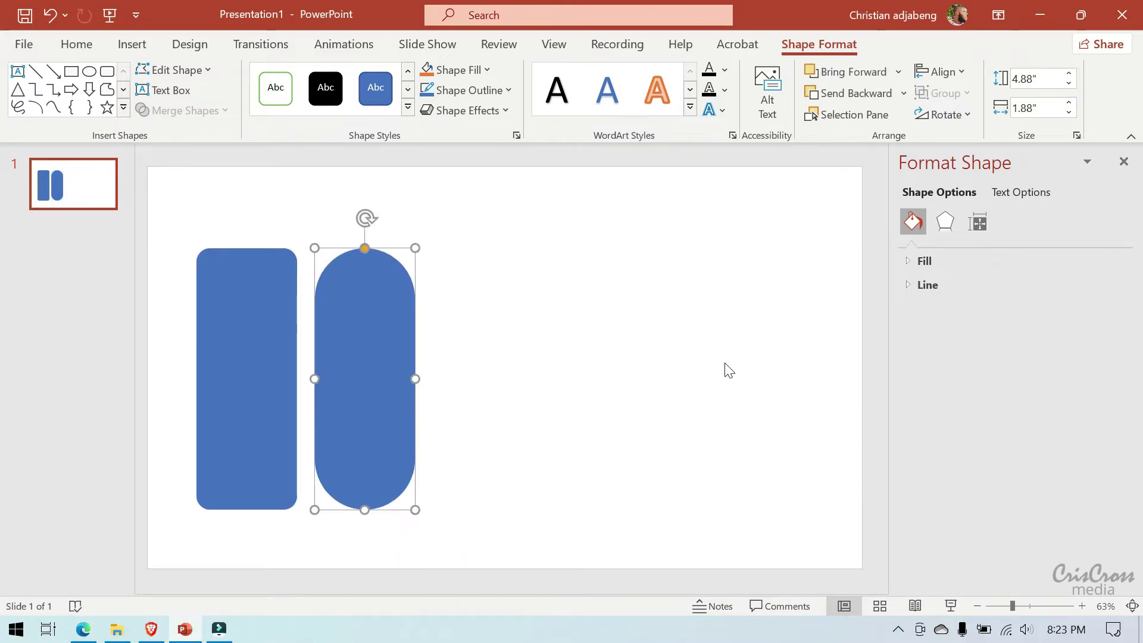
# Step: Fill the pill cyan at 49% transparency and lay it over the blue rectangle, overhanging its bottom
pyautogui.click(905, 284)
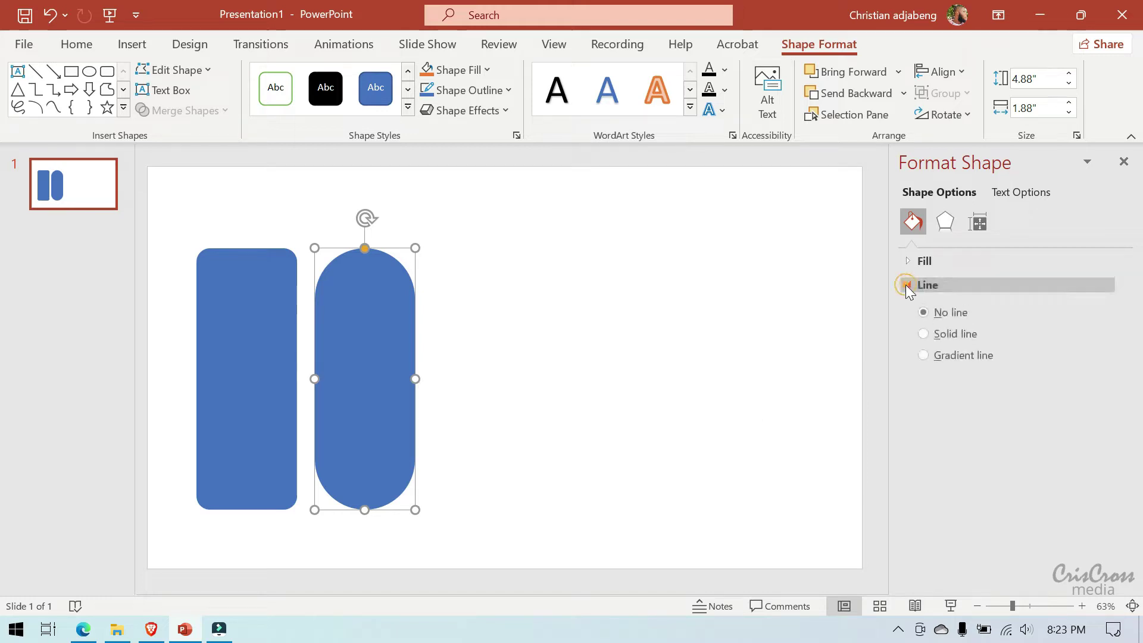
pyautogui.click(905, 284)
pyautogui.click(908, 260)
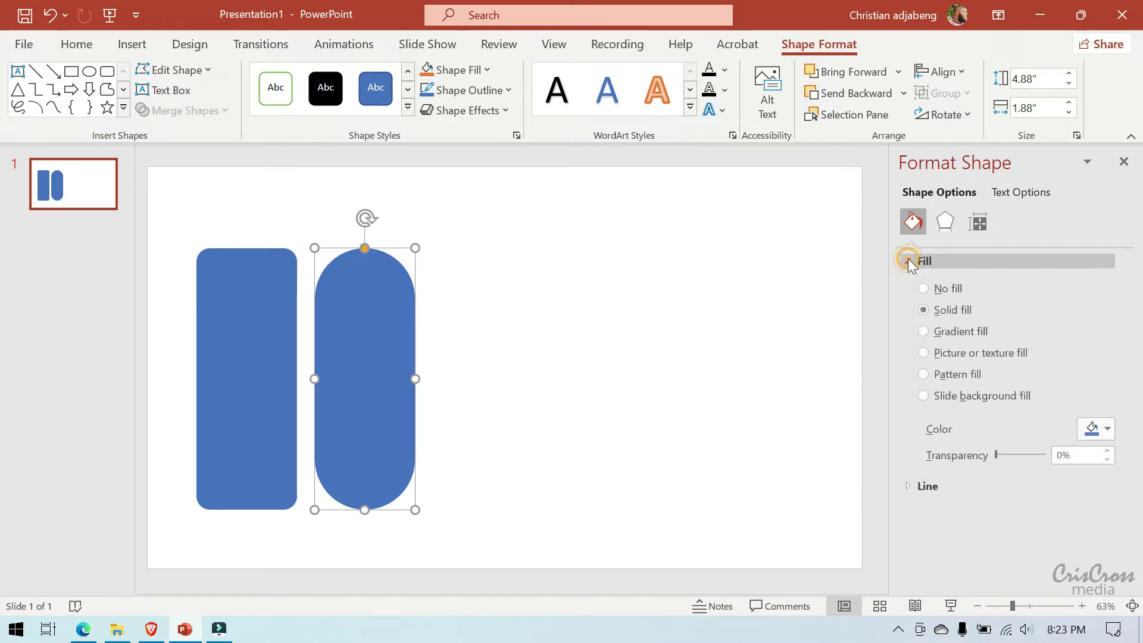
pyautogui.click(1105, 429)
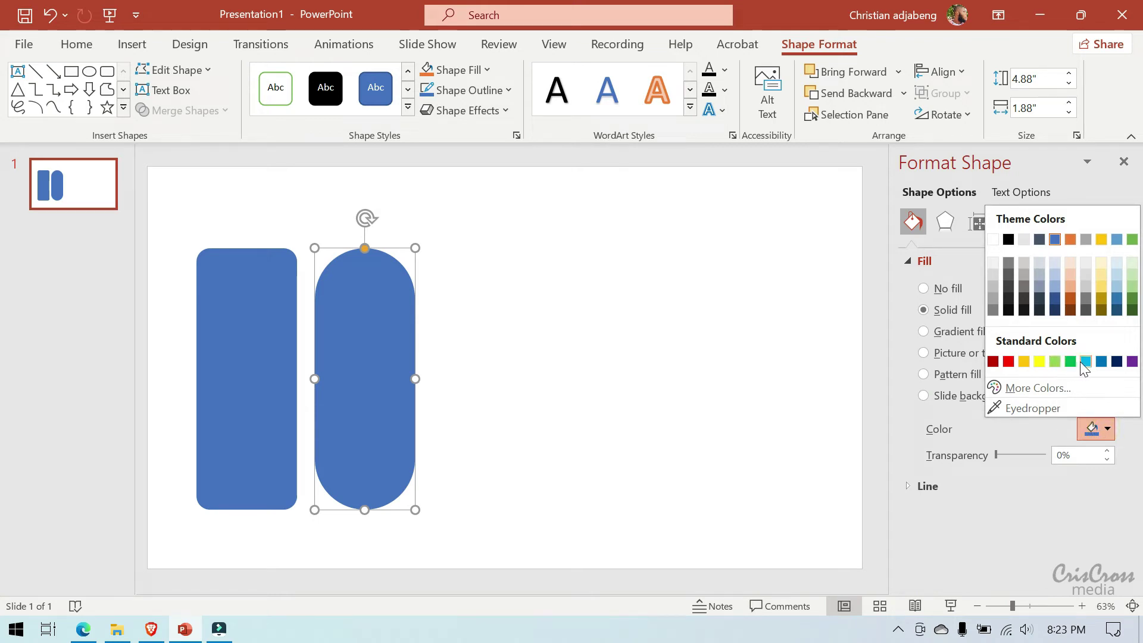
pyautogui.press('Escape')
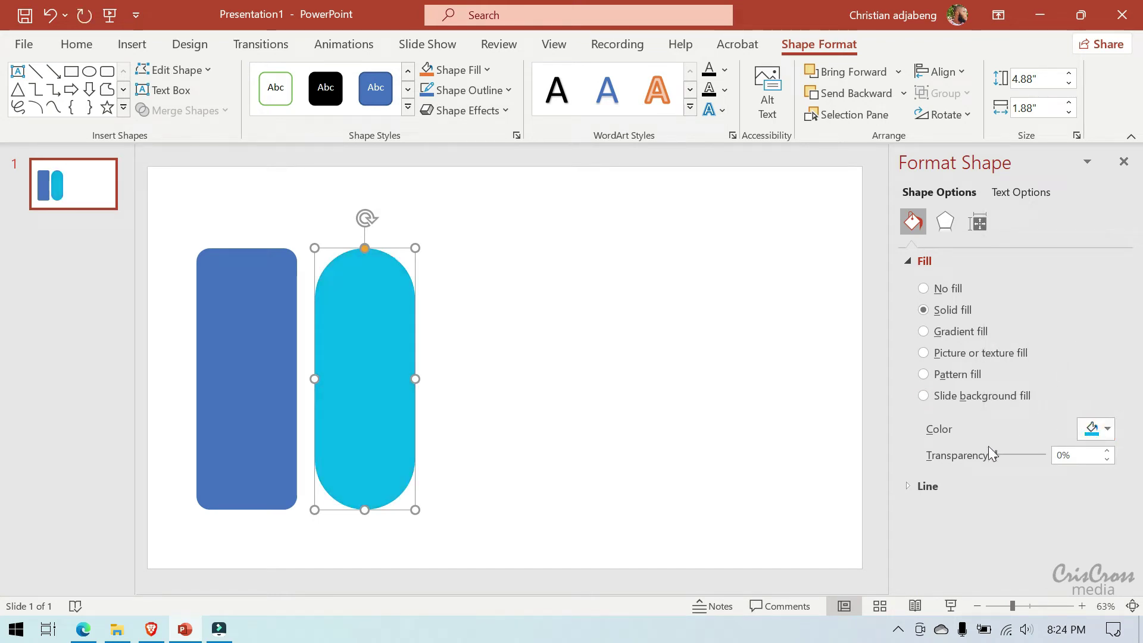
pyautogui.moveTo(997, 452); pyautogui.dragTo(1019, 455)
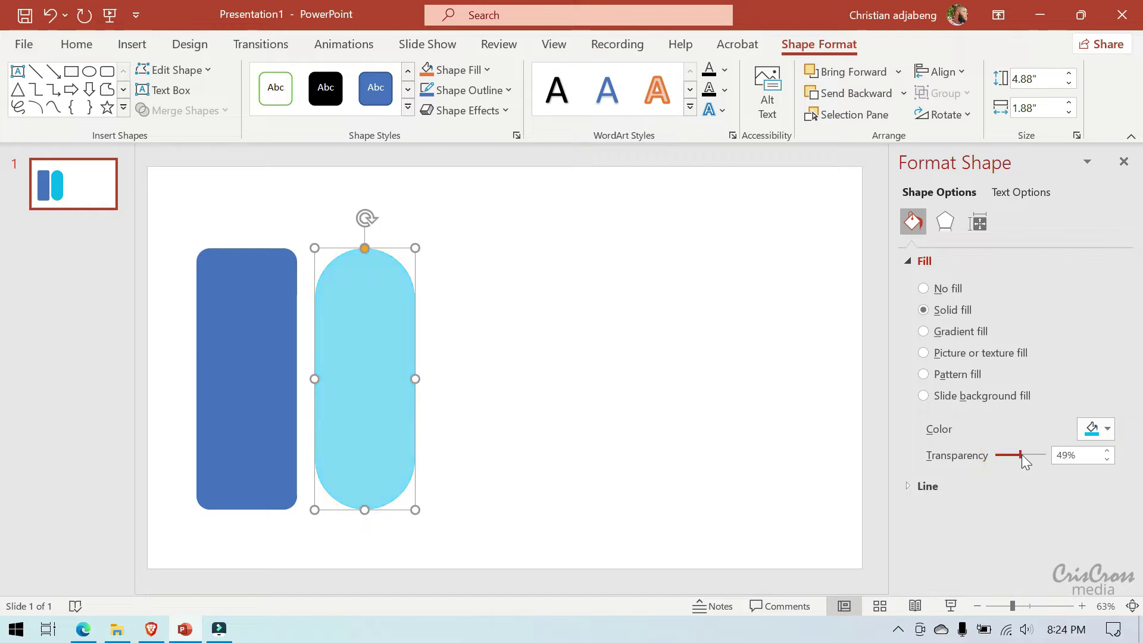
pyautogui.moveTo(362, 351)
pyautogui.mouseDown()
pyautogui.moveTo(237, 373)
pyautogui.moveTo(245, 389)
pyautogui.mouseUp()
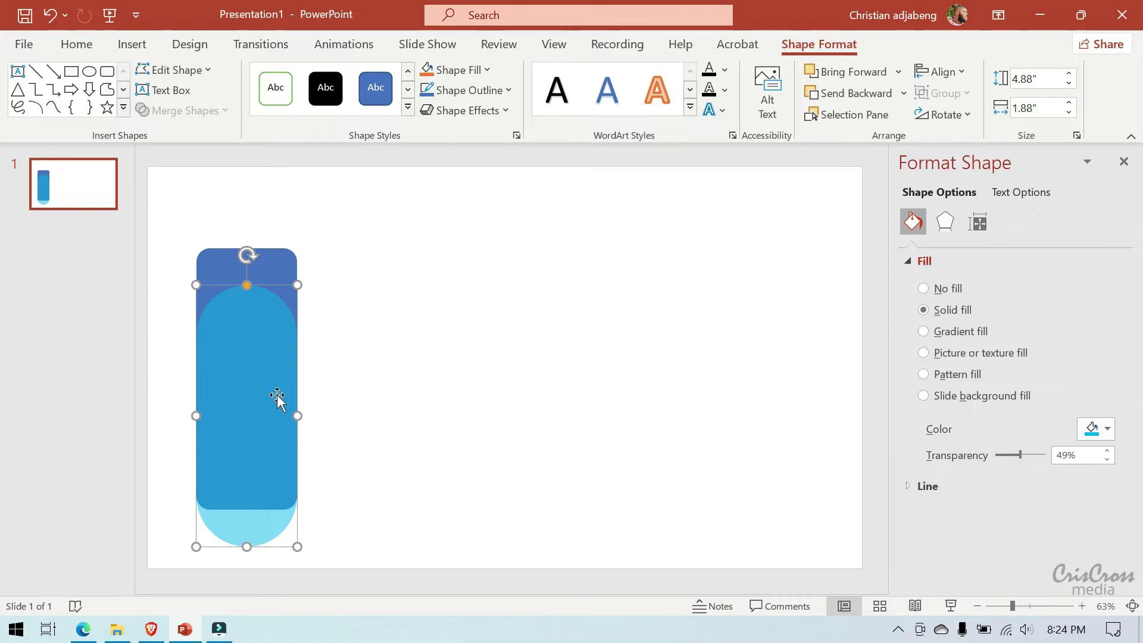
pyautogui.moveTo(265, 399); pyautogui.dragTo(265, 409)
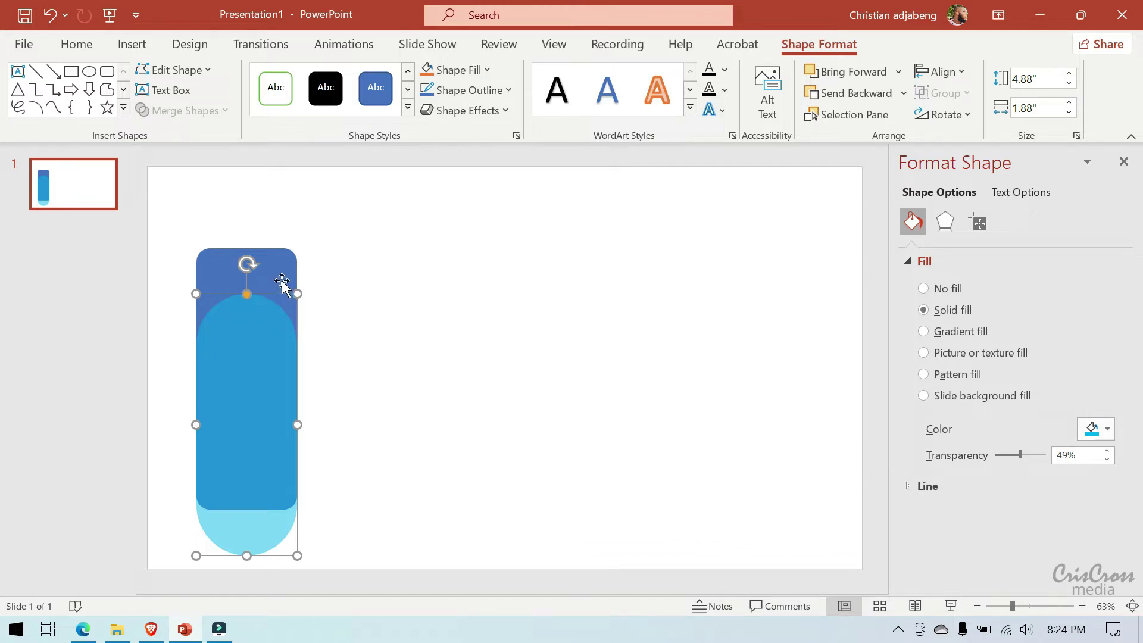
# Step: Widen the dark-blue rectangle and the cyan pill to matching widths
pyautogui.click(375, 372)
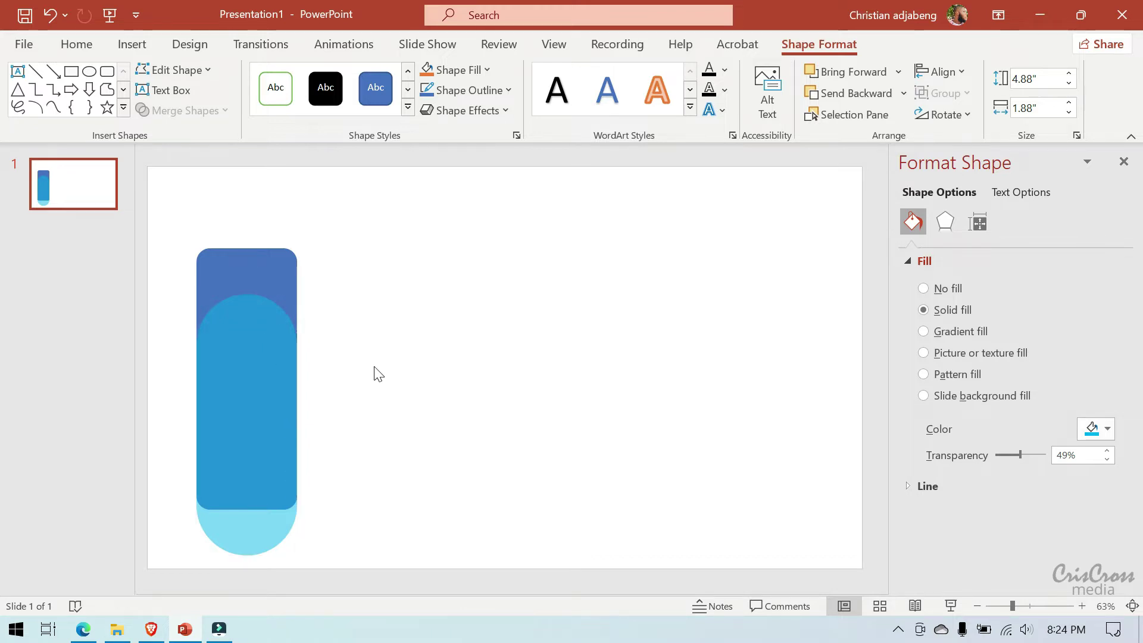
pyautogui.click(271, 367)
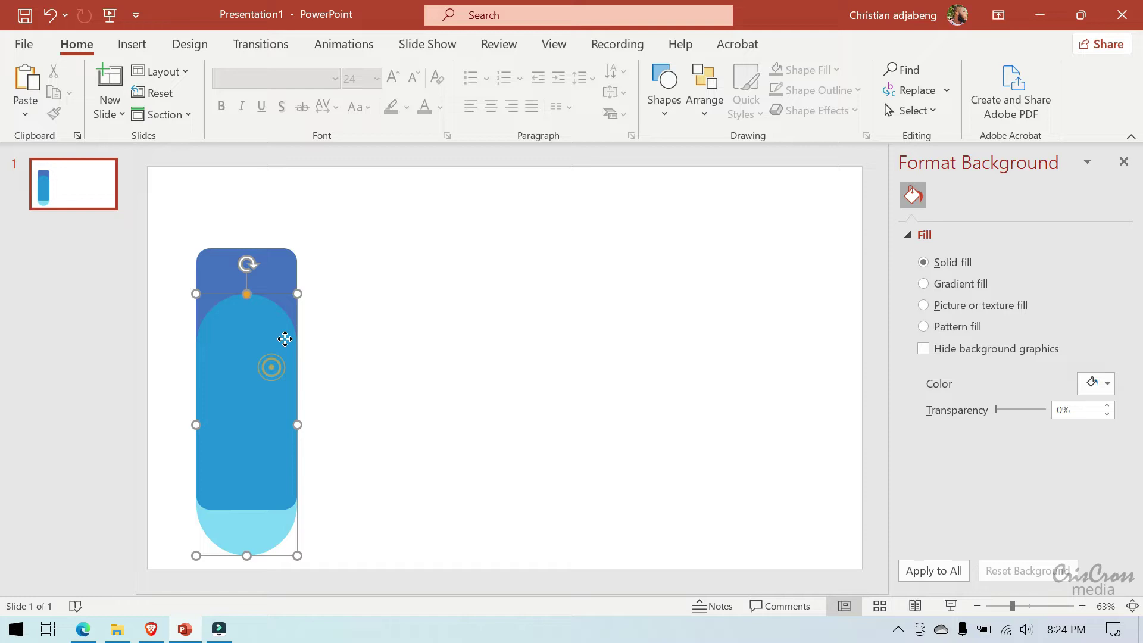
pyautogui.click(289, 286)
pyautogui.moveTo(297, 379); pyautogui.dragTo(310, 380)
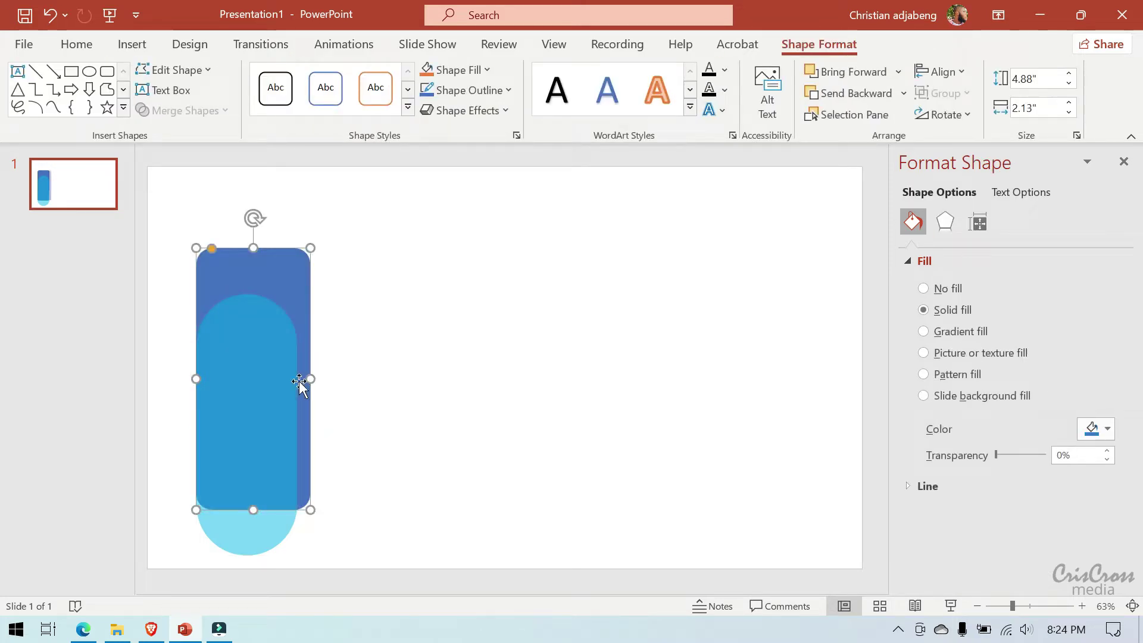
pyautogui.click(268, 438)
pyautogui.moveTo(298, 424); pyautogui.dragTo(310, 423)
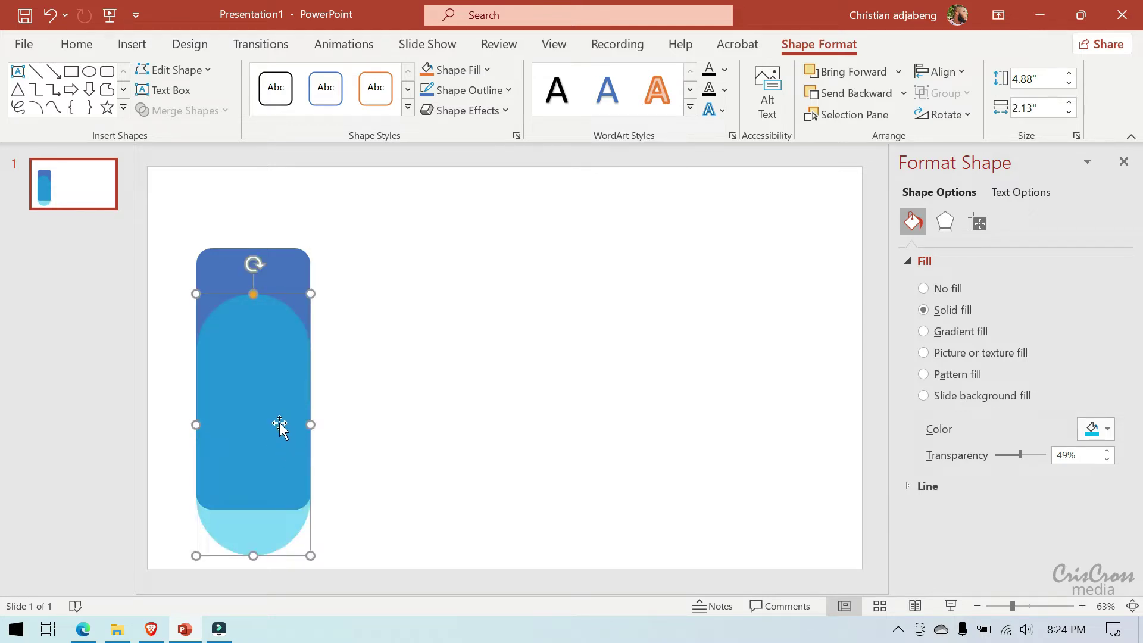
# Step: Shorten the blue rectangle to 4.3", lower it slightly, and set the pill's transparency to 0%
pyautogui.click(271, 269)
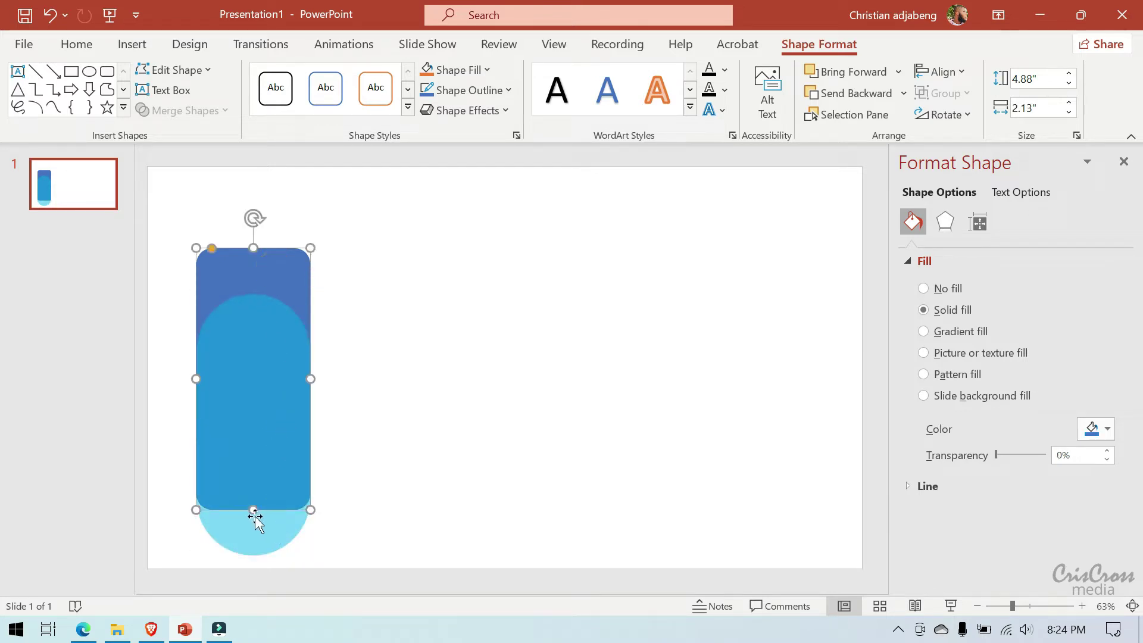
pyautogui.moveTo(254, 509); pyautogui.dragTo(258, 478)
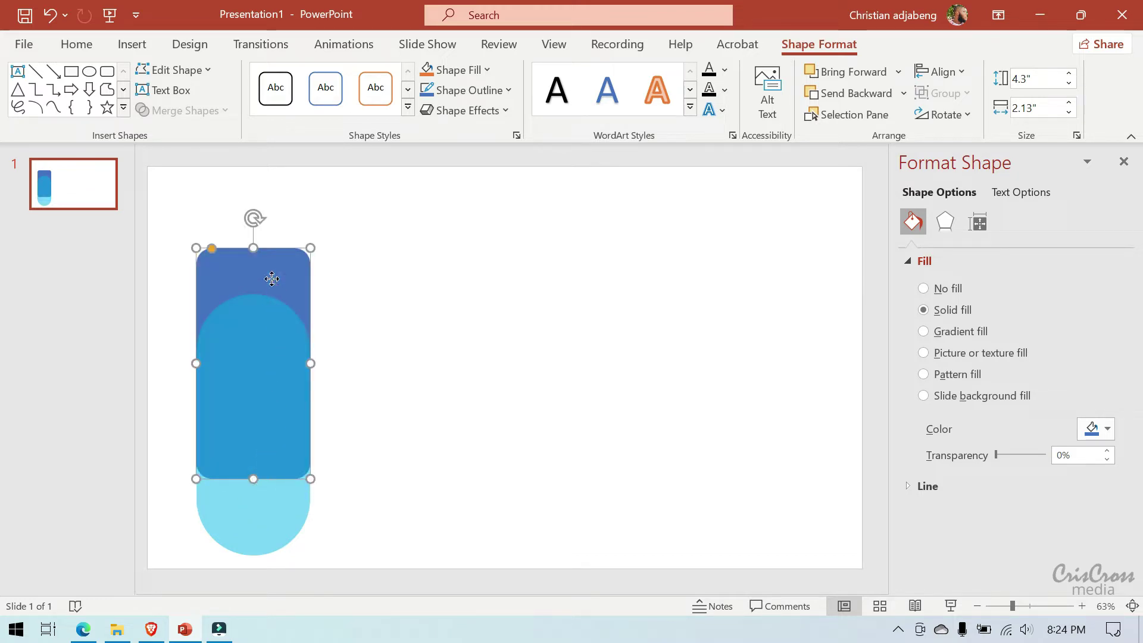
pyautogui.moveTo(274, 280); pyautogui.dragTo(270, 300)
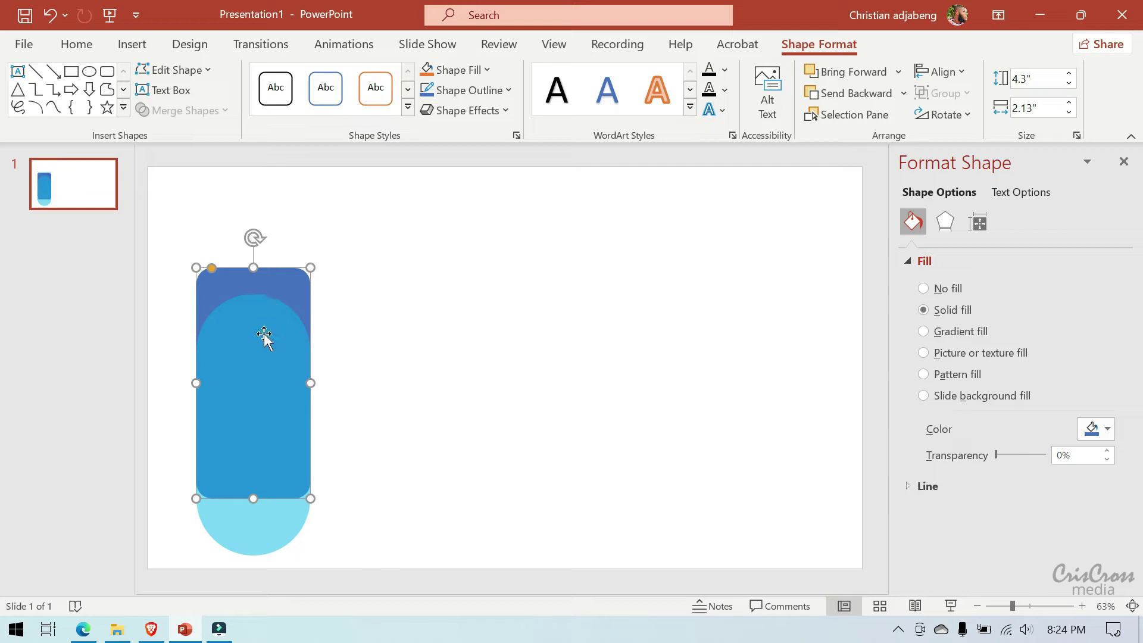
pyautogui.click(264, 544)
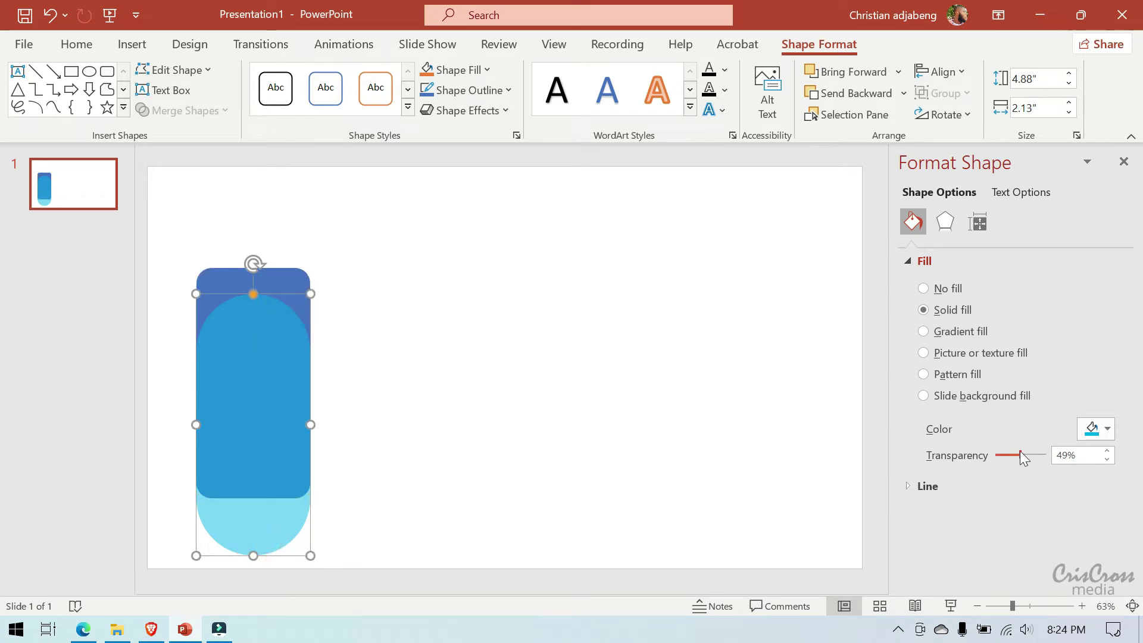
pyautogui.moveTo(1022, 456); pyautogui.dragTo(984, 456)
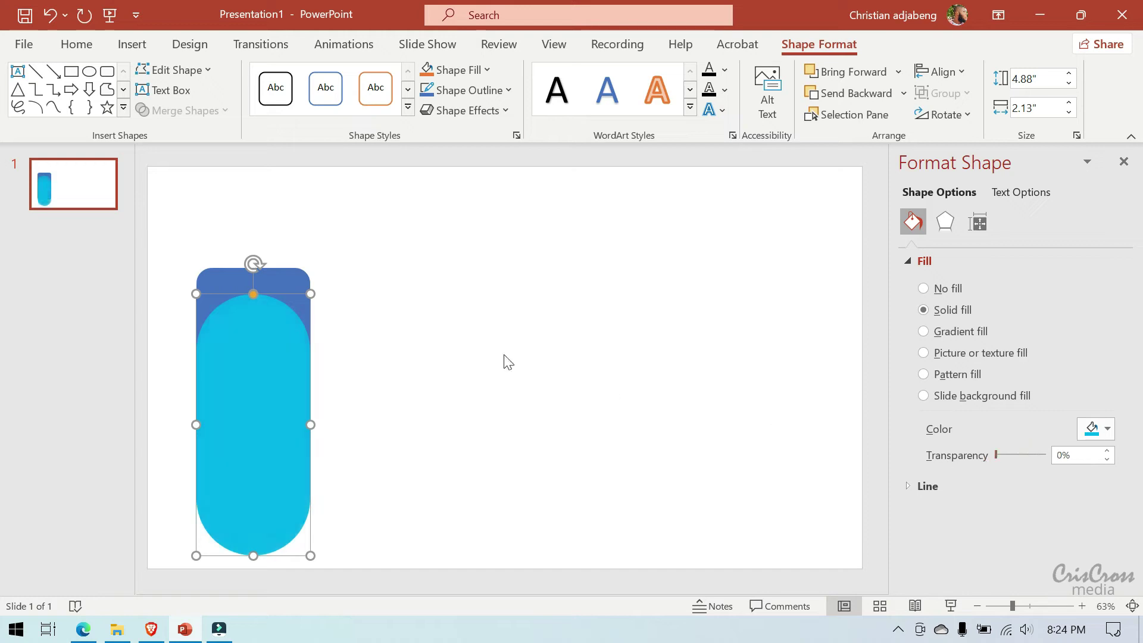
# Step: Union the rectangle and pill into one 5.37" by 2.13" blue tab and nudge it upward
pyautogui.hotkey('ctrl', 'a')
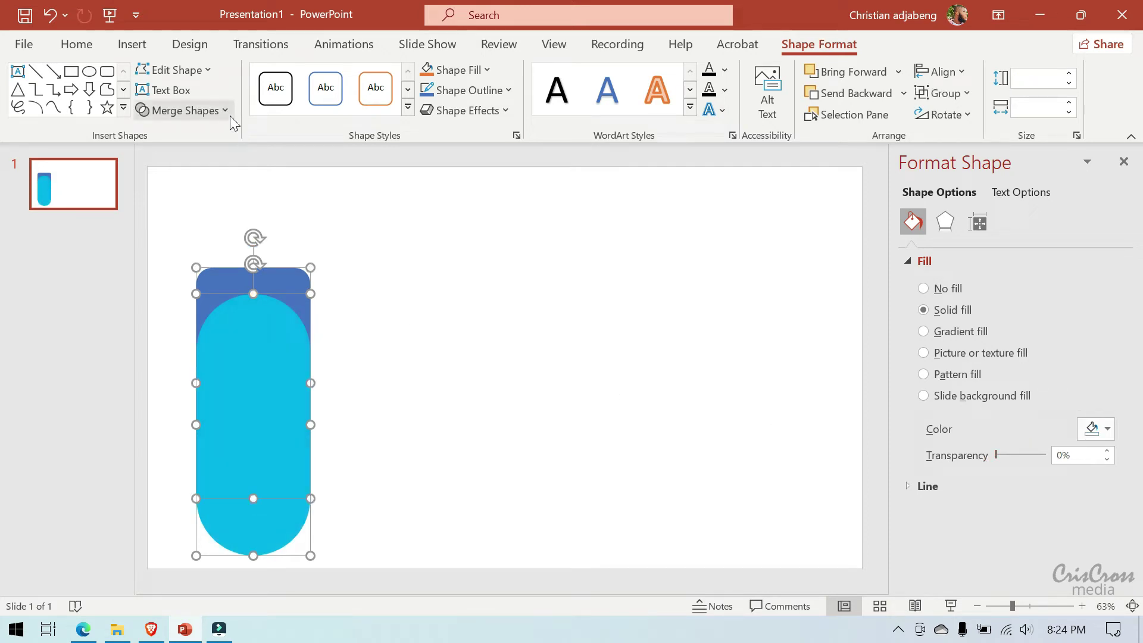
pyautogui.click(229, 115)
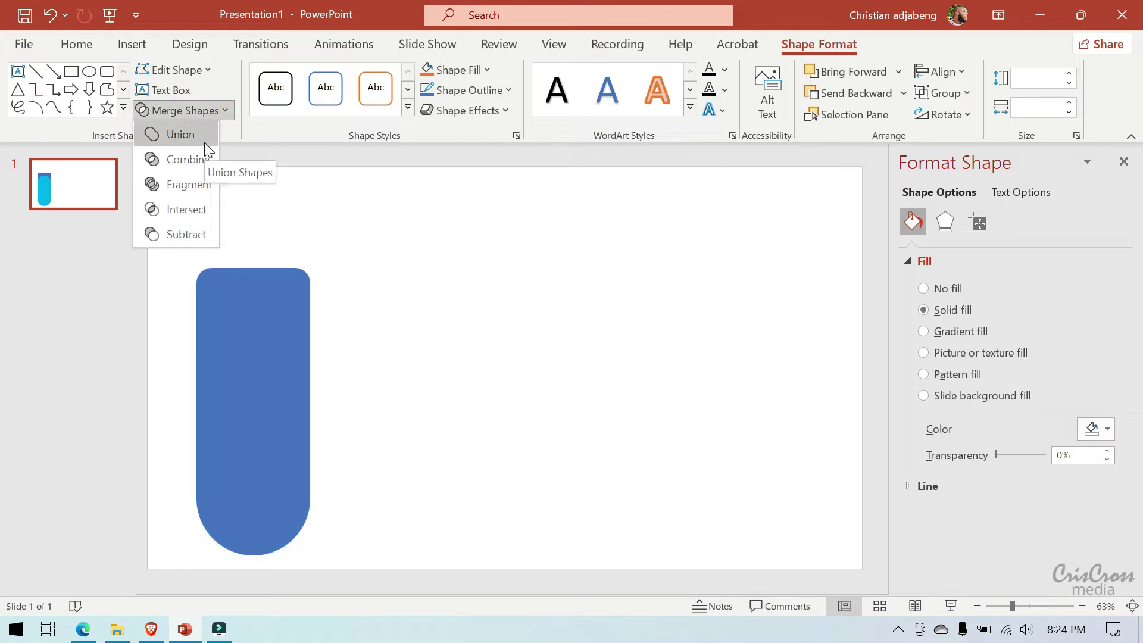
pyautogui.click(204, 140)
pyautogui.moveTo(238, 351); pyautogui.dragTo(239, 334)
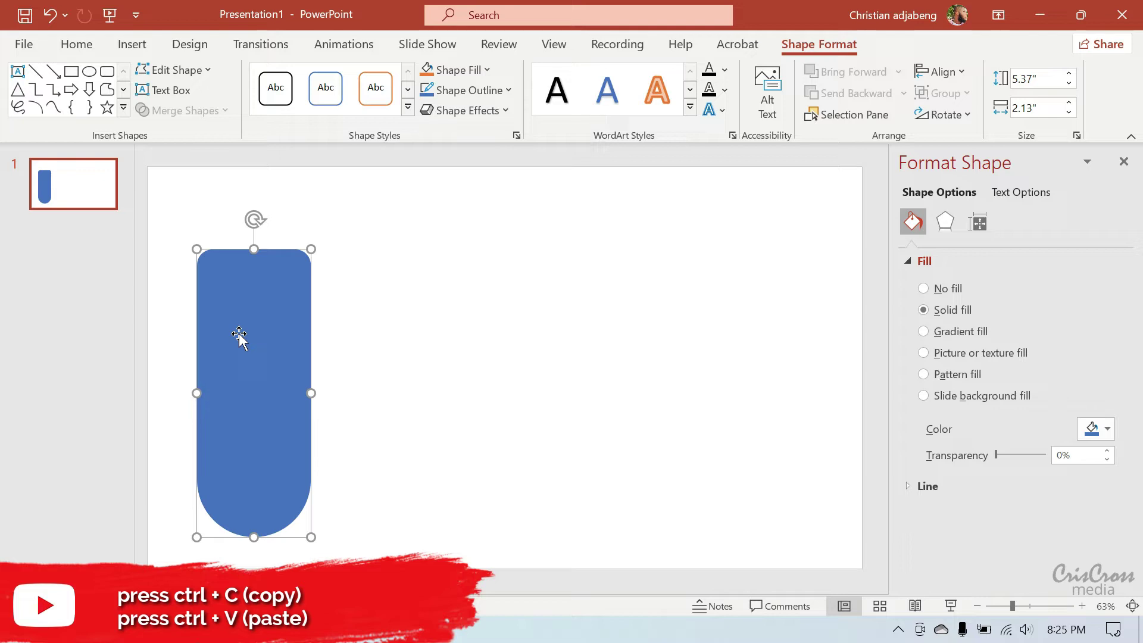
# Step: Duplicate the blue tab and place the copy beside the original
pyautogui.hotkey('ctrl', 'c')
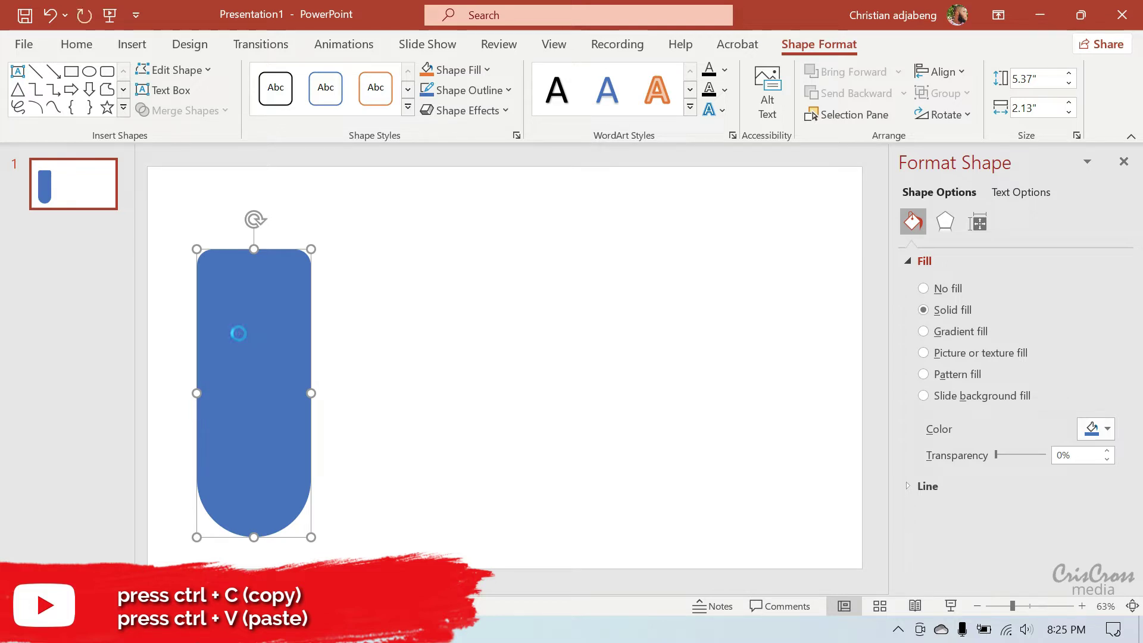
pyautogui.hotkey('ctrl', 'v')
pyautogui.moveTo(249, 354); pyautogui.dragTo(388, 351)
pyautogui.click(566, 316)
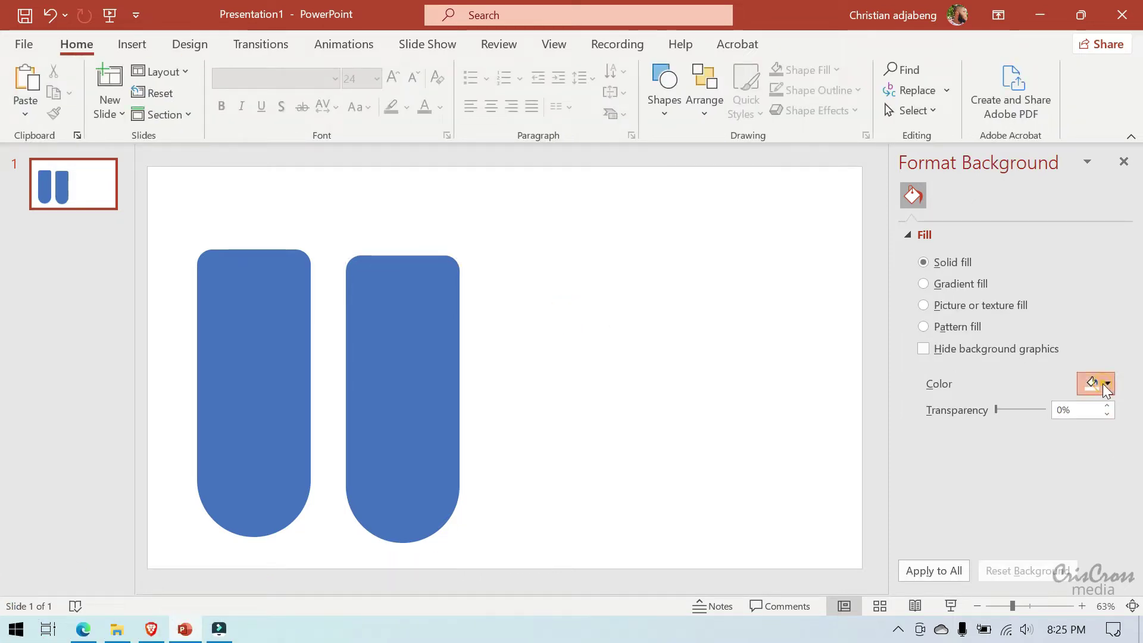
# Step: Set the slide background fill color to light grey
pyautogui.click(1103, 383)
pyautogui.click(990, 230)
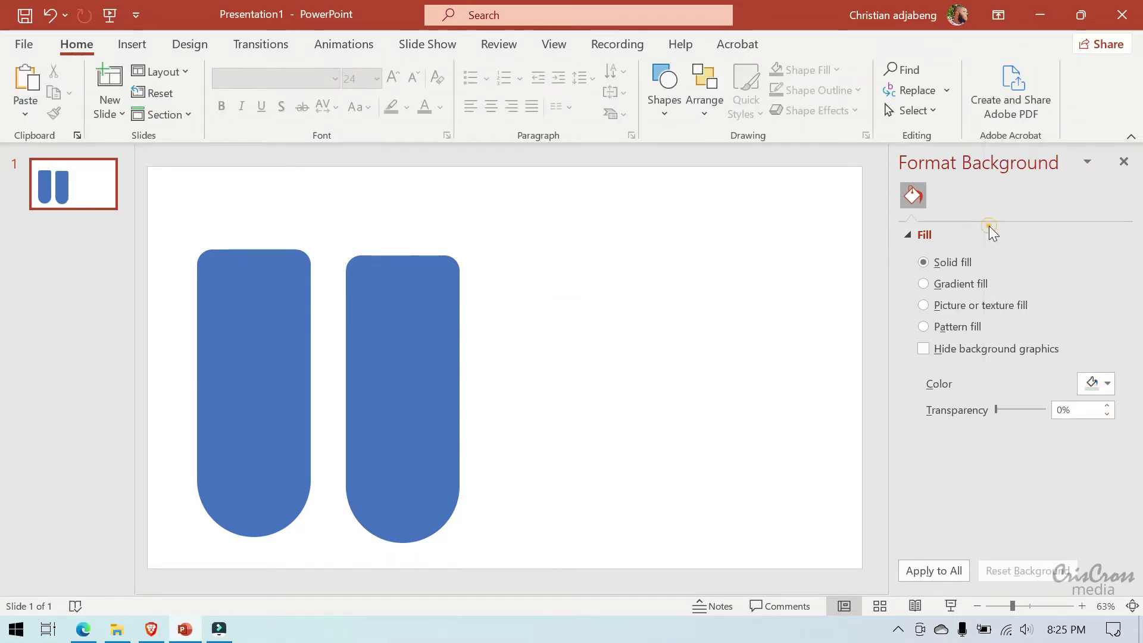
pyautogui.click(373, 405)
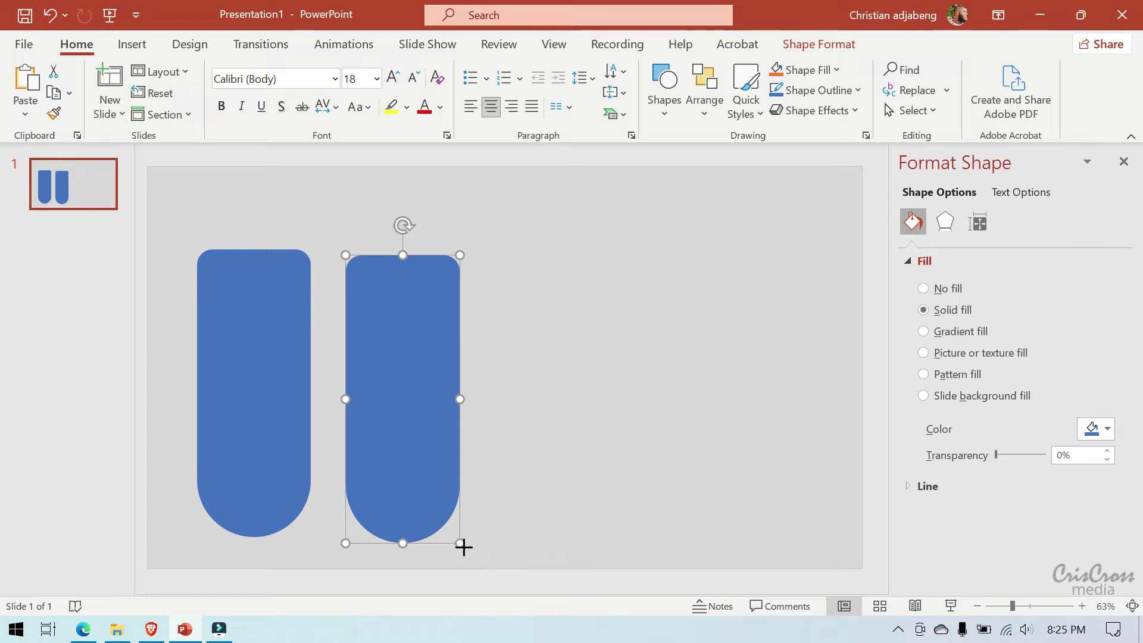
# Step: Shrink the copy slightly, fill it white, and centre it over the blue tab leaving a thin blue rim
pyautogui.moveTo(463, 546); pyautogui.dragTo(450, 517)
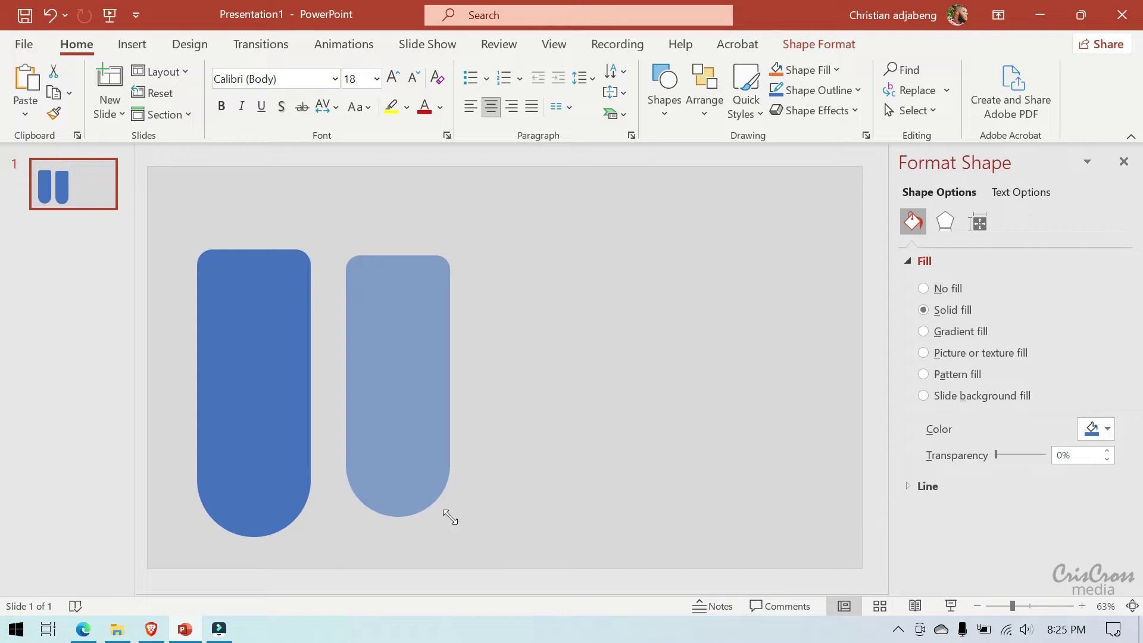
pyautogui.moveTo(416, 428); pyautogui.dragTo(400, 426)
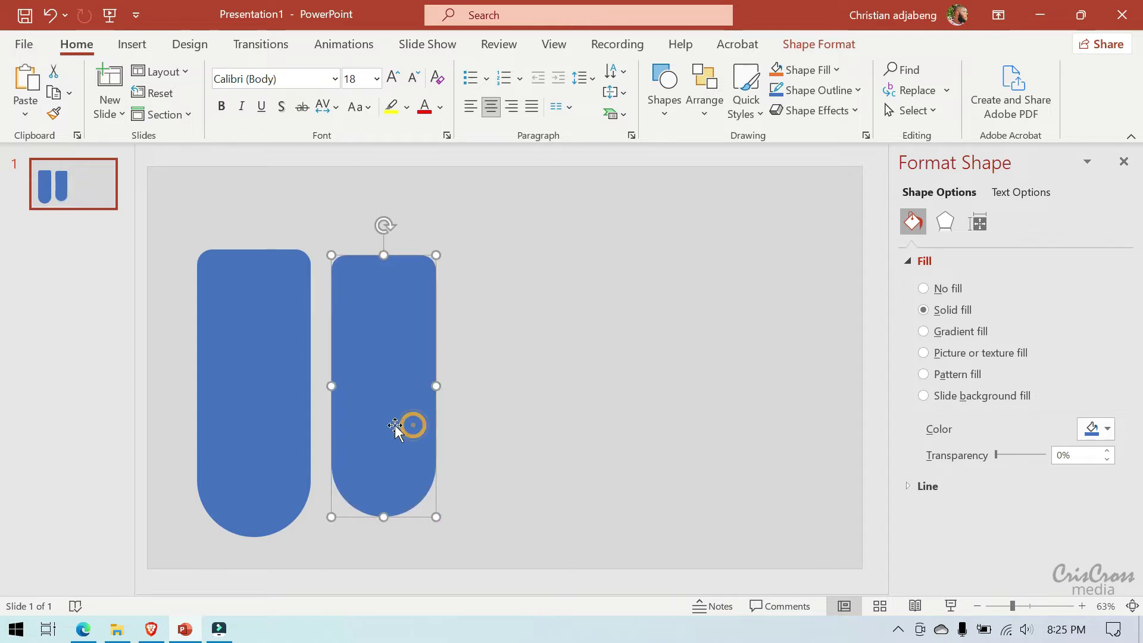
pyautogui.click(1114, 430)
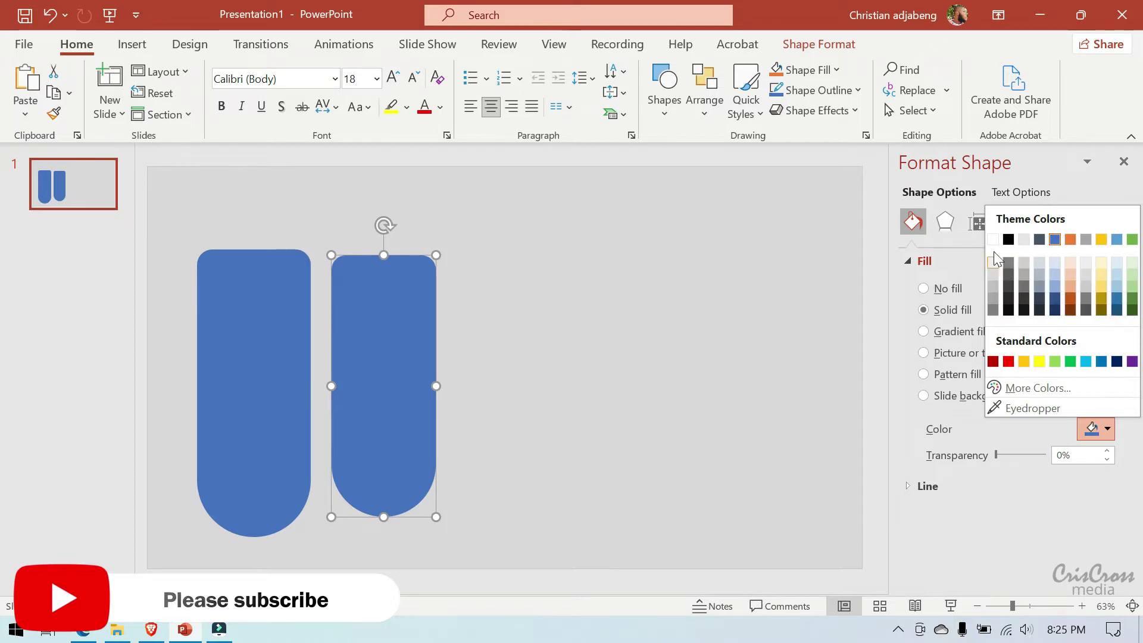
pyautogui.click(993, 240)
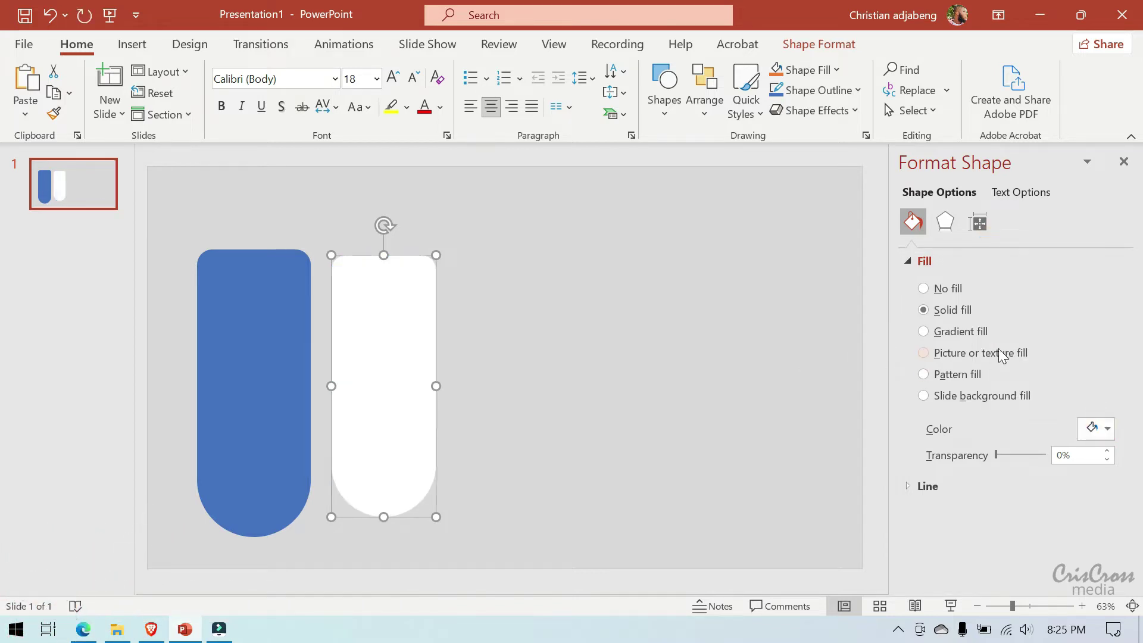
pyautogui.moveTo(376, 397); pyautogui.dragTo(244, 410)
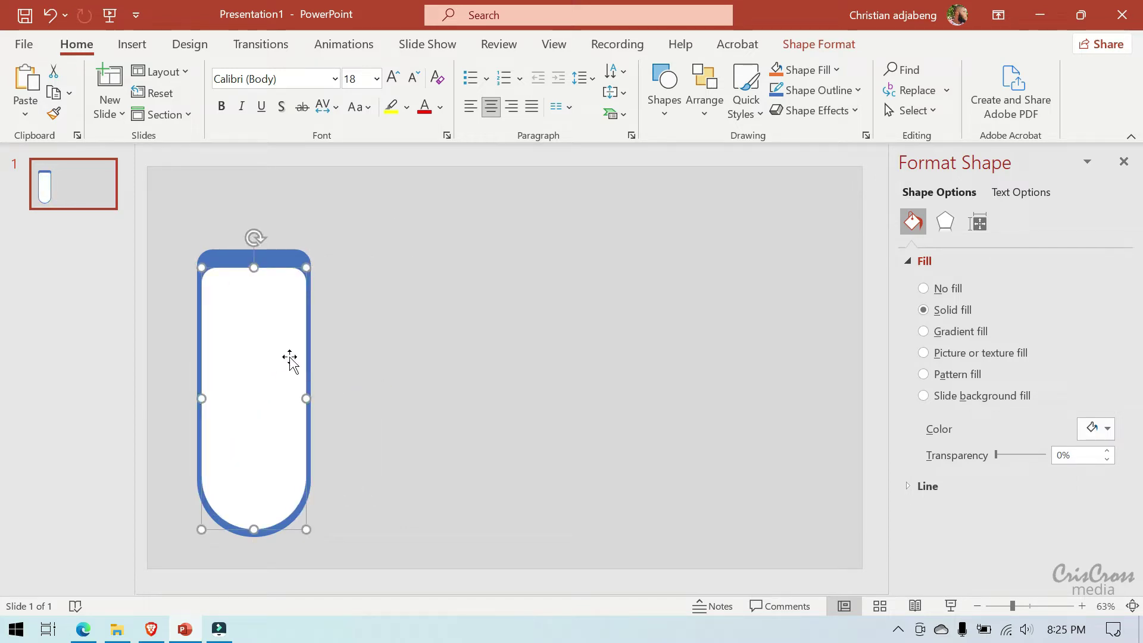
pyautogui.click(288, 258)
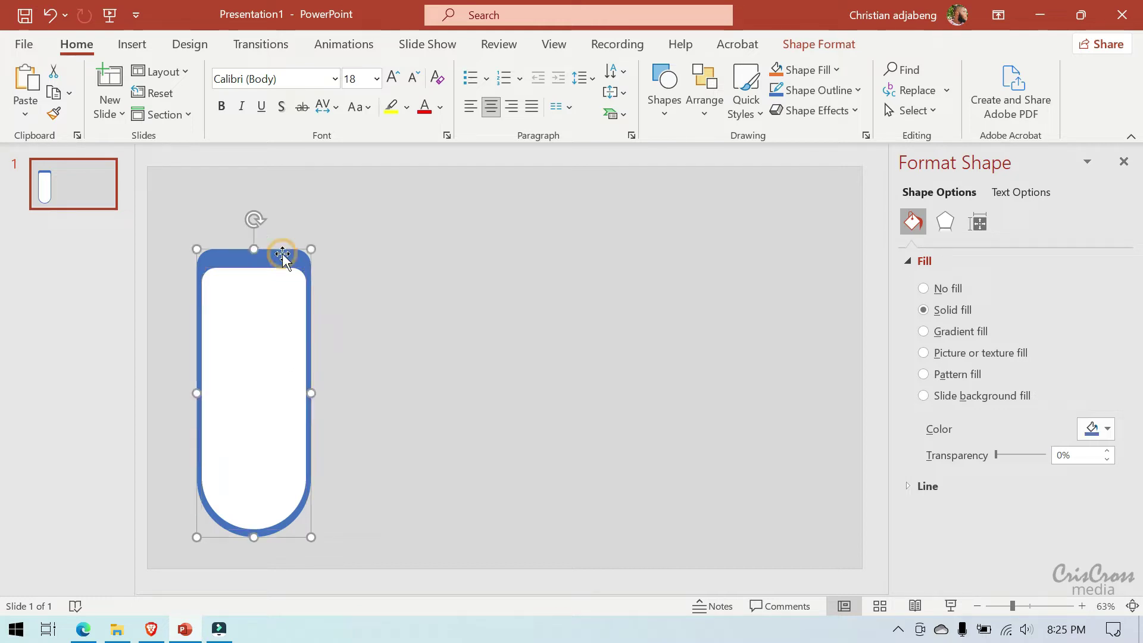
pyautogui.click(267, 369)
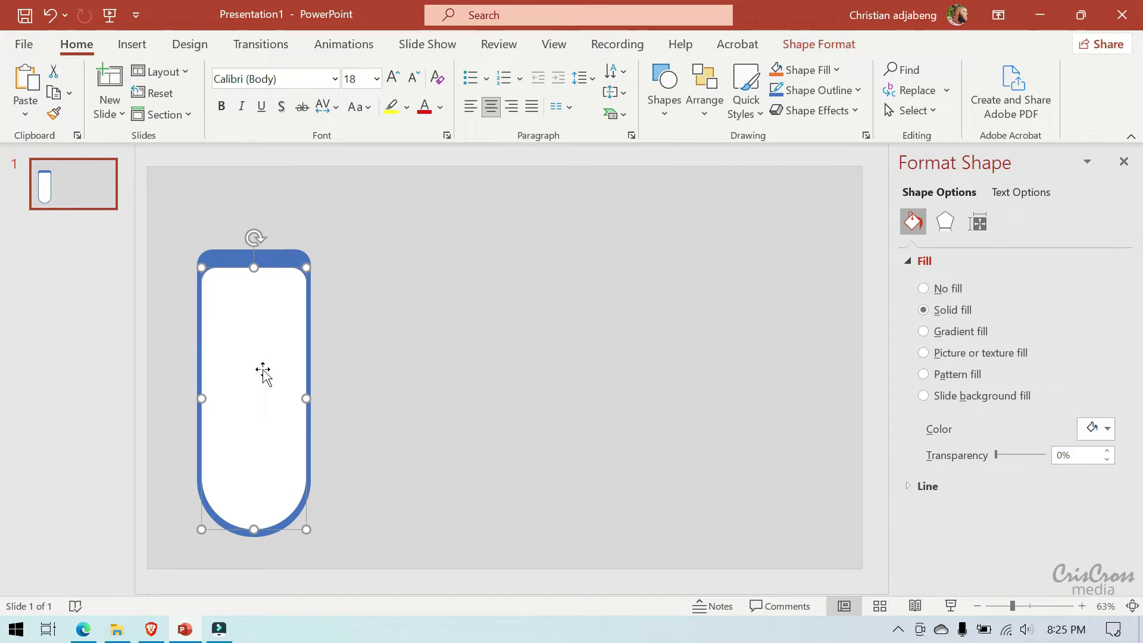
# Step: Draw a small borderless triangle and move it to the top centre of the blue tab
pyautogui.click(117, 42)
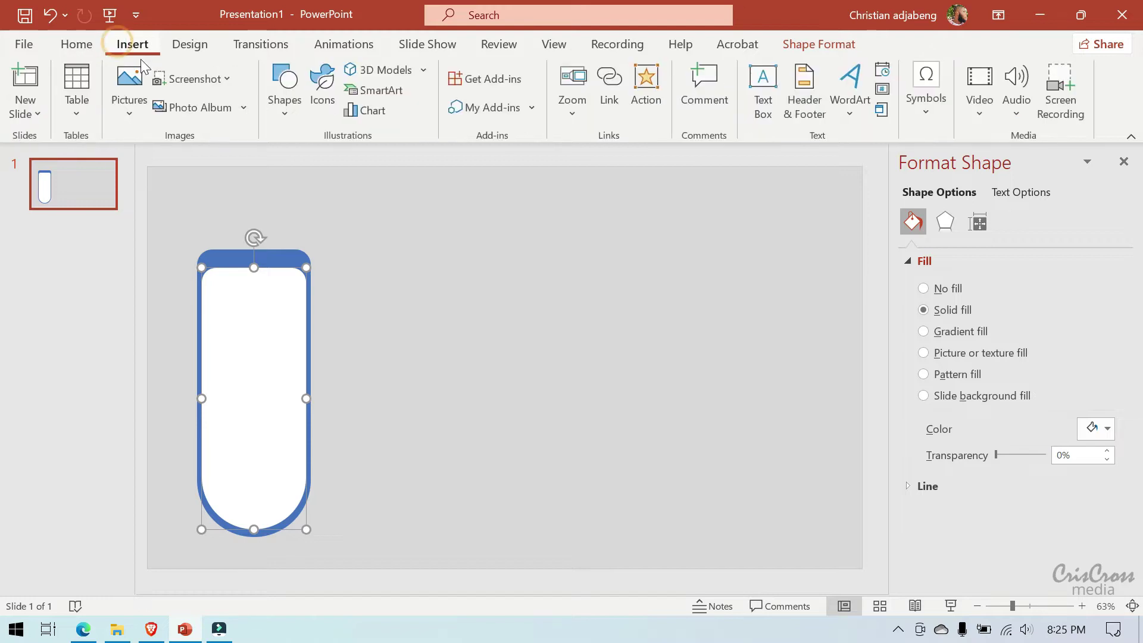
pyautogui.click(285, 113)
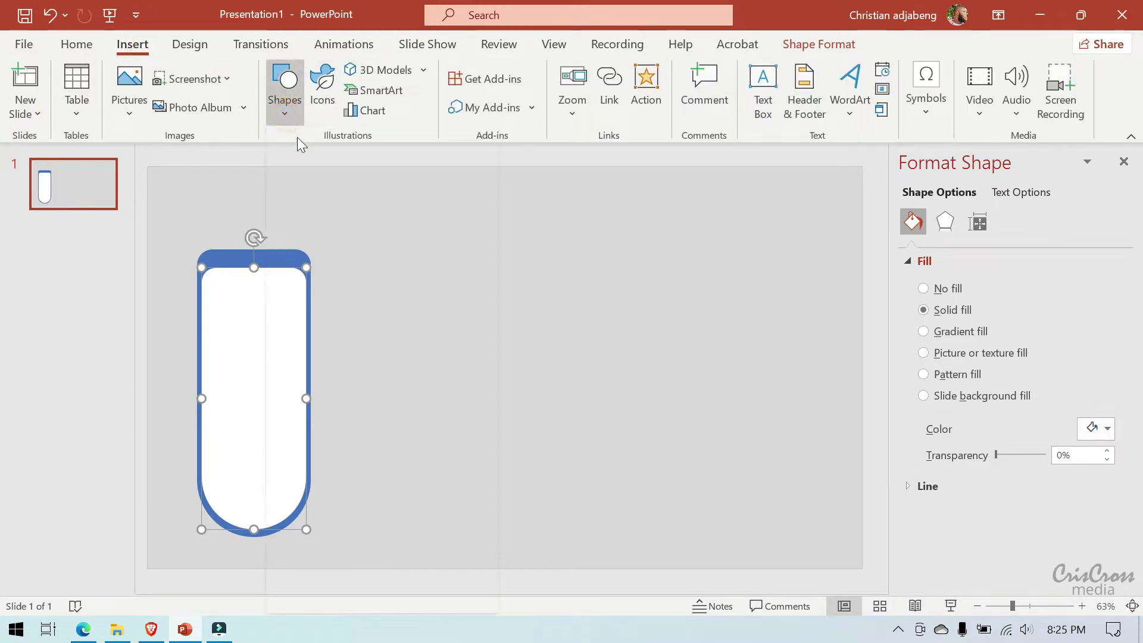
pyautogui.click(383, 162)
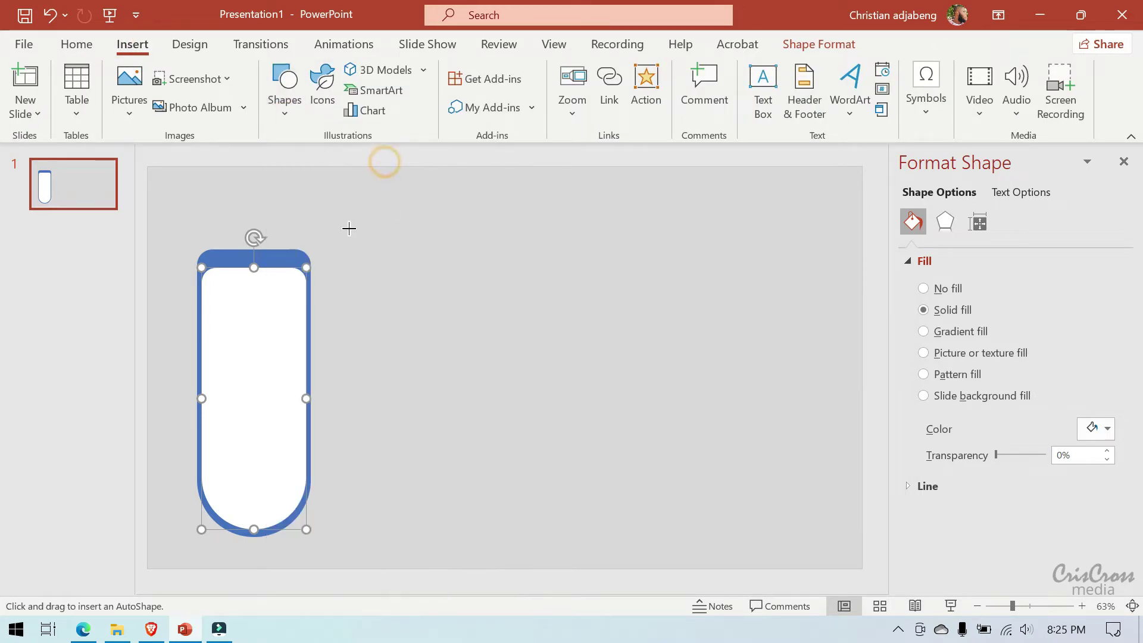
pyautogui.moveTo(343, 230); pyautogui.dragTo(366, 255)
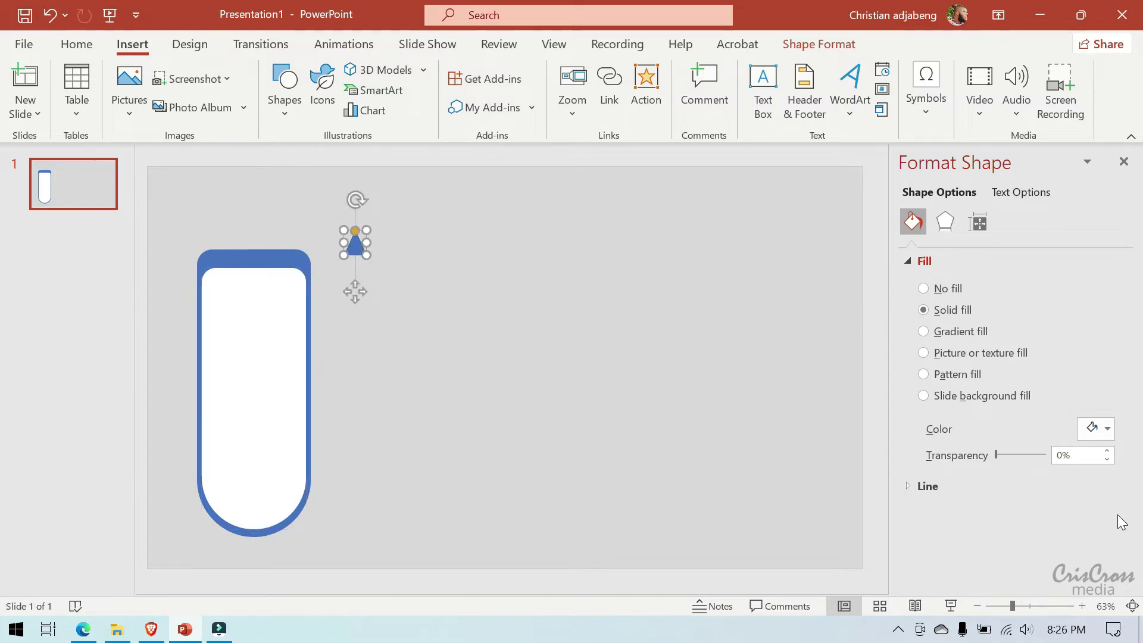
pyautogui.click(912, 485)
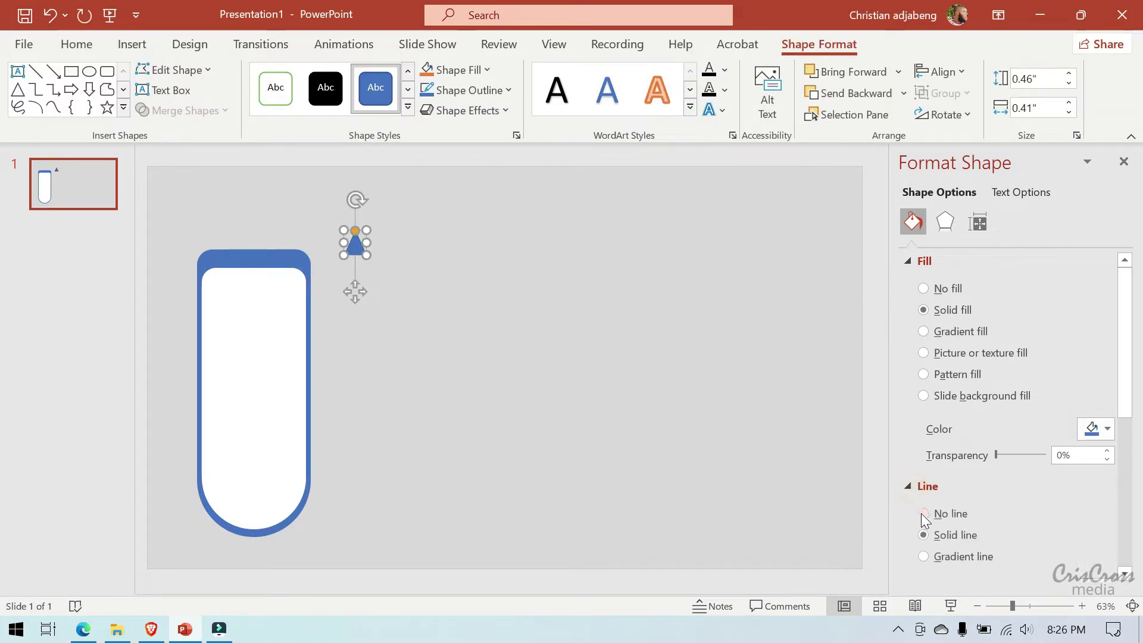
pyautogui.click(922, 513)
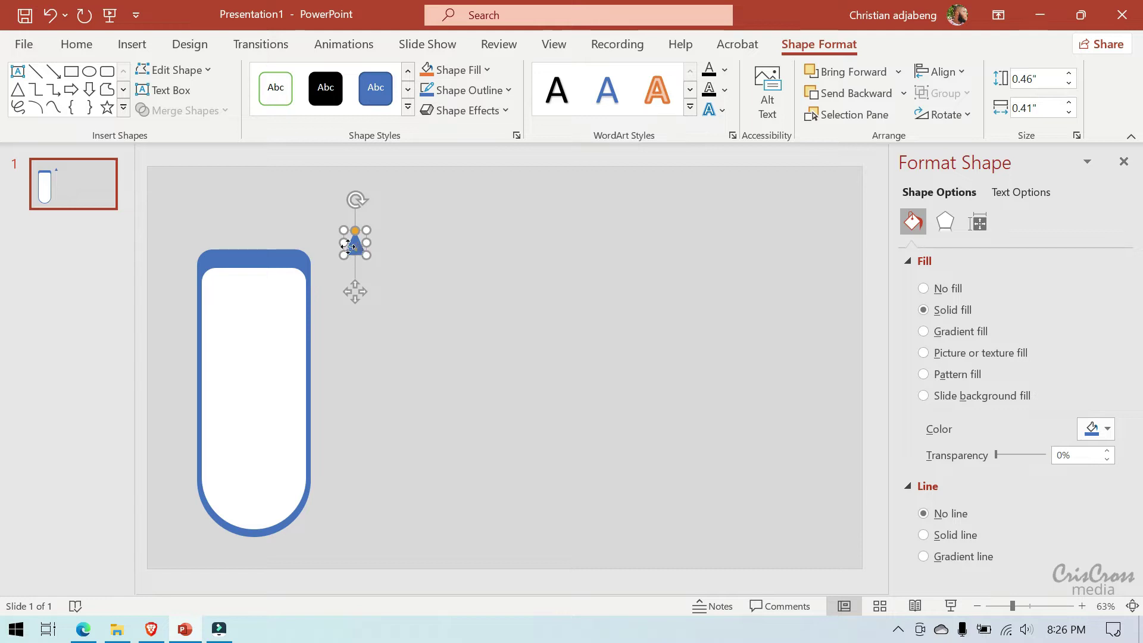
pyautogui.moveTo(348, 246); pyautogui.dragTo(259, 237)
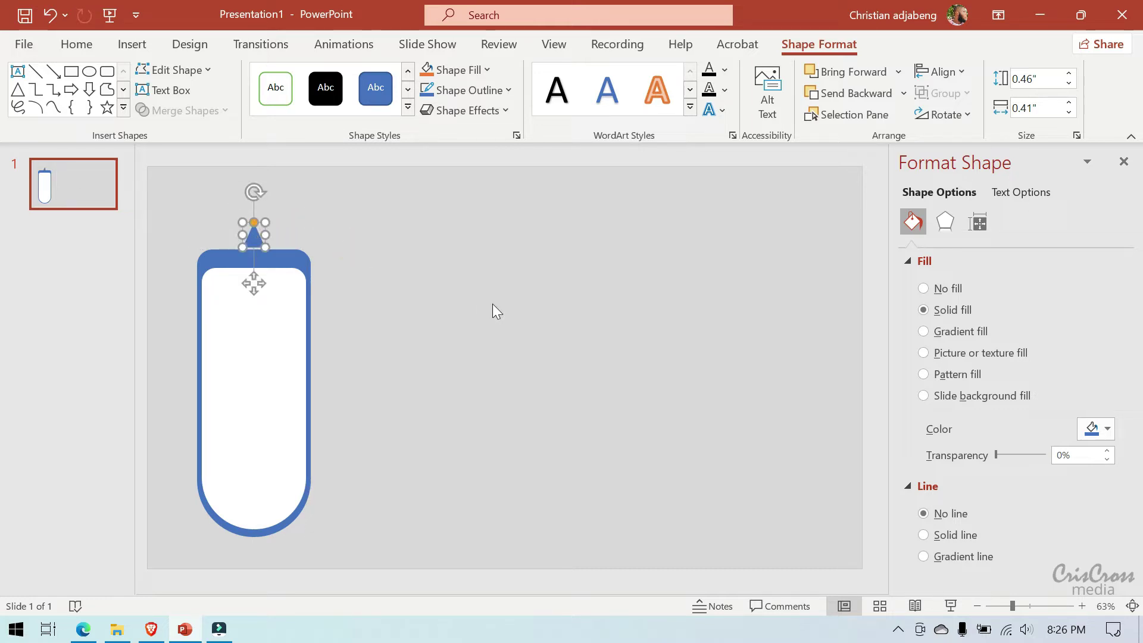
# Step: Zoom in and use Edit Points to curve the triangle's edges around its apex
pyautogui.click(1082, 606)
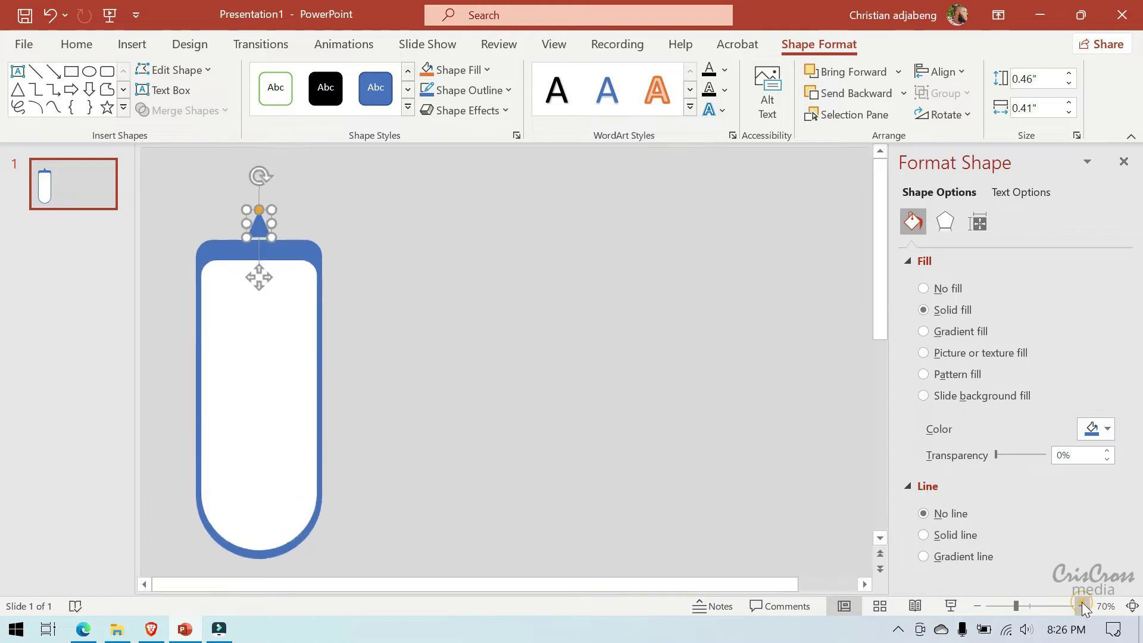
pyautogui.click(1082, 606)
pyautogui.click(1082, 605)
pyautogui.click(1077, 606)
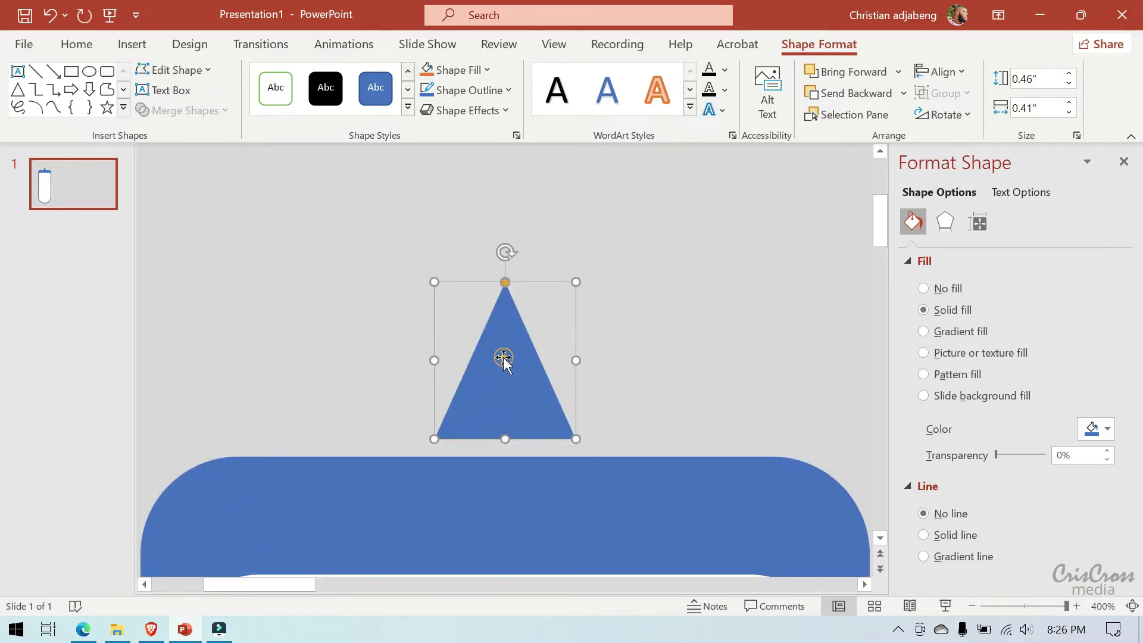
pyautogui.click(186, 74)
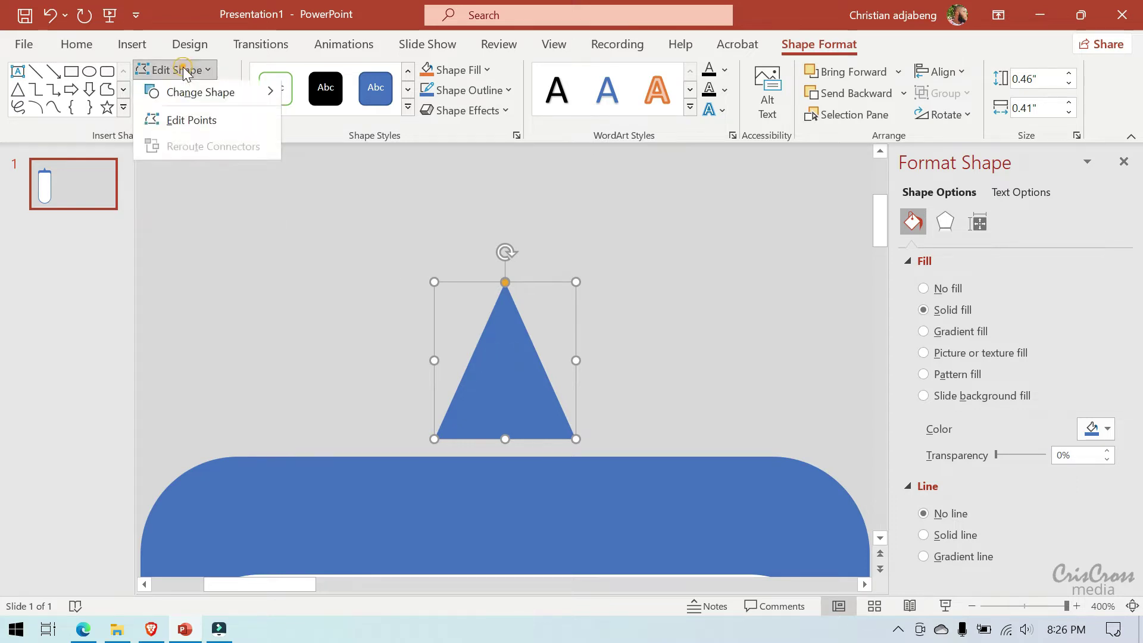
pyautogui.click(184, 123)
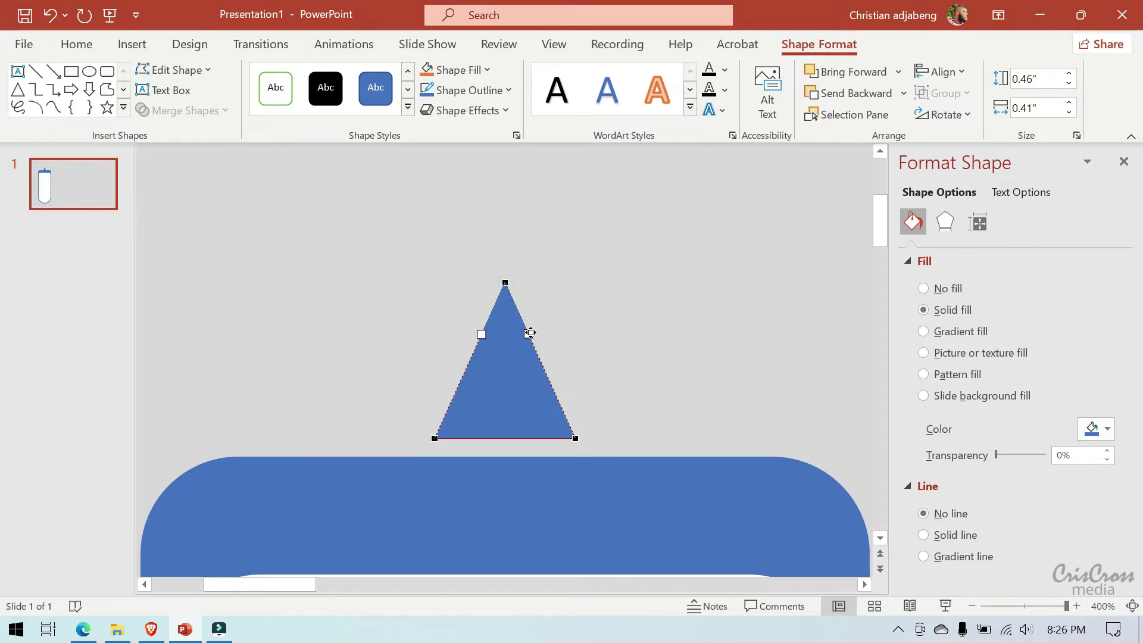
pyautogui.moveTo(530, 333); pyautogui.dragTo(518, 279)
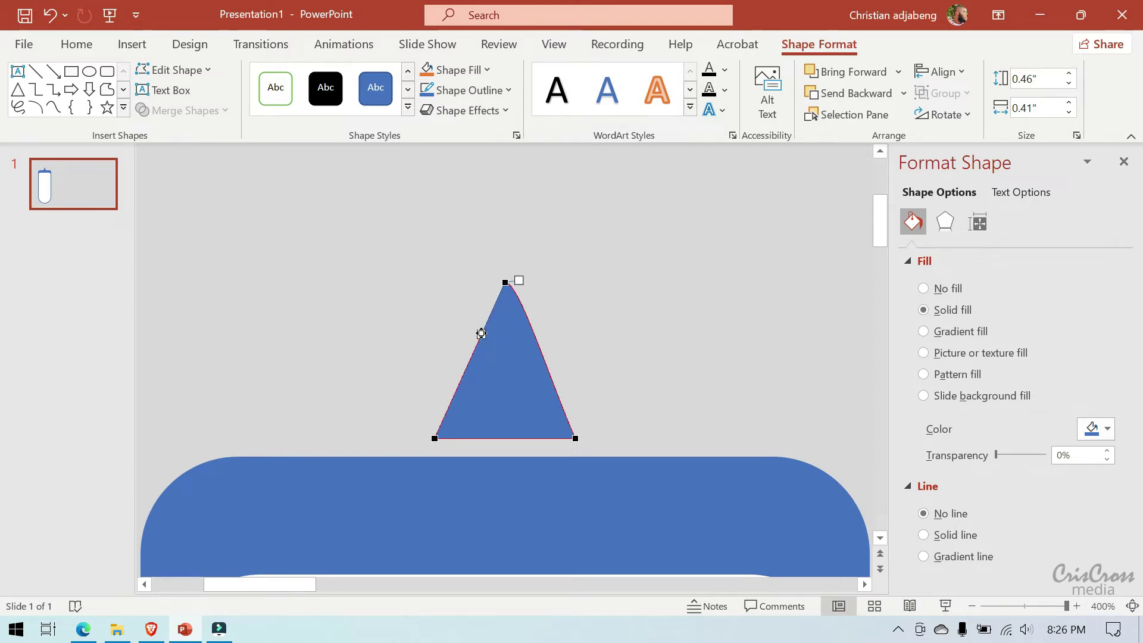
pyautogui.moveTo(482, 333); pyautogui.dragTo(483, 284)
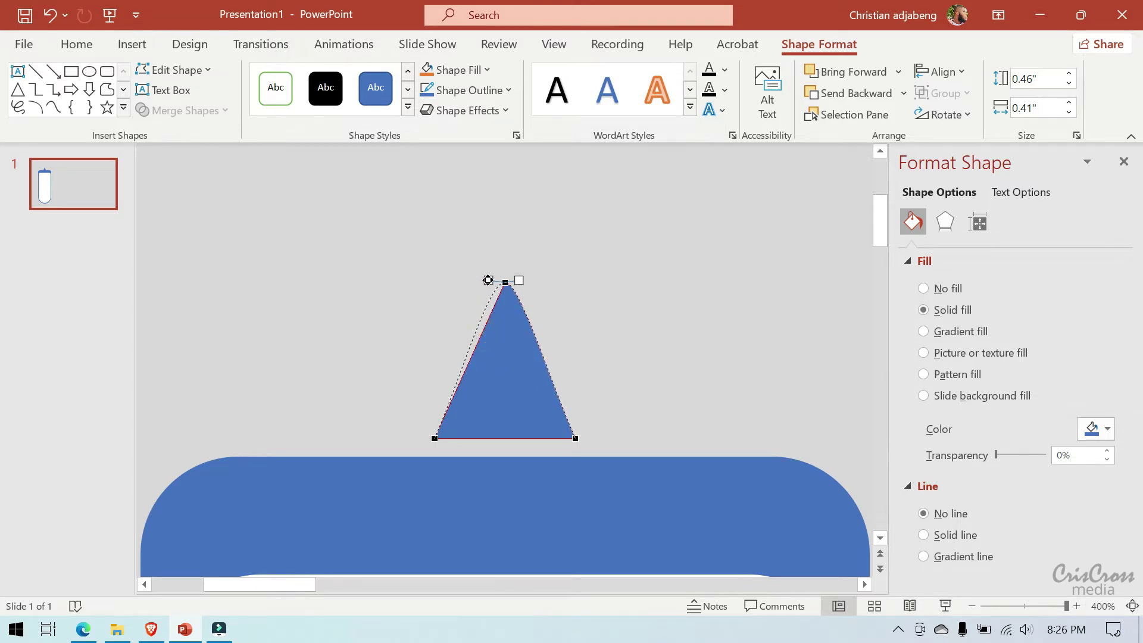
pyautogui.moveTo(487, 283); pyautogui.dragTo(487, 283)
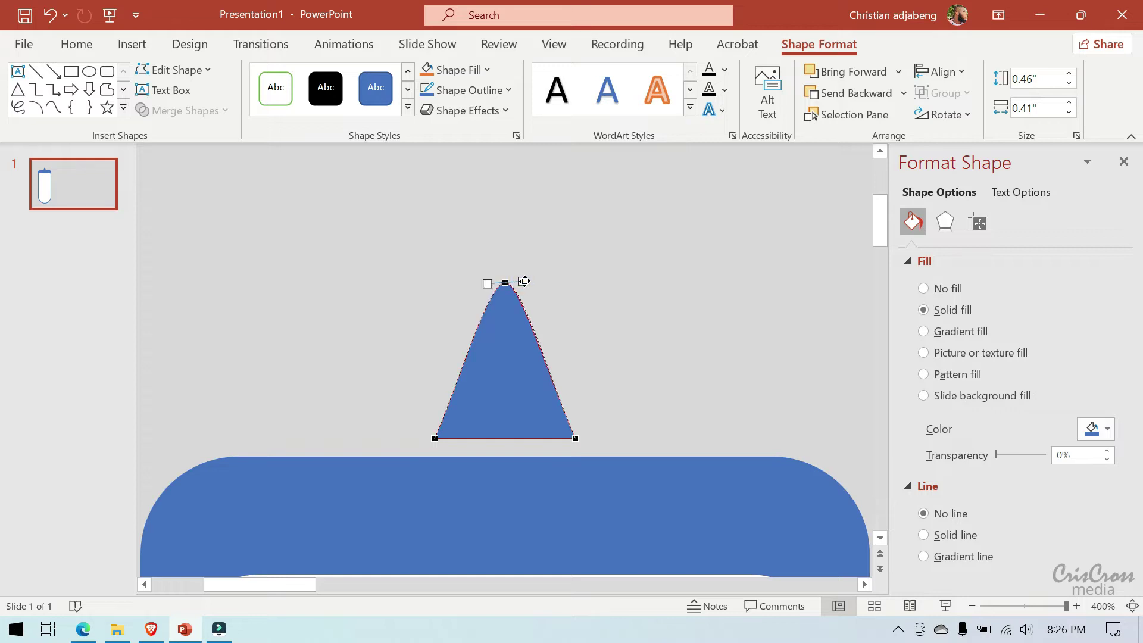
pyautogui.moveTo(523, 281); pyautogui.dragTo(487, 285)
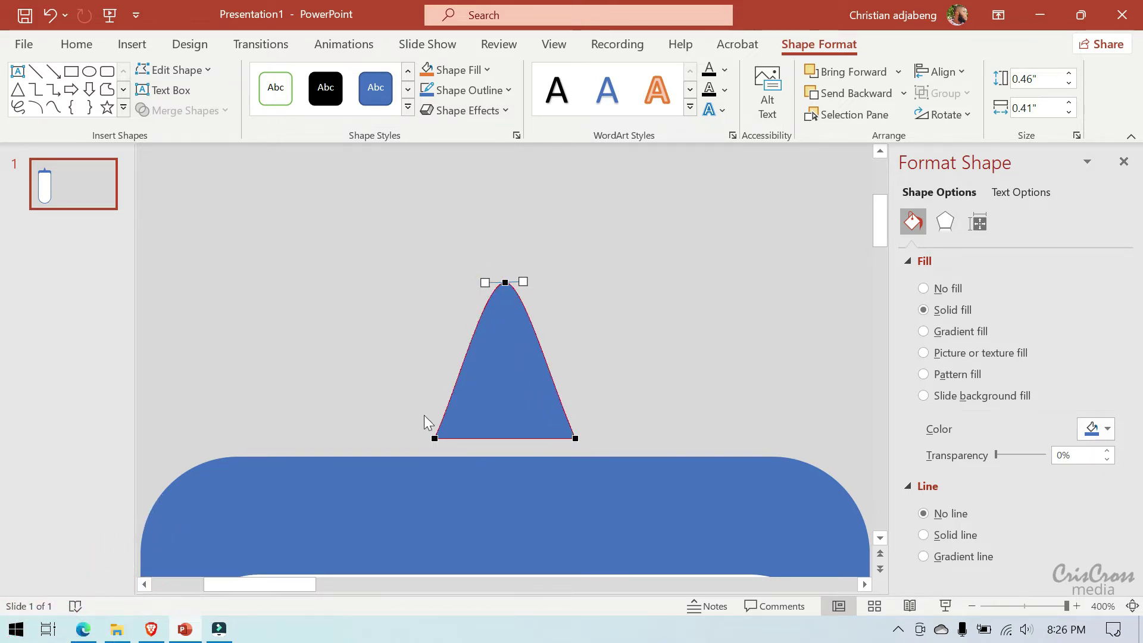
# Step: Curve the triangle's left and right sides from its bottom corner points into a soft peak
pyautogui.click(435, 438)
pyautogui.moveTo(455, 385); pyautogui.dragTo(451, 390)
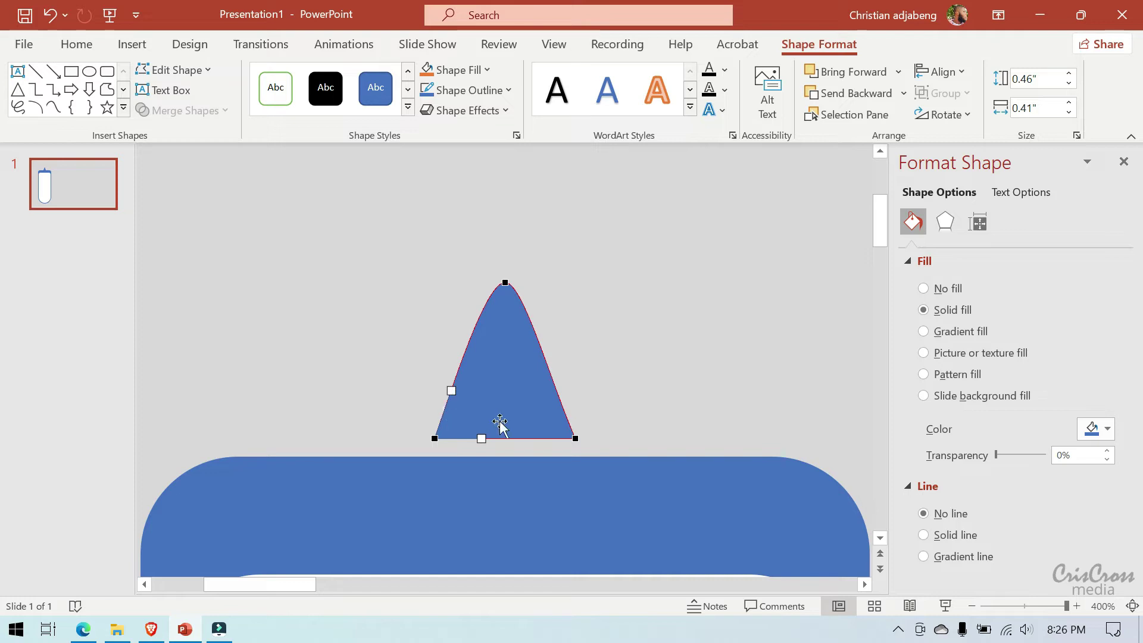
pyautogui.click(576, 434)
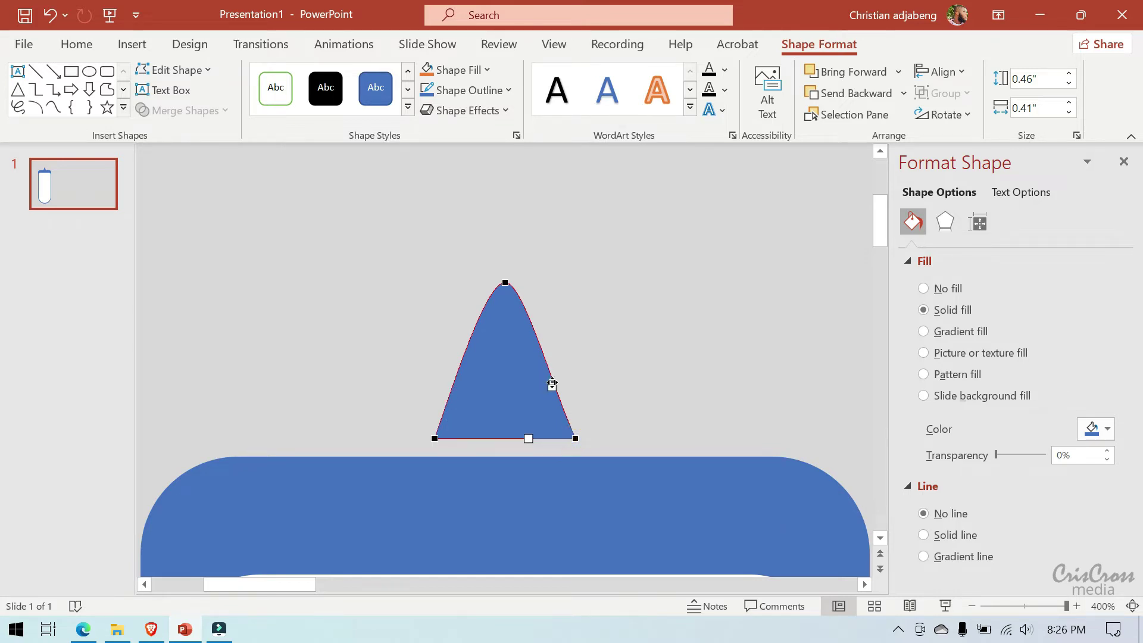
pyautogui.moveTo(552, 386); pyautogui.dragTo(558, 387)
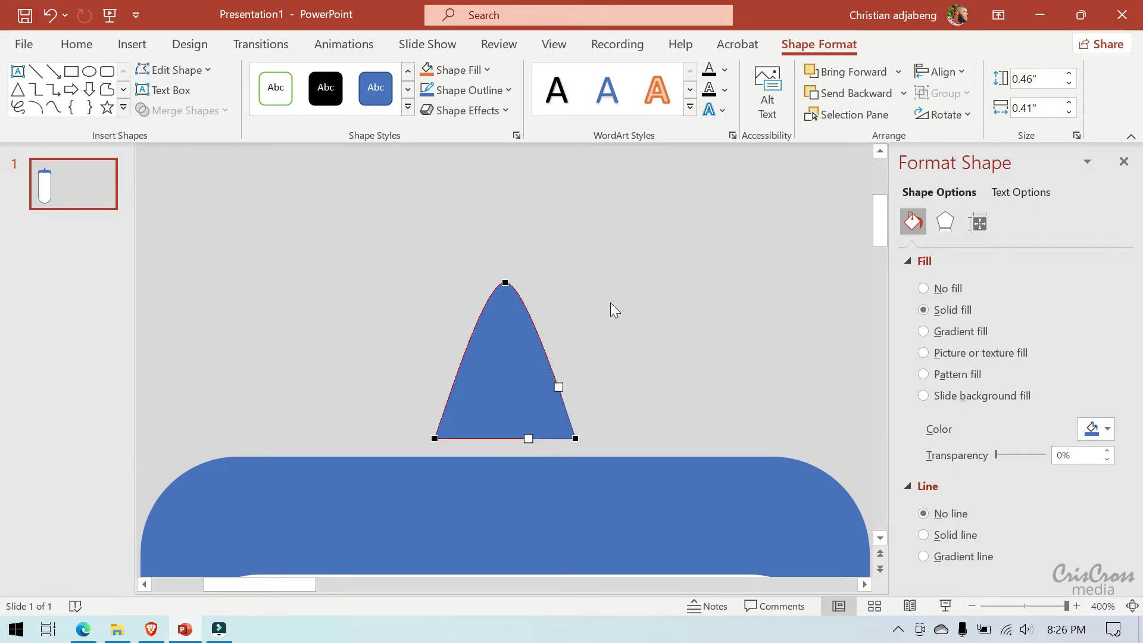
pyautogui.click(570, 315)
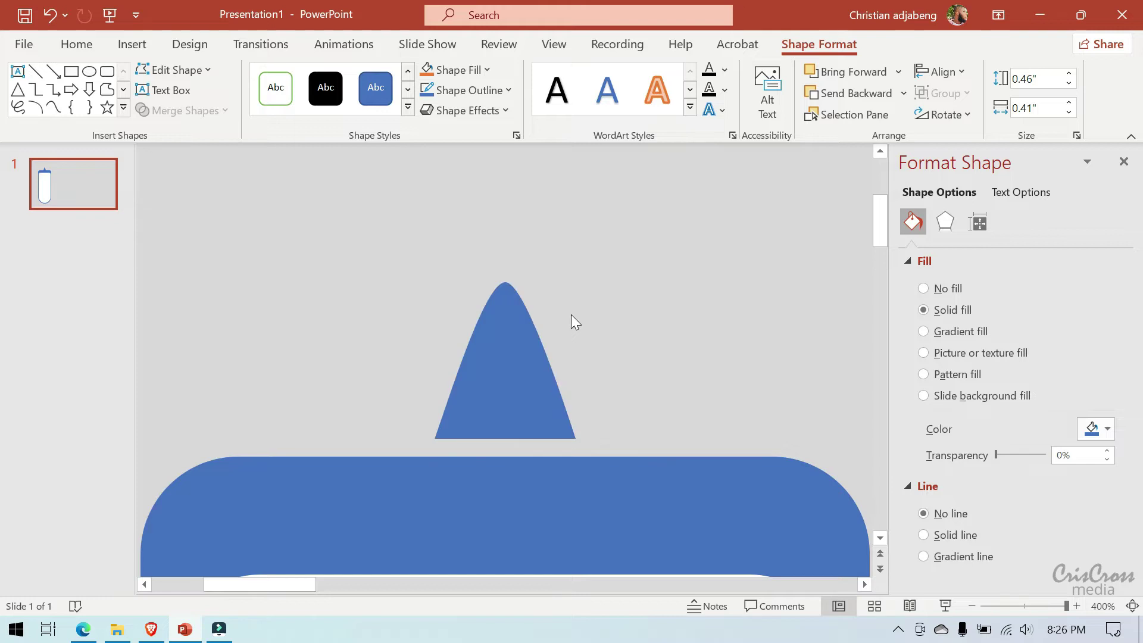
pyautogui.click(507, 353)
# Step: Lower the peak onto the tab's top edge and widen it to 0.54"
pyautogui.moveTo(507, 383); pyautogui.dragTo(503, 422)
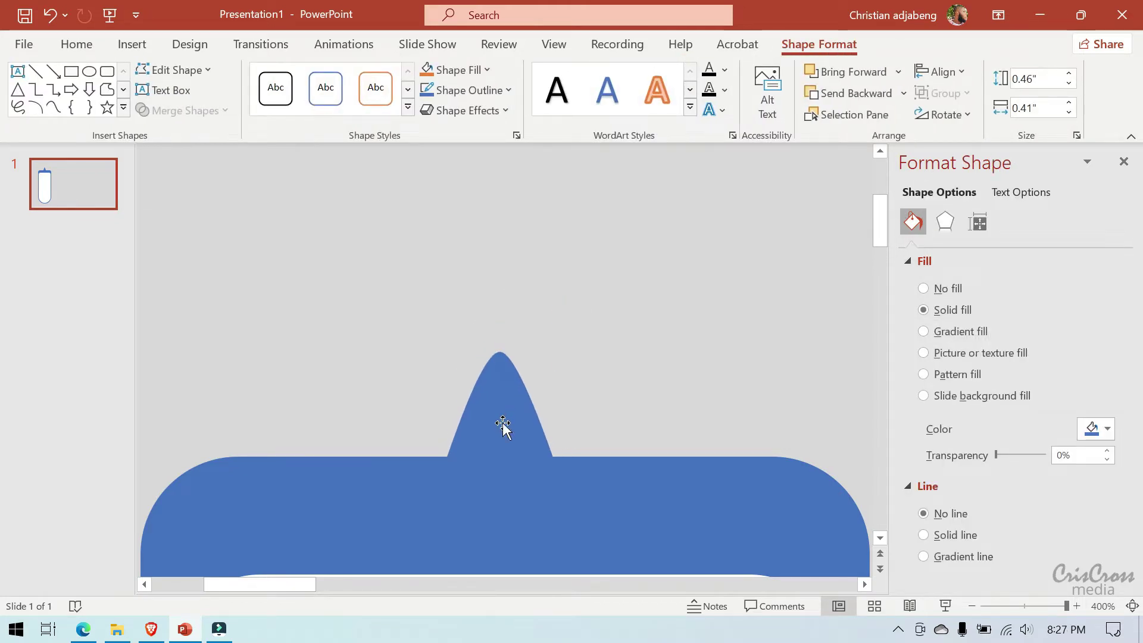
pyautogui.moveTo(503, 423); pyautogui.dragTo(502, 421)
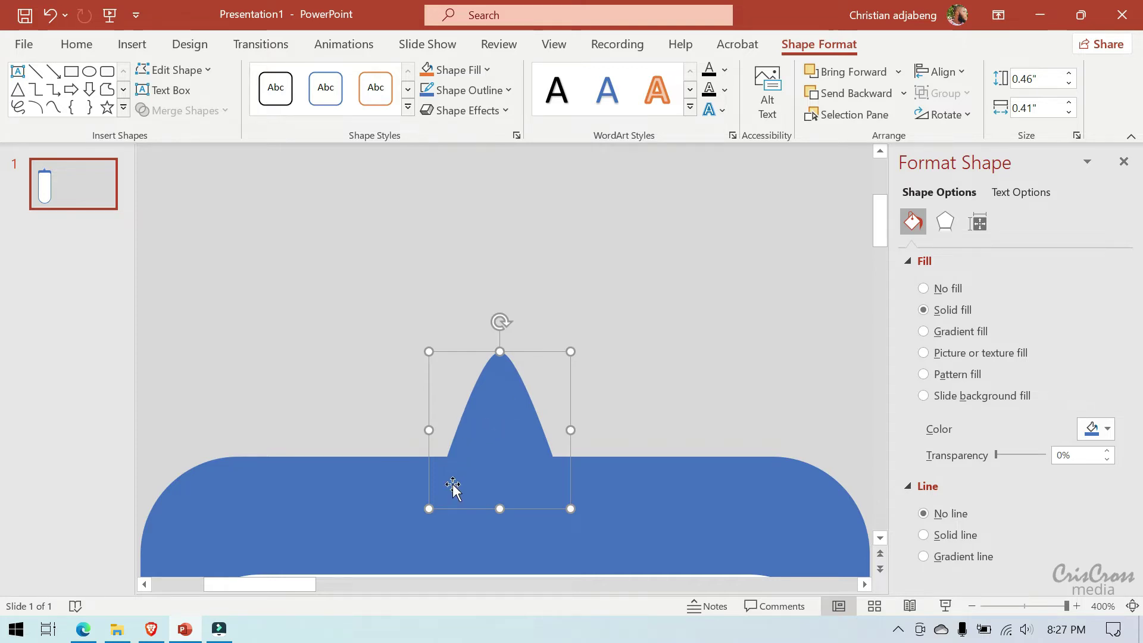
pyautogui.moveTo(428, 433); pyautogui.dragTo(400, 435)
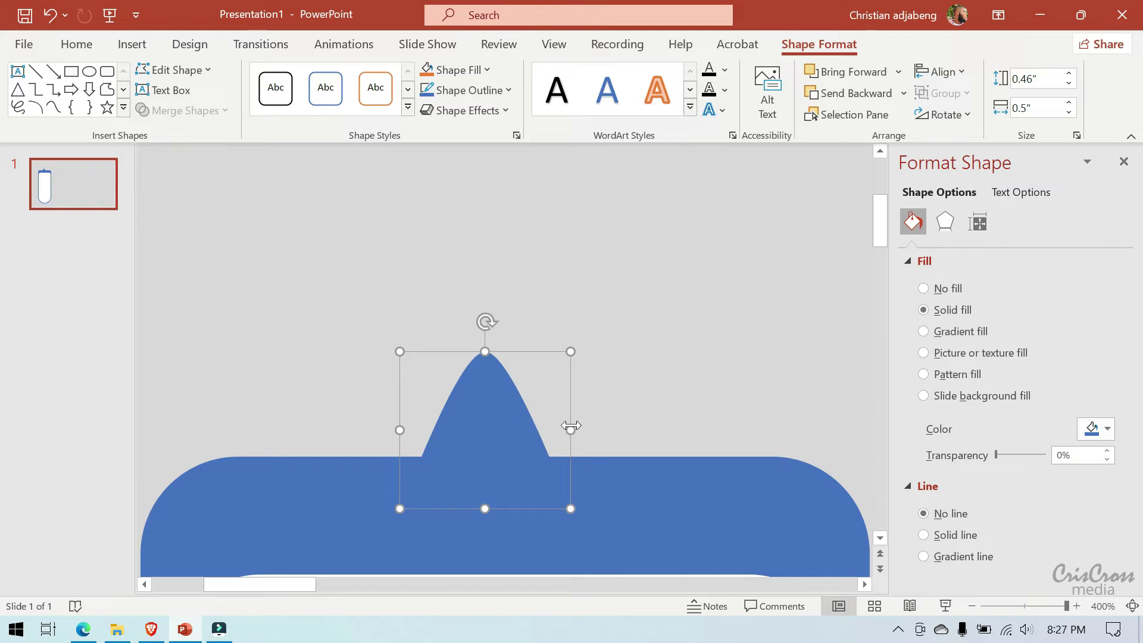
pyautogui.moveTo(576, 427); pyautogui.dragTo(585, 430)
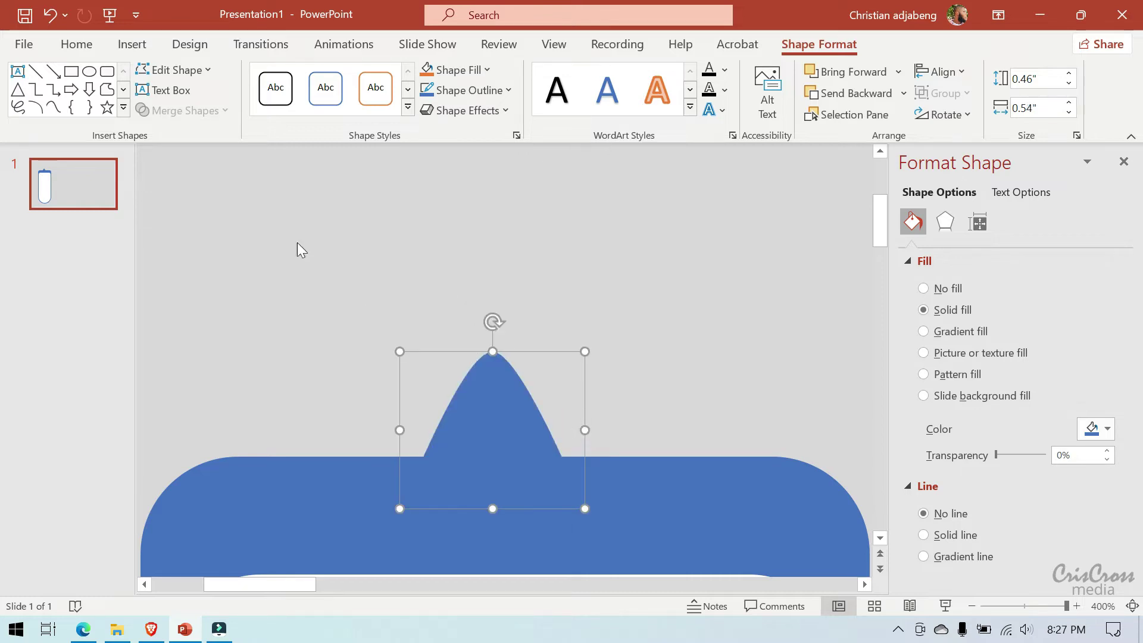
# Step: Round off the peak's tip by adjusting its top point with Edit Points
pyautogui.click(173, 70)
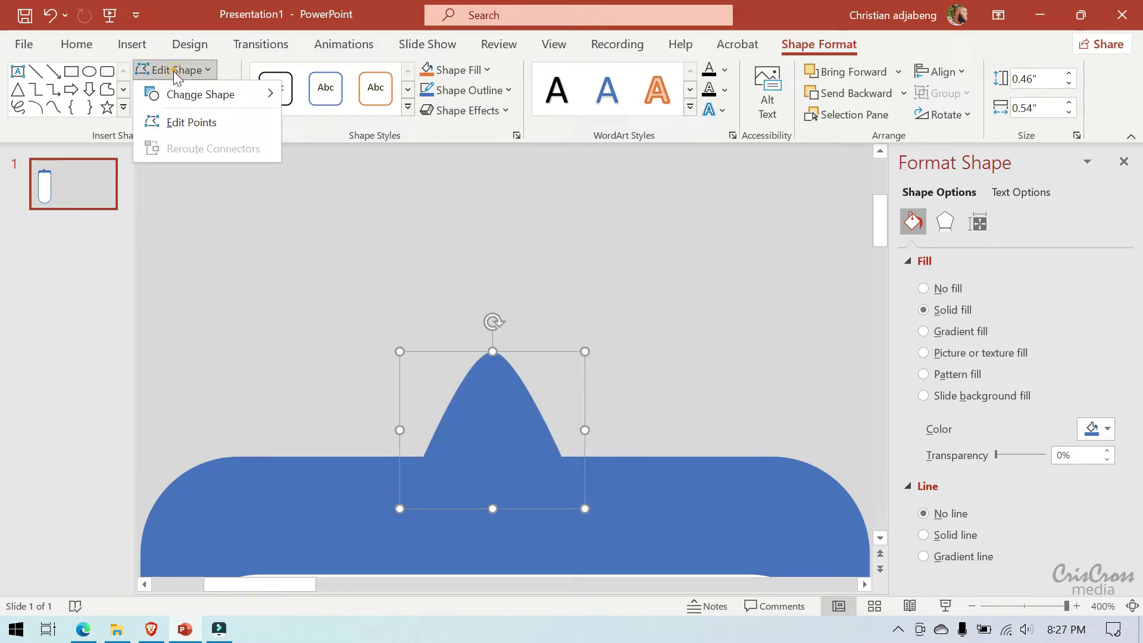
pyautogui.click(188, 117)
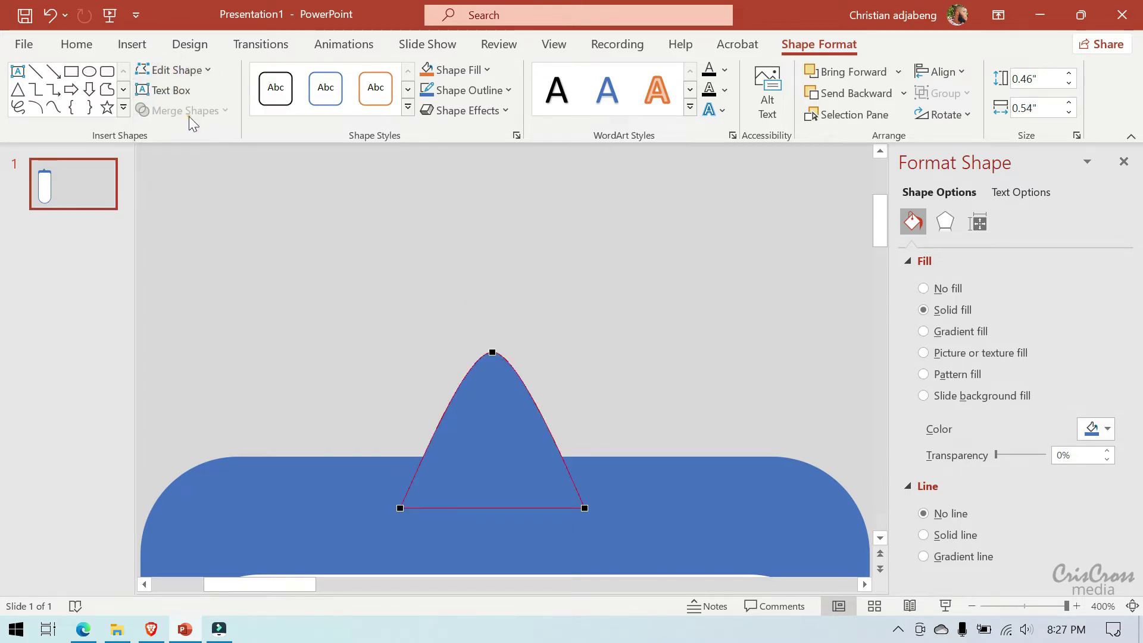
pyautogui.click(494, 352)
pyautogui.moveTo(507, 351); pyautogui.dragTo(473, 350)
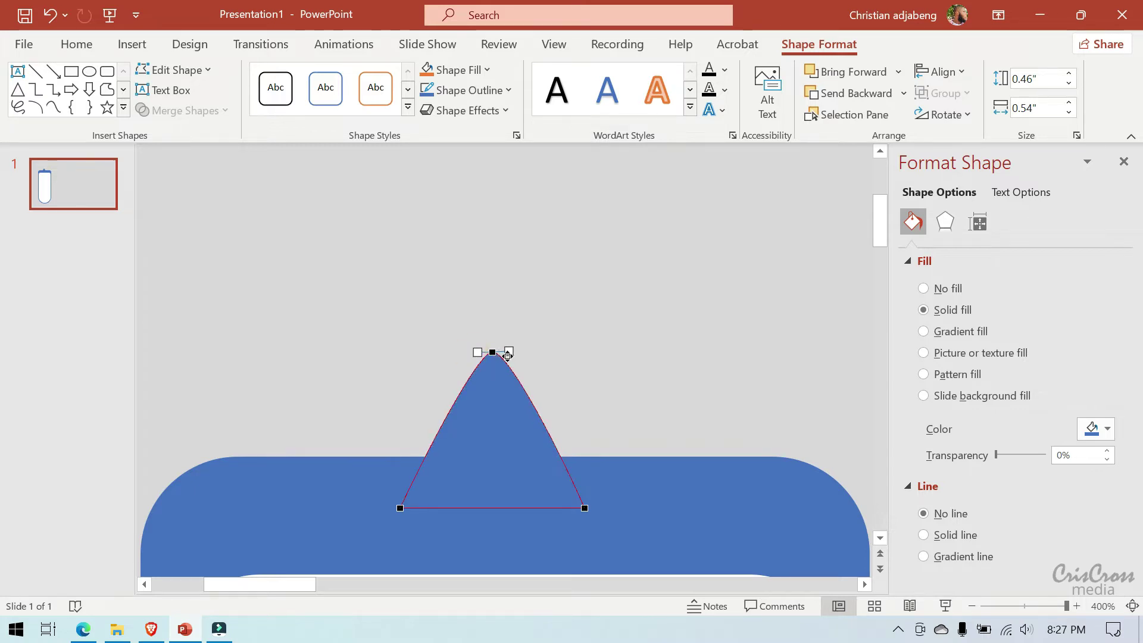
pyautogui.moveTo(510, 351); pyautogui.dragTo(508, 351)
pyautogui.click(579, 351)
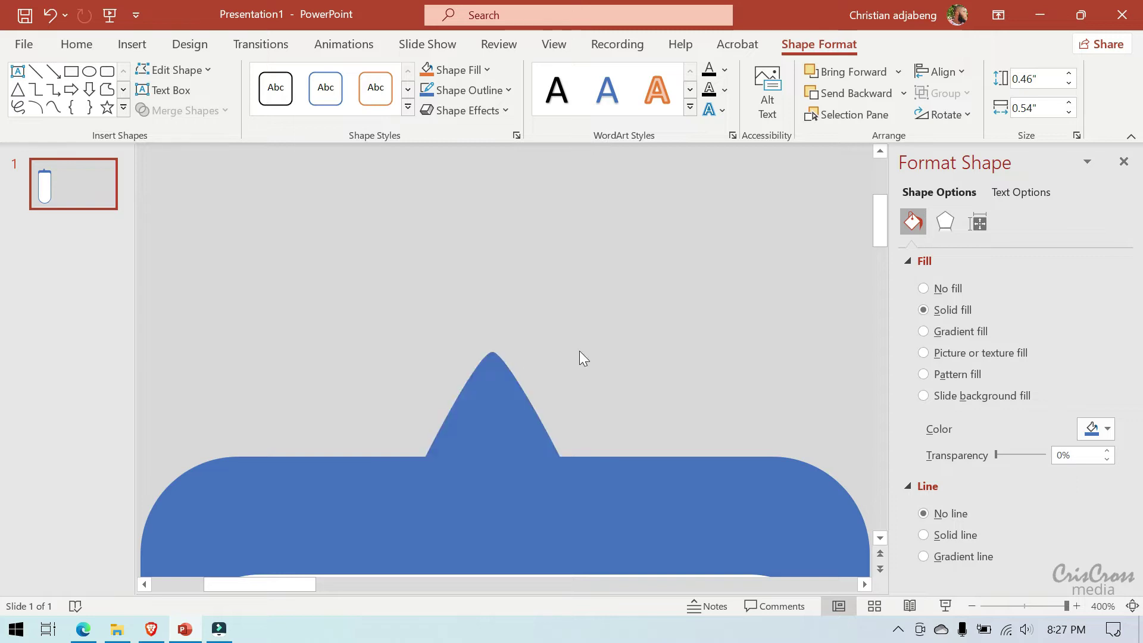
# Step: Merge the peaked shape and the rounded base into one tab with Union
pyautogui.click(499, 428)
pyautogui.click(653, 499)
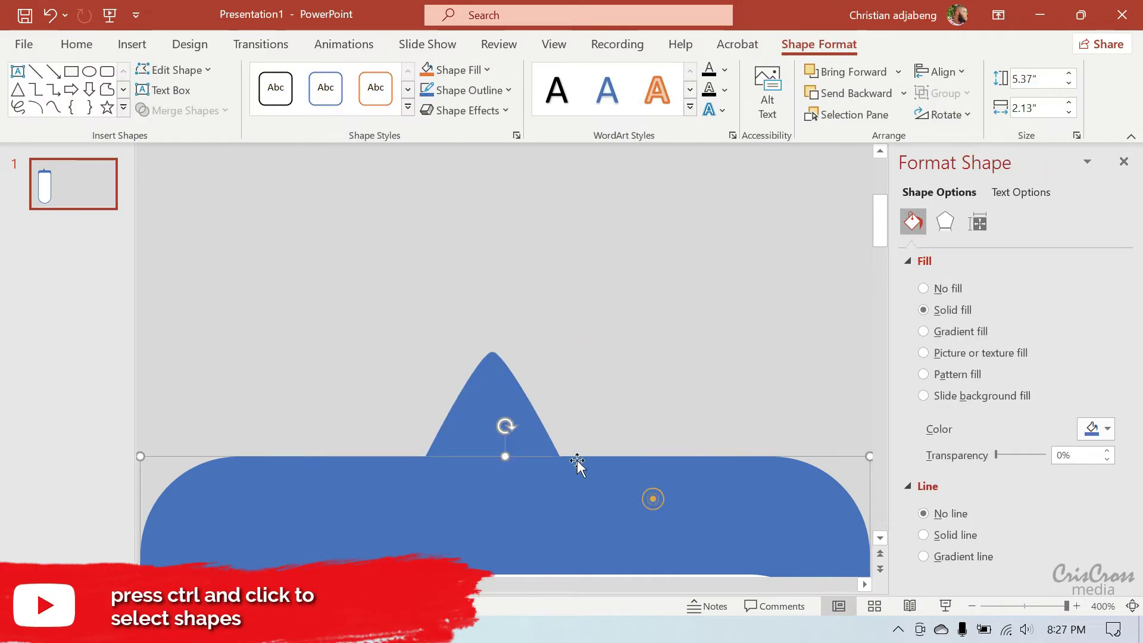
pyautogui.keyDown('ctrl'); pyautogui.click(488, 377); pyautogui.keyUp('ctrl')
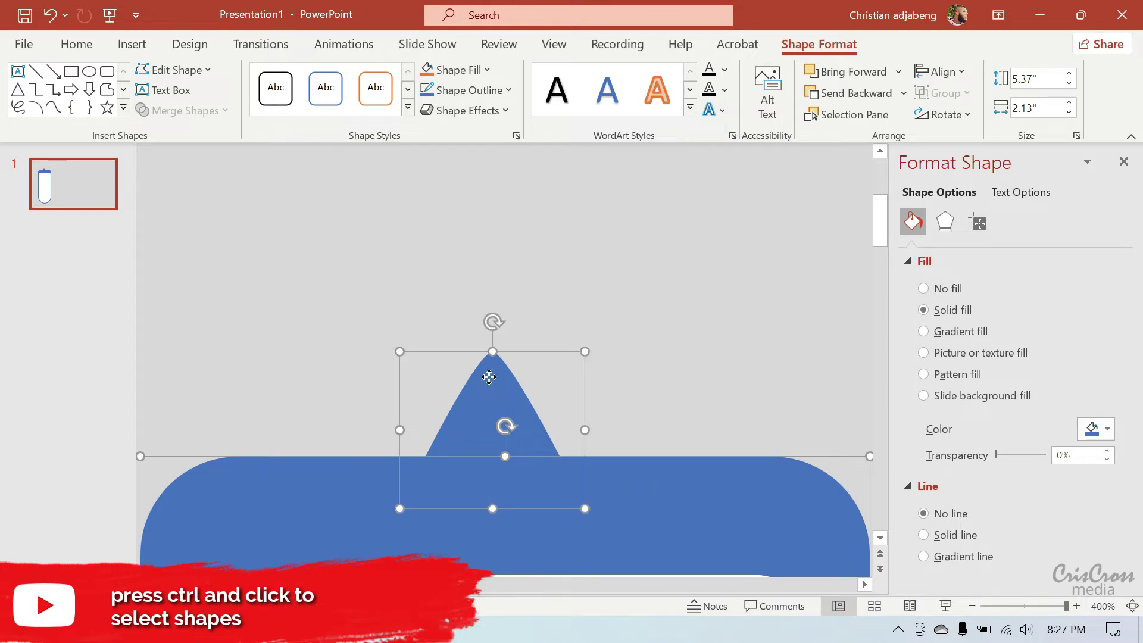
pyautogui.click(203, 112)
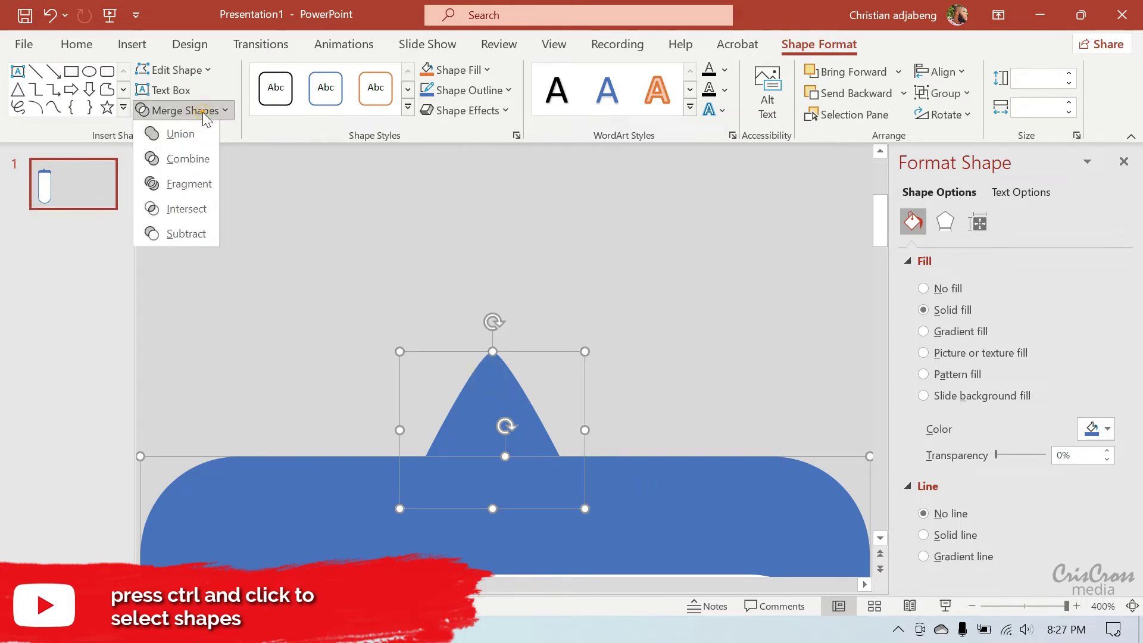
pyautogui.click(189, 135)
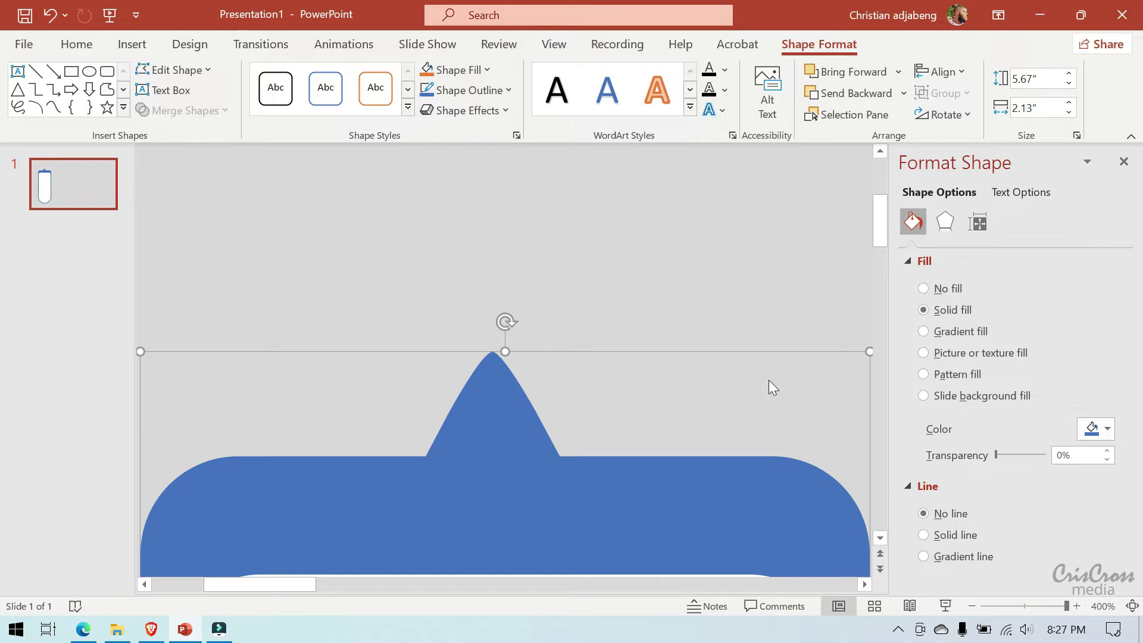
# Step: Apply a pale blue linear gradient fill to the merged tab shape
pyautogui.click(968, 605)
pyautogui.click(968, 605)
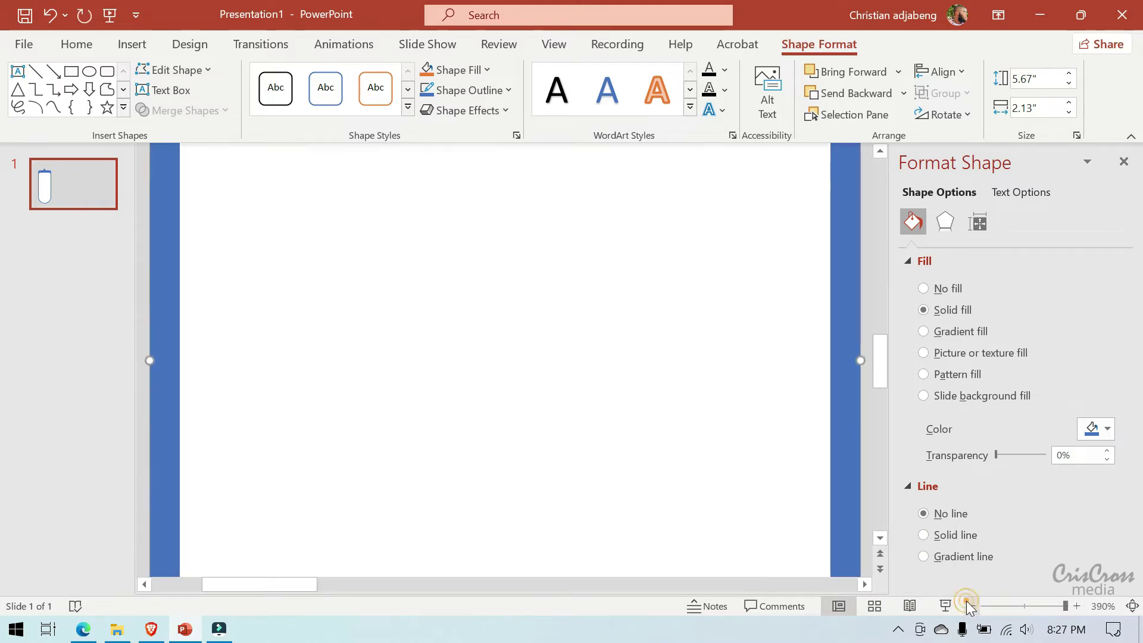
pyautogui.click(967, 603)
pyautogui.click(967, 603)
pyautogui.click(968, 603)
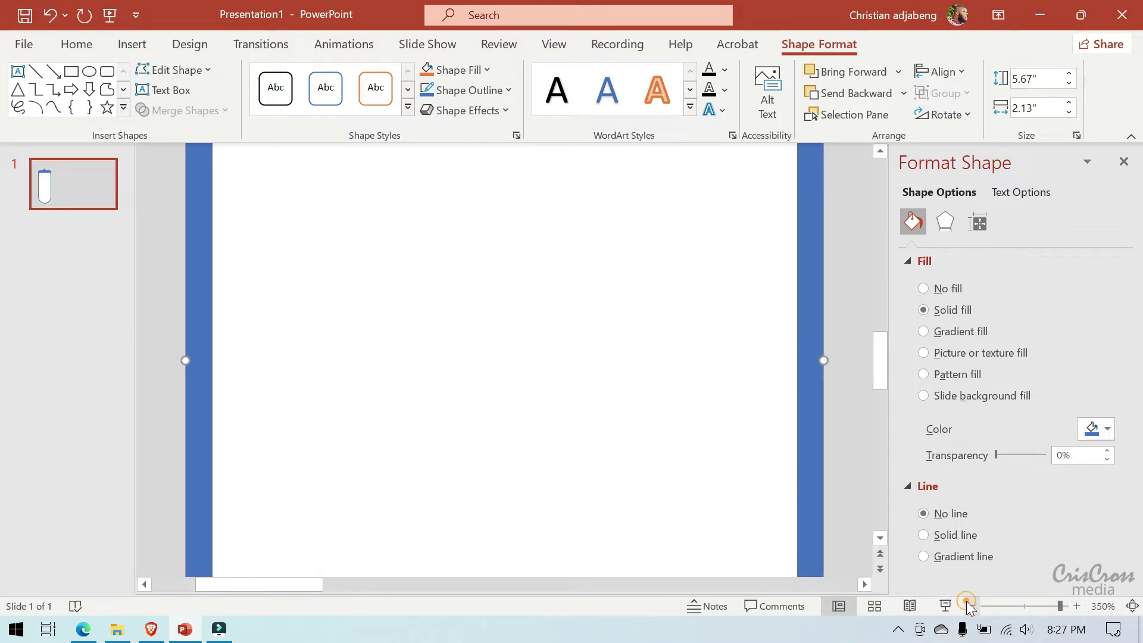
pyautogui.click(967, 604)
pyautogui.click(966, 605)
pyautogui.click(966, 605)
pyautogui.click(966, 604)
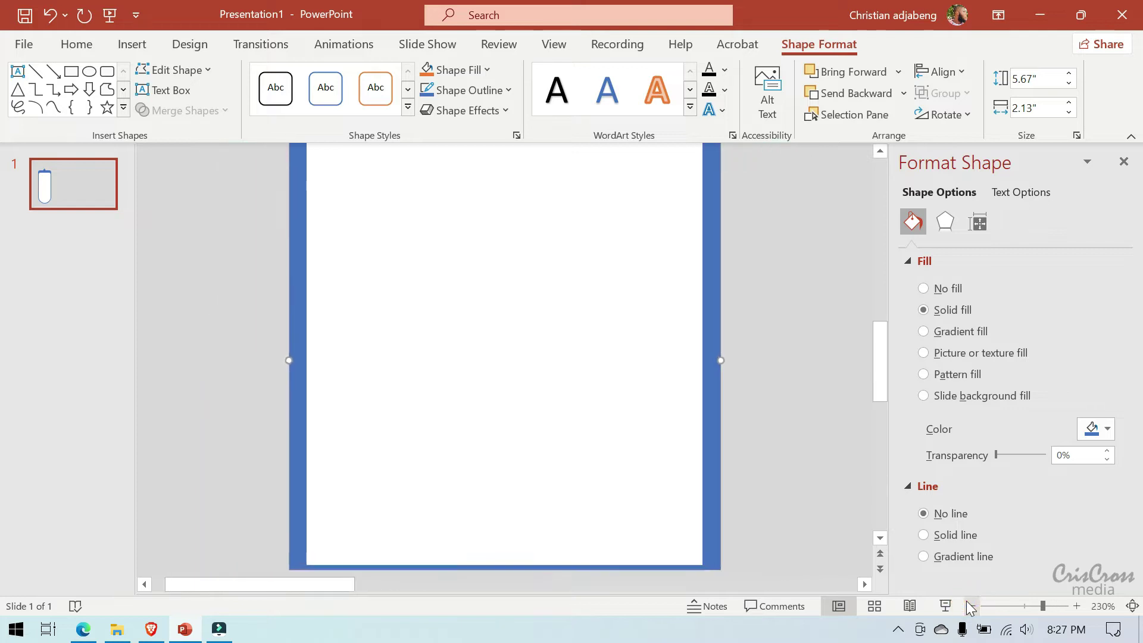
pyautogui.click(966, 605)
pyautogui.click(966, 605)
pyautogui.click(966, 605)
pyautogui.click(965, 604)
pyautogui.click(965, 604)
pyautogui.click(966, 605)
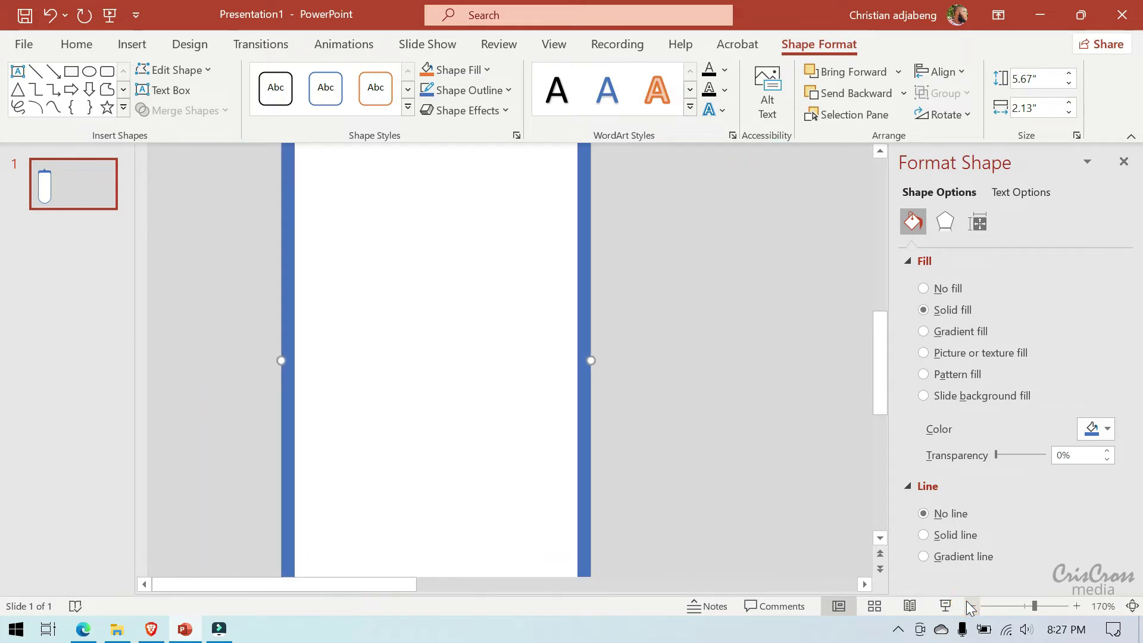
pyautogui.click(966, 604)
pyautogui.click(966, 604)
pyautogui.click(966, 605)
pyautogui.click(965, 604)
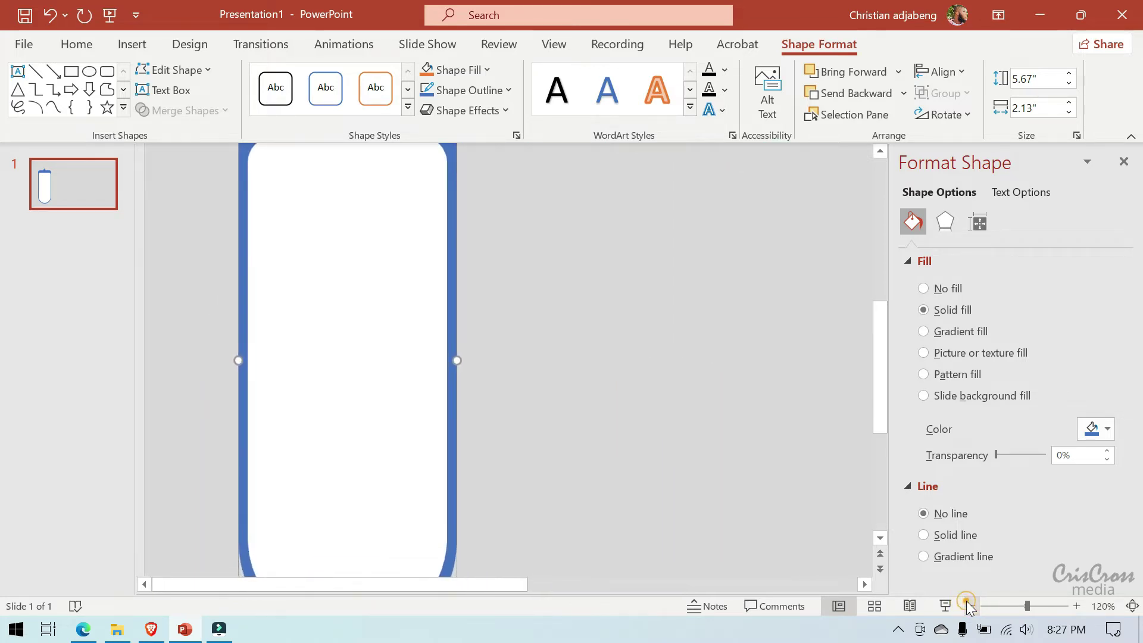
pyautogui.click(966, 604)
pyautogui.click(966, 605)
pyautogui.click(966, 605)
pyautogui.click(966, 604)
pyautogui.click(966, 604)
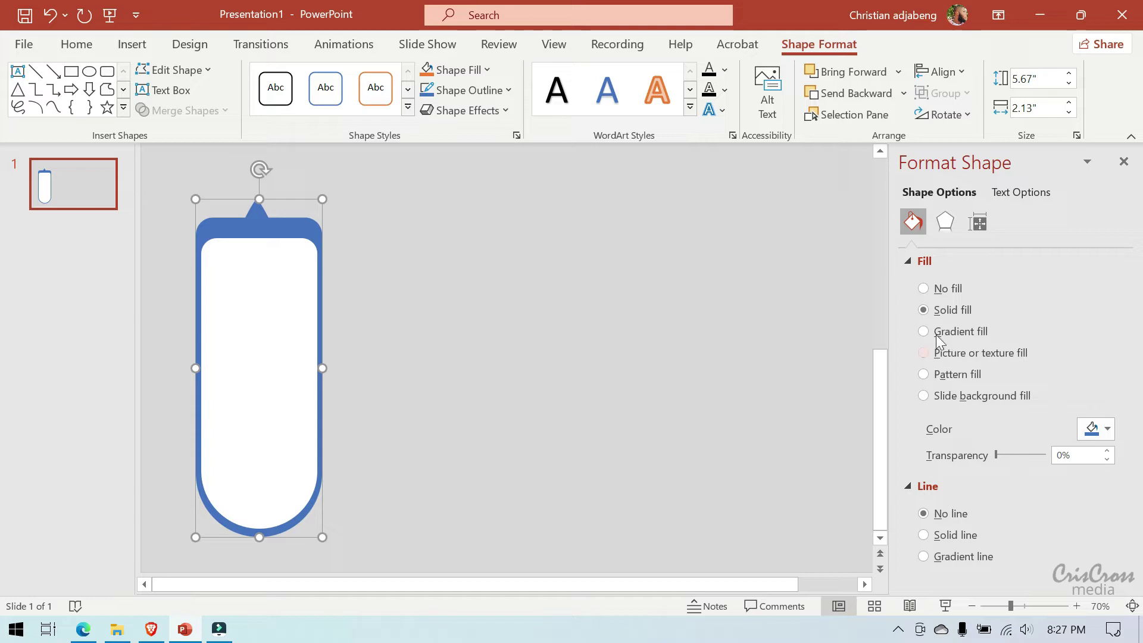
pyautogui.click(925, 332)
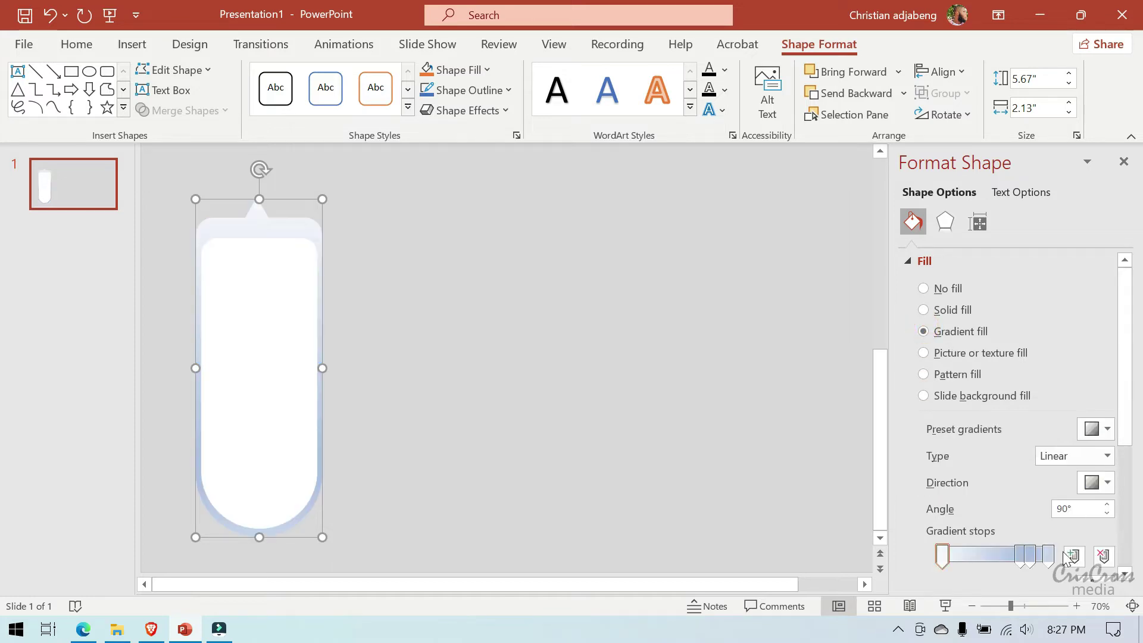
# Step: Reduce the gradient to two stops and set the end stop to dark green #399111
pyautogui.click(1030, 556)
pyautogui.click(1103, 555)
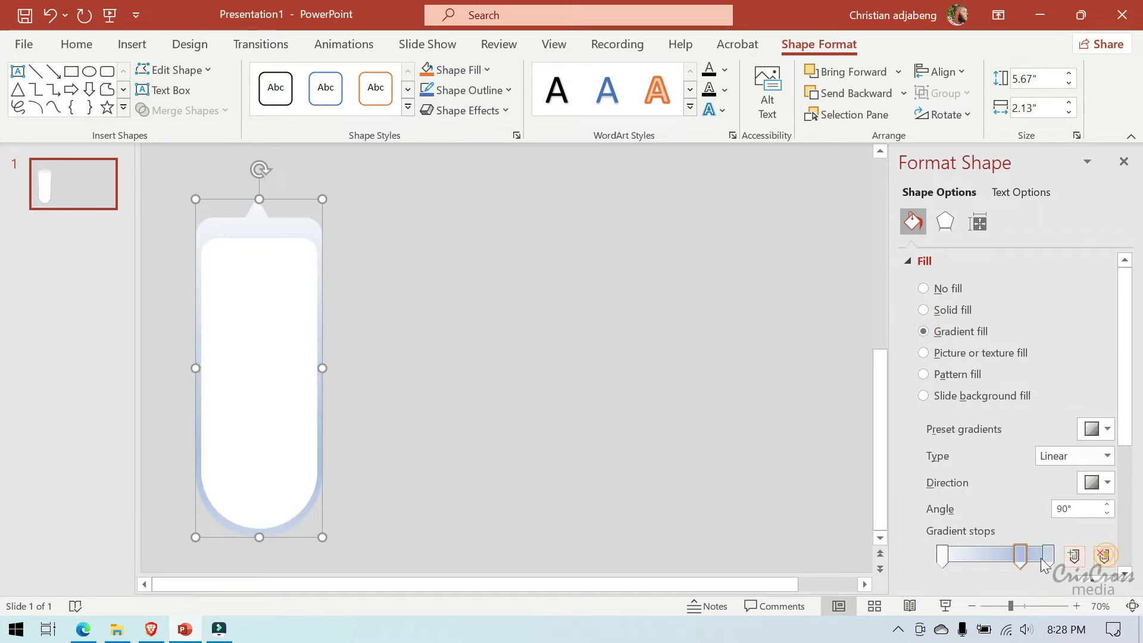
pyautogui.click(1103, 555)
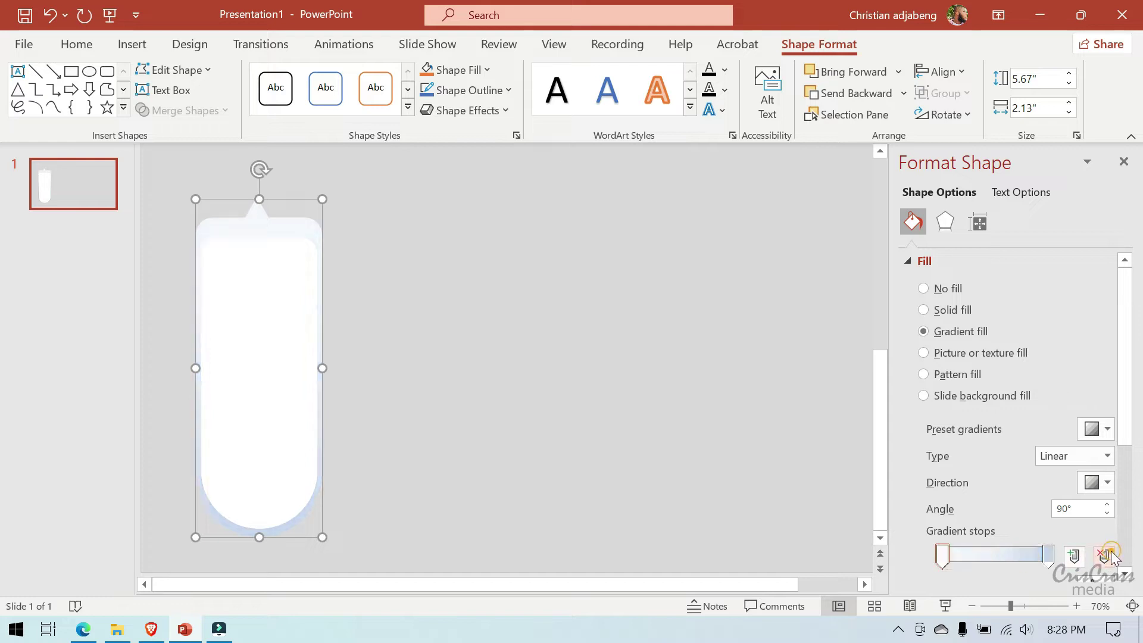
pyautogui.click(1100, 557)
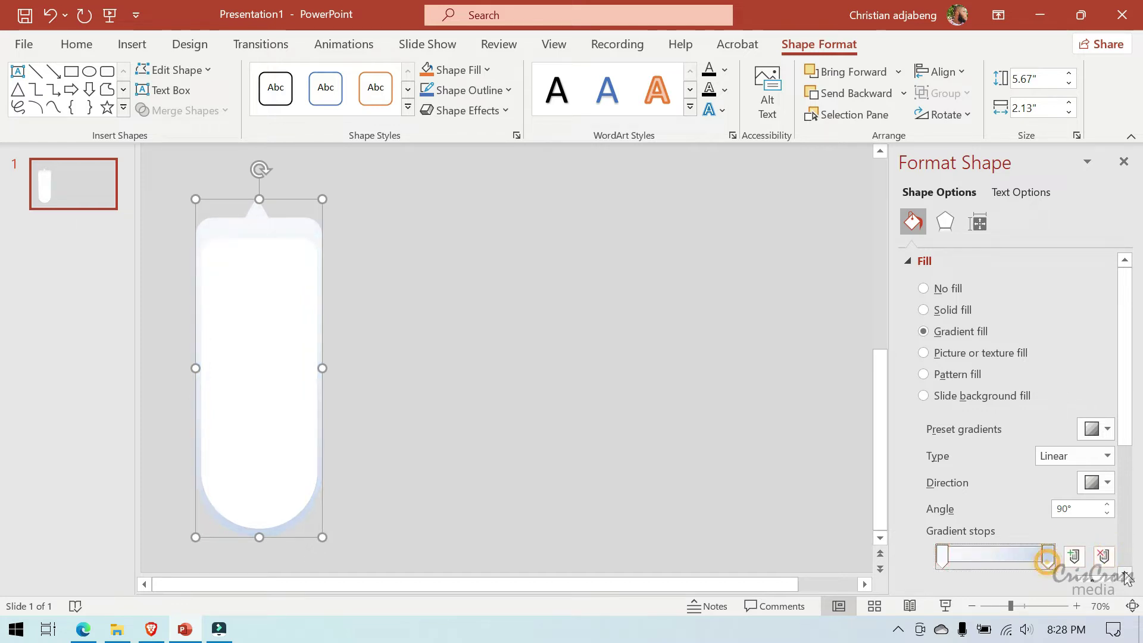
pyautogui.scroll(-1, 1126, 581)
pyautogui.scroll(-1, 1125, 580)
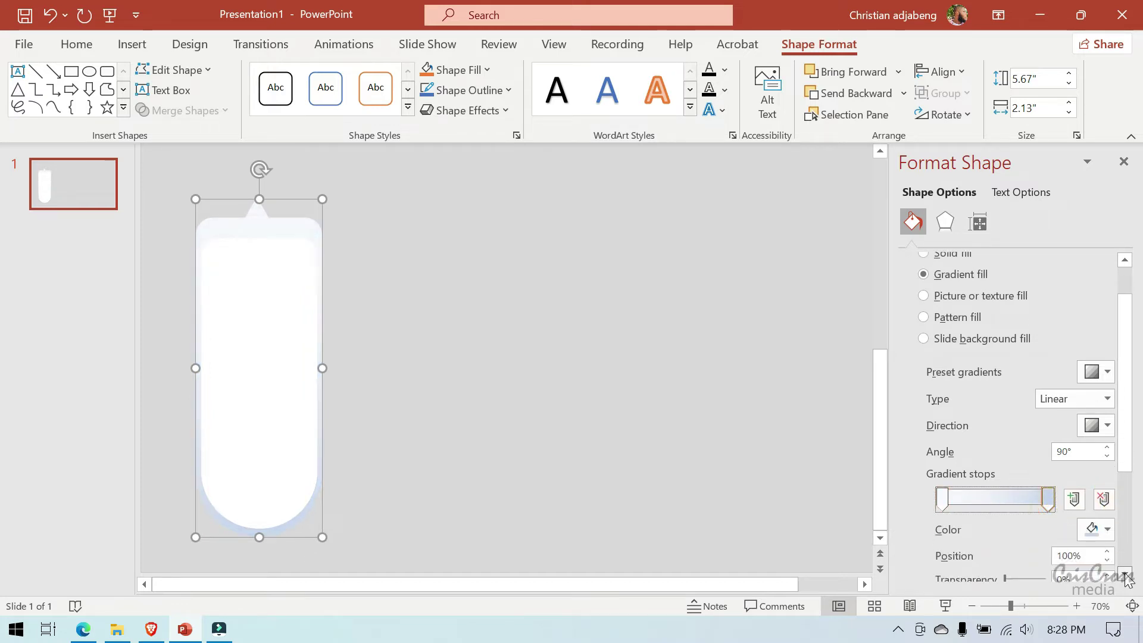
pyautogui.click(1105, 532)
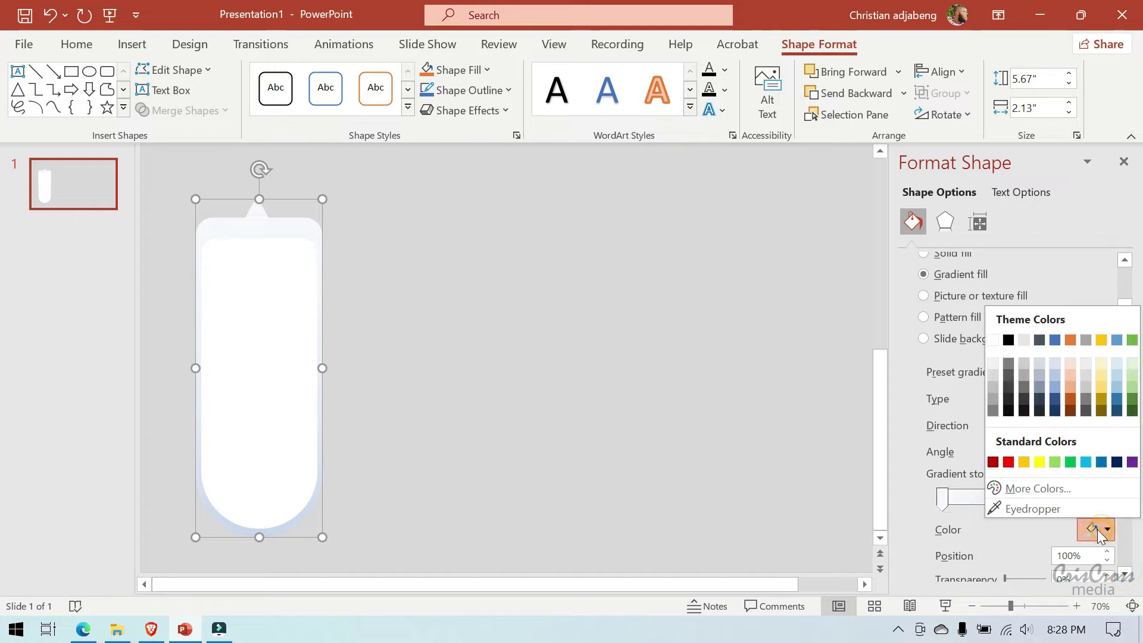
pyautogui.click(1042, 489)
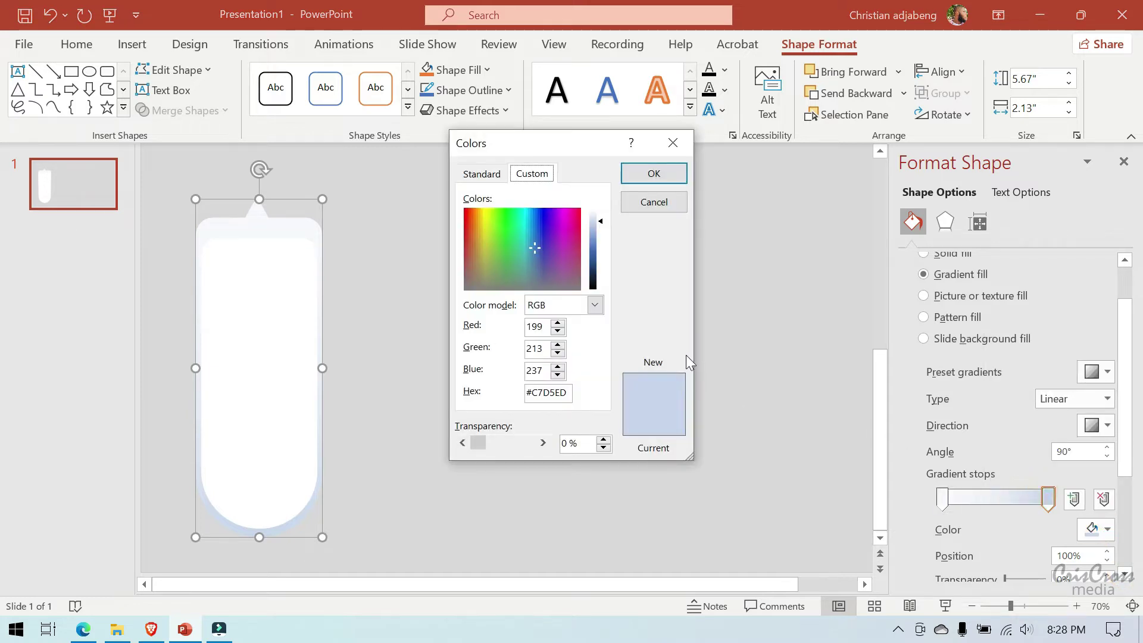
pyautogui.click(512, 272)
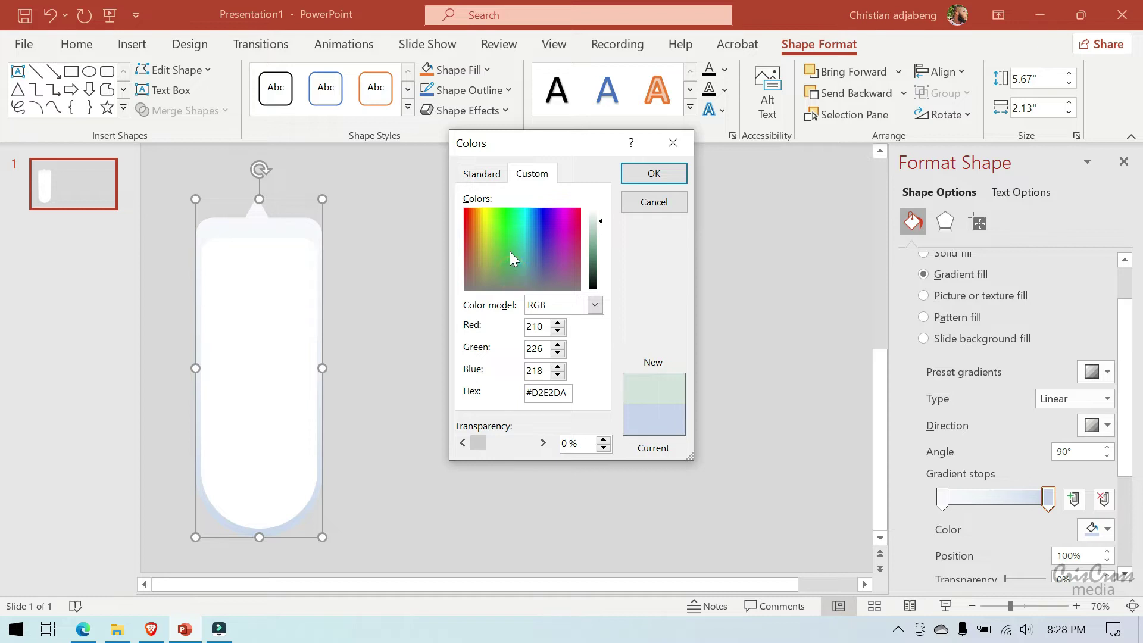
pyautogui.click(496, 225)
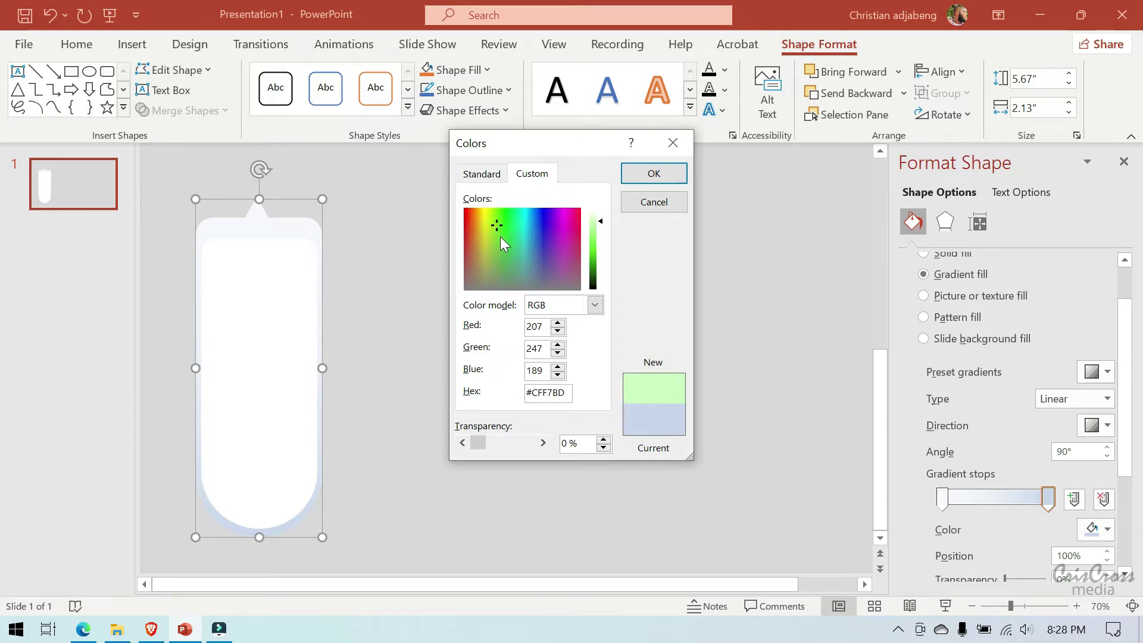
pyautogui.click(594, 263)
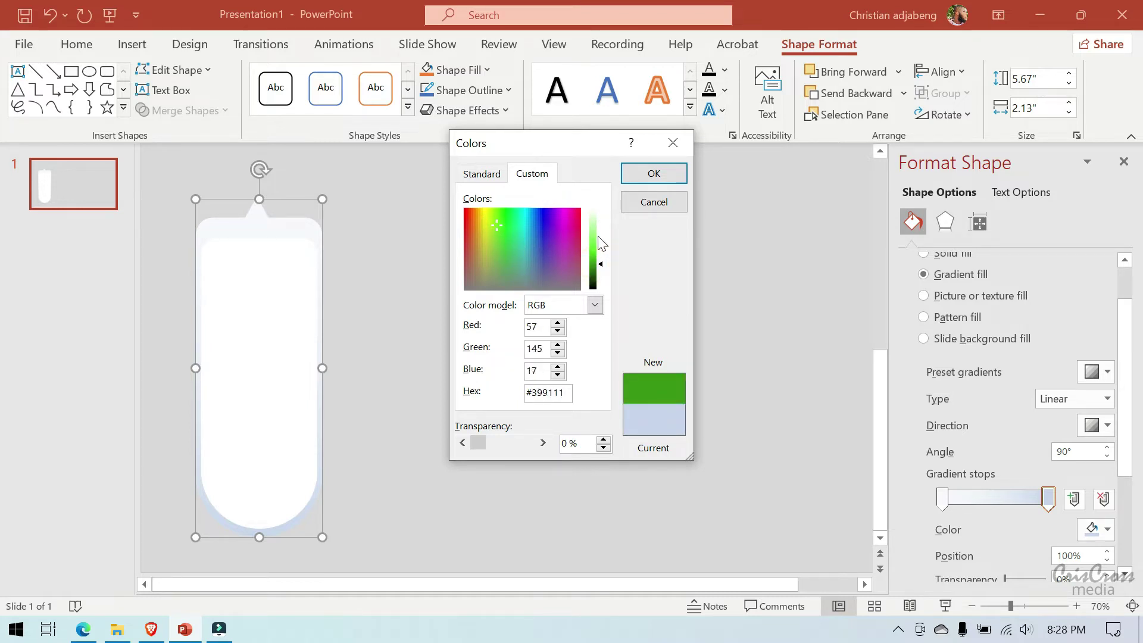
pyautogui.click(654, 173)
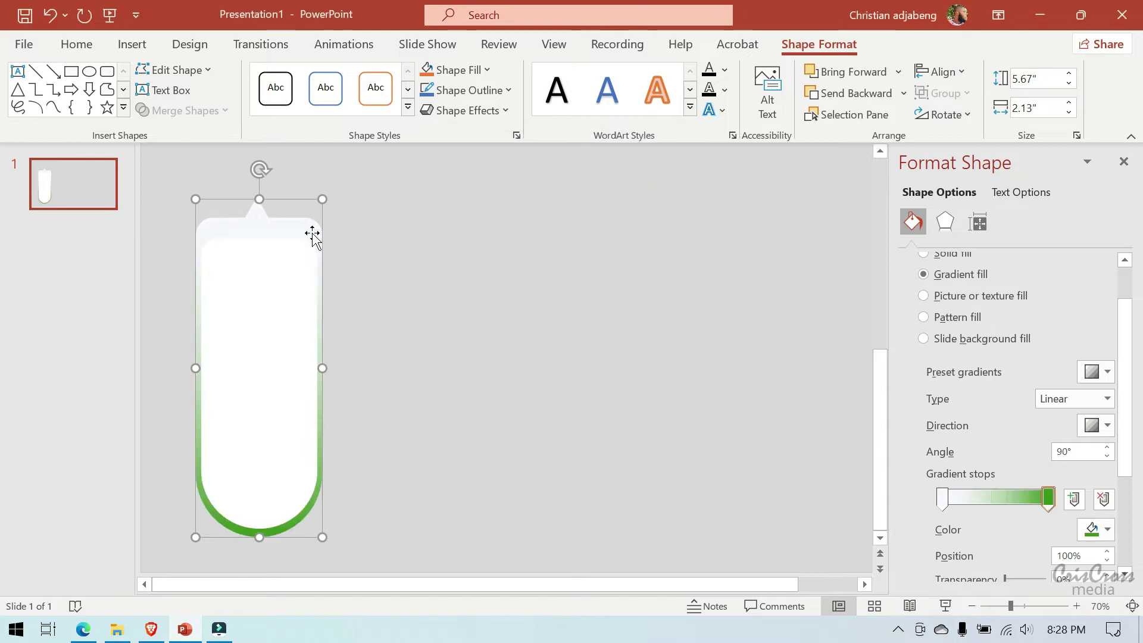
# Step: Set the starting gradient stop to a brighter lime green for the frame's top
pyautogui.click(942, 498)
pyautogui.click(1095, 528)
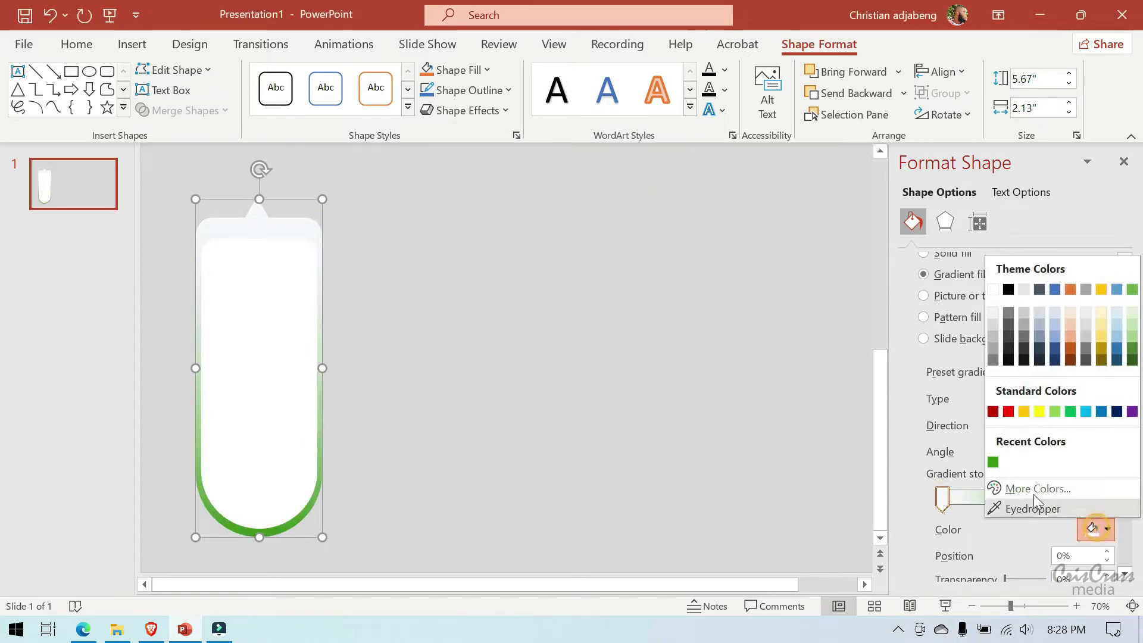
pyautogui.click(992, 462)
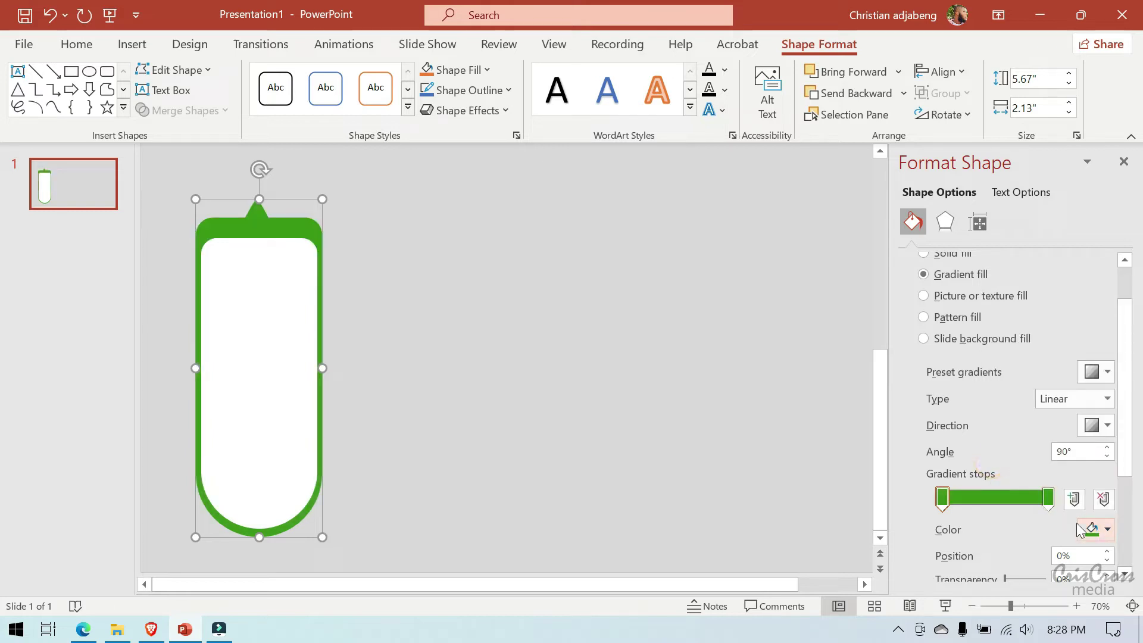
pyautogui.click(1105, 529)
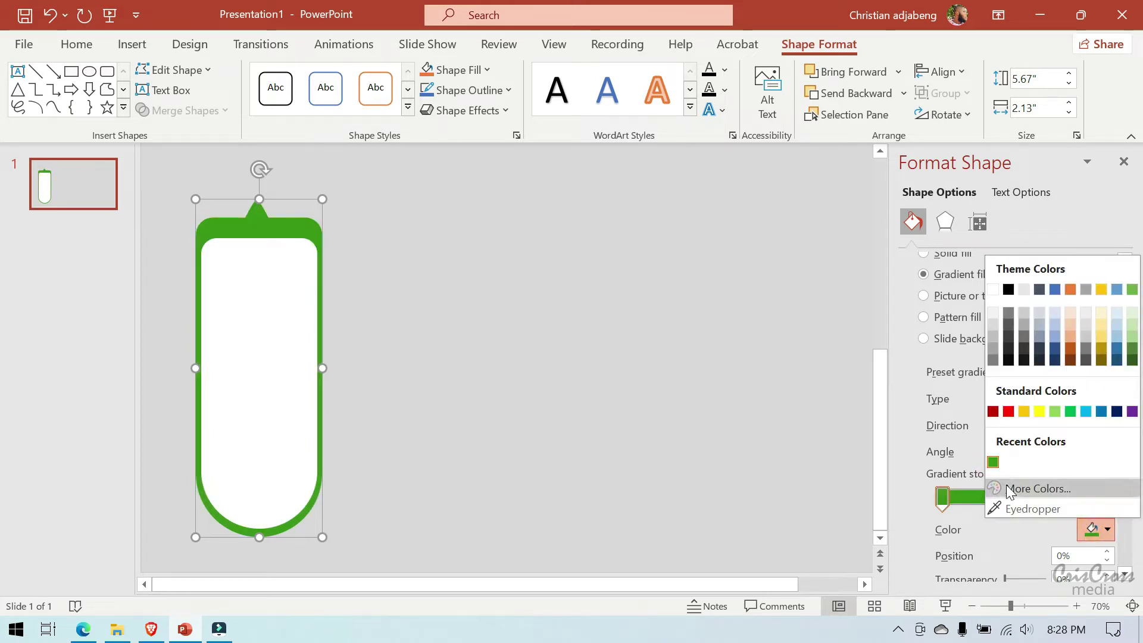
pyautogui.click(1010, 489)
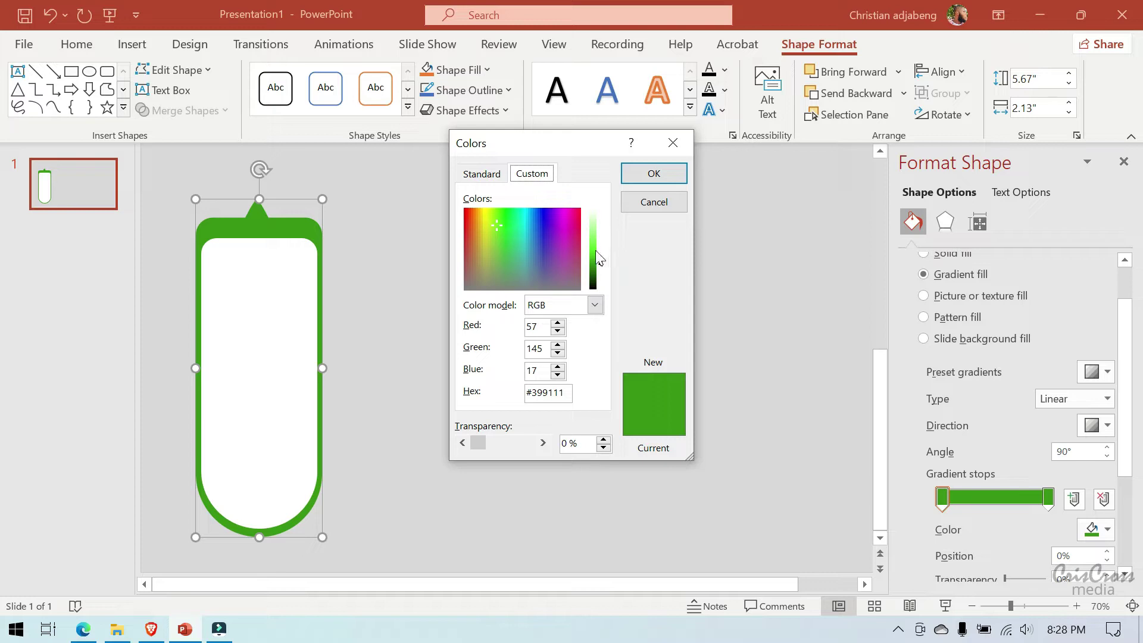
pyautogui.click(596, 251)
pyautogui.click(636, 174)
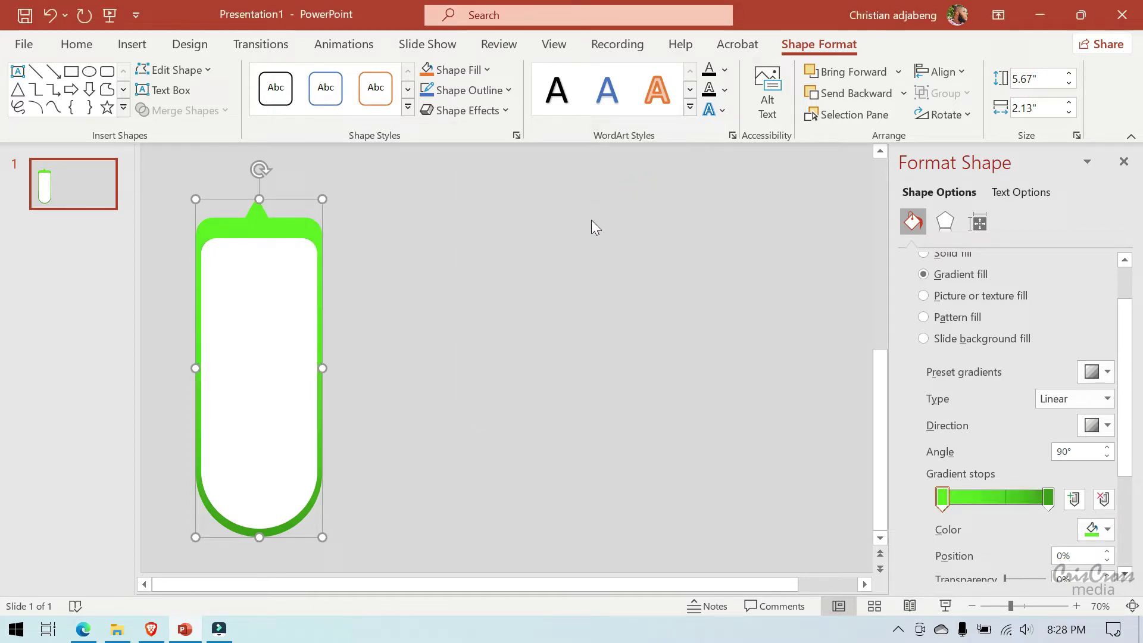
pyautogui.click(944, 227)
# Step: Give the green frame a centred outer shadow with much higher transparency
pyautogui.click(916, 266)
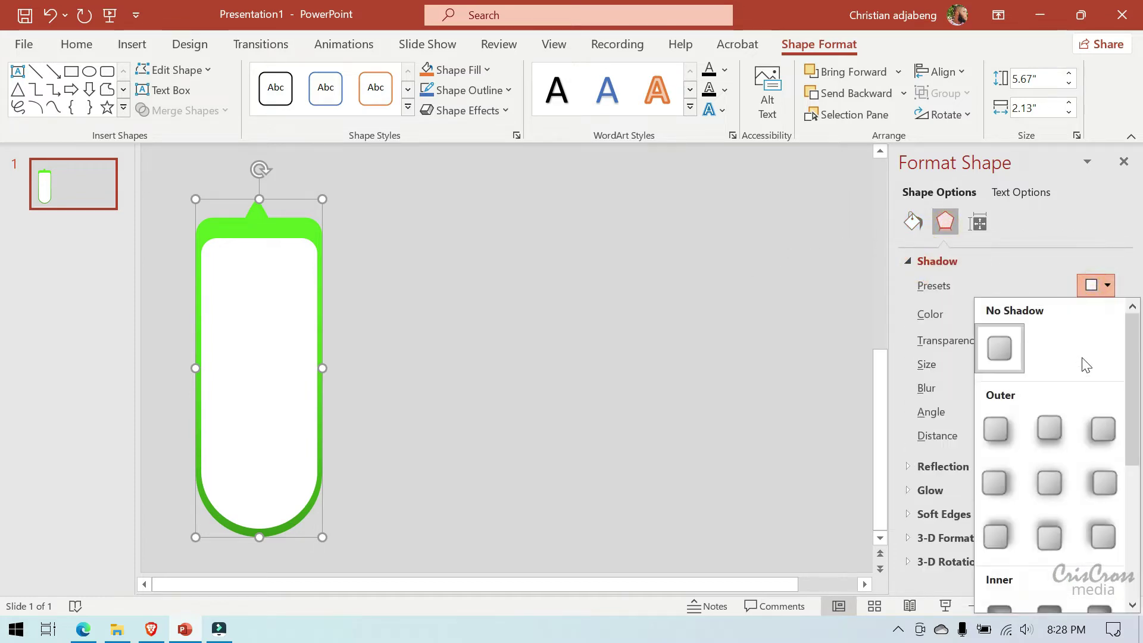
pyautogui.click(1048, 486)
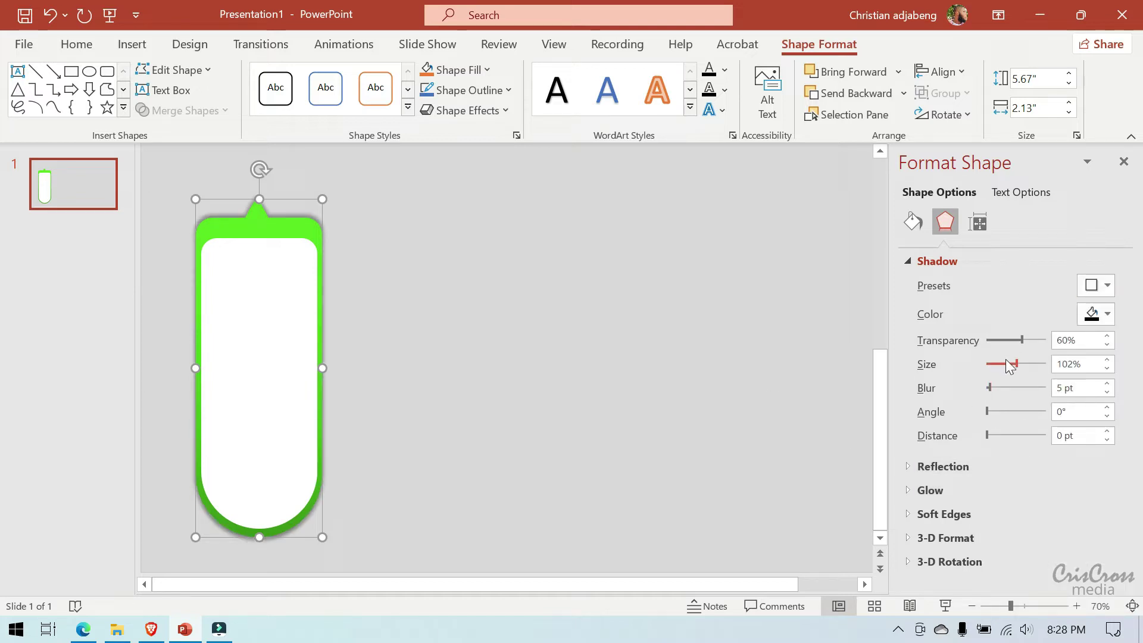
pyautogui.moveTo(1033, 340); pyautogui.dragTo(1039, 341)
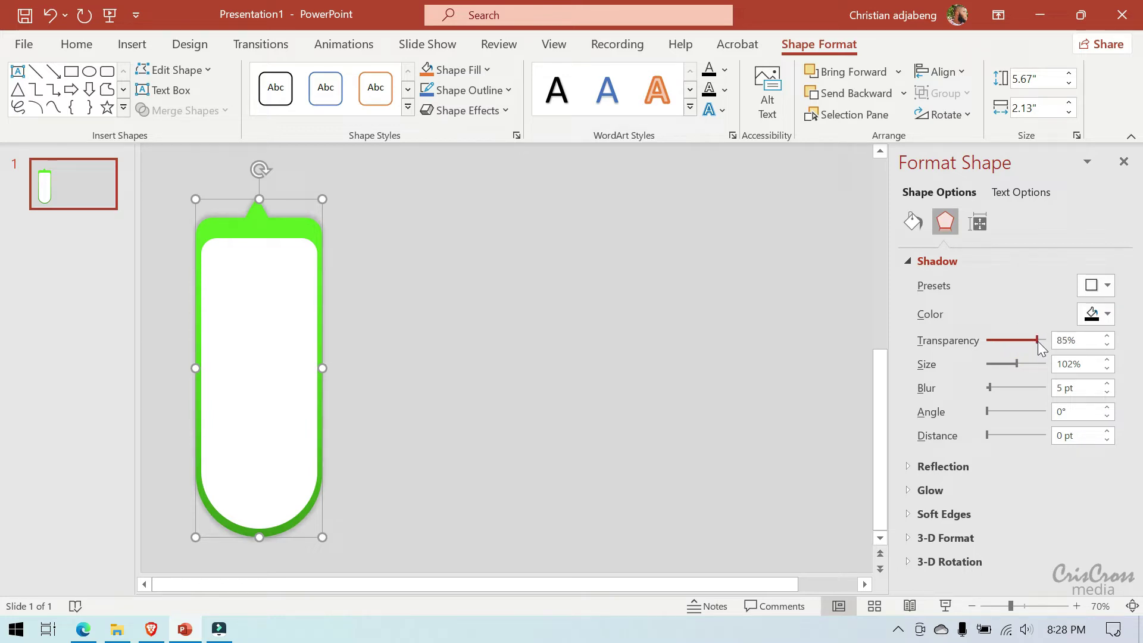
# Step: Give the inner white panel an Offset Bottom Right shadow
pyautogui.click(278, 363)
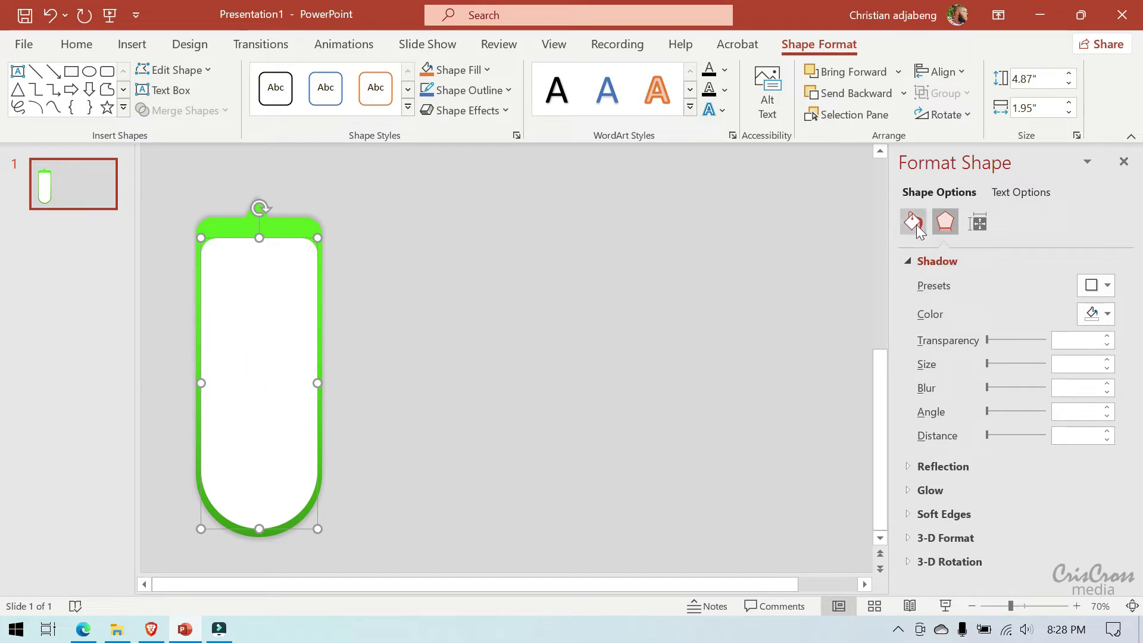
pyautogui.click(1095, 285)
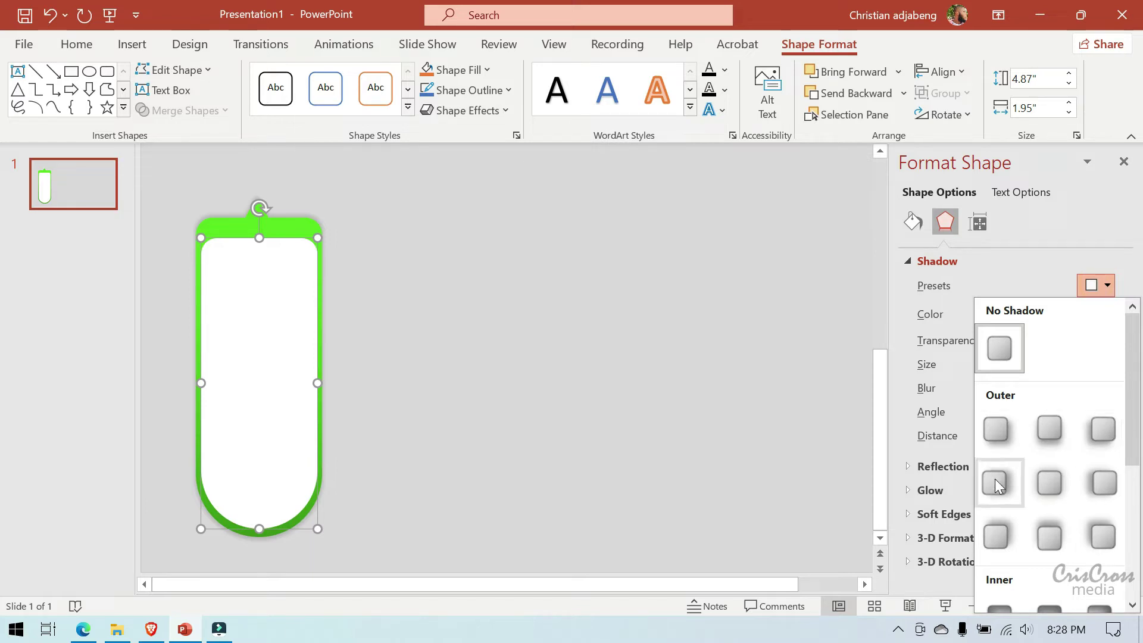
pyautogui.click(1002, 427)
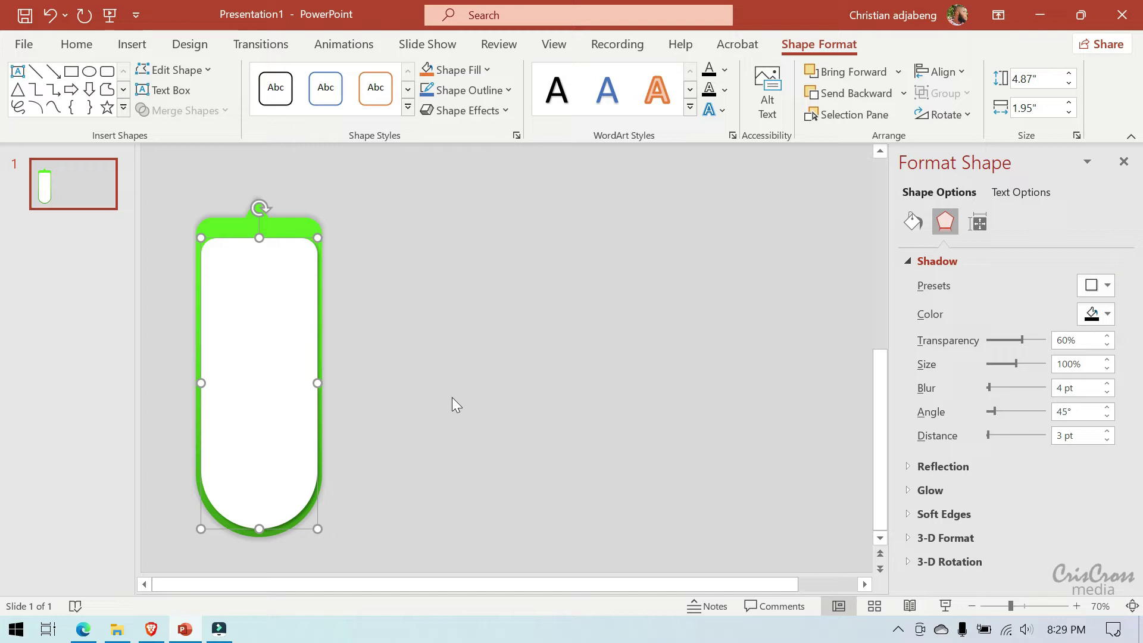
pyautogui.click(909, 224)
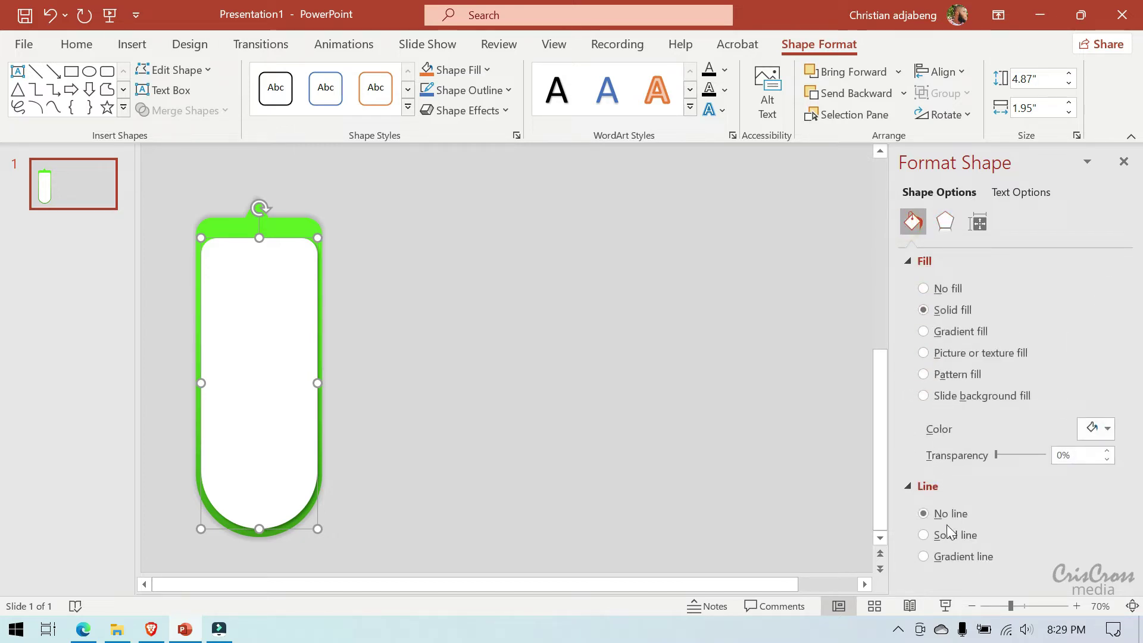
# Step: Give the inner panel a solid outline, keeping its default colour
pyautogui.click(923, 535)
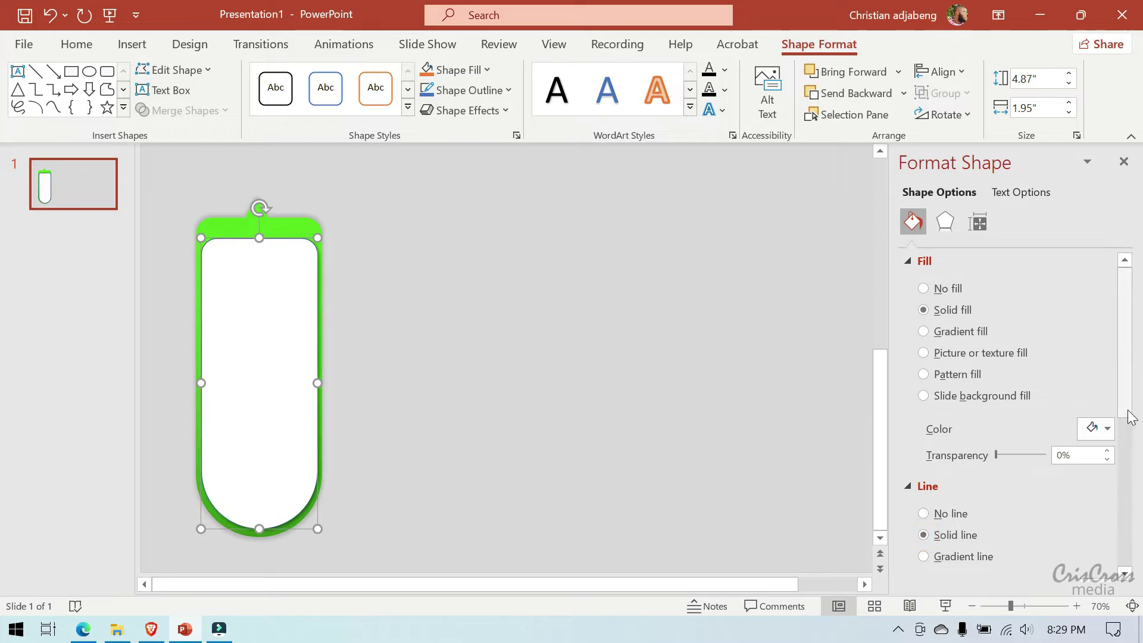
pyautogui.moveTo(1129, 415); pyautogui.dragTo(1129, 475)
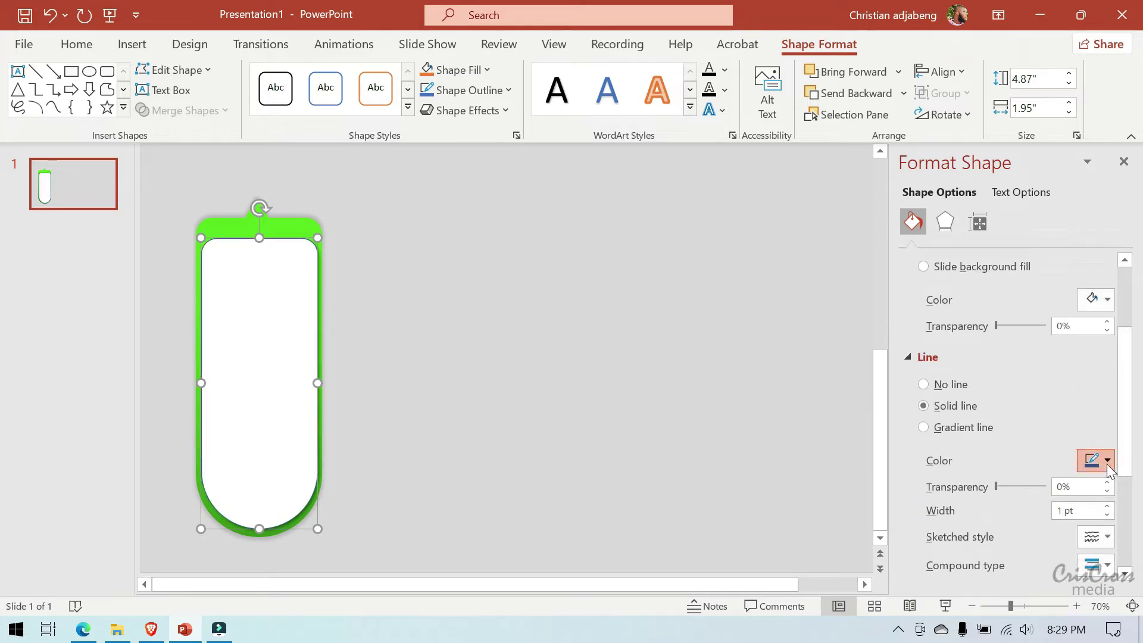
pyautogui.click(1107, 462)
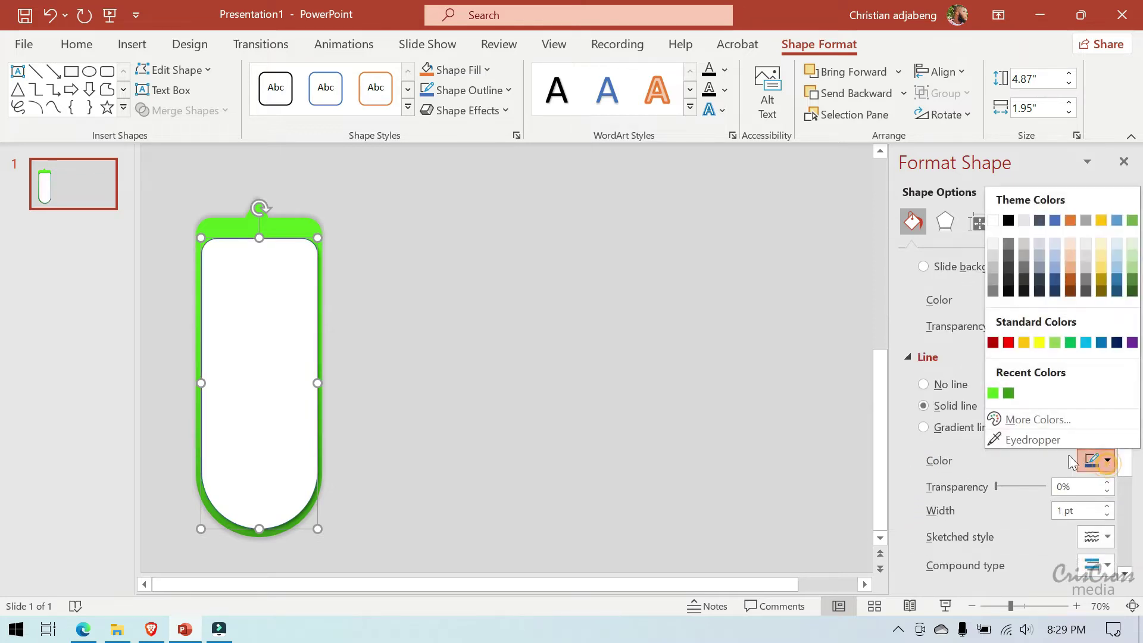
pyautogui.click(980, 228)
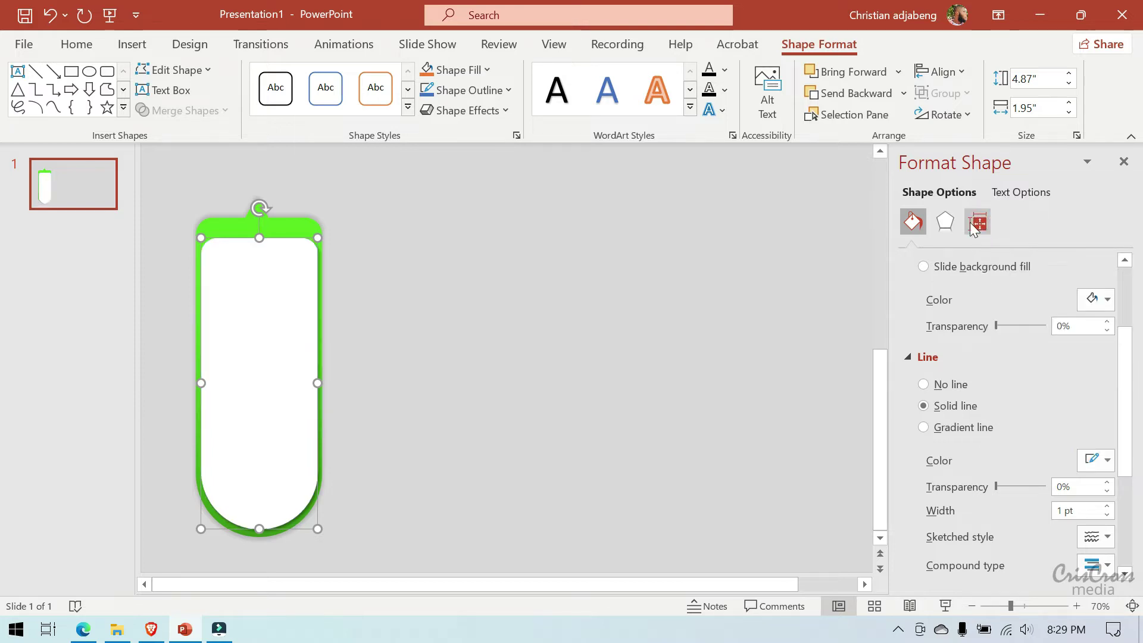
# Step: Fill the inner panel with a very light grey theme colour
pyautogui.moveTo(1126, 382); pyautogui.dragTo(1126, 324)
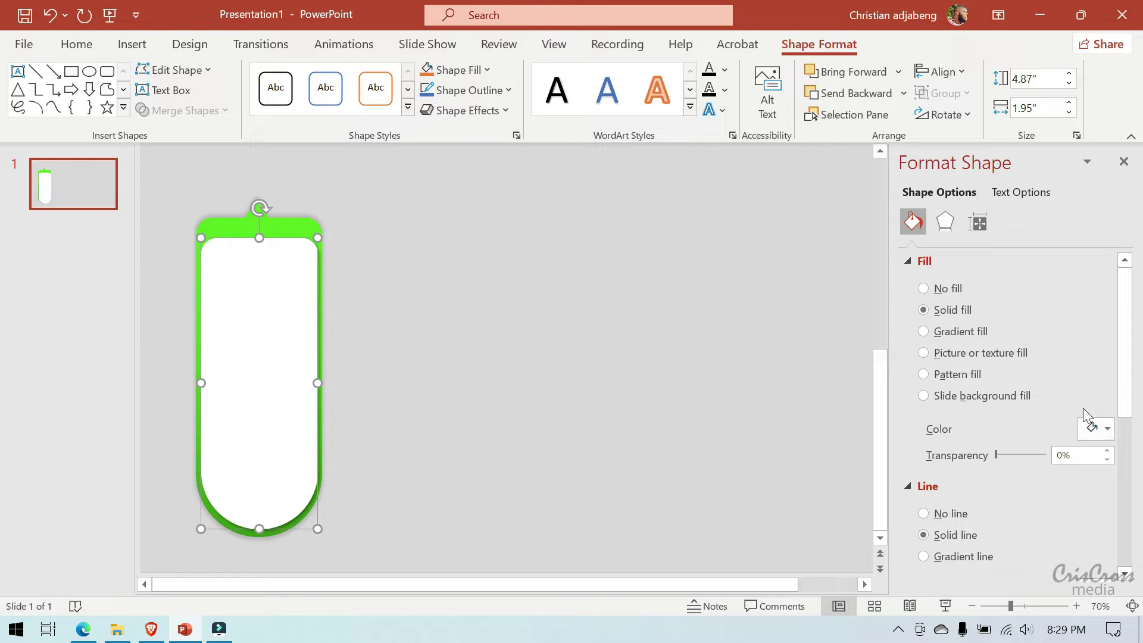
pyautogui.click(1098, 428)
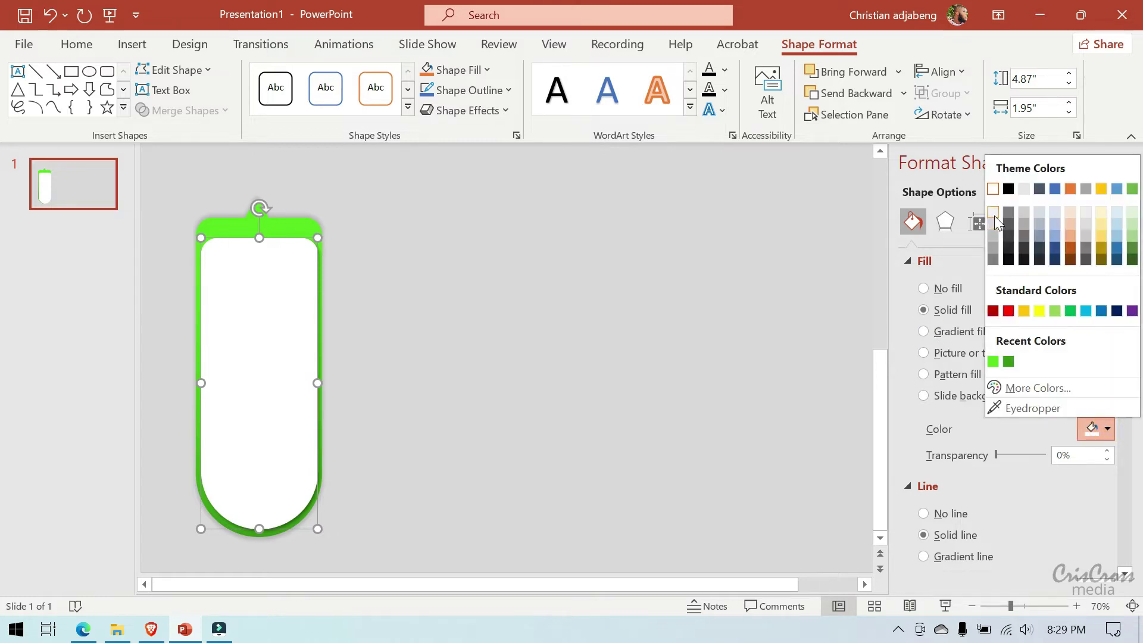
pyautogui.click(993, 213)
pyautogui.click(652, 274)
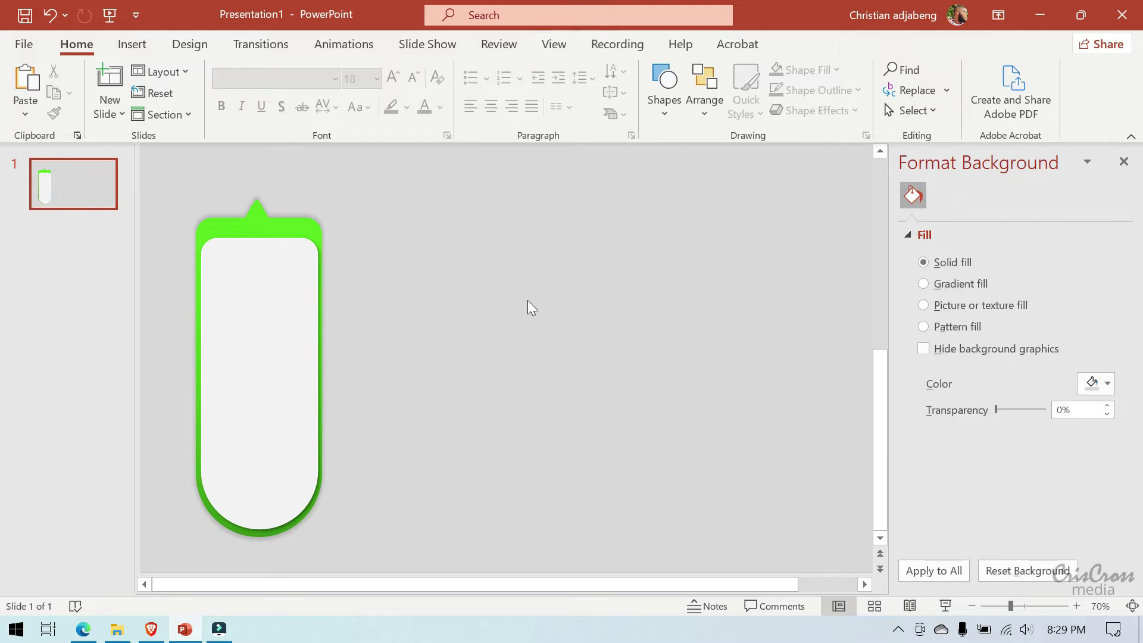
pyautogui.click(272, 343)
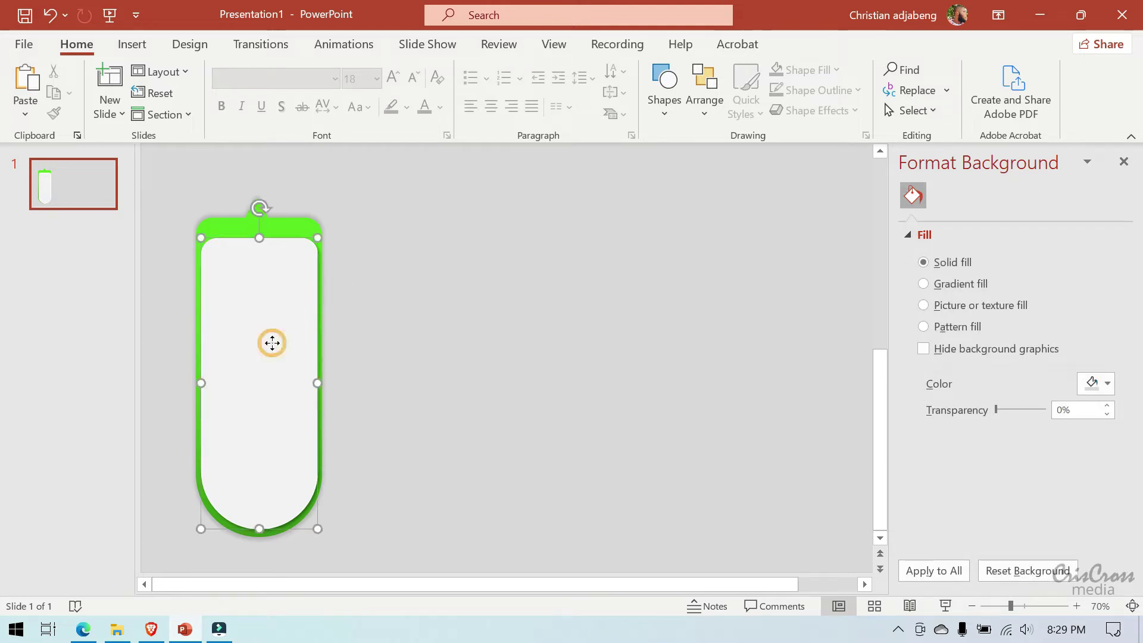
# Step: Copy the grey panel and shrink the duplicate to 0.88" by 0.52" at the tab's top centre
pyautogui.hotkey('ctrl', 'c')
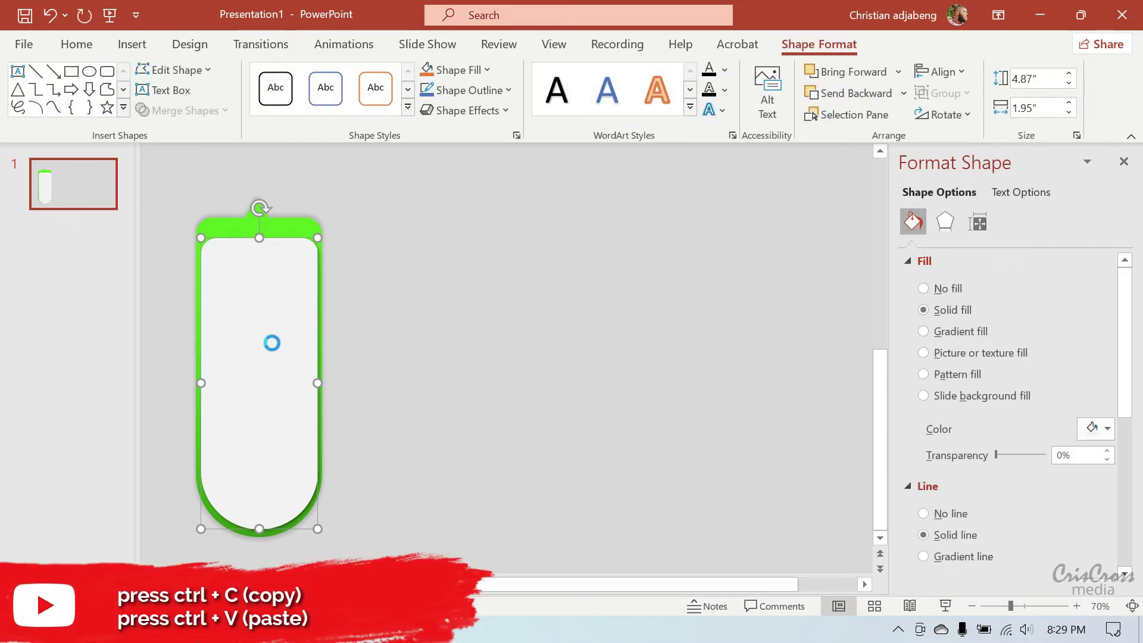
pyautogui.hotkey('ctrl', 'v')
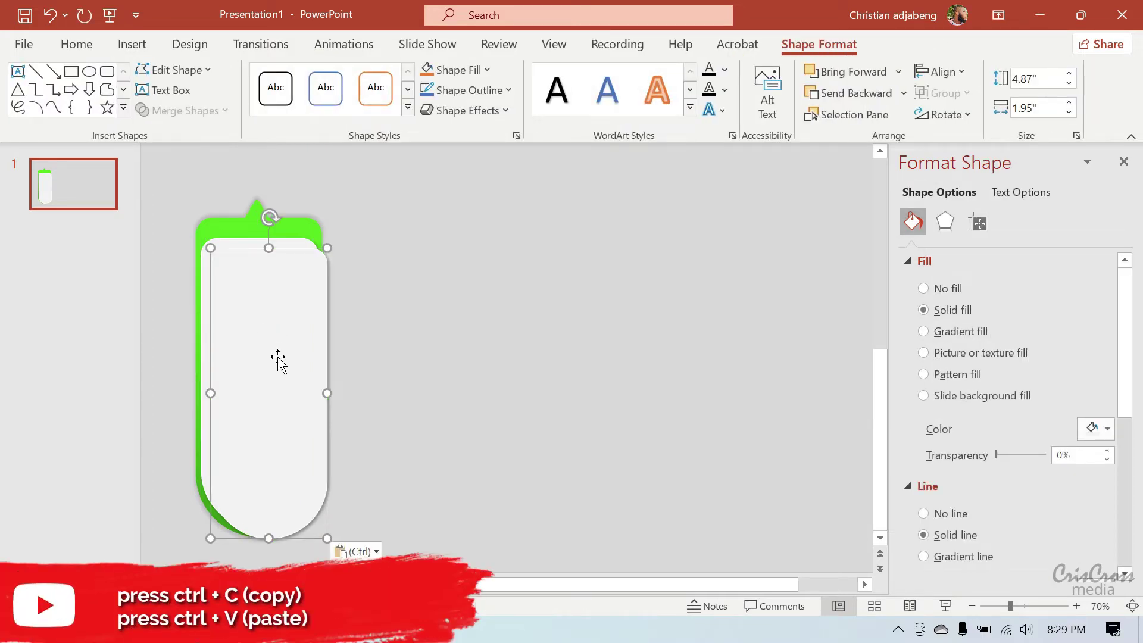
pyautogui.moveTo(273, 359); pyautogui.dragTo(329, 362)
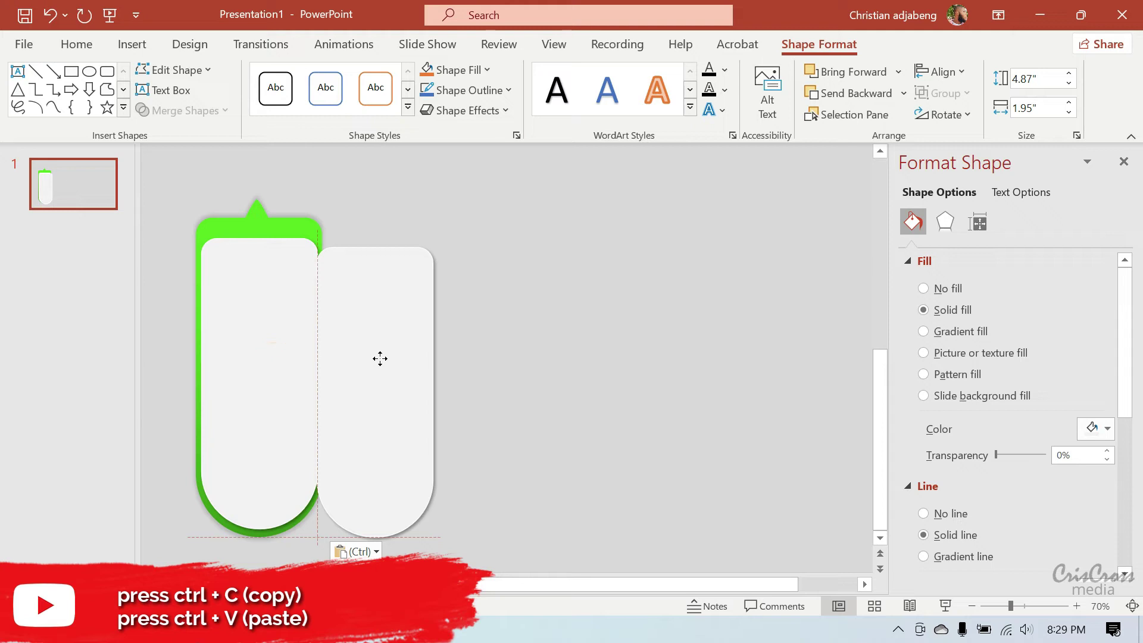
pyautogui.moveTo(380, 358); pyautogui.dragTo(380, 359)
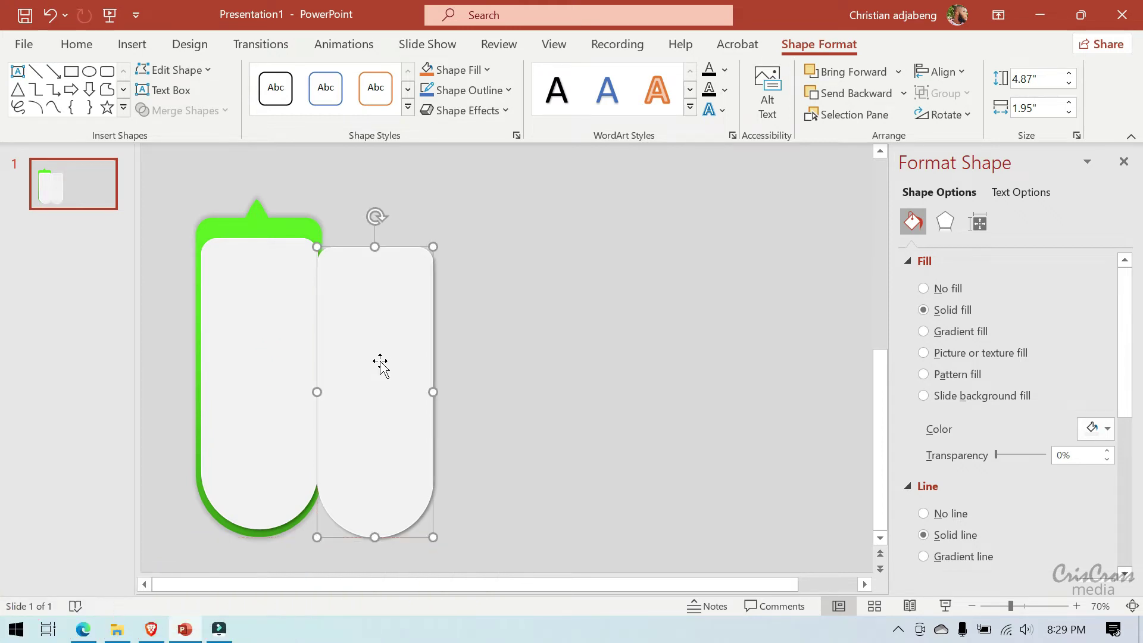
pyautogui.moveTo(431, 538)
pyautogui.mouseDown()
pyautogui.moveTo(365, 311)
pyautogui.moveTo(279, 253)
pyautogui.moveTo(257, 255)
pyautogui.mouseUp()
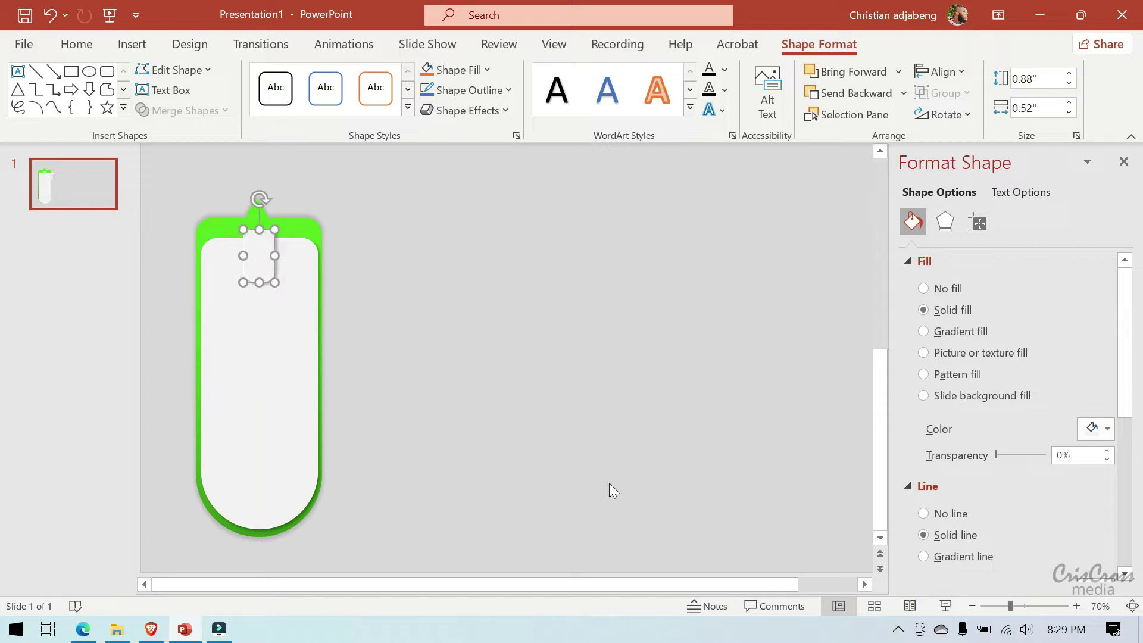
# Step: Resize the small grey tab to 0.7" tall by about 0.46" wide
pyautogui.click(1076, 599)
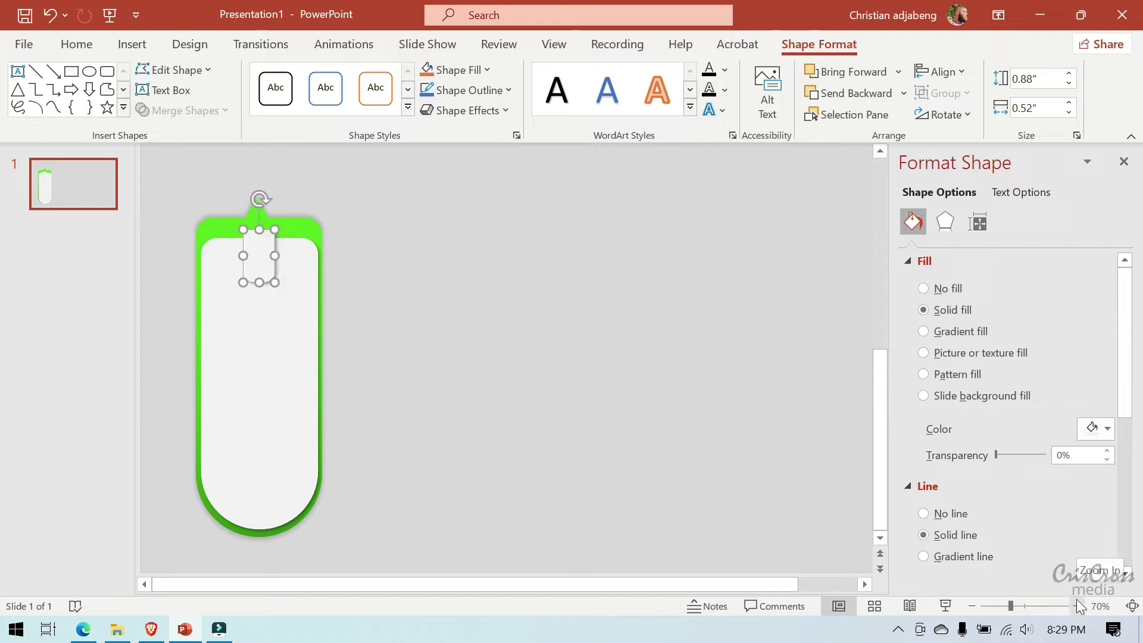
pyautogui.click(1076, 598)
pyautogui.click(1076, 599)
pyautogui.click(1076, 598)
pyautogui.click(1076, 599)
pyautogui.click(1076, 599)
pyautogui.click(1076, 600)
pyautogui.click(1076, 600)
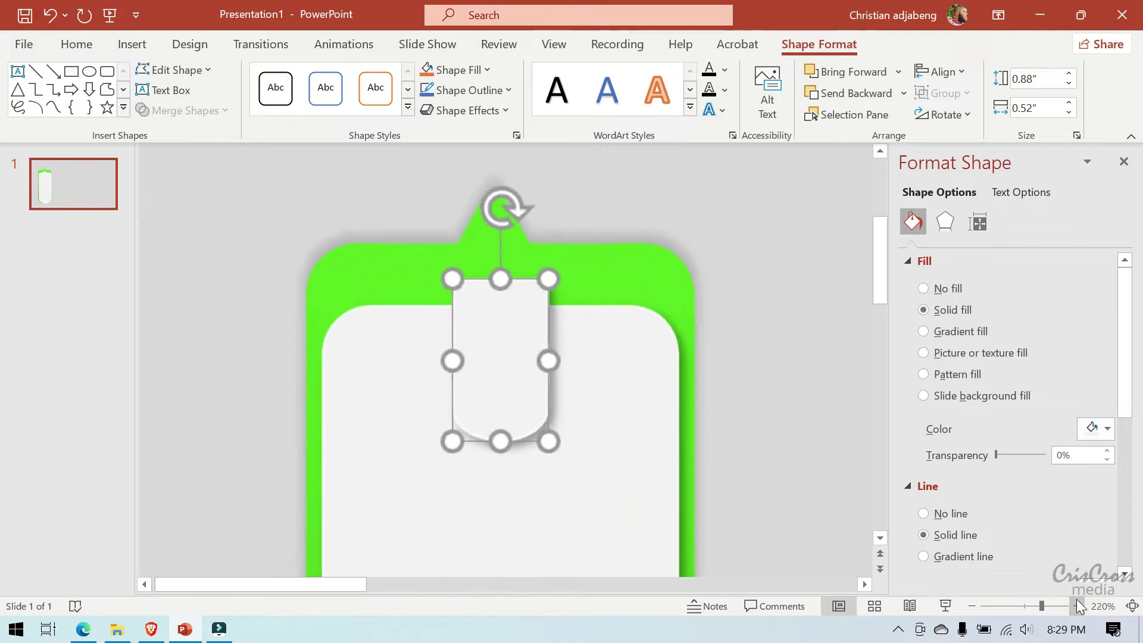
pyautogui.click(1076, 600)
pyautogui.click(1076, 600)
pyautogui.click(1076, 600)
pyautogui.click(1076, 605)
pyautogui.click(1076, 606)
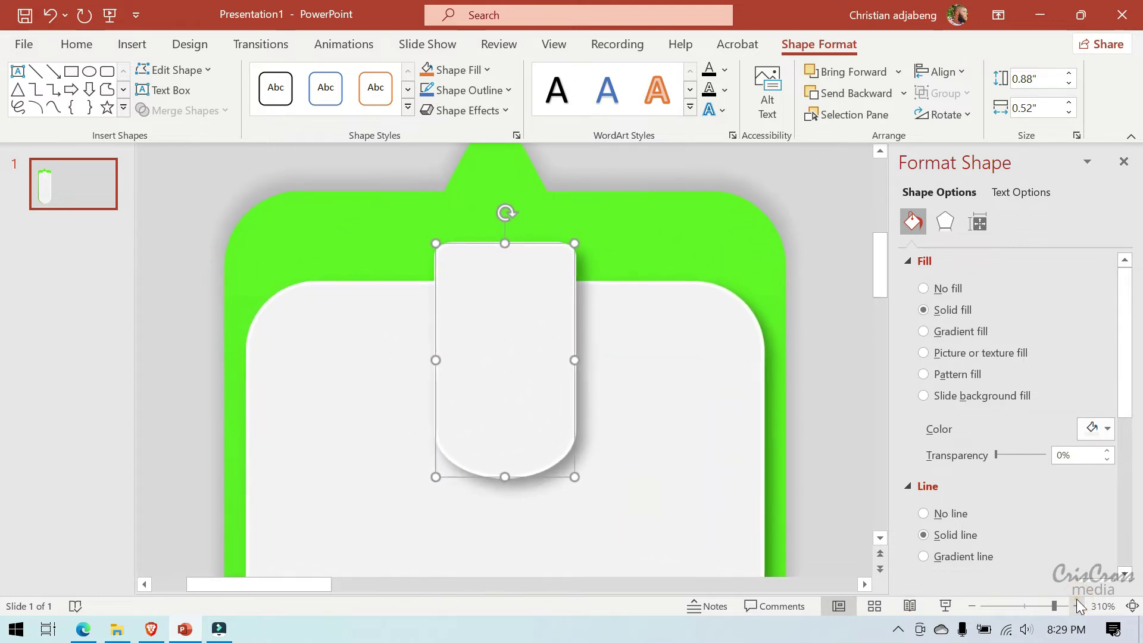
pyautogui.moveTo(504, 478); pyautogui.dragTo(510, 429)
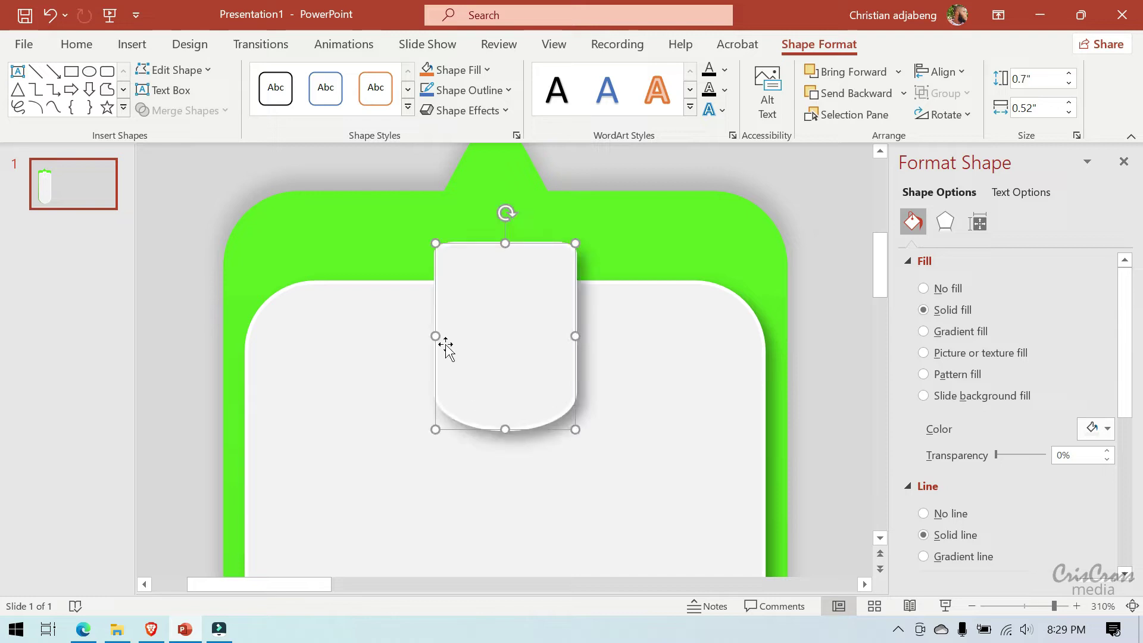
pyautogui.moveTo(436, 336); pyautogui.dragTo(453, 333)
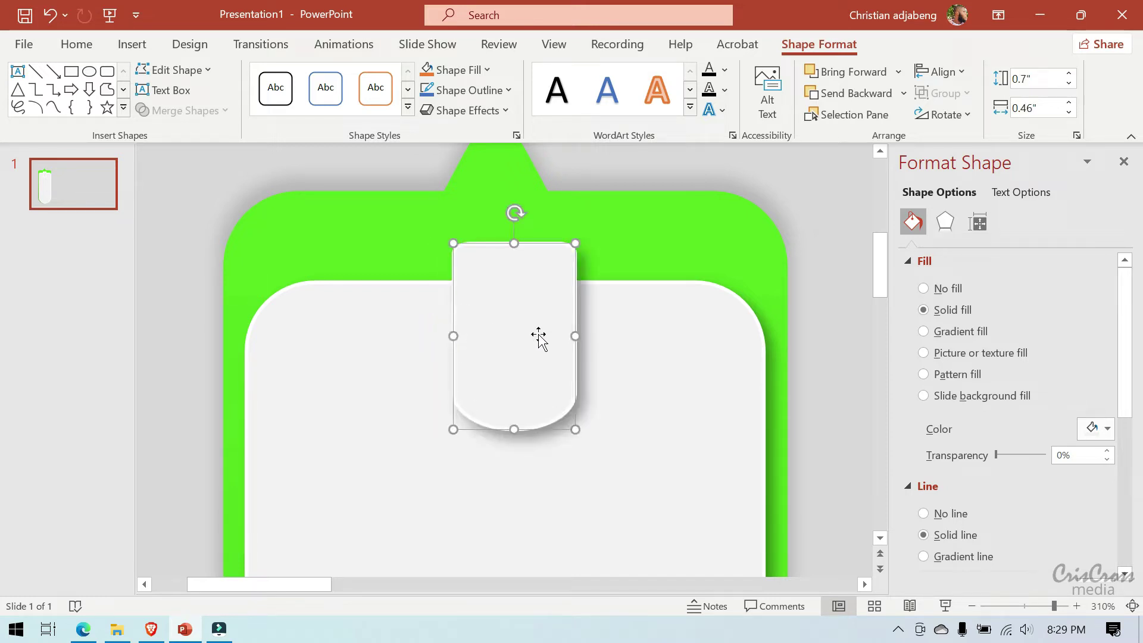
pyautogui.moveTo(574, 335); pyautogui.dragTo(559, 332)
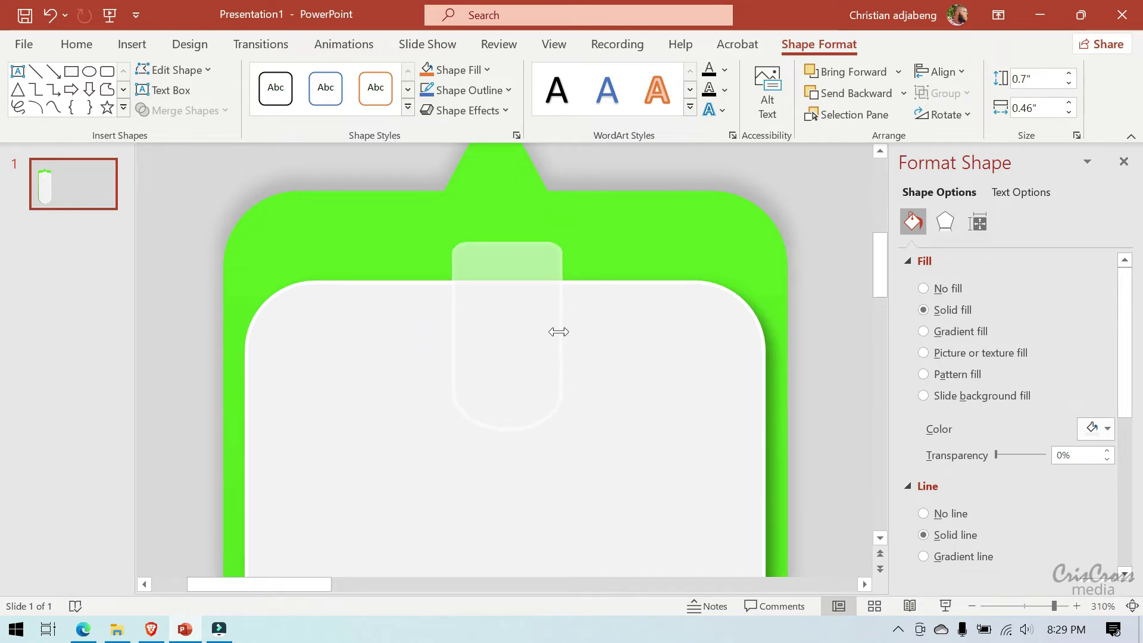
# Step: Widen the small tab to 0.45" and apply a centred Outer shadow preset
pyautogui.moveTo(452, 336); pyautogui.dragTo(440, 339)
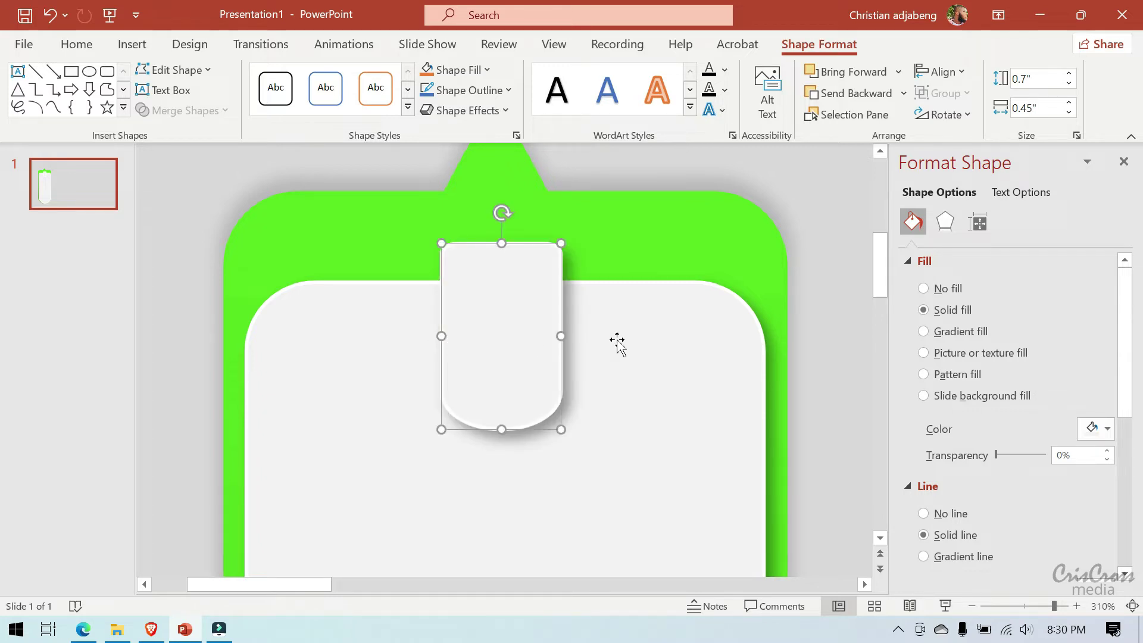
pyautogui.click(945, 221)
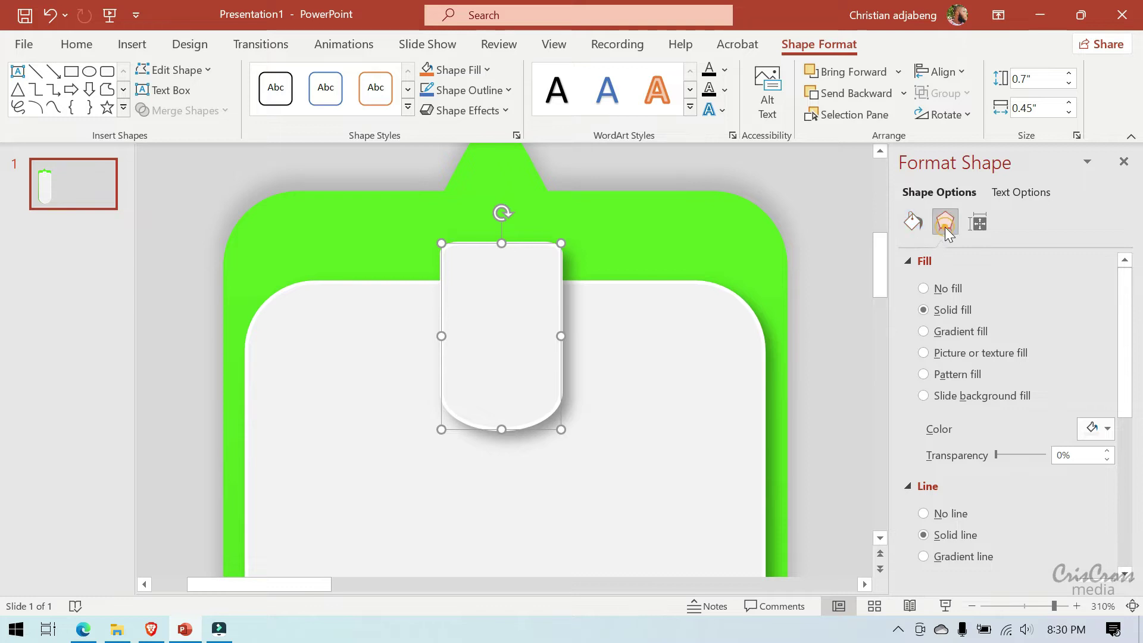
pyautogui.click(1097, 285)
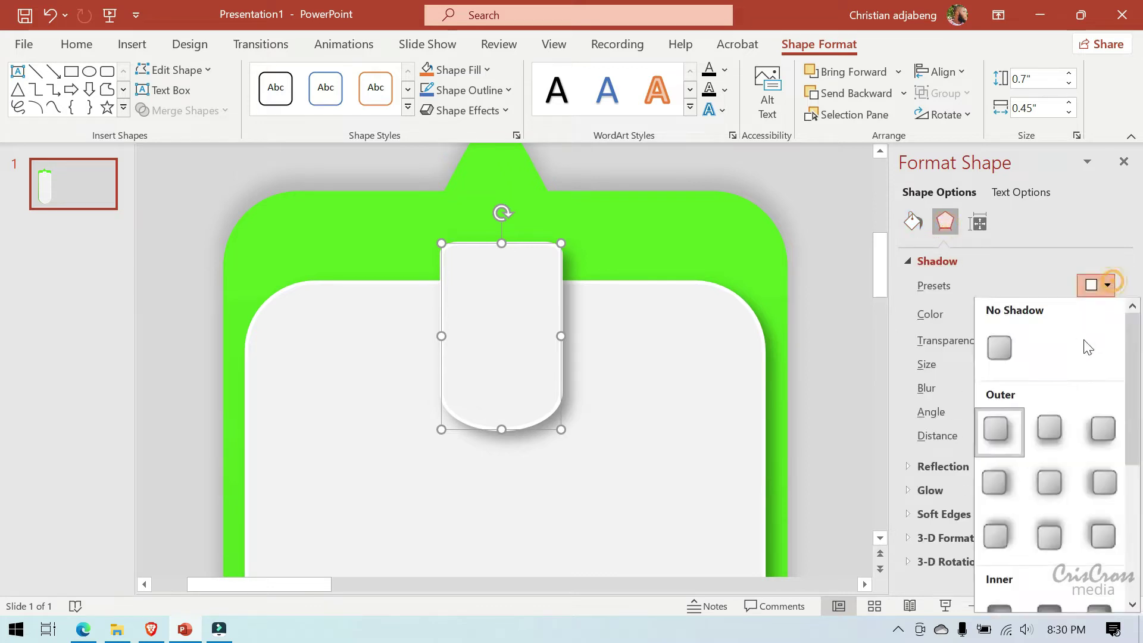
pyautogui.click(1050, 480)
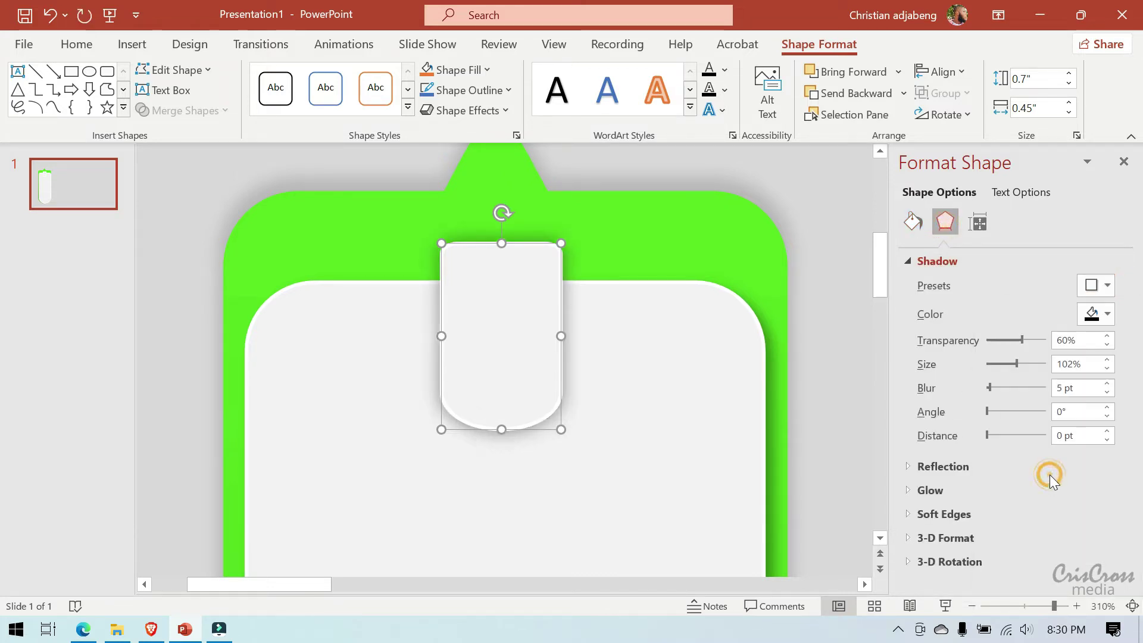
pyautogui.click(841, 387)
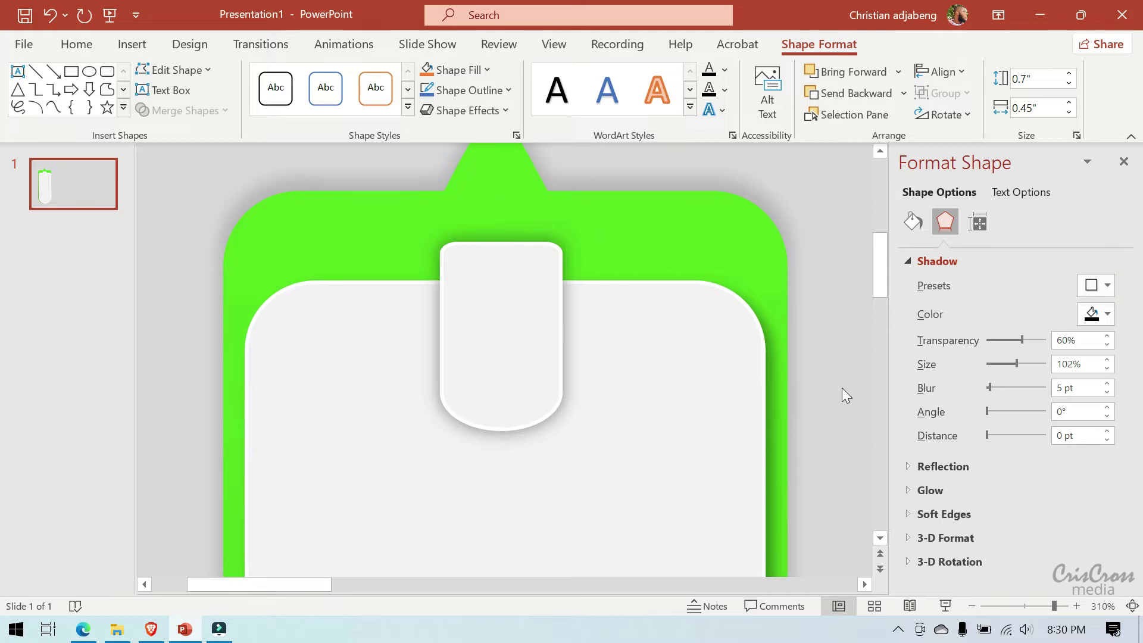
# Step: Set the small tab's font to Impact and type the label 01
pyautogui.click(495, 343)
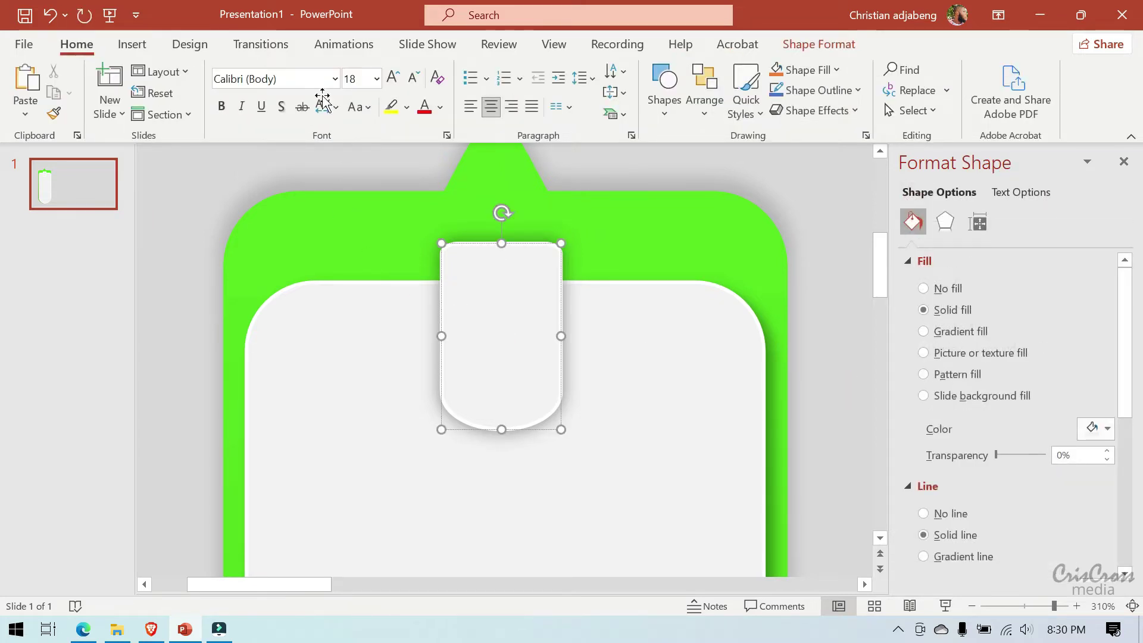
pyautogui.click(293, 81)
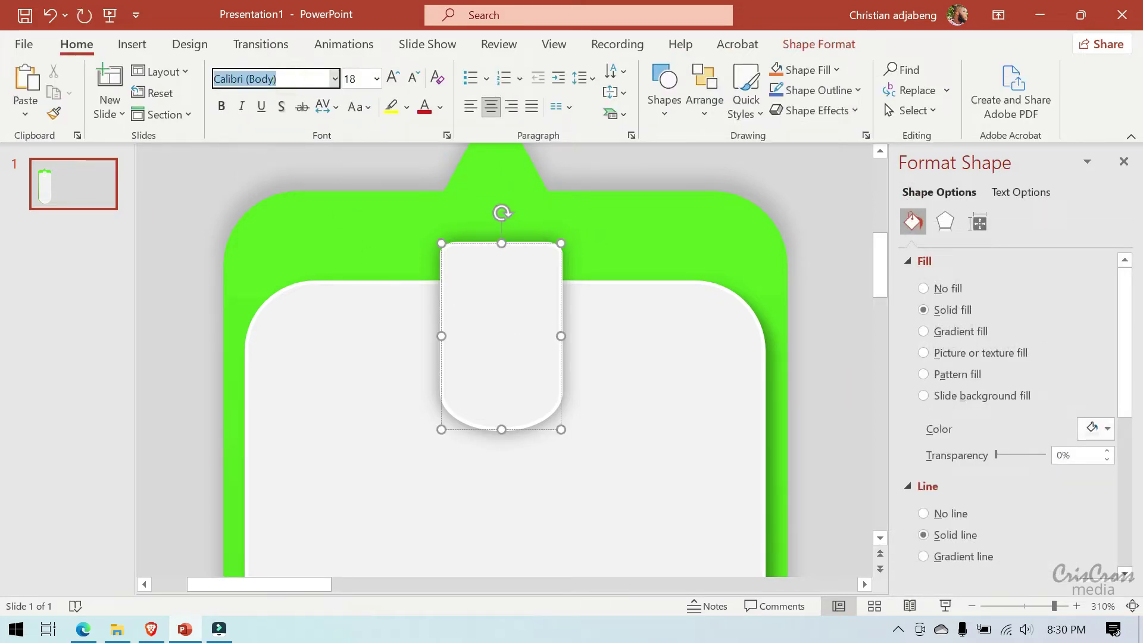
pyautogui.write('Impp')
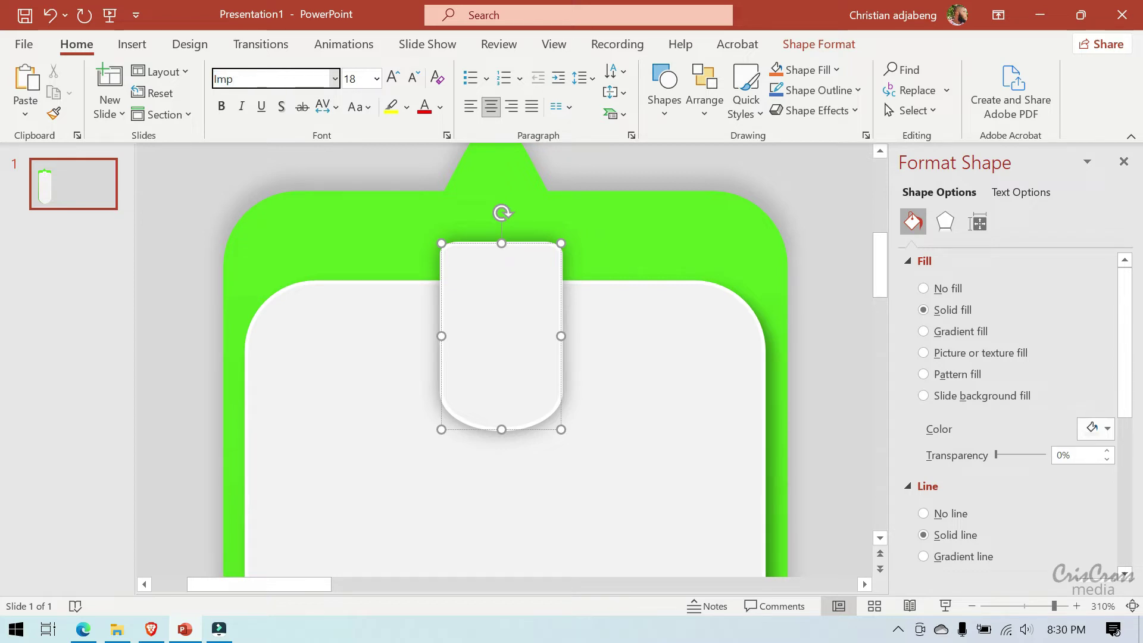
pyautogui.press('BackSpace')
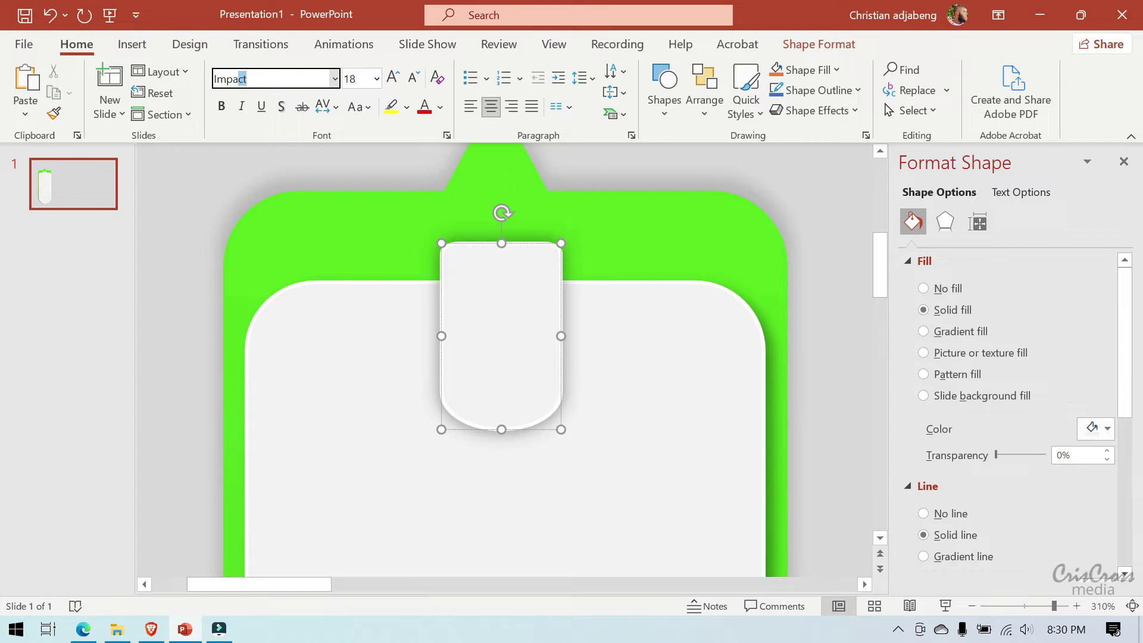
pyautogui.press('Return')
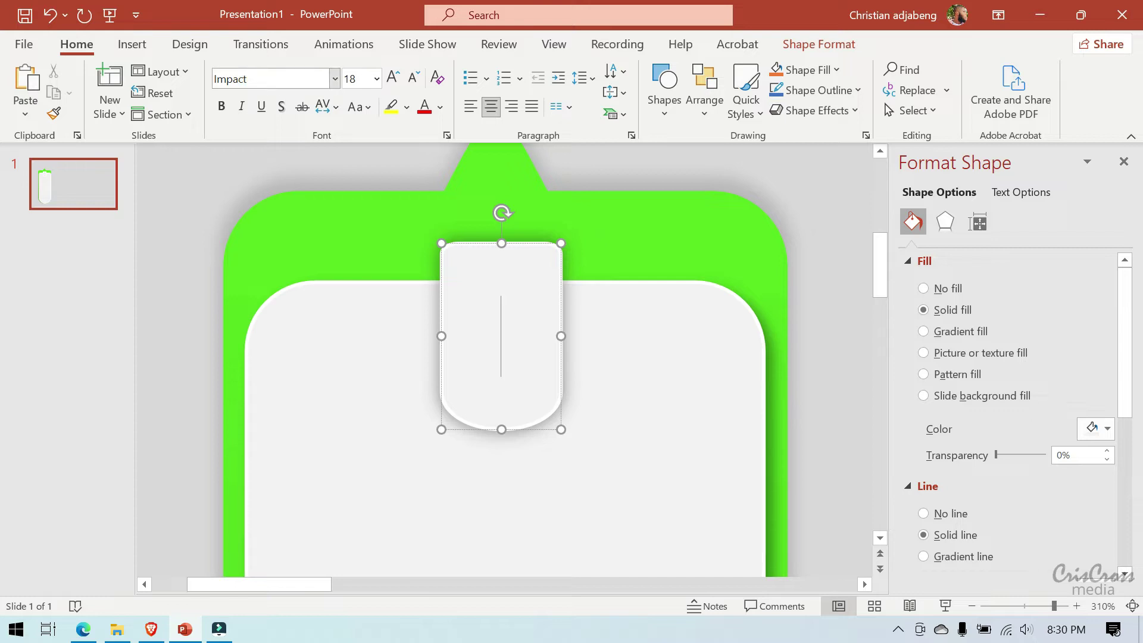
pyautogui.write('0')
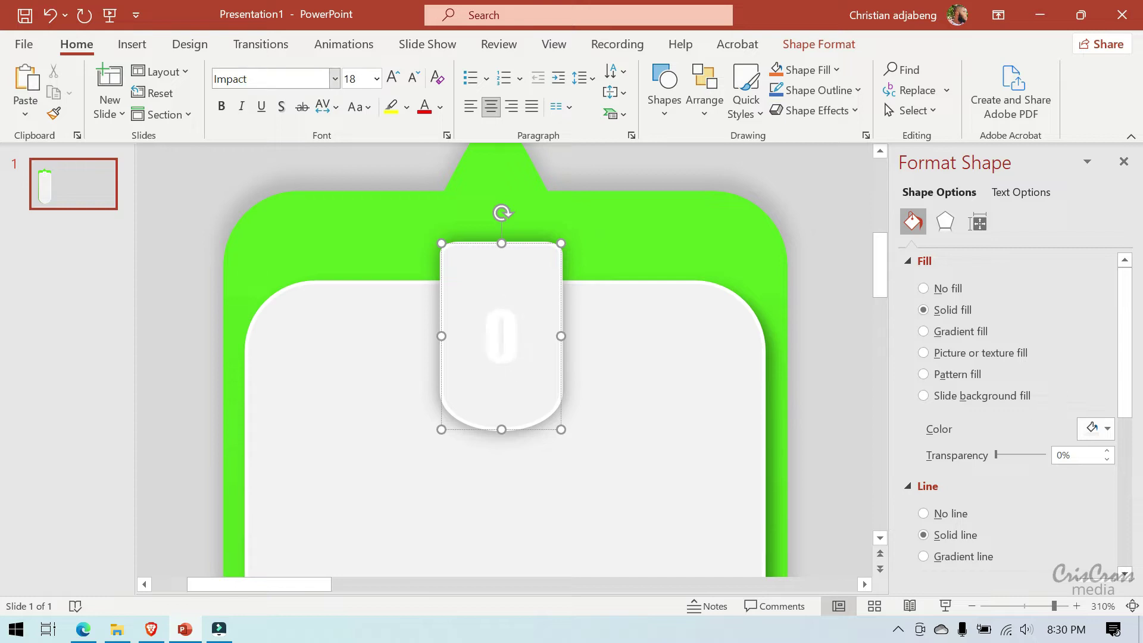
pyautogui.write('1')
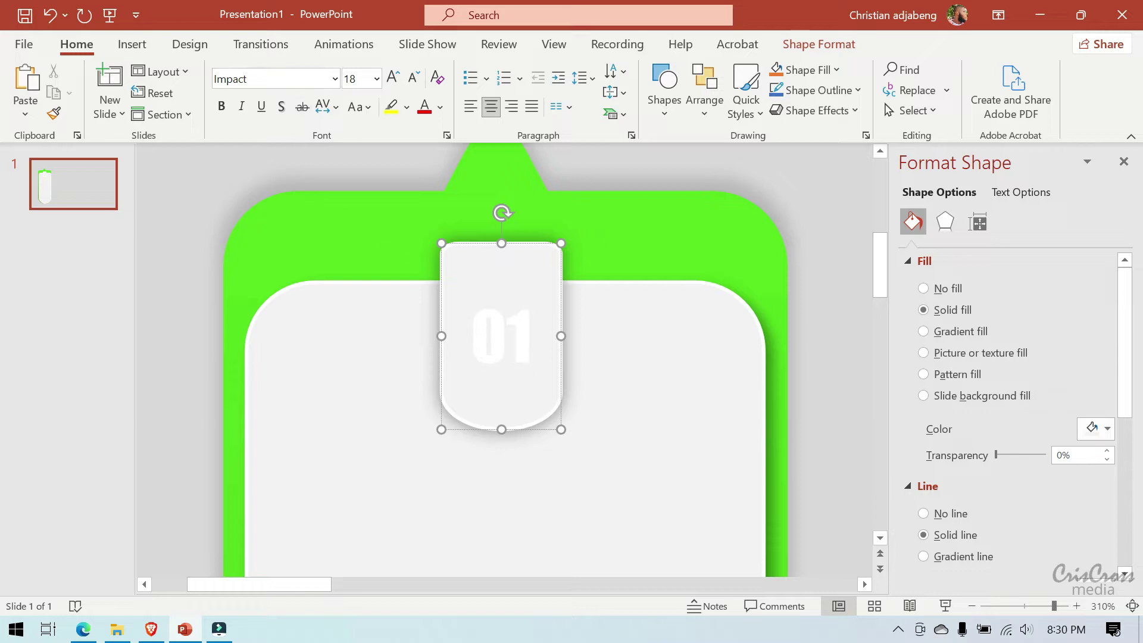
# Step: Colour the 01 label dark grey, keeping it at 18 pt
pyautogui.doubleClick(531, 336)
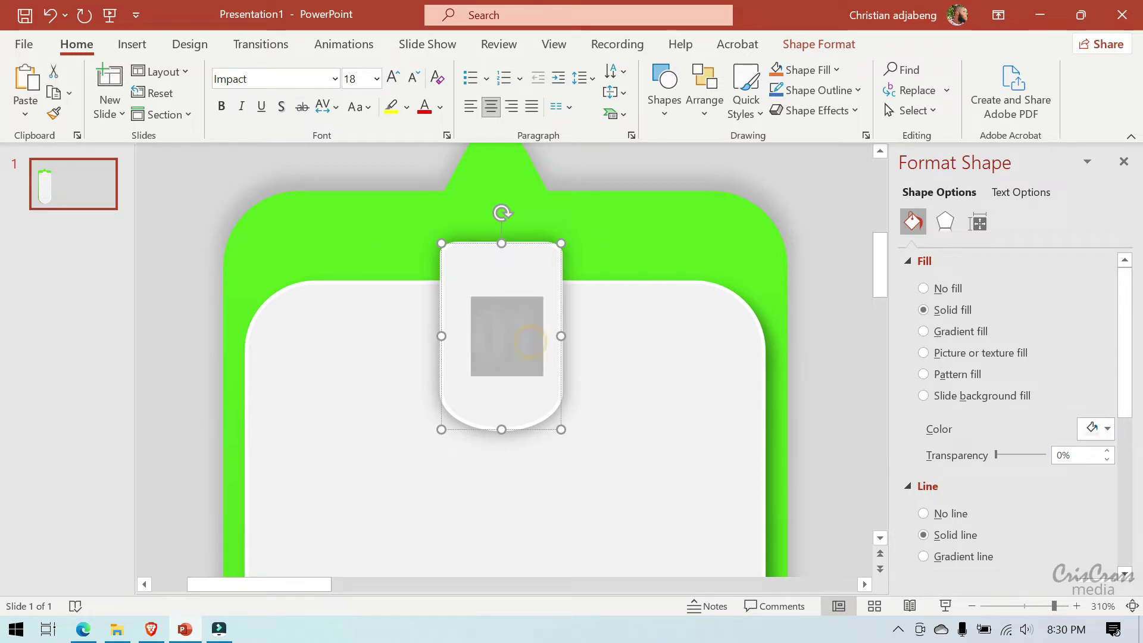
pyautogui.click(440, 107)
pyautogui.click(436, 149)
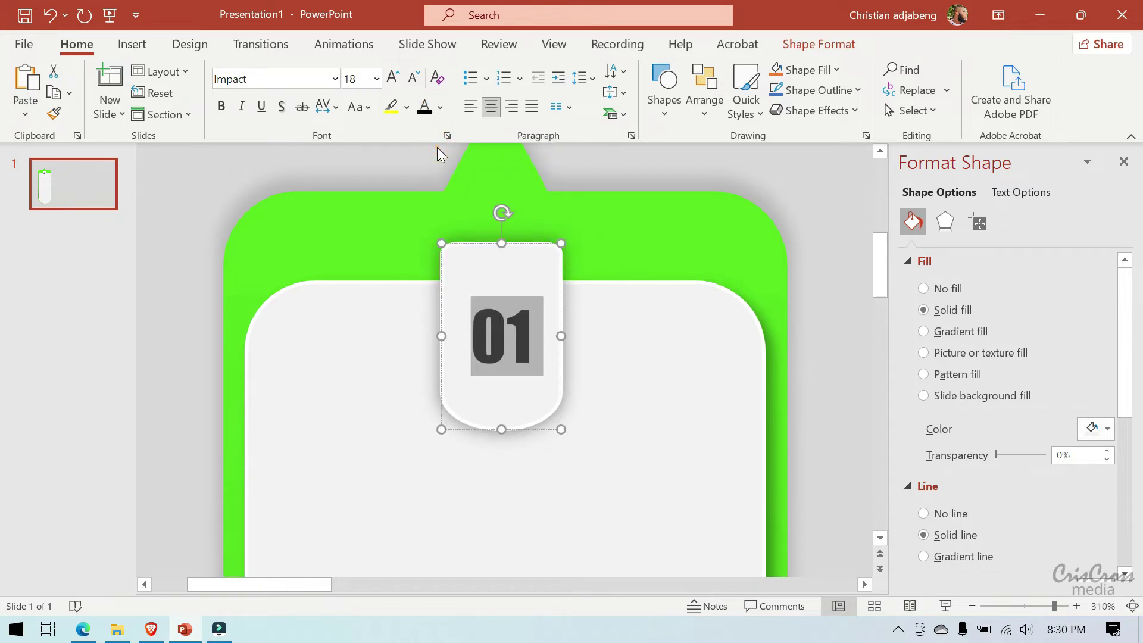
pyautogui.click(444, 107)
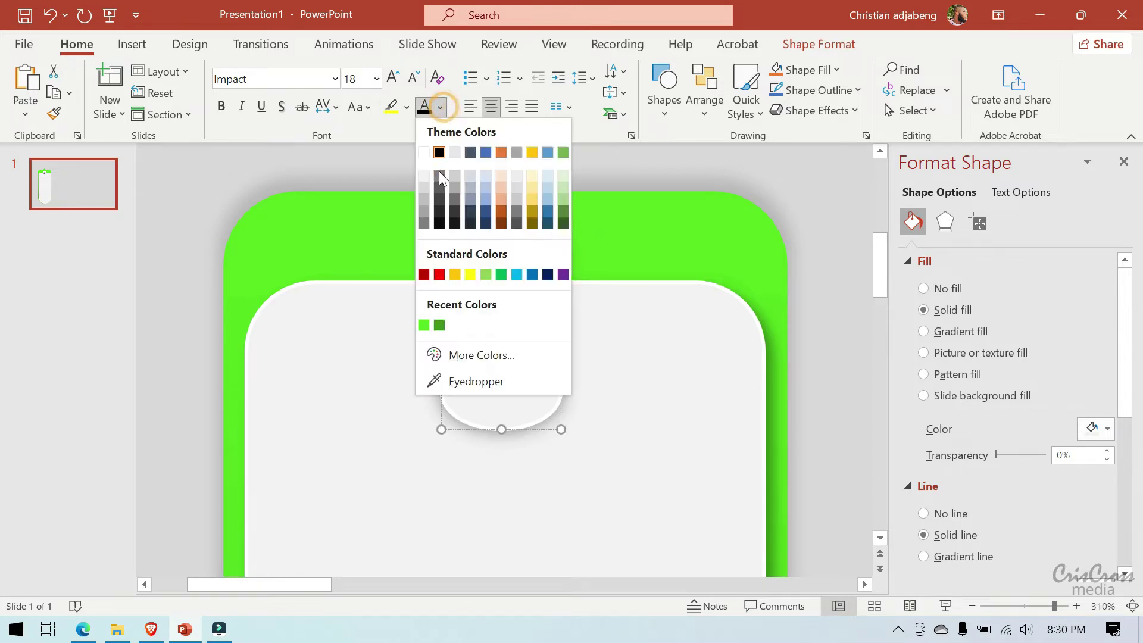
pyautogui.click(440, 201)
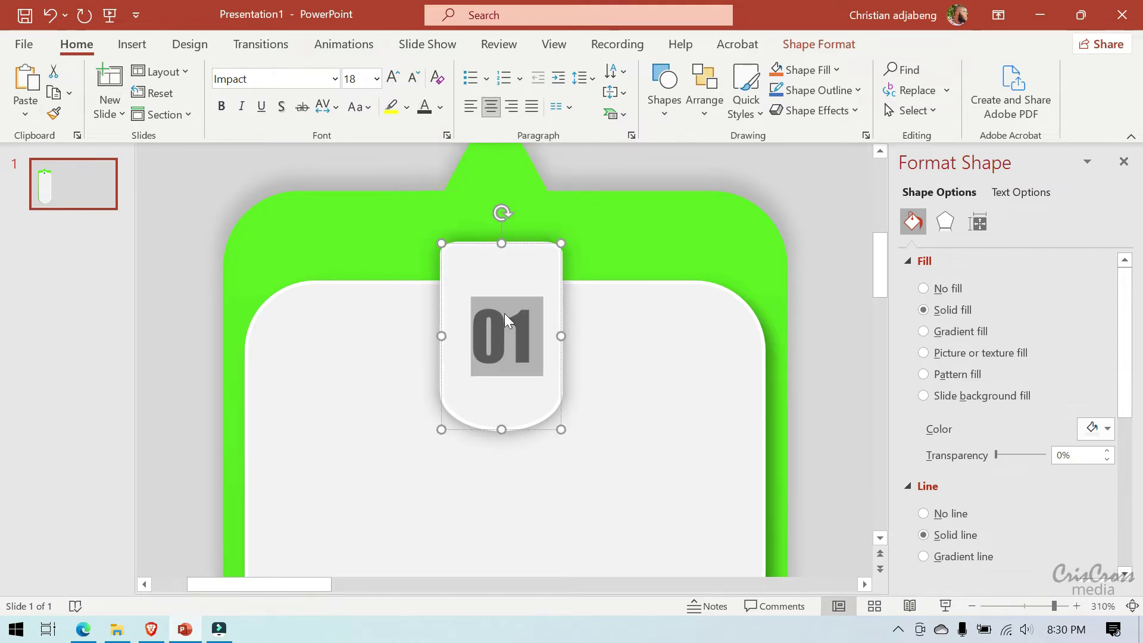
pyautogui.click(393, 78)
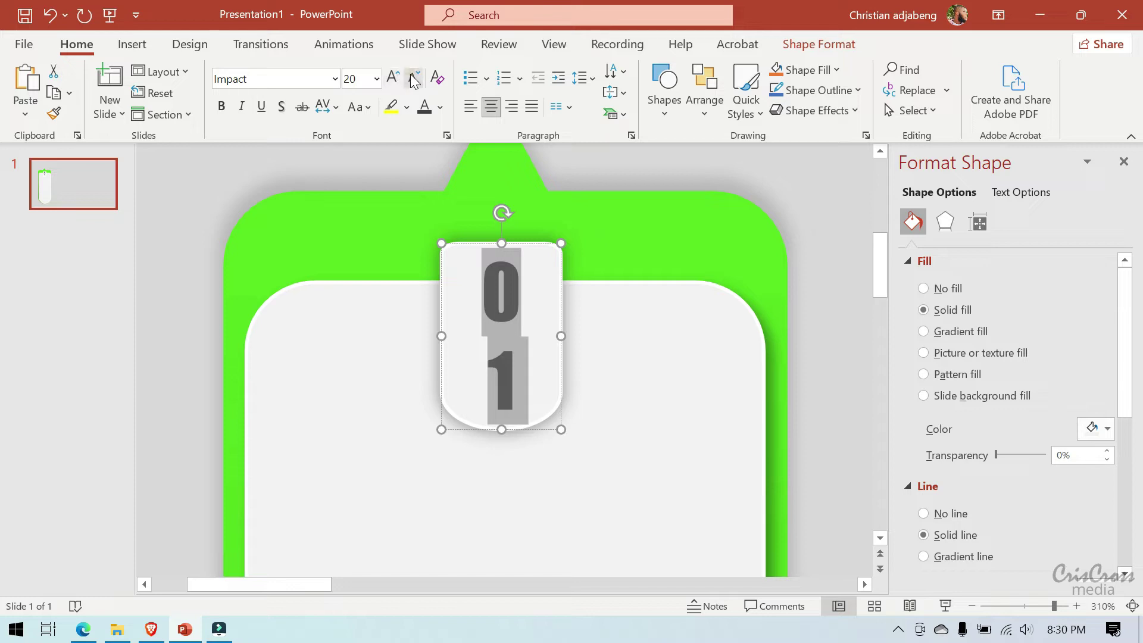
pyautogui.click(412, 78)
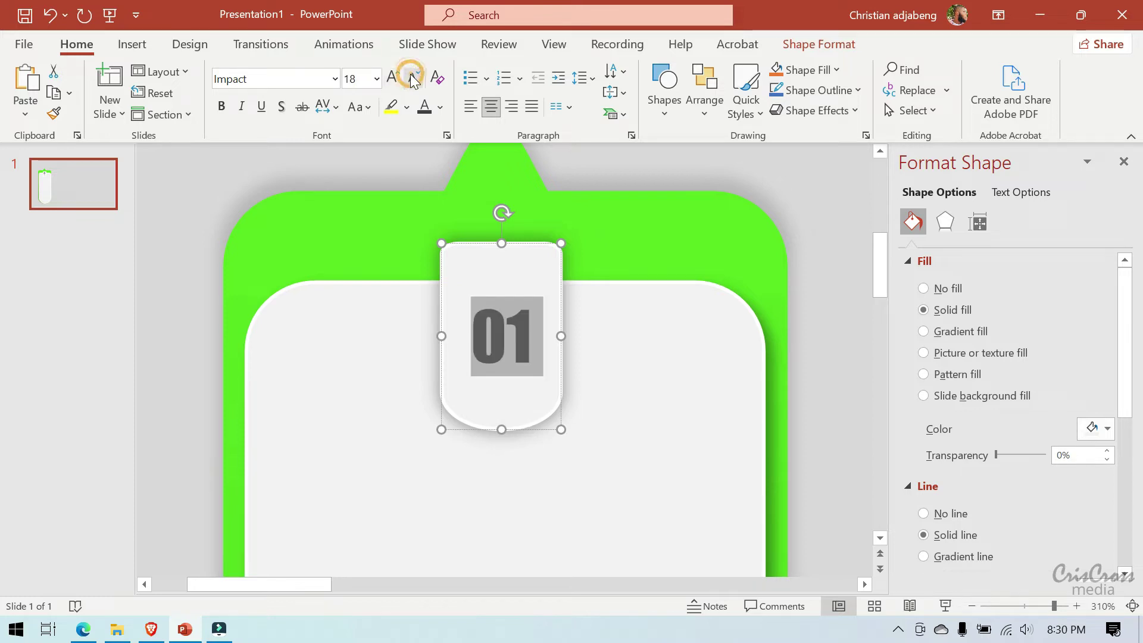
pyautogui.click(820, 290)
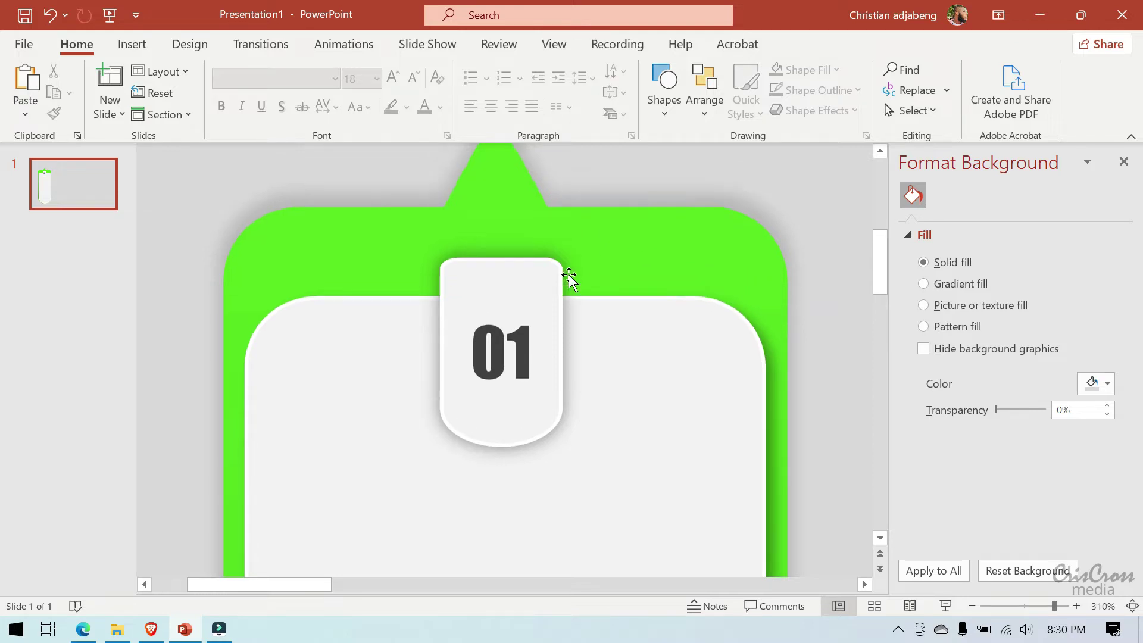
# Step: Draw a text box below the 01 tab and type IDEA in Impact
pyautogui.scroll(-3, 569, 277)
pyautogui.scroll(-2, 523, 277)
pyautogui.scroll(-1, 480, 275)
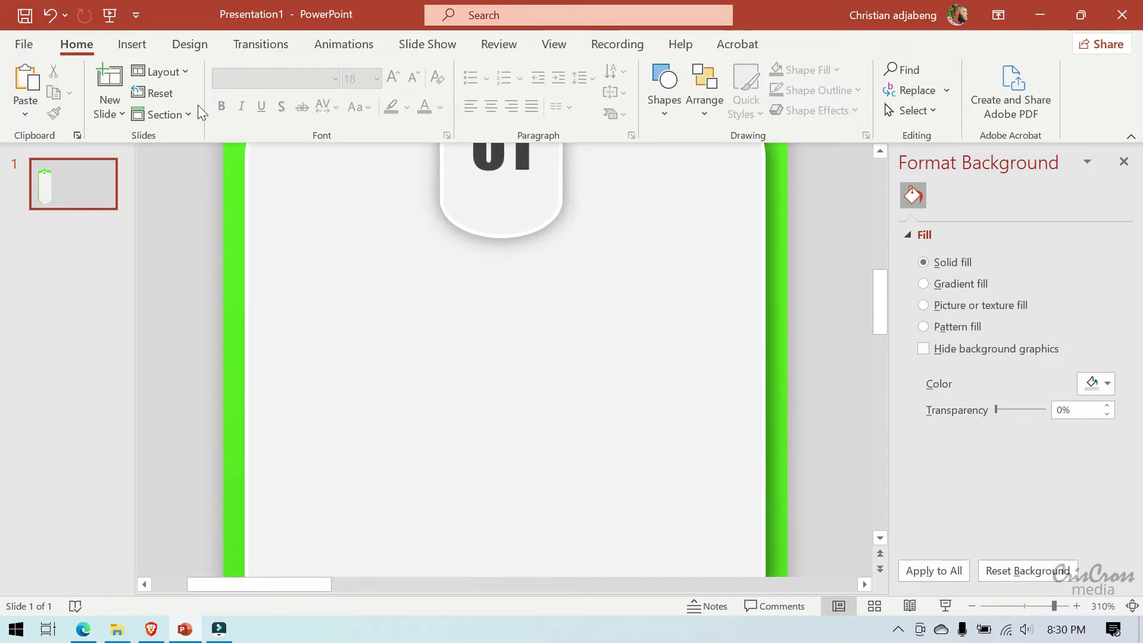
pyautogui.click(139, 50)
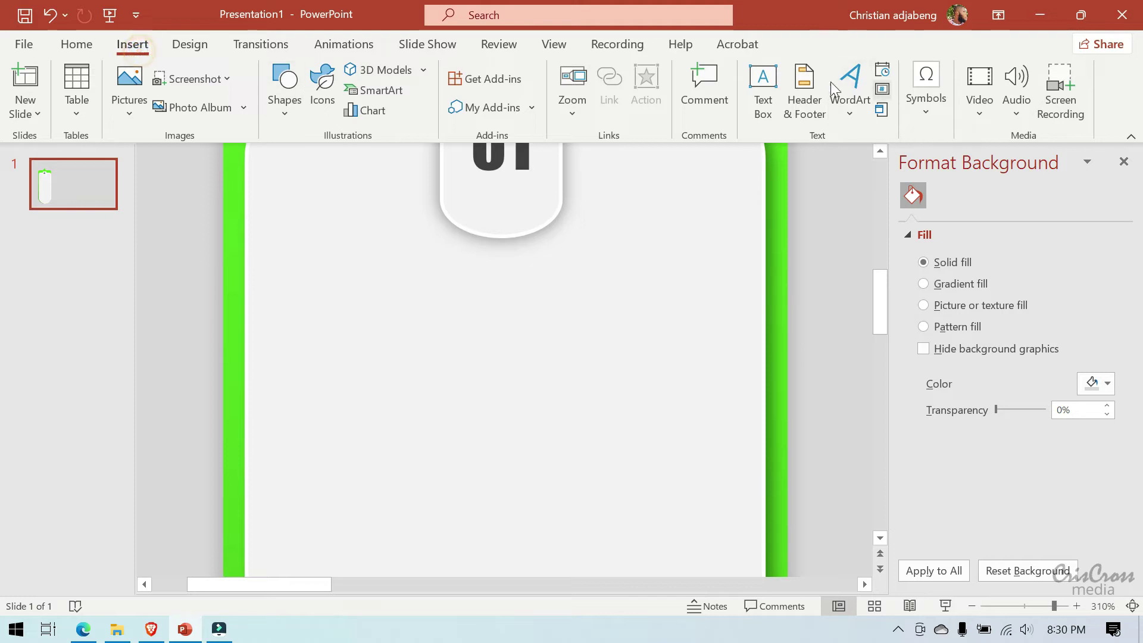
pyautogui.click(767, 89)
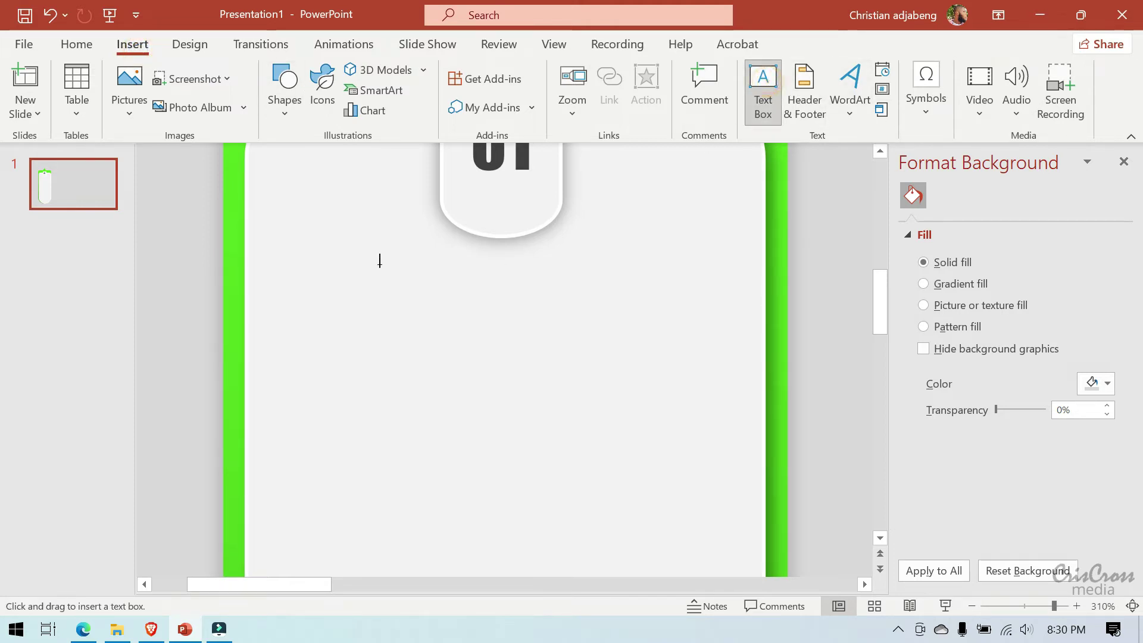
pyautogui.moveTo(340, 251)
pyautogui.mouseDown()
pyautogui.moveTo(539, 313)
pyautogui.moveTo(643, 330)
pyautogui.mouseUp()
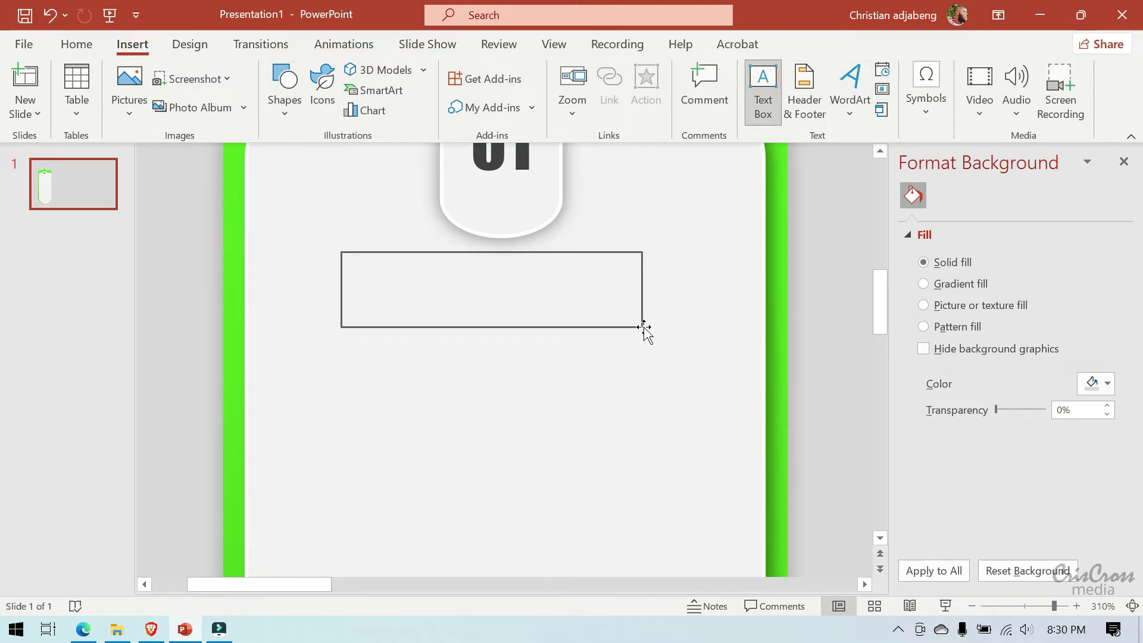
pyautogui.click(244, 78)
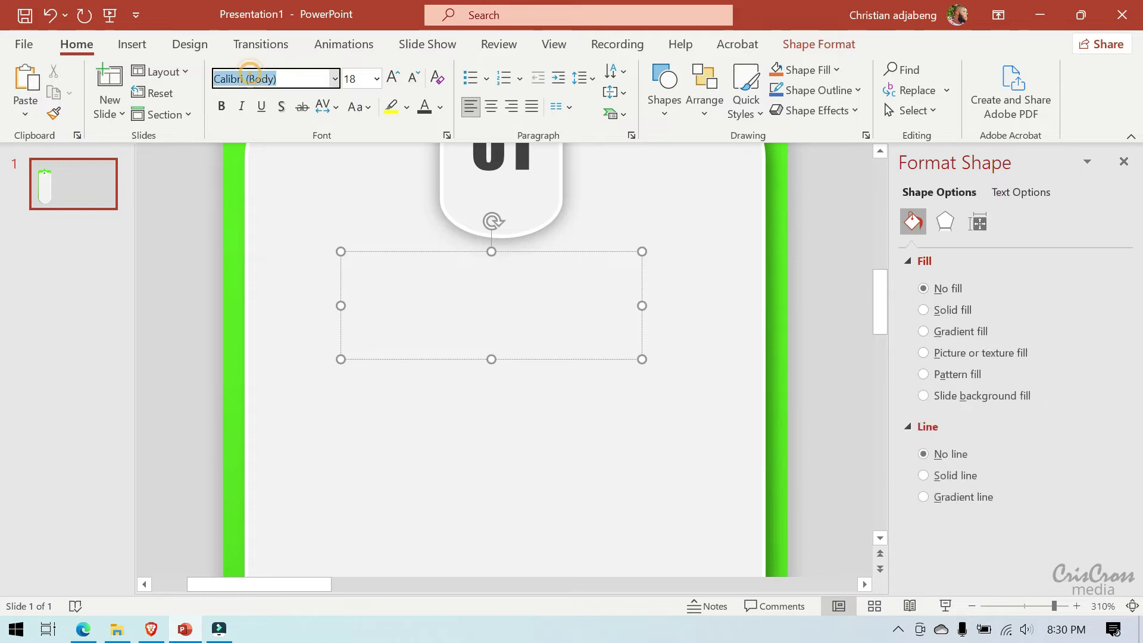
pyautogui.write('Impact')
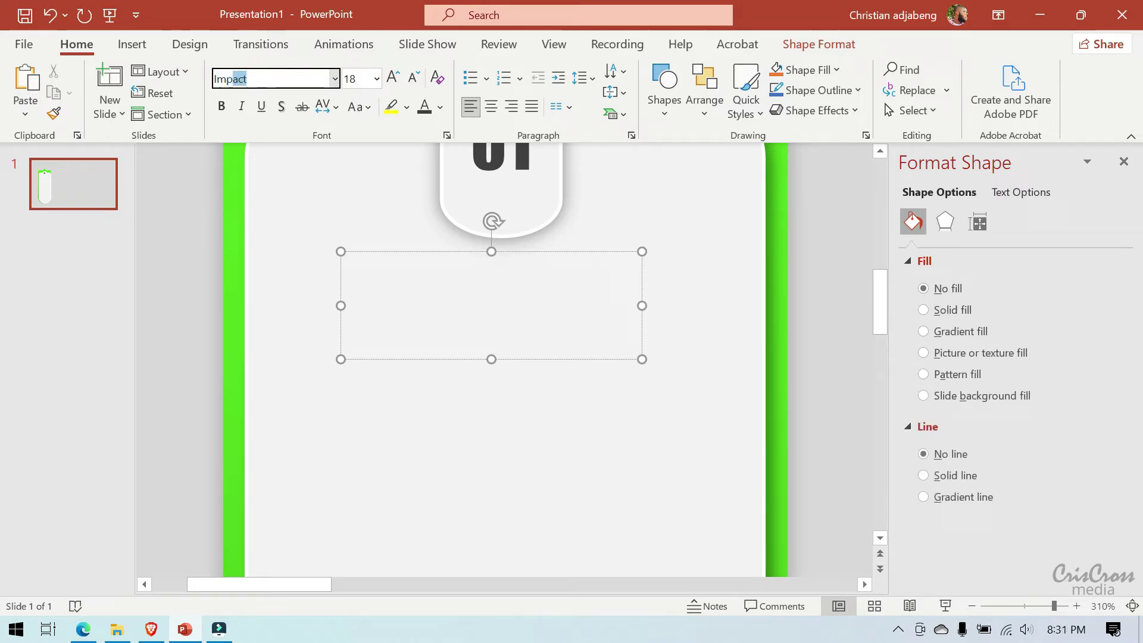
pyautogui.press('Return')
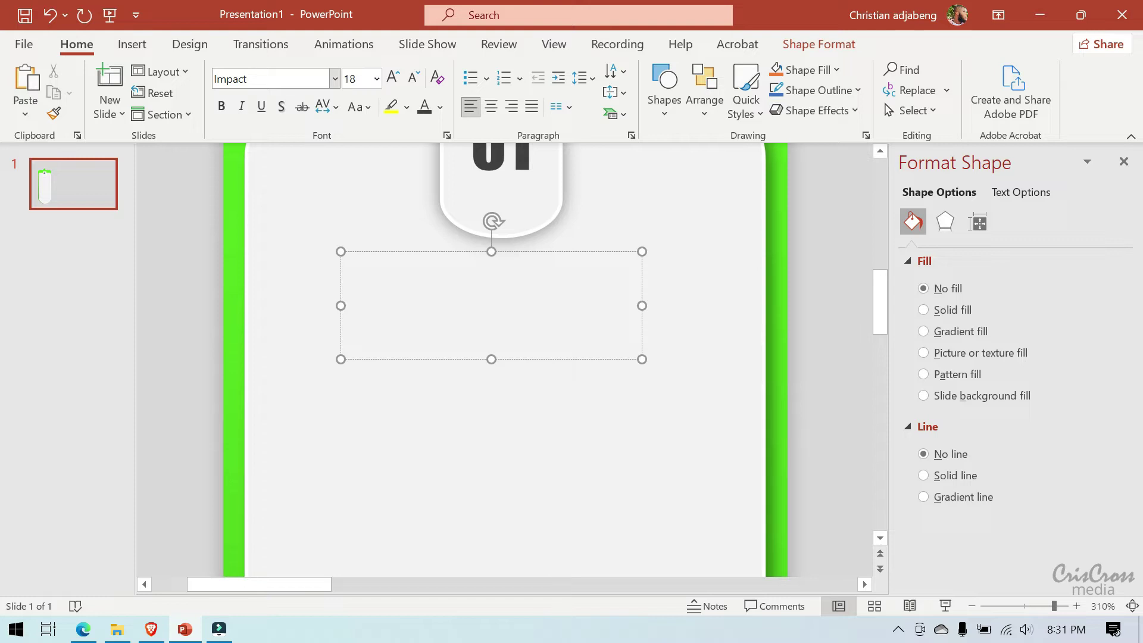
pyautogui.write('ID')
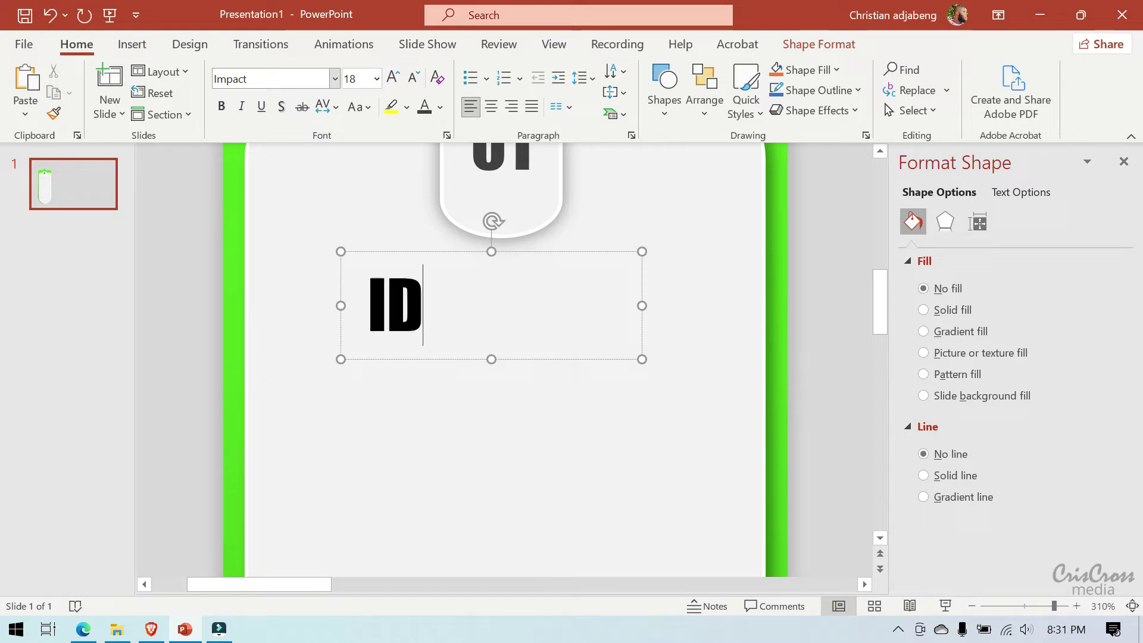
pyautogui.write('EA')
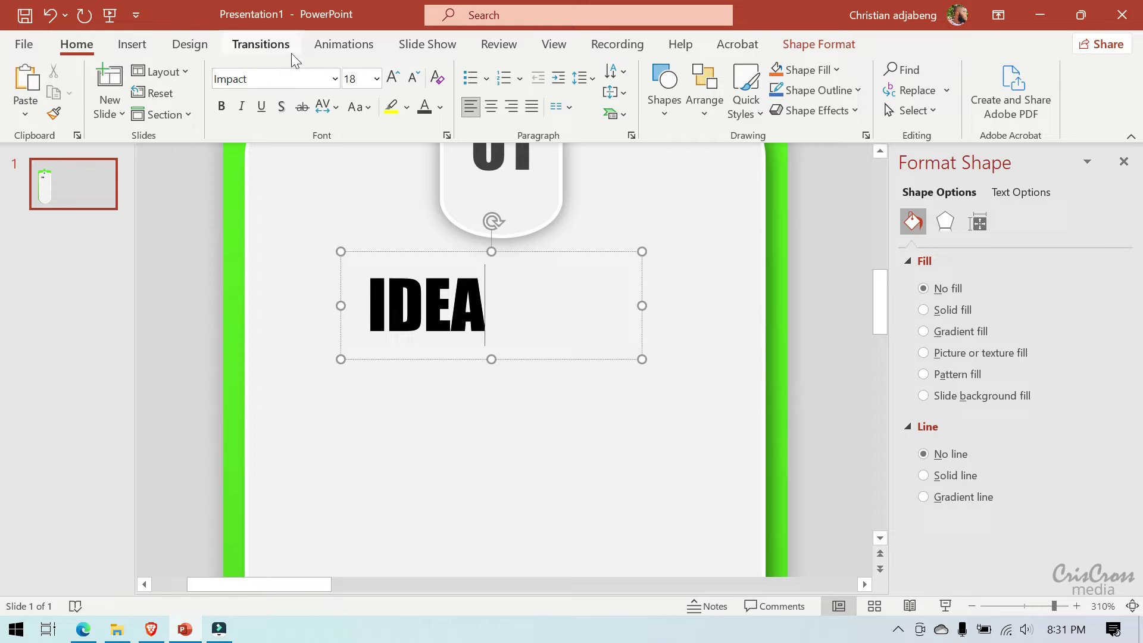
# Step: Colour the IDEA heading orange and centre it in its text box
pyautogui.click(596, 252)
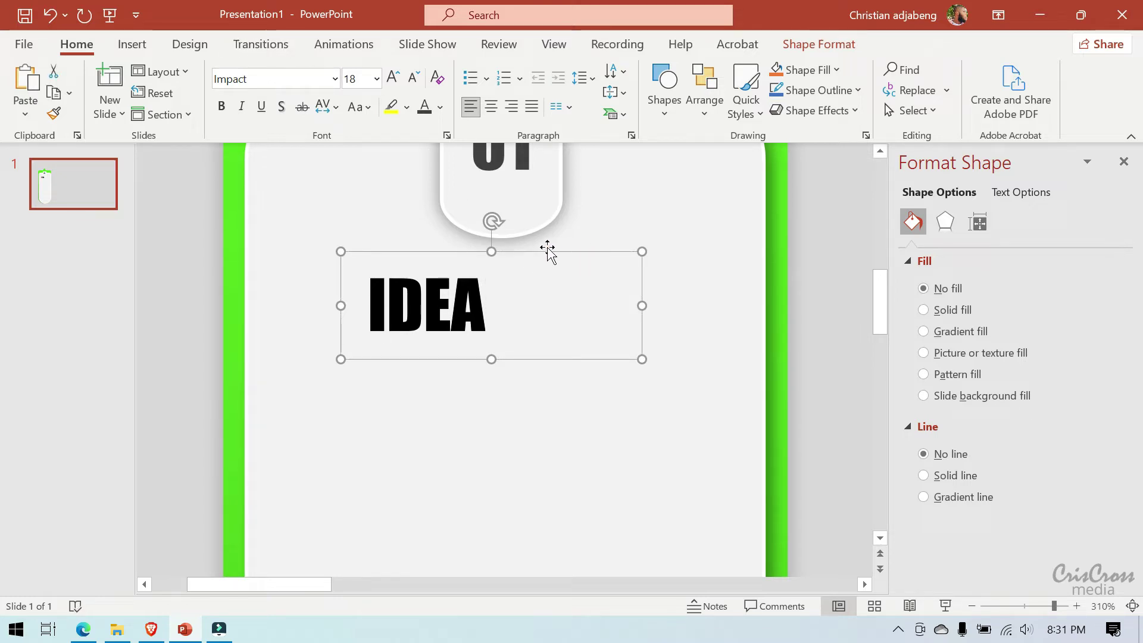
pyautogui.click(441, 108)
pyautogui.click(501, 209)
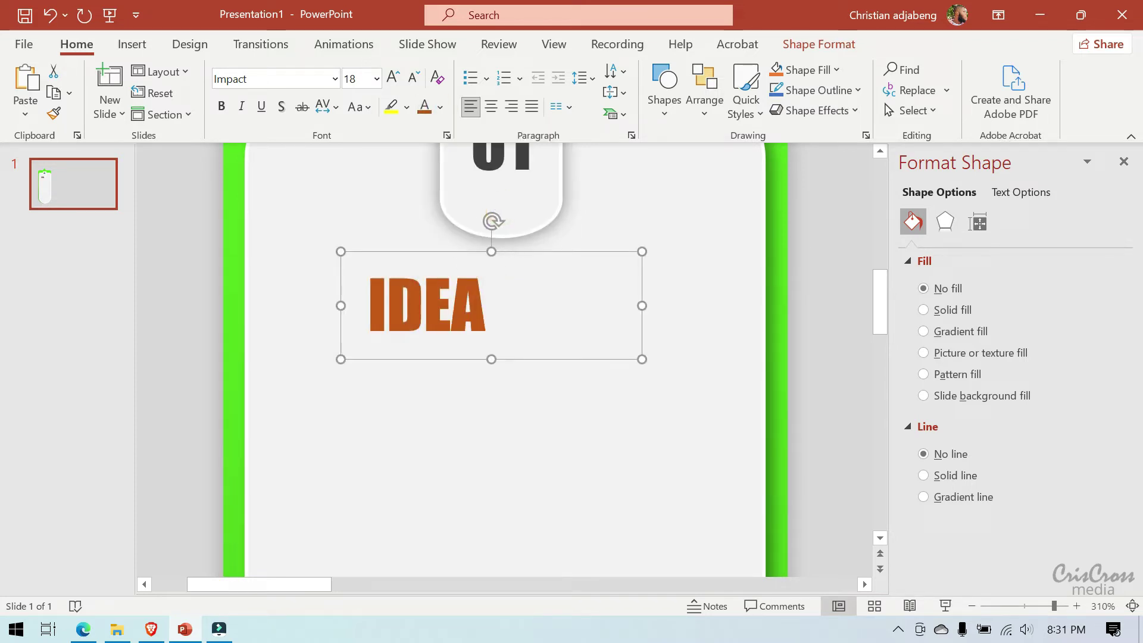
pyautogui.click(491, 106)
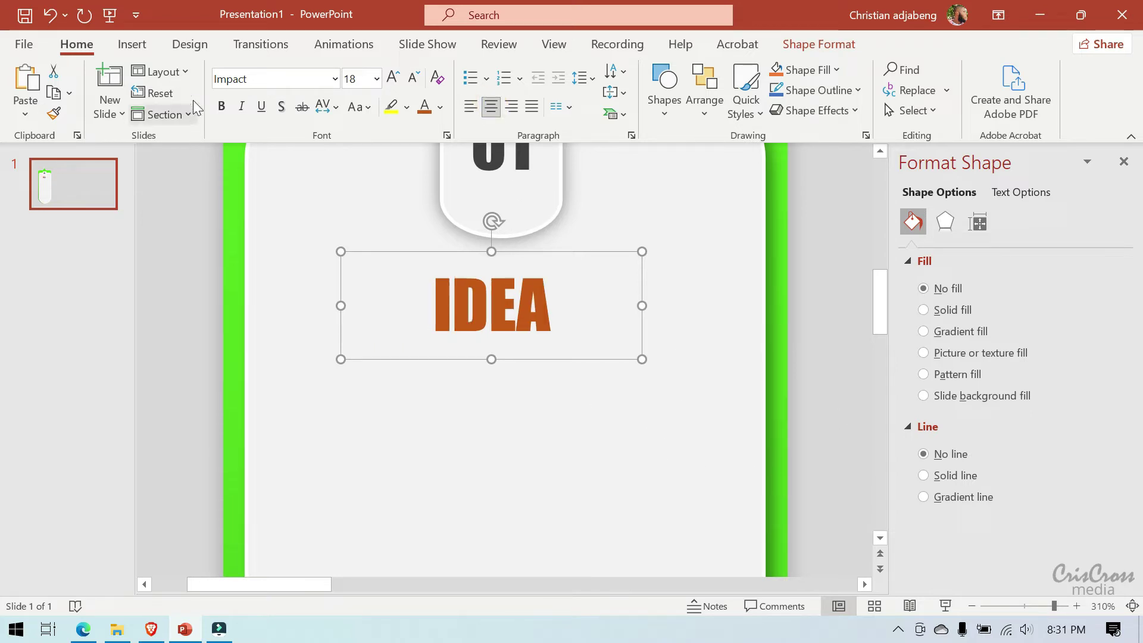
pyautogui.click(132, 45)
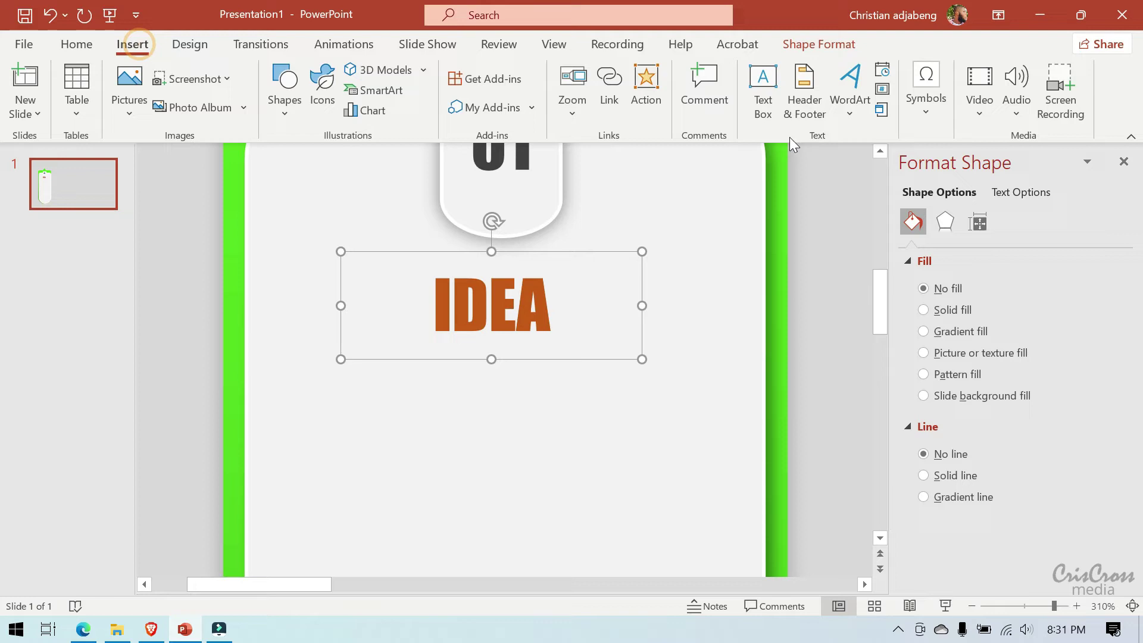
# Step: Draw a text box under IDEA and generate lorem ipsum paragraphs with =lorem()
pyautogui.click(768, 89)
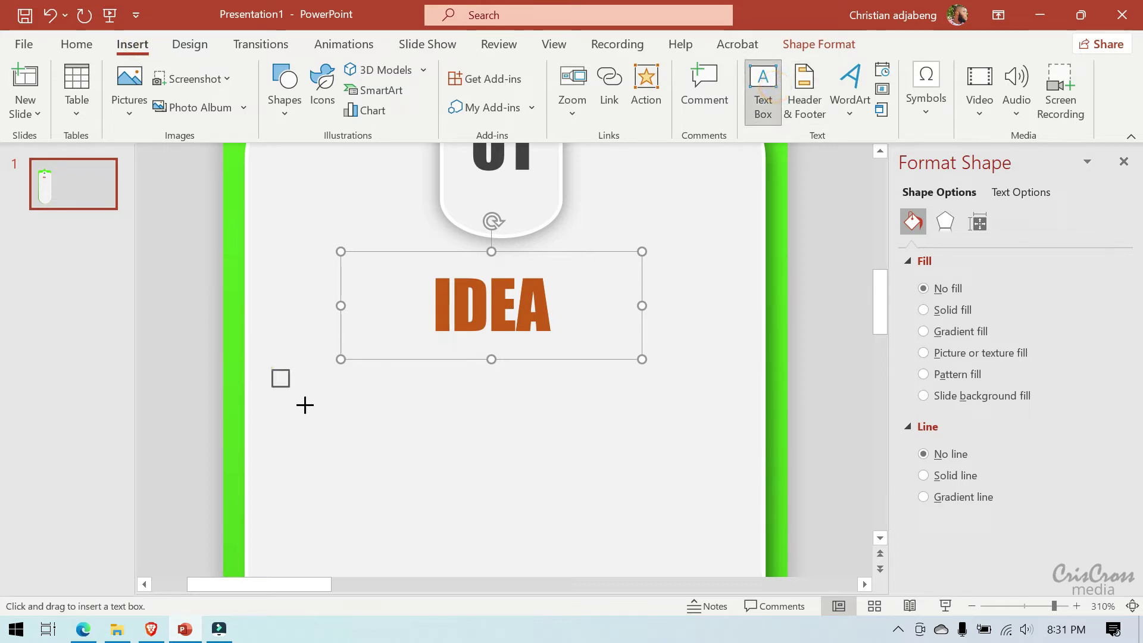
pyautogui.moveTo(272, 370); pyautogui.dragTo(711, 544)
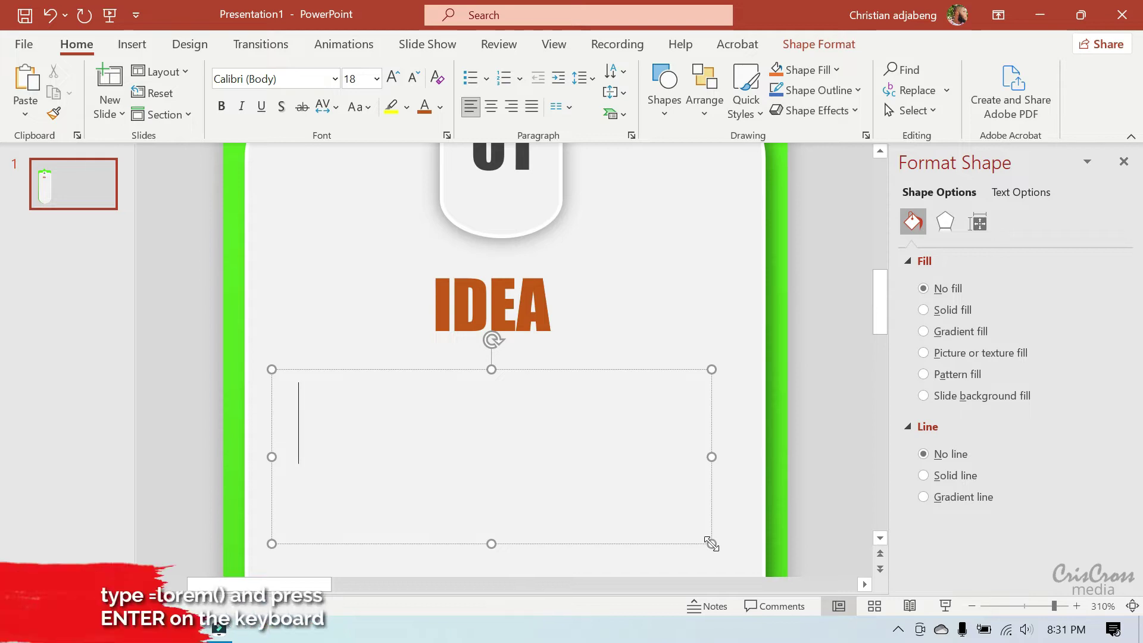
pyautogui.write('=')
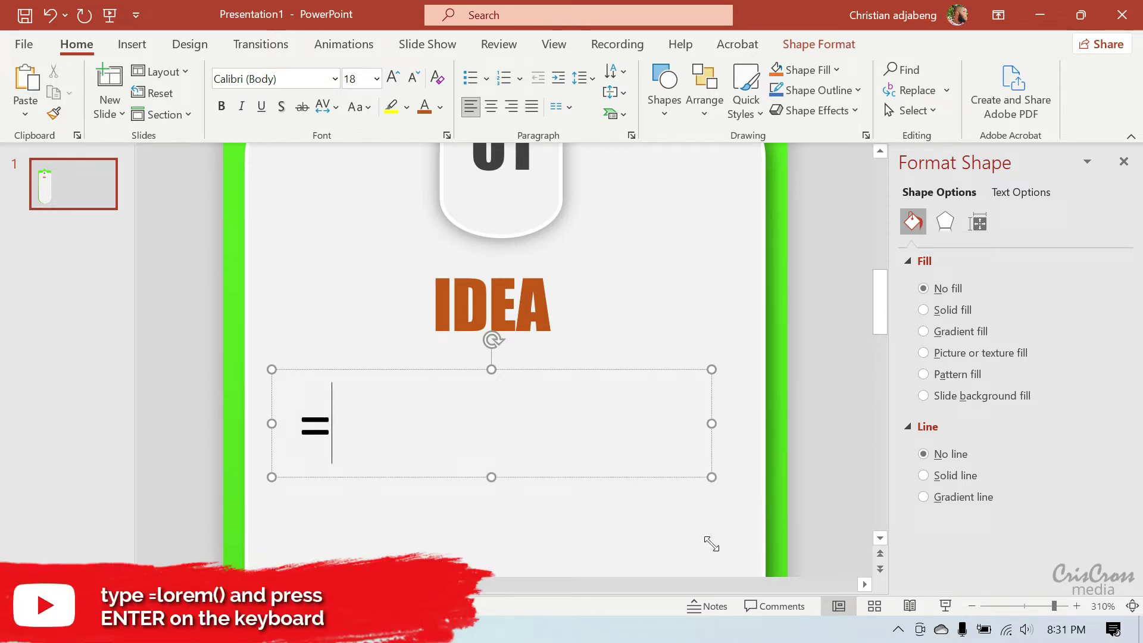
pyautogui.write('lore')
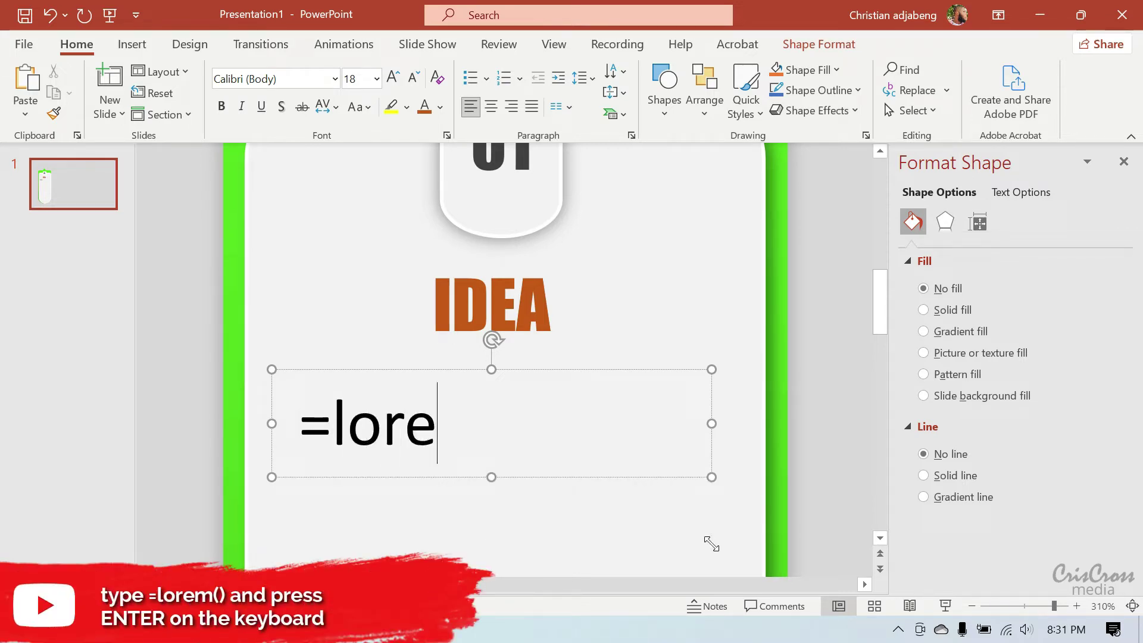
pyautogui.write('m(')
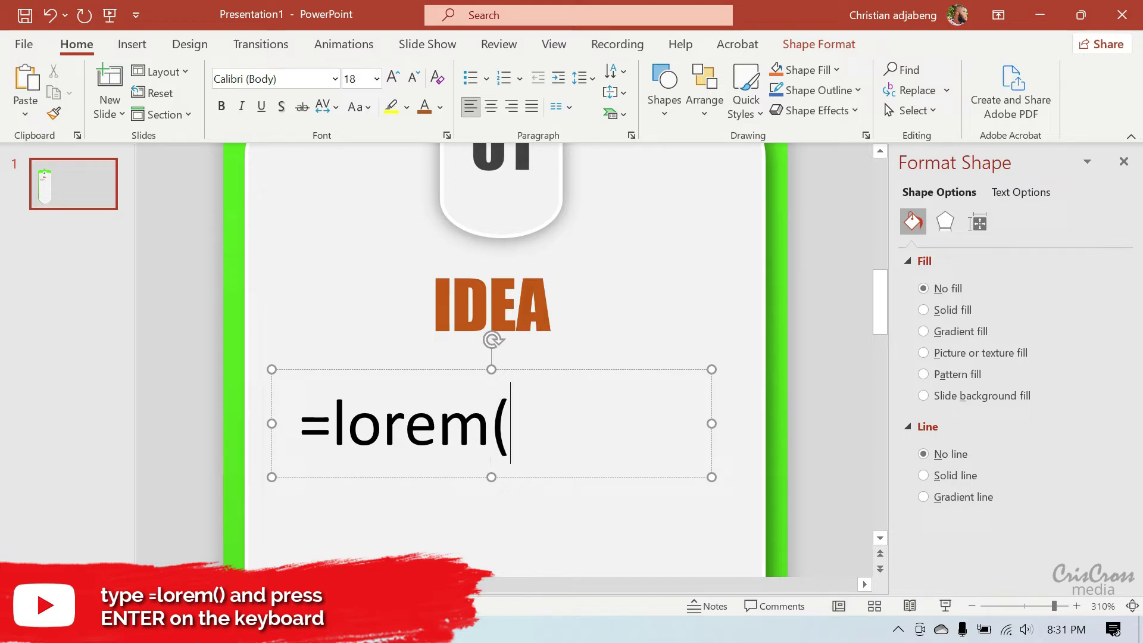
pyautogui.write(')')
pyautogui.press('Return')
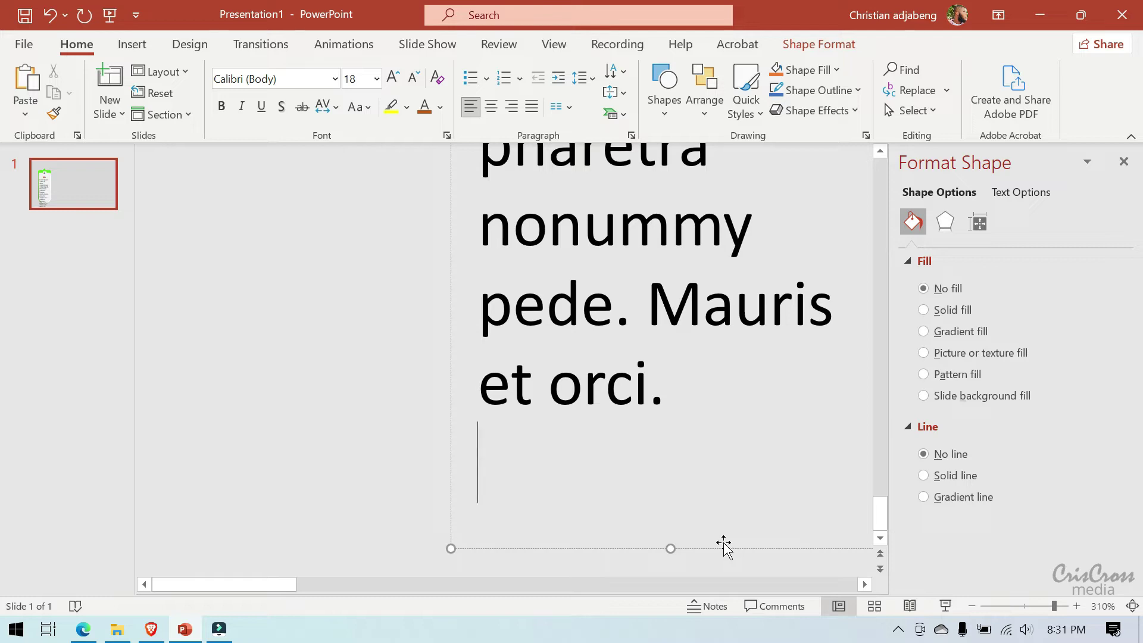
# Step: Centre-align all the placeholder body text and reduce it to 14 pt
pyautogui.click(971, 605)
pyautogui.click(972, 606)
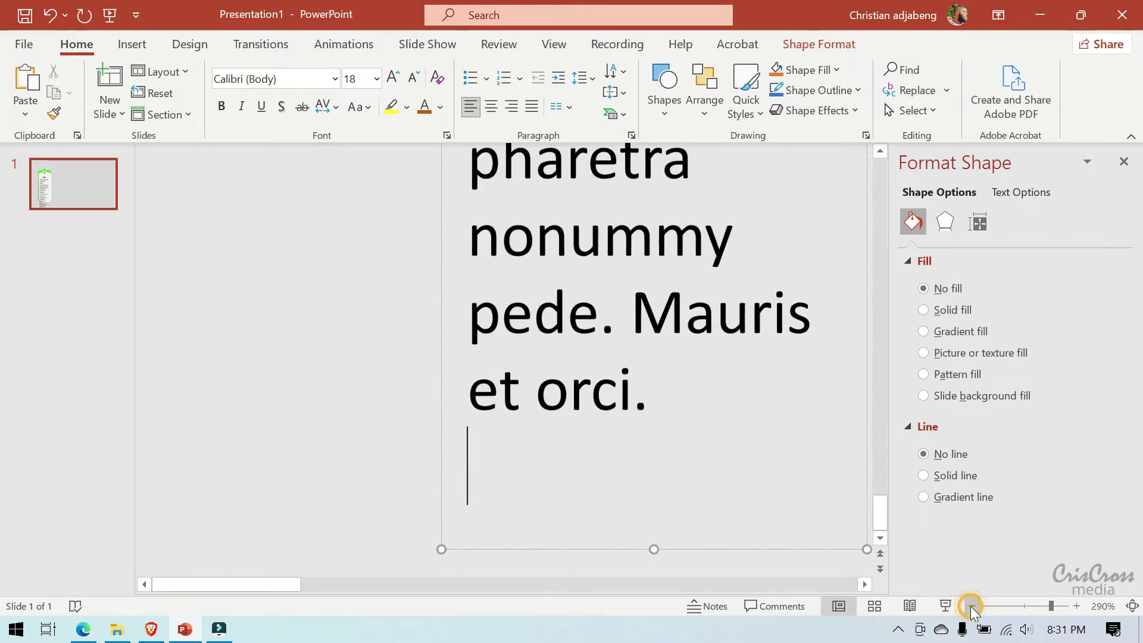
pyautogui.click(971, 606)
pyautogui.click(971, 606)
pyautogui.click(971, 606)
pyautogui.click(971, 606)
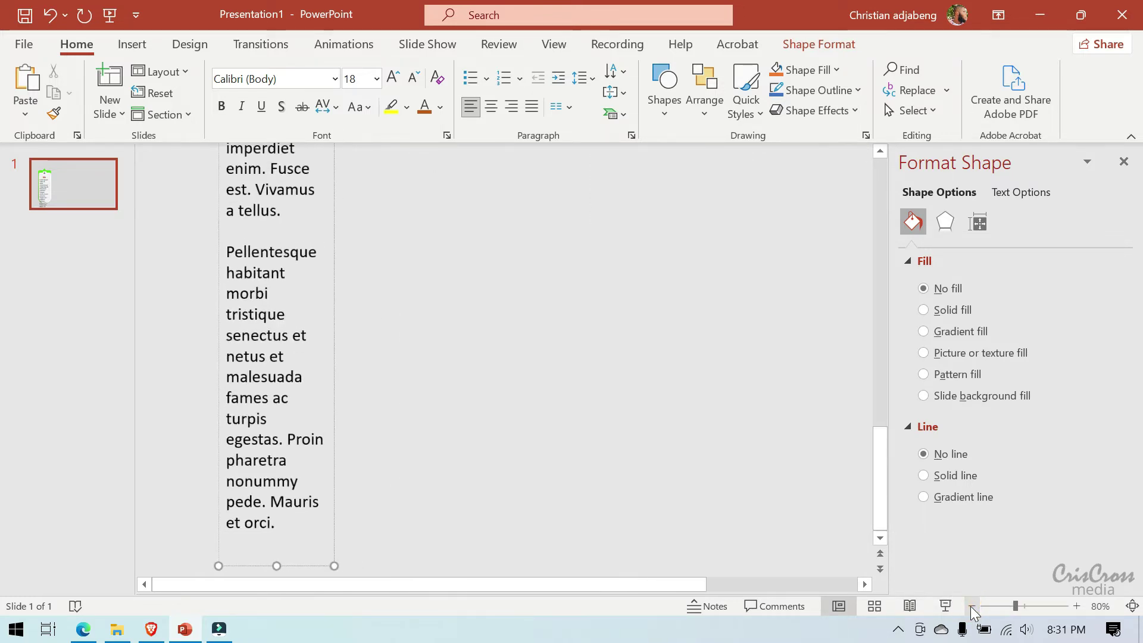
pyautogui.click(971, 606)
pyautogui.click(971, 606)
pyautogui.click(971, 606)
pyautogui.click(971, 606)
pyautogui.click(972, 605)
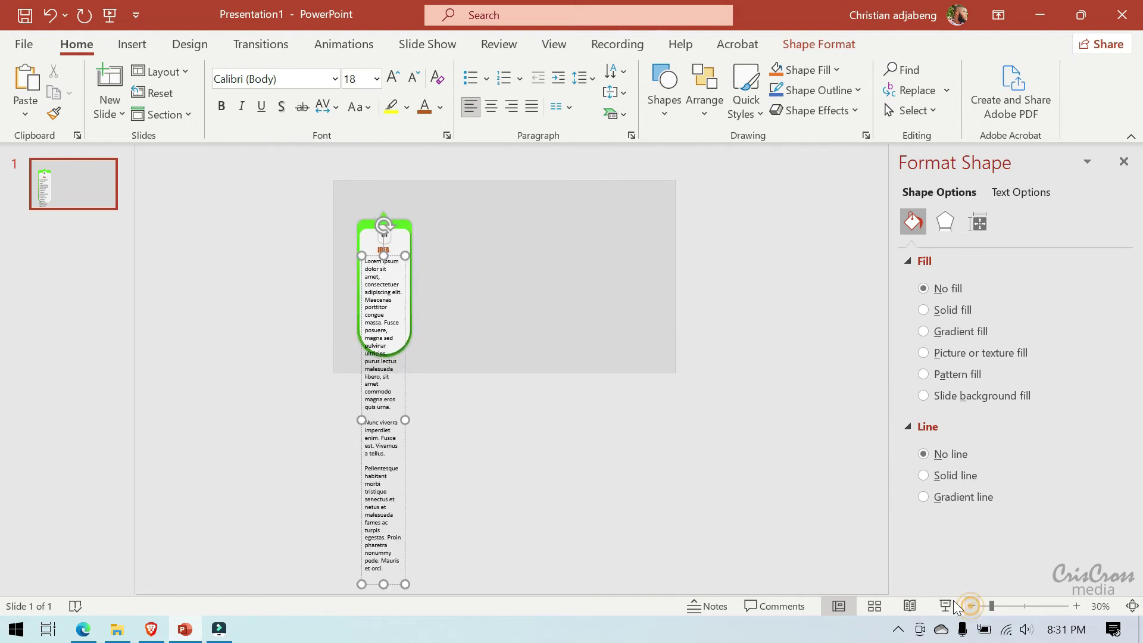
pyautogui.click(492, 106)
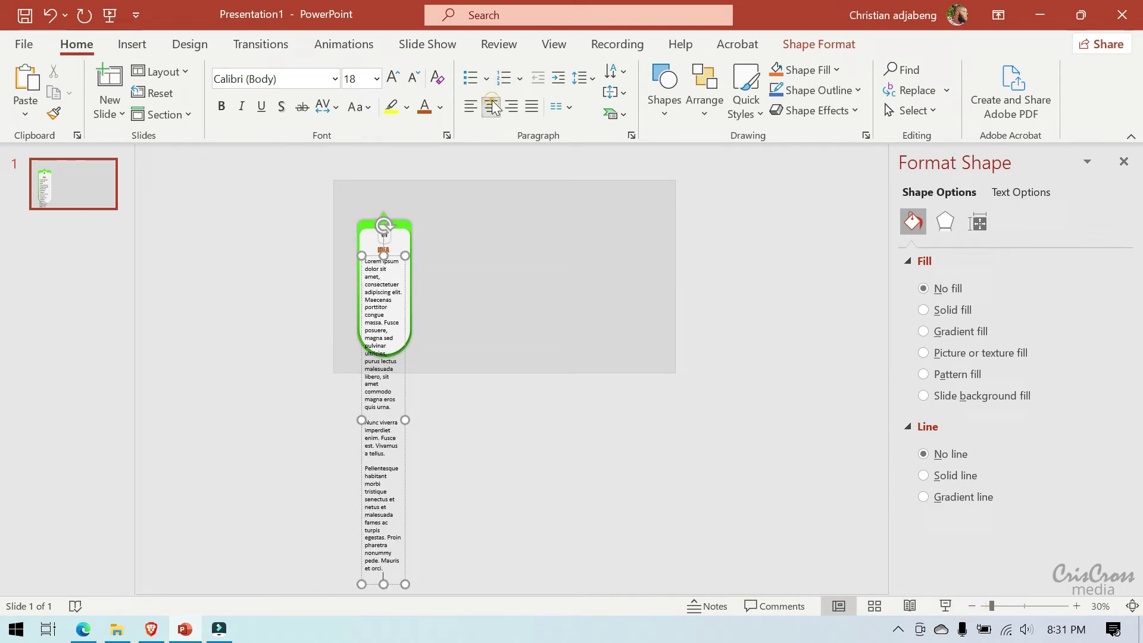
pyautogui.click(408, 395)
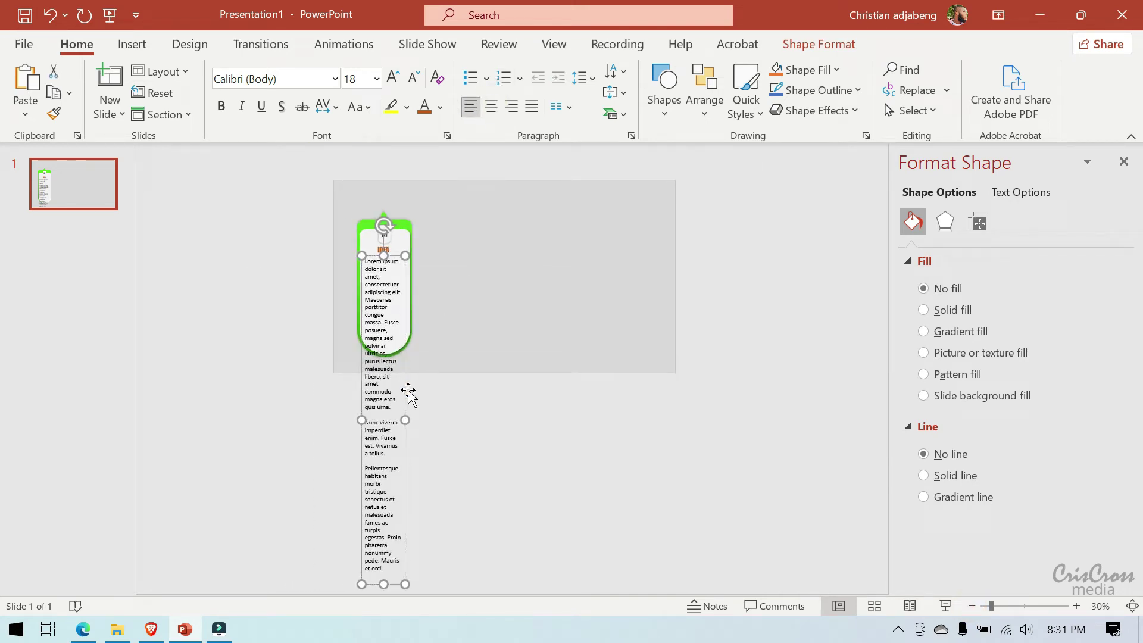
pyautogui.click(491, 107)
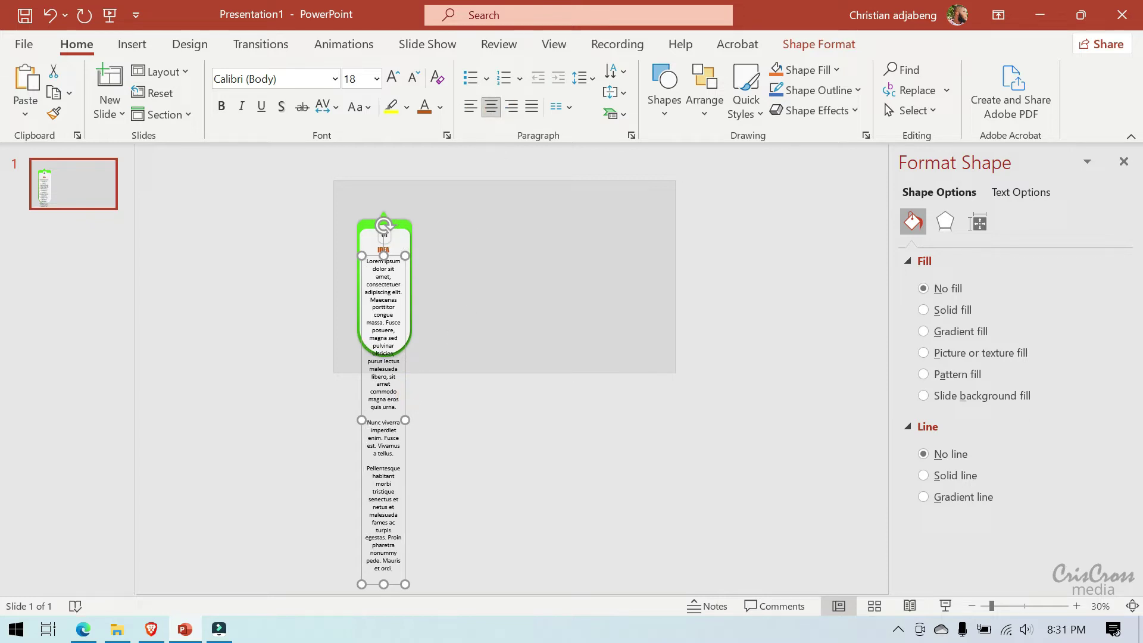
pyautogui.click(410, 79)
pyautogui.click(413, 79)
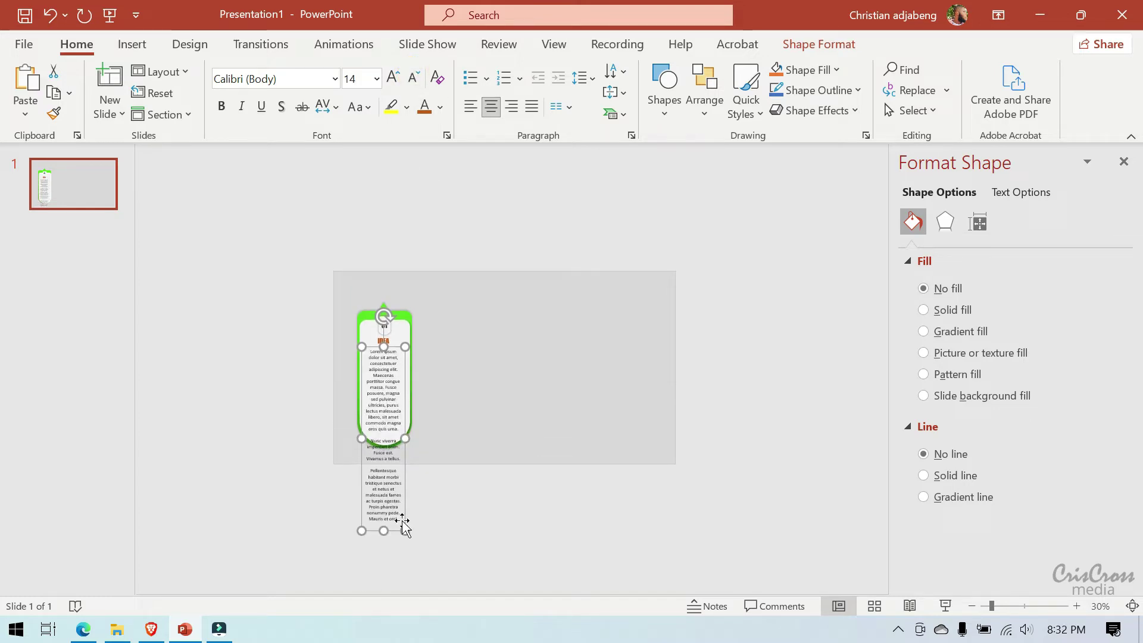
# Step: Delete the last two placeholder paragraphs, leaving one ending 'eros quis urna.'
pyautogui.click(1077, 605)
pyautogui.click(1077, 606)
pyautogui.click(1076, 606)
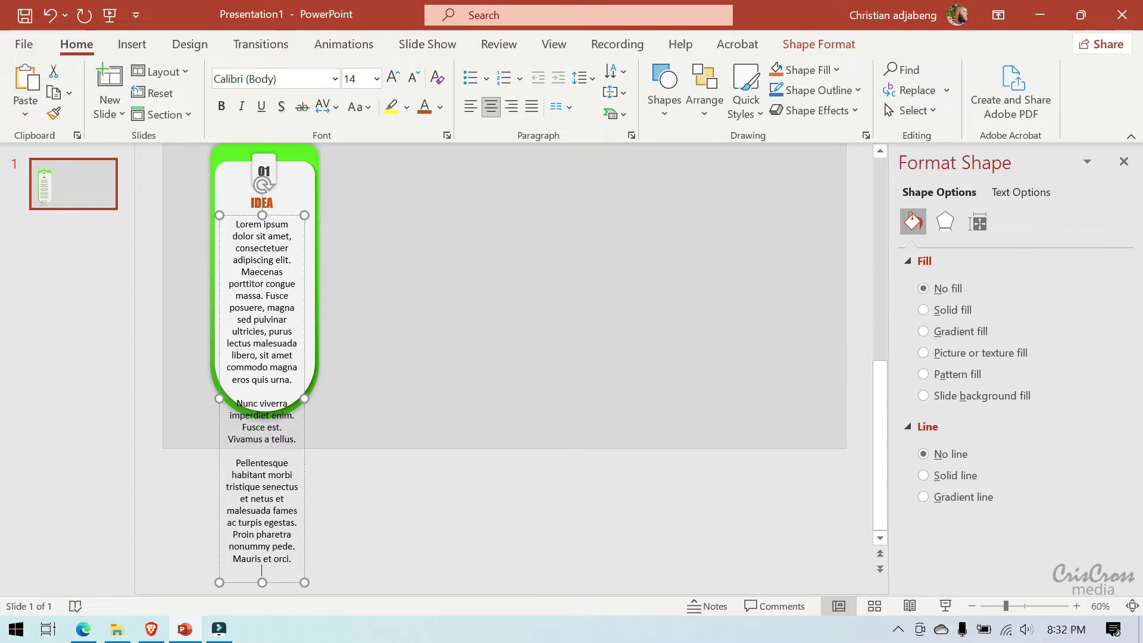
pyautogui.moveTo(292, 560)
pyautogui.mouseDown()
pyautogui.moveTo(227, 438)
pyautogui.moveTo(237, 403)
pyautogui.mouseUp()
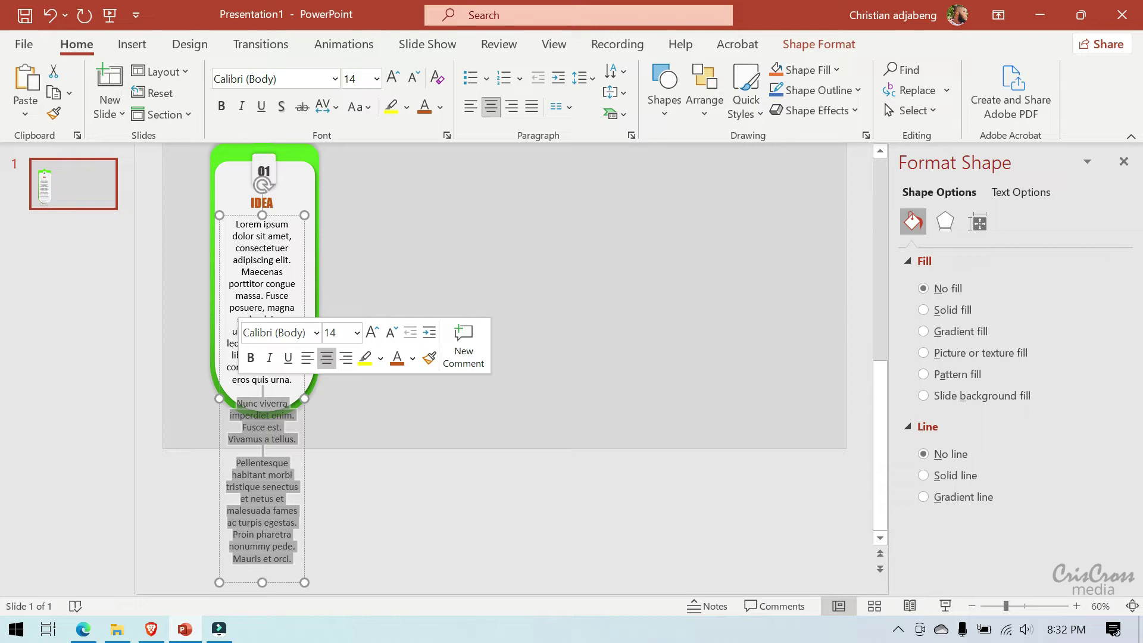
pyautogui.press('Delete')
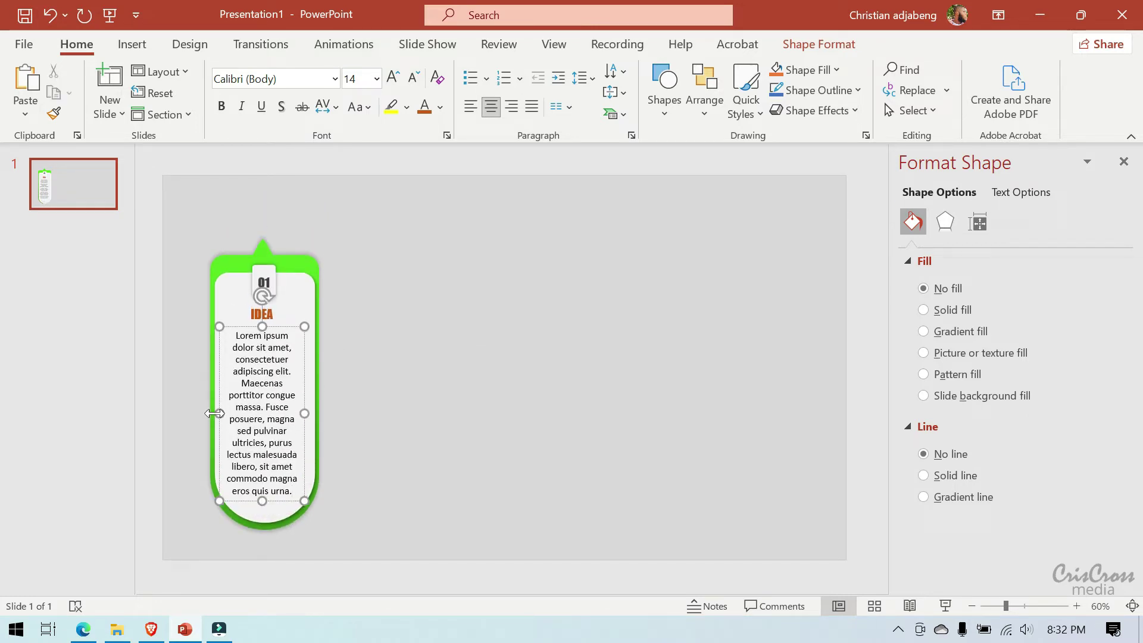
# Step: Widen and reposition the text box so it sits centred inside the green card
pyautogui.moveTo(214, 413); pyautogui.dragTo(209, 412)
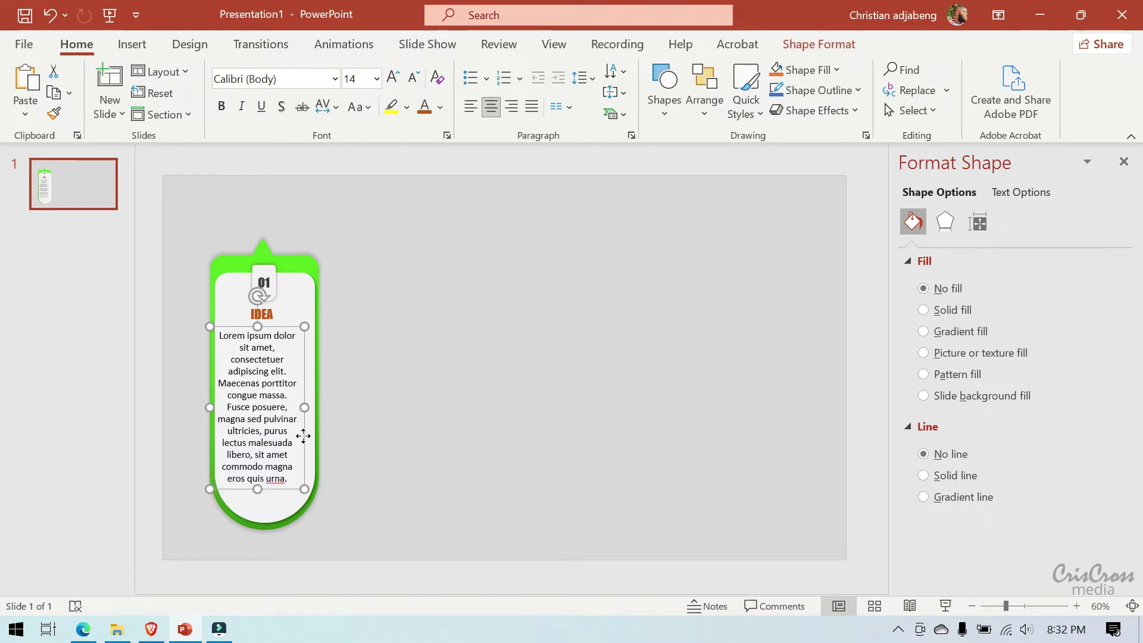
pyautogui.moveTo(302, 436); pyautogui.dragTo(304, 431)
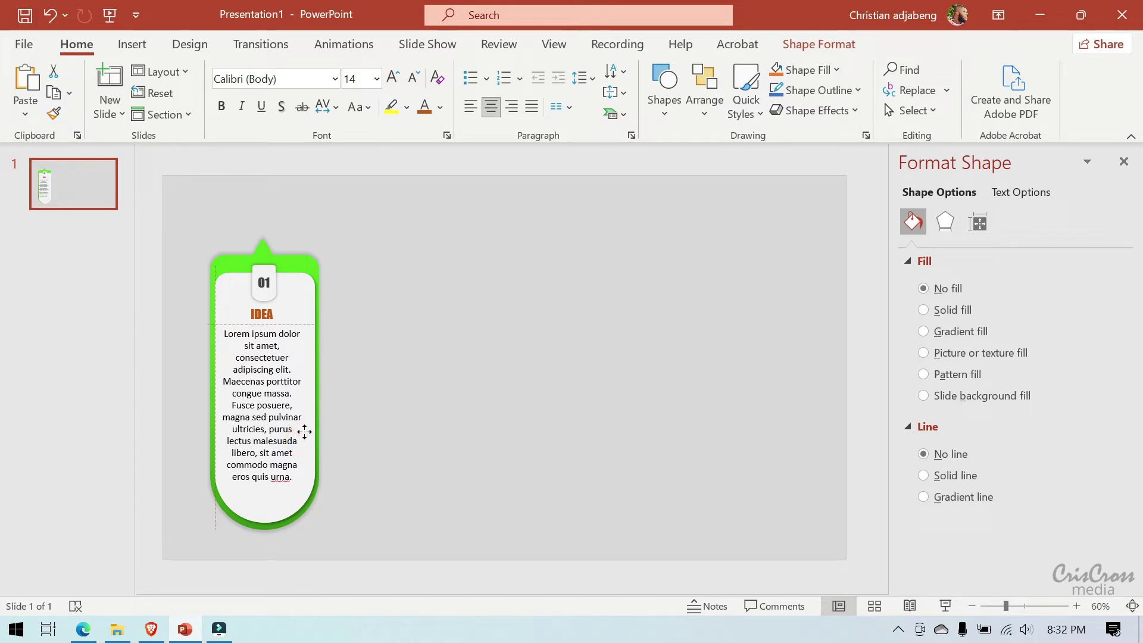
pyautogui.moveTo(306, 432); pyautogui.dragTo(308, 438)
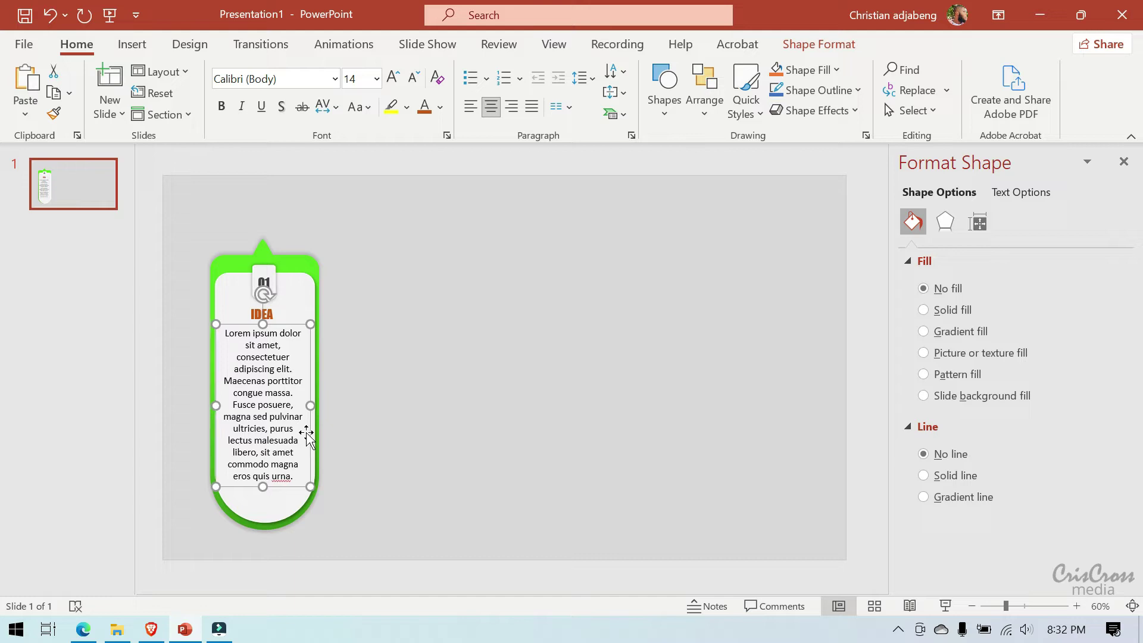
pyautogui.click(383, 411)
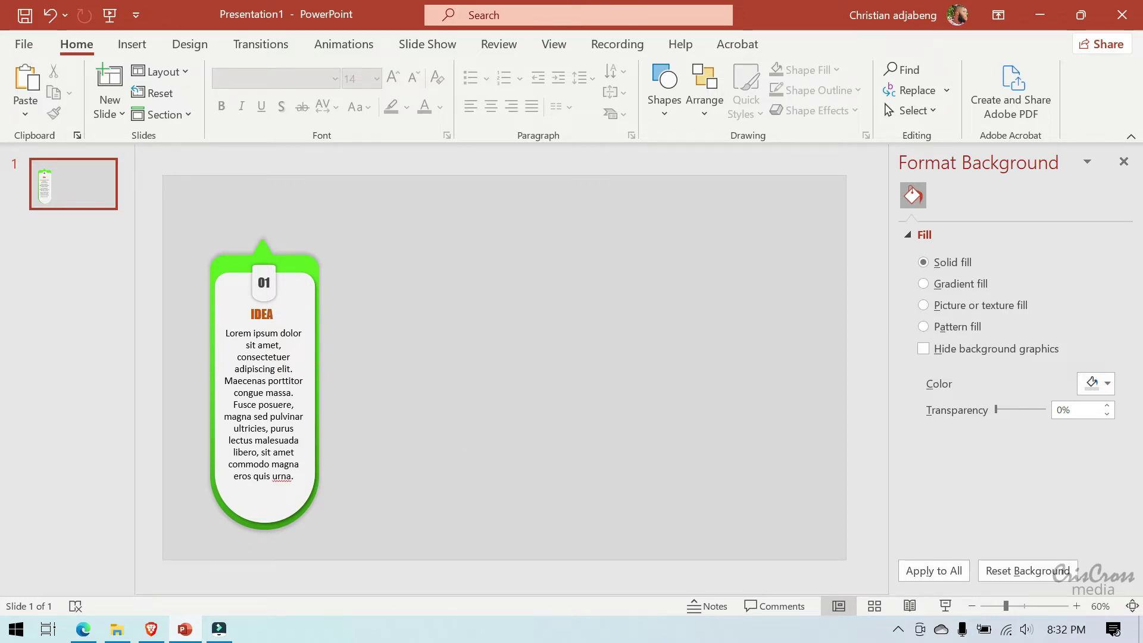
# Step: Group the green frame, white panel, 01 tab, IDEA heading and body text together
pyautogui.hotkey('ctrl', 'a')
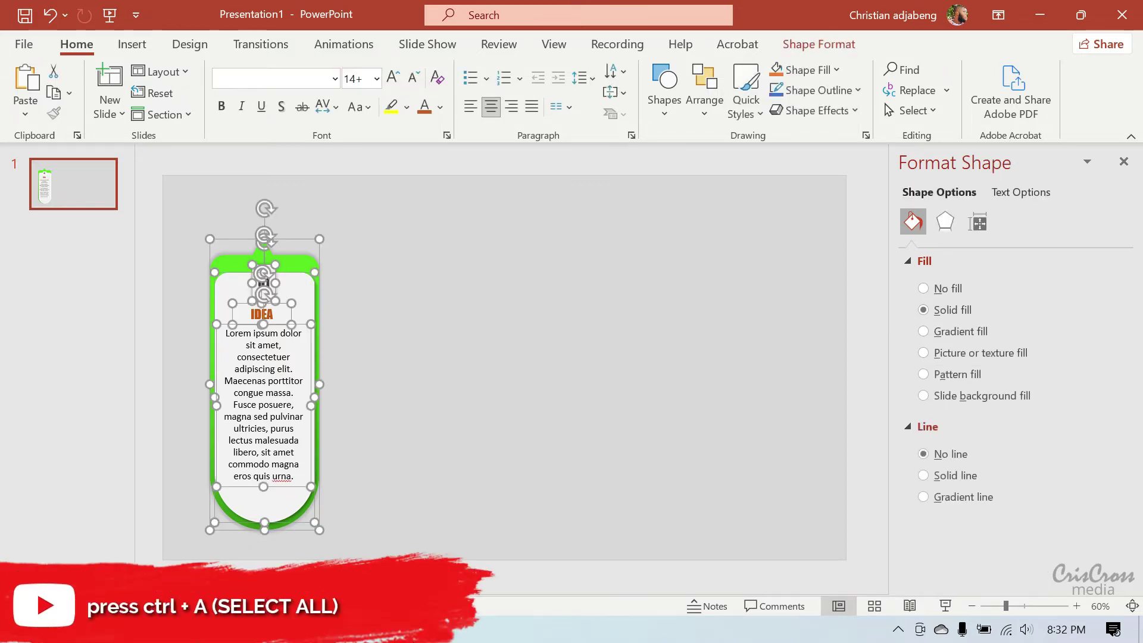
pyautogui.click(357, 358)
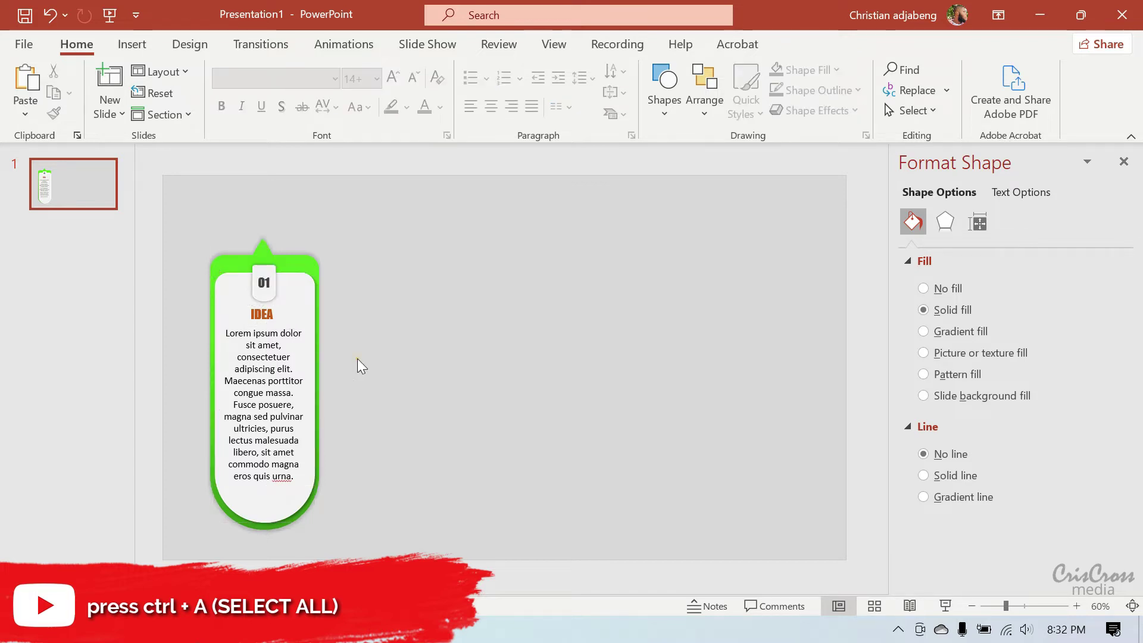
pyautogui.click(297, 515)
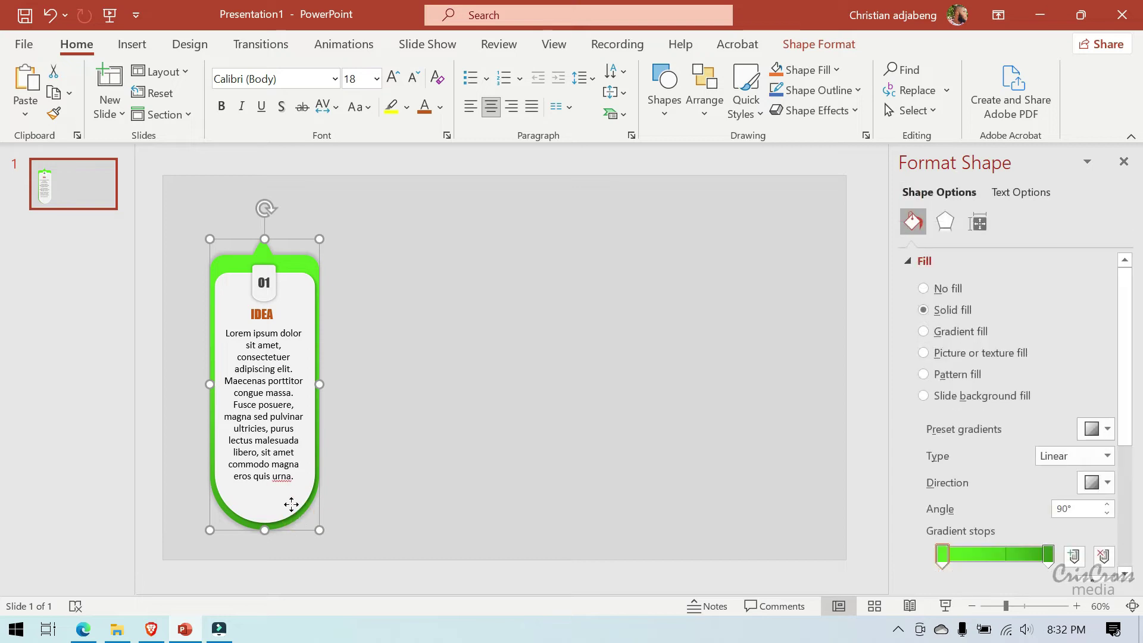
pyautogui.keyDown('shift'); pyautogui.click(298, 513); pyautogui.keyUp('shift')
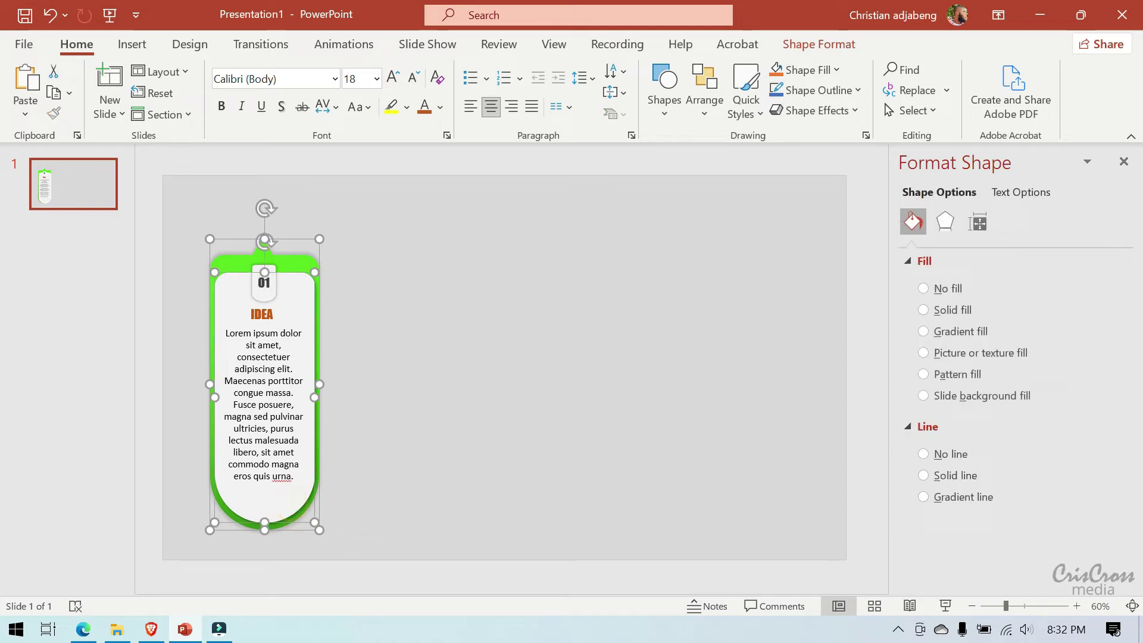
pyautogui.hotkey('ctrl', 'a')
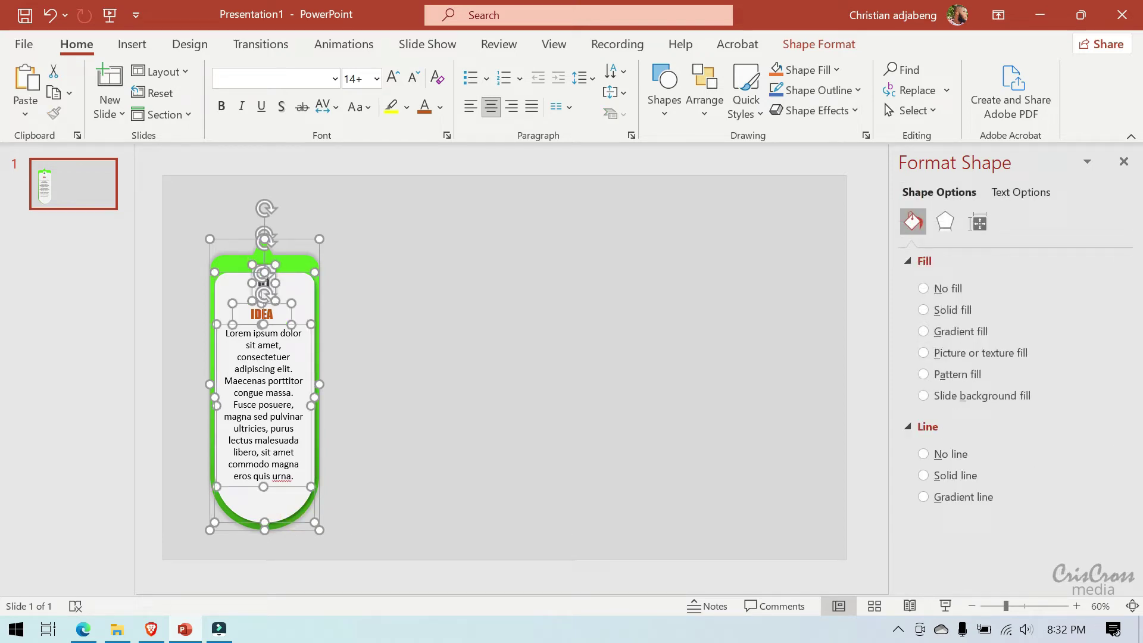
pyautogui.rightClick(311, 427)
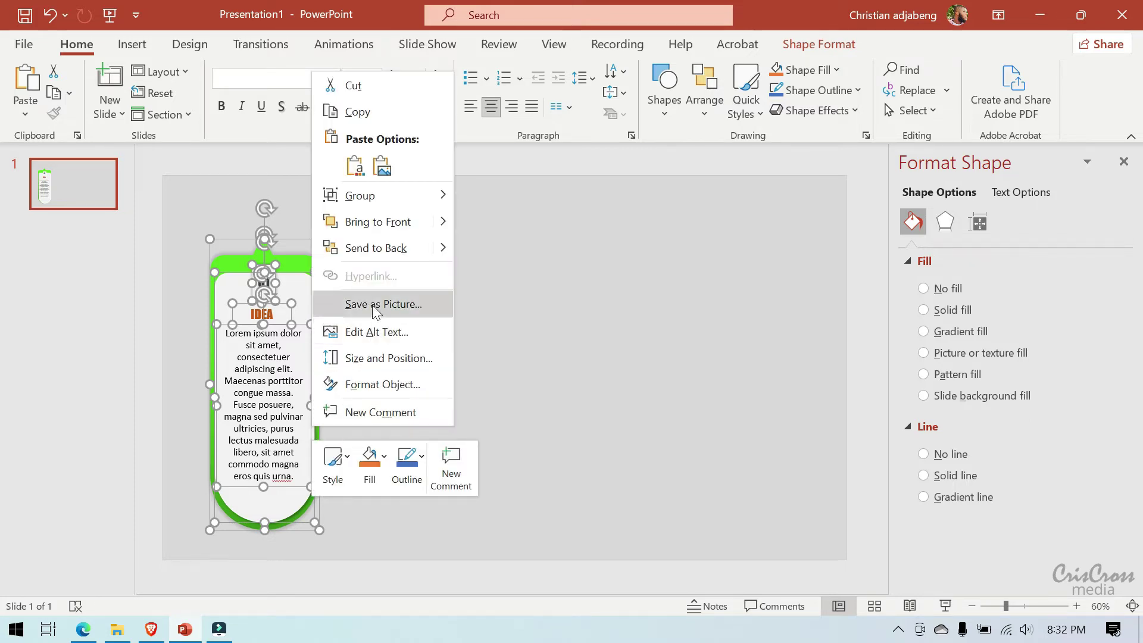
pyautogui.moveTo(360, 195)
pyautogui.click(488, 199)
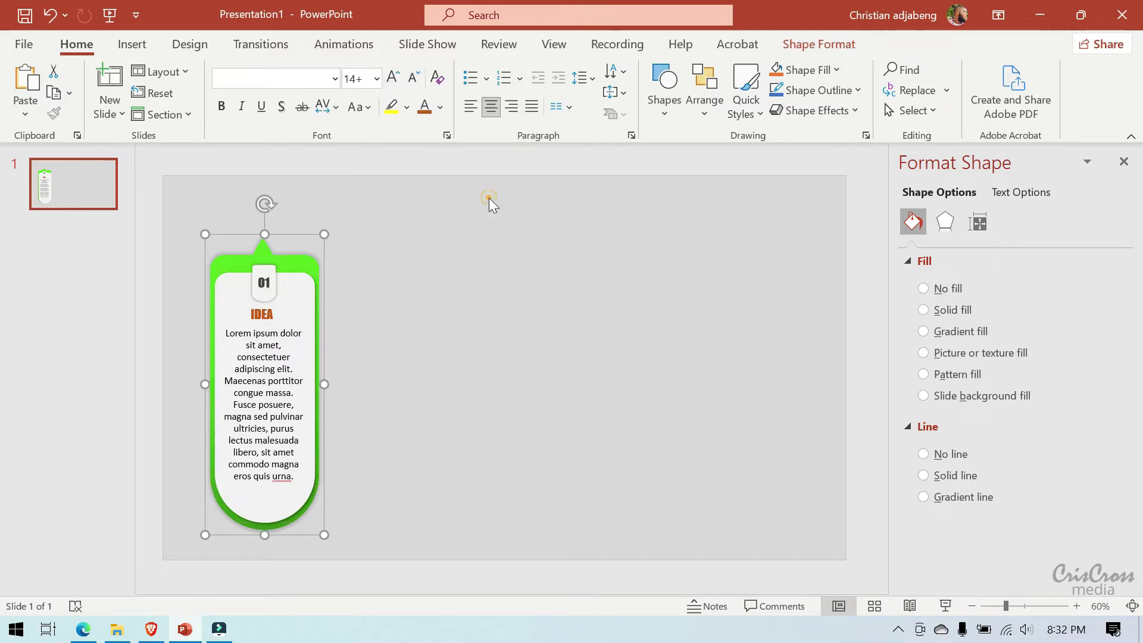
pyautogui.click(403, 431)
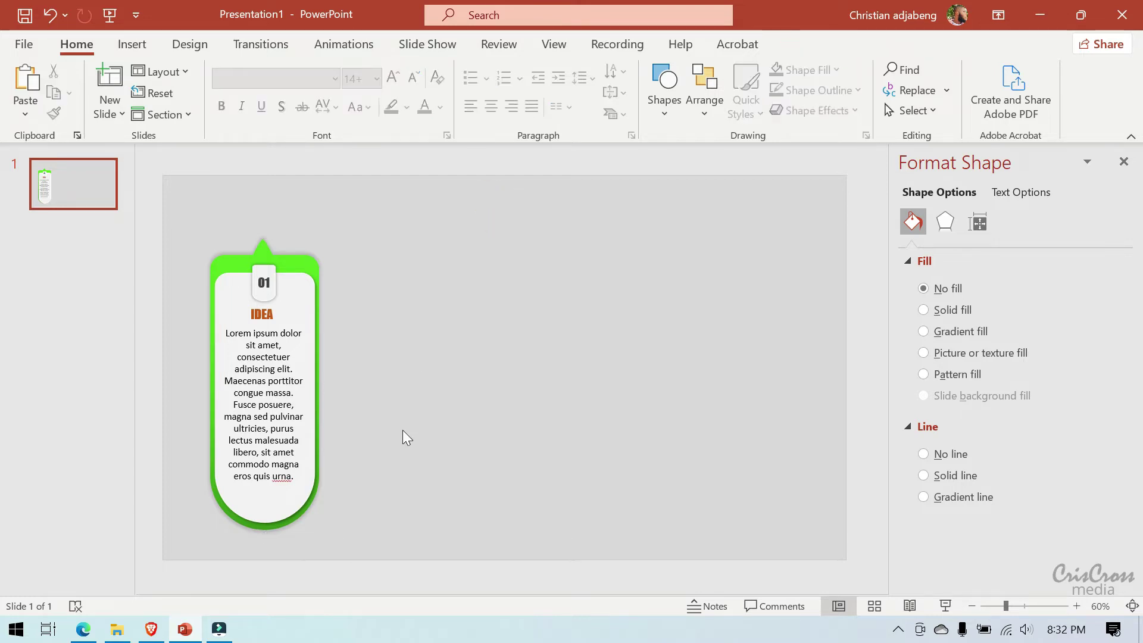
pyautogui.click(308, 502)
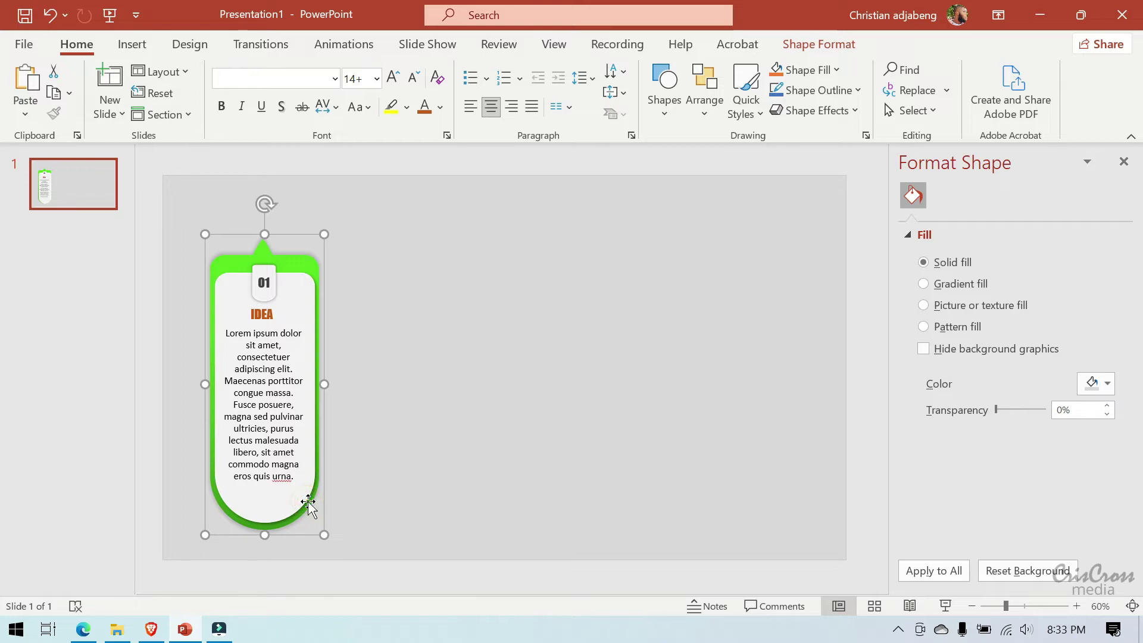
# Step: Paste four copies of the grouped card, placing each beside the previous to form a row
pyautogui.hotkey('ctrl', 'c')
pyautogui.hotkey('ctrl', 'v')
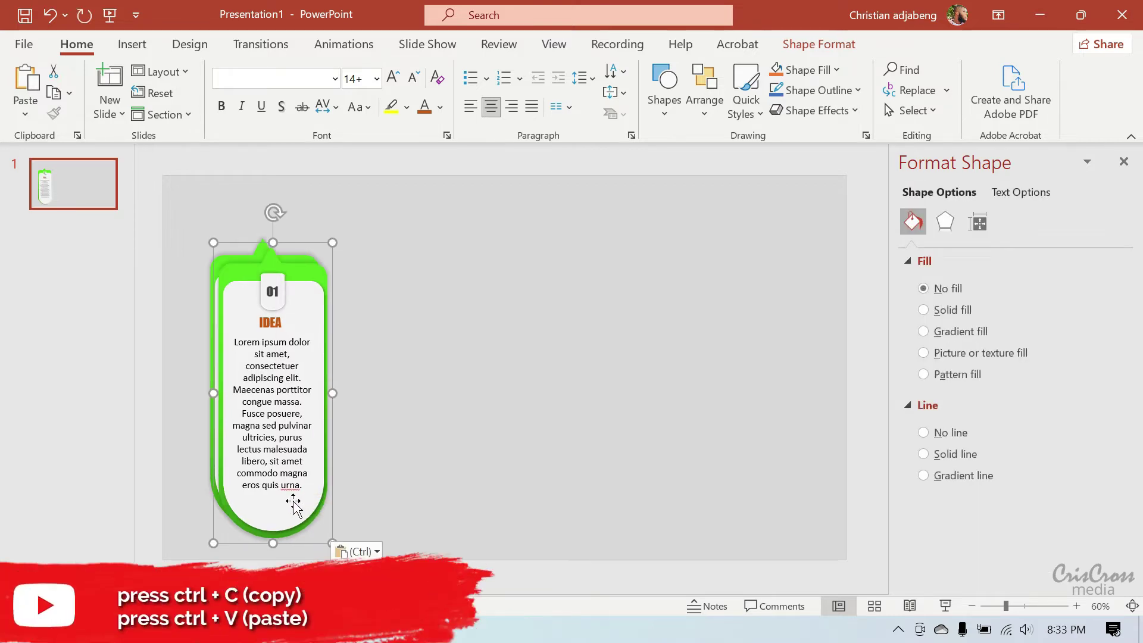
pyautogui.moveTo(294, 503); pyautogui.dragTo(417, 497)
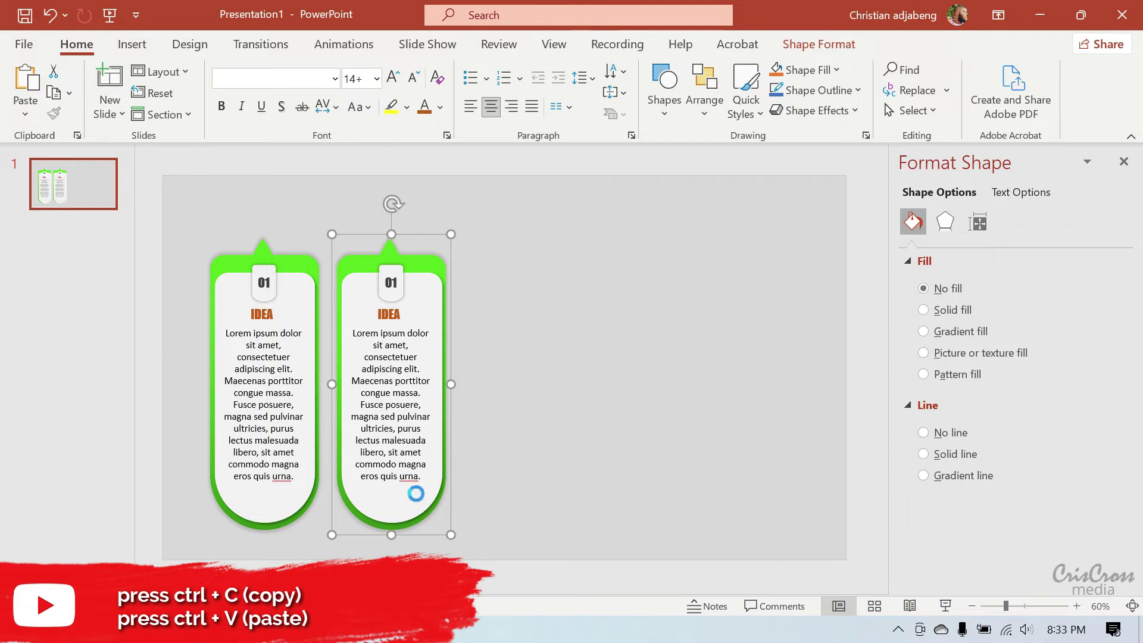
pyautogui.hotkey('ctrl', 'c')
pyautogui.hotkey('ctrl', 'v')
pyautogui.moveTo(433, 502); pyautogui.dragTo(552, 495)
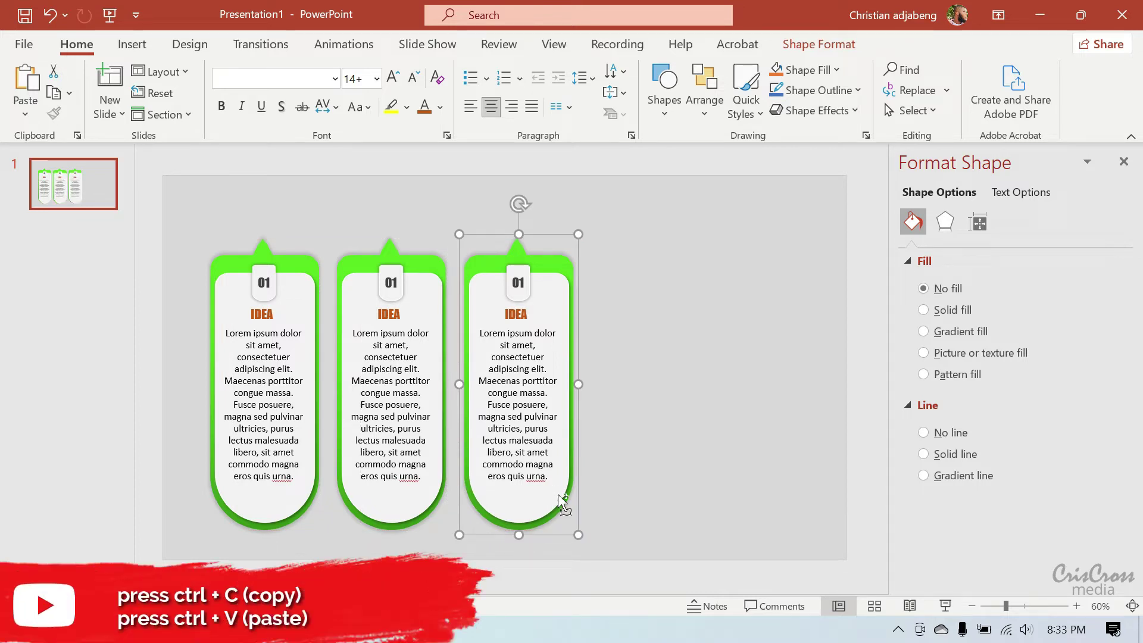
pyautogui.hotkey('ctrl', 'v')
pyautogui.moveTo(564, 505)
pyautogui.mouseDown()
pyautogui.moveTo(678, 492)
pyautogui.moveTo(689, 501)
pyautogui.mouseUp()
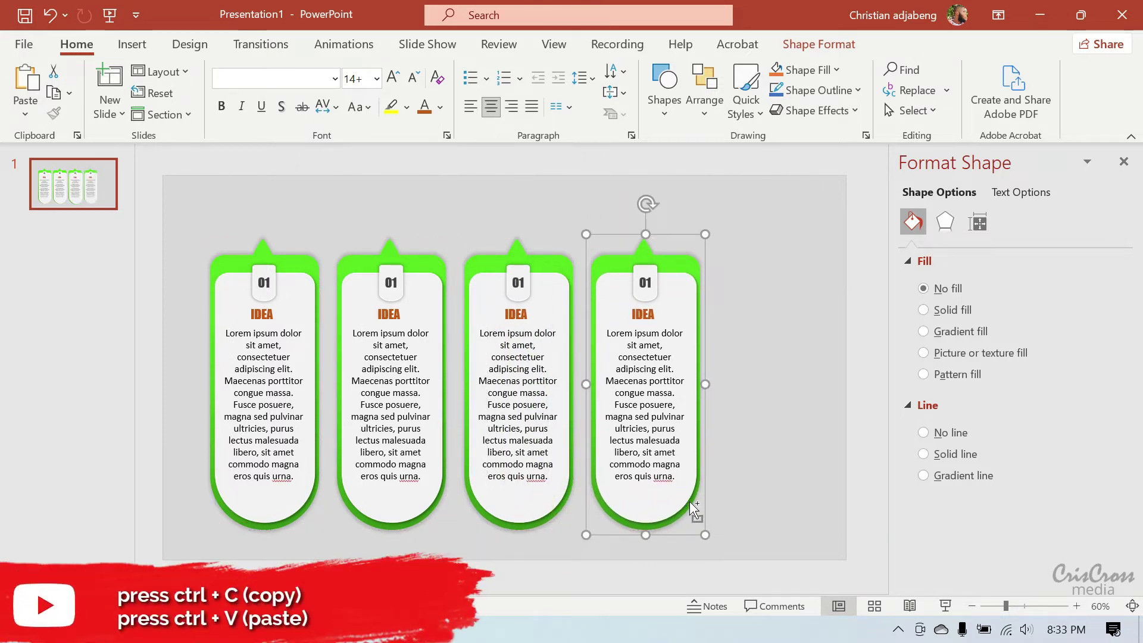
pyautogui.hotkey('ctrl', 'v')
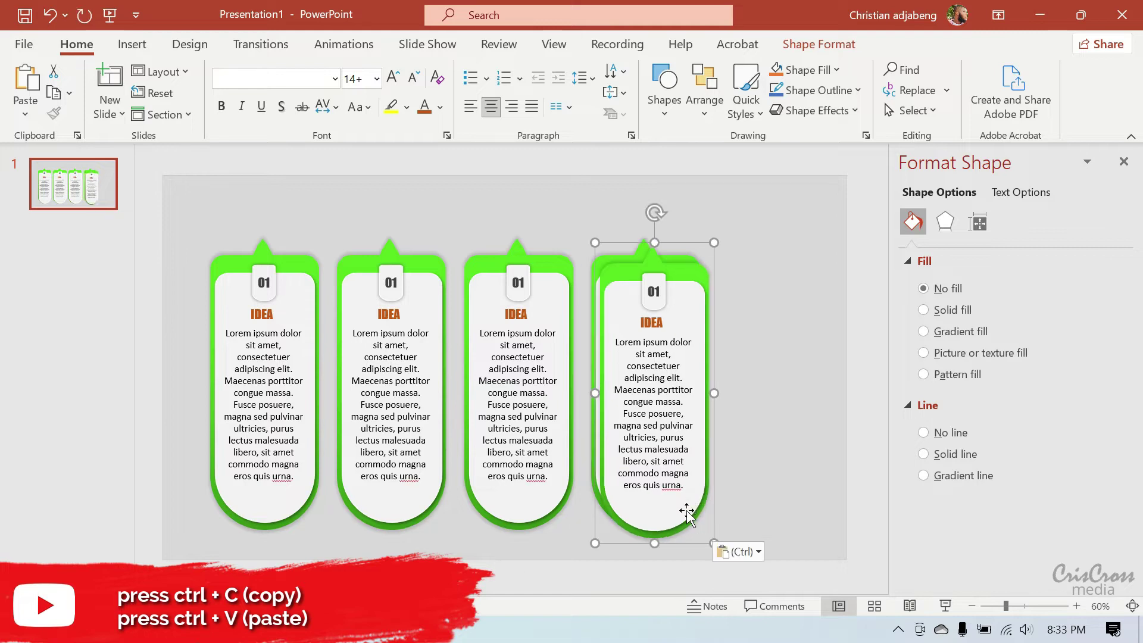
pyautogui.moveTo(689, 501); pyautogui.dragTo(812, 500)
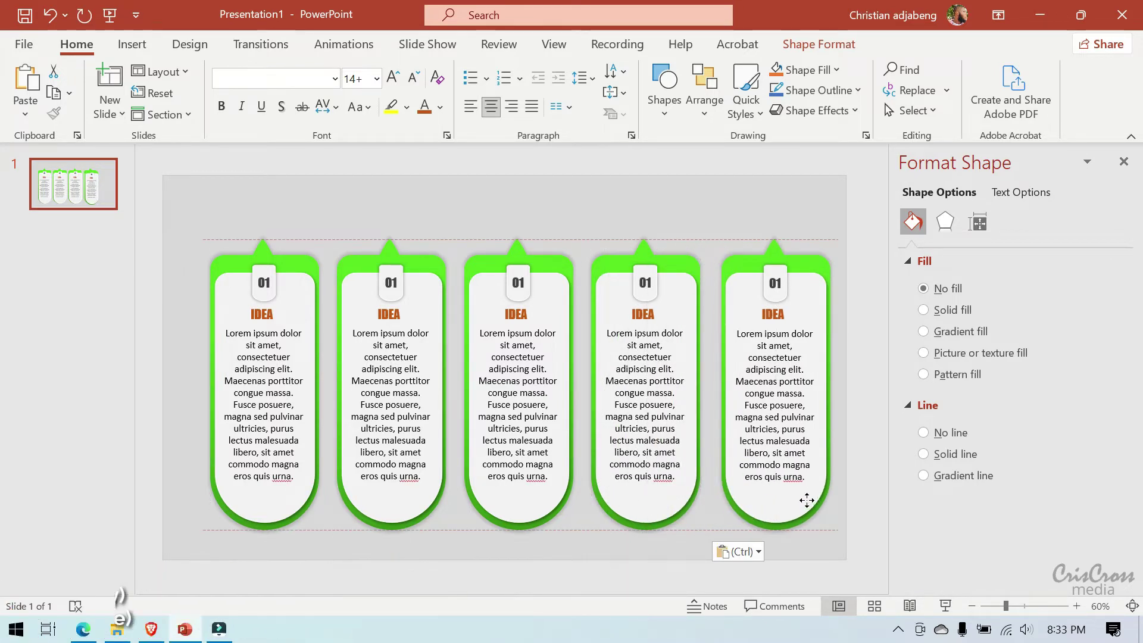
pyautogui.moveTo(812, 499); pyautogui.dragTo(807, 503)
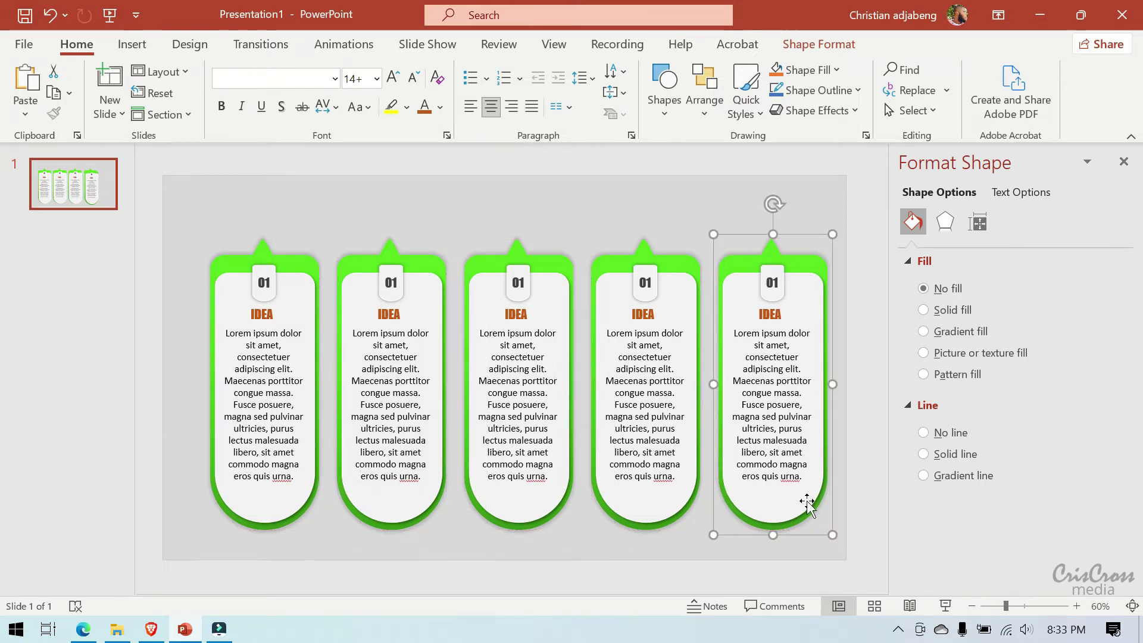
# Step: Select all five cards and nudge the row left to centre it on the slide
pyautogui.hotkey('ctrl', 'a')
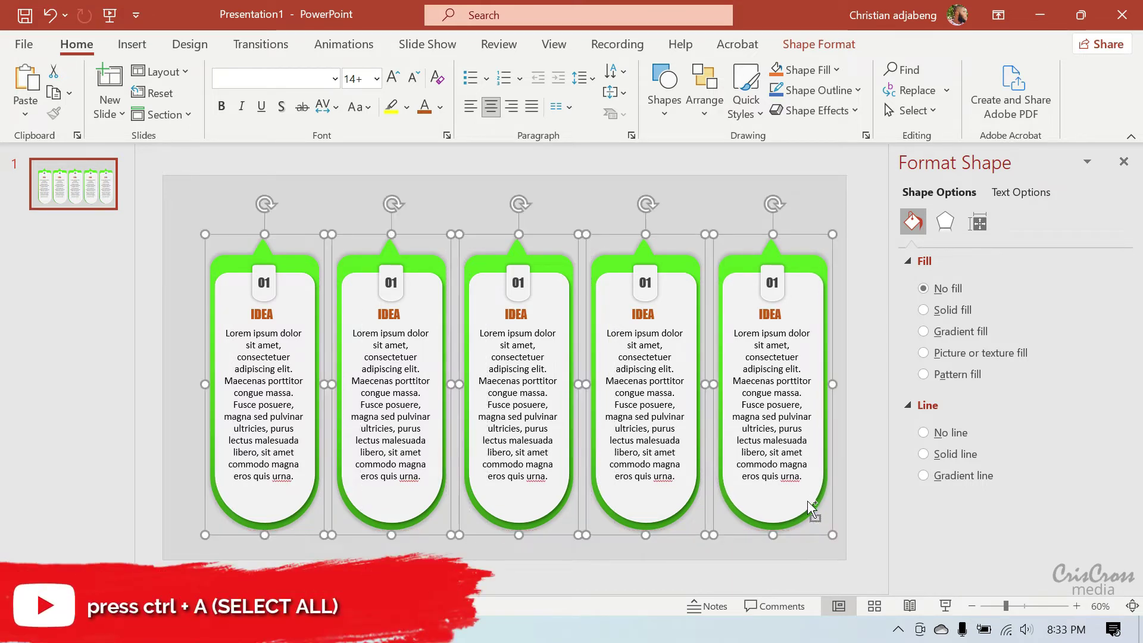
pyautogui.moveTo(660, 500); pyautogui.dragTo(649, 504)
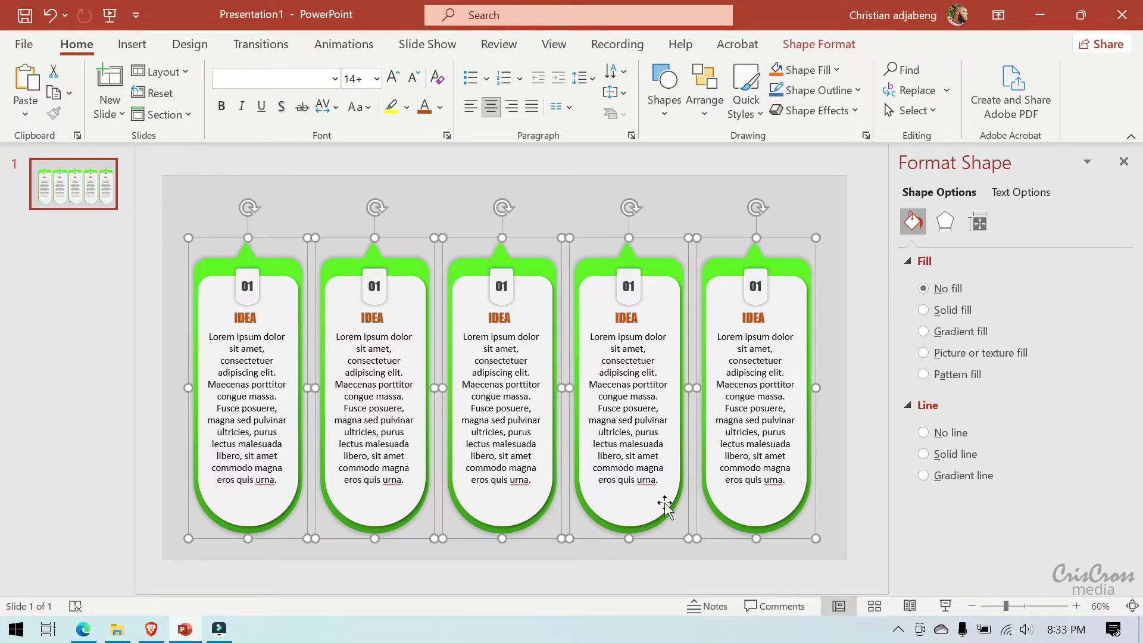
pyautogui.click(832, 330)
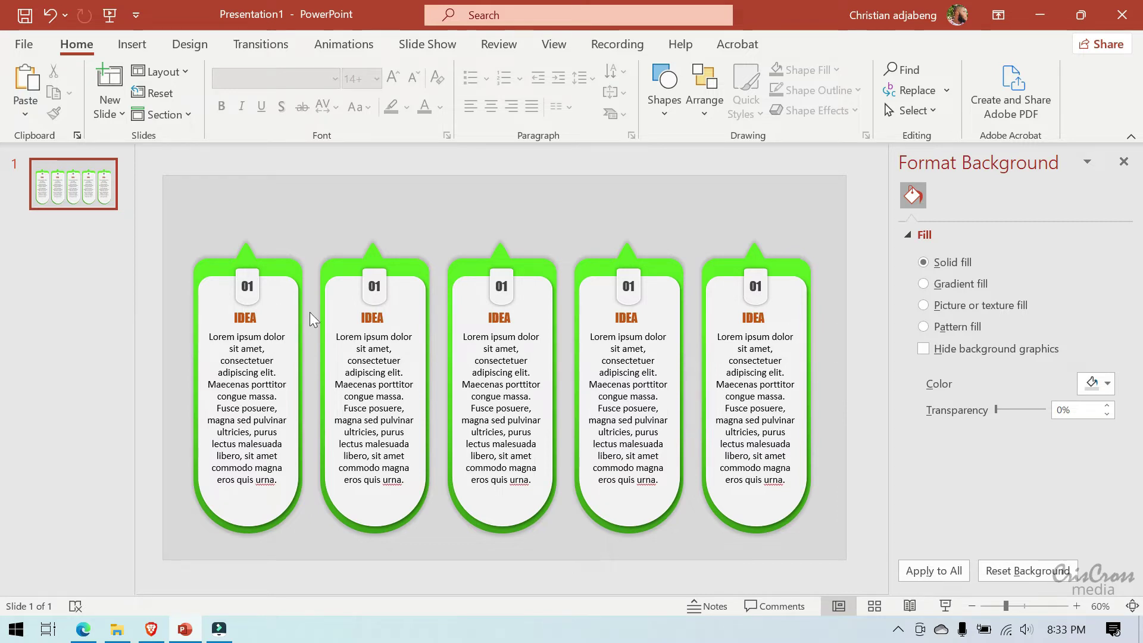
# Step: Retitle the second and third cards RESEARCH and PROCESS, widening RESEARCH onto one line
pyautogui.click(381, 317)
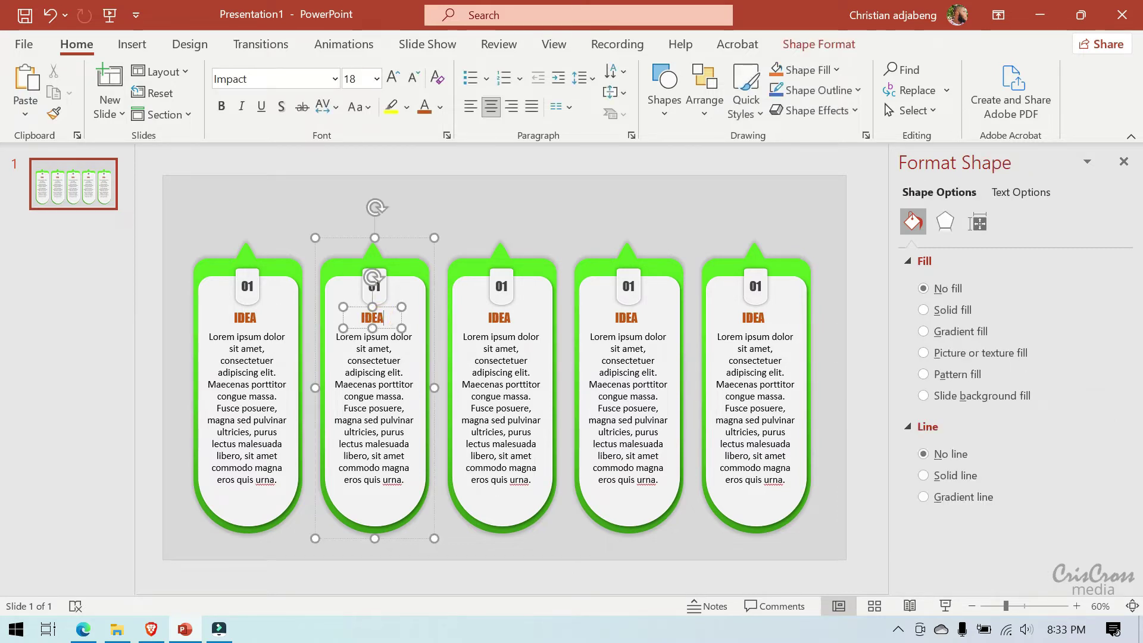
pyautogui.doubleClick(380, 319)
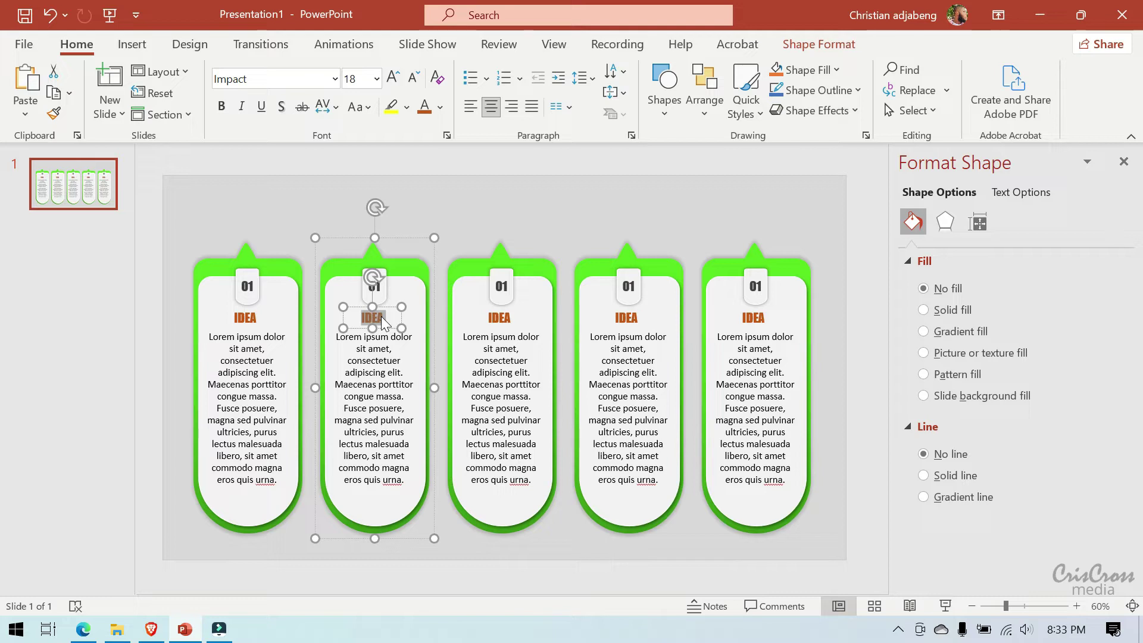
pyautogui.write('RESE')
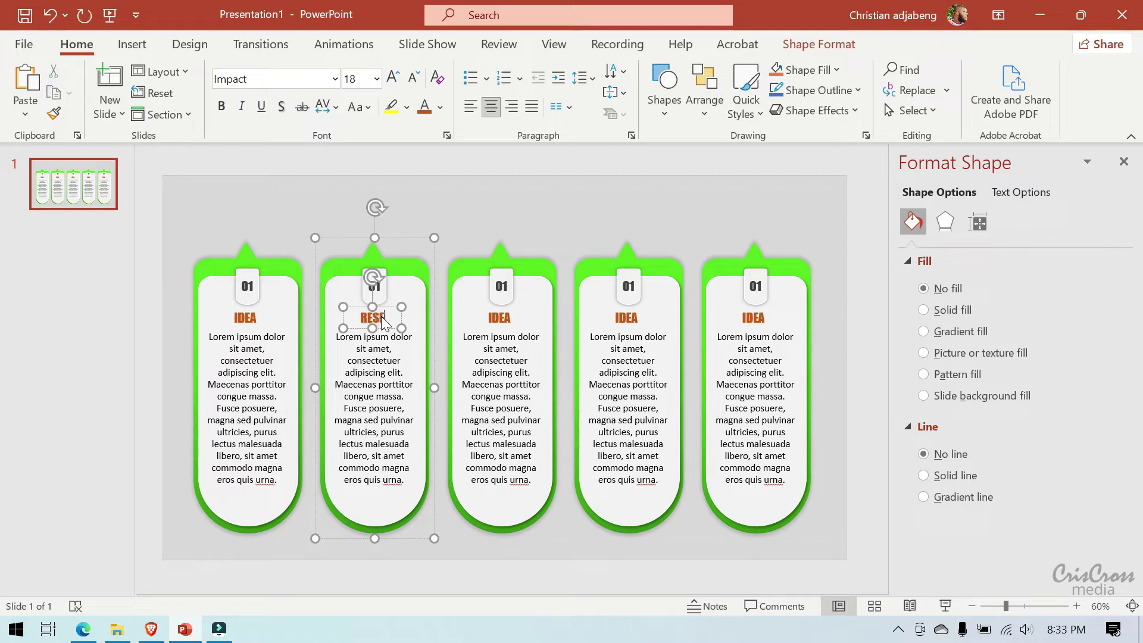
pyautogui.write('A')
pyautogui.write('RCH')
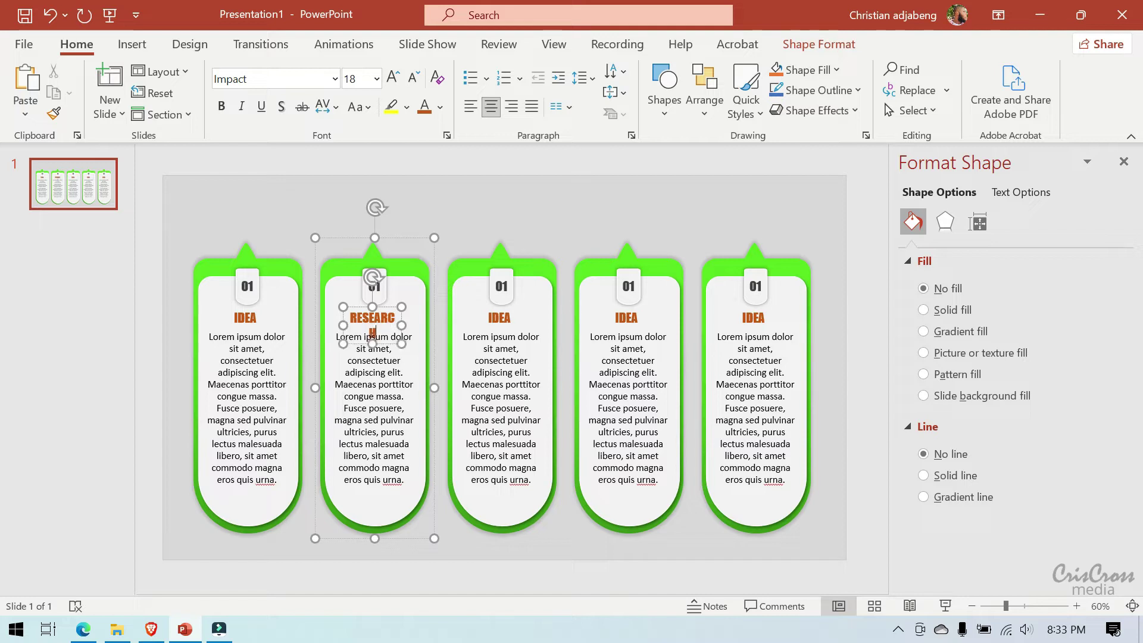
pyautogui.moveTo(401, 344); pyautogui.dragTo(410, 327)
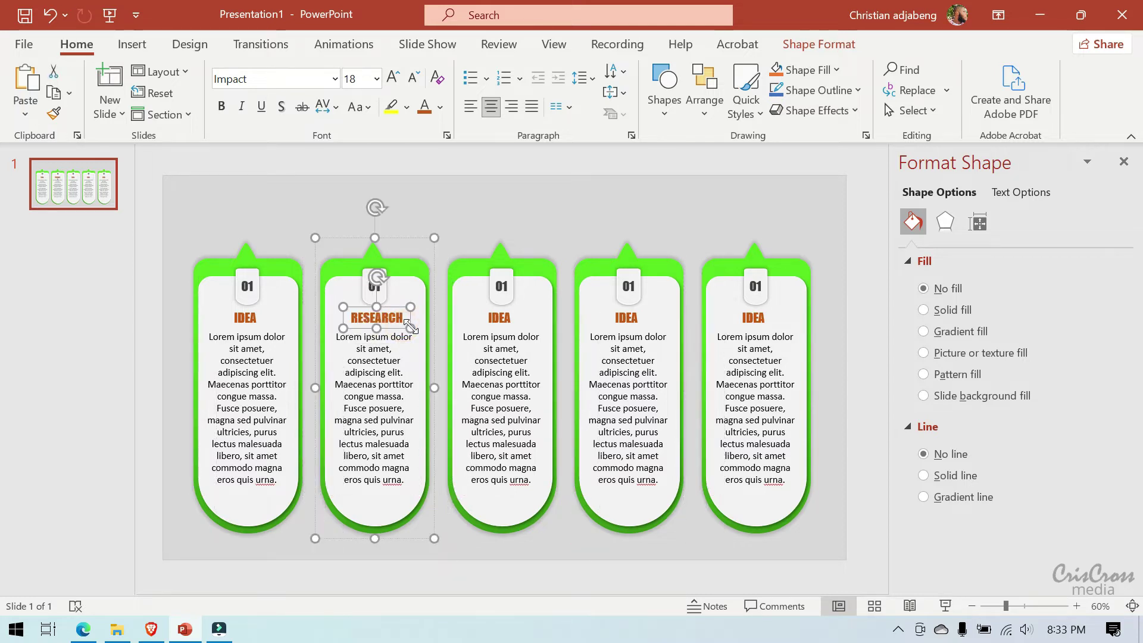
pyautogui.click(510, 317)
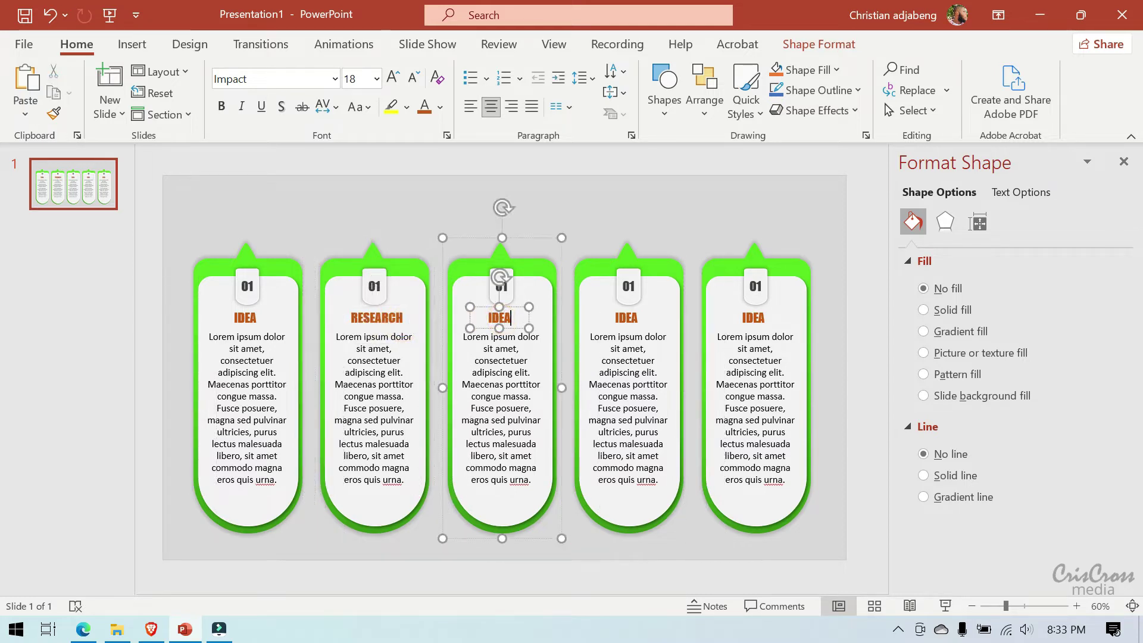
pyautogui.click(508, 320)
pyautogui.doubleClick(510, 320)
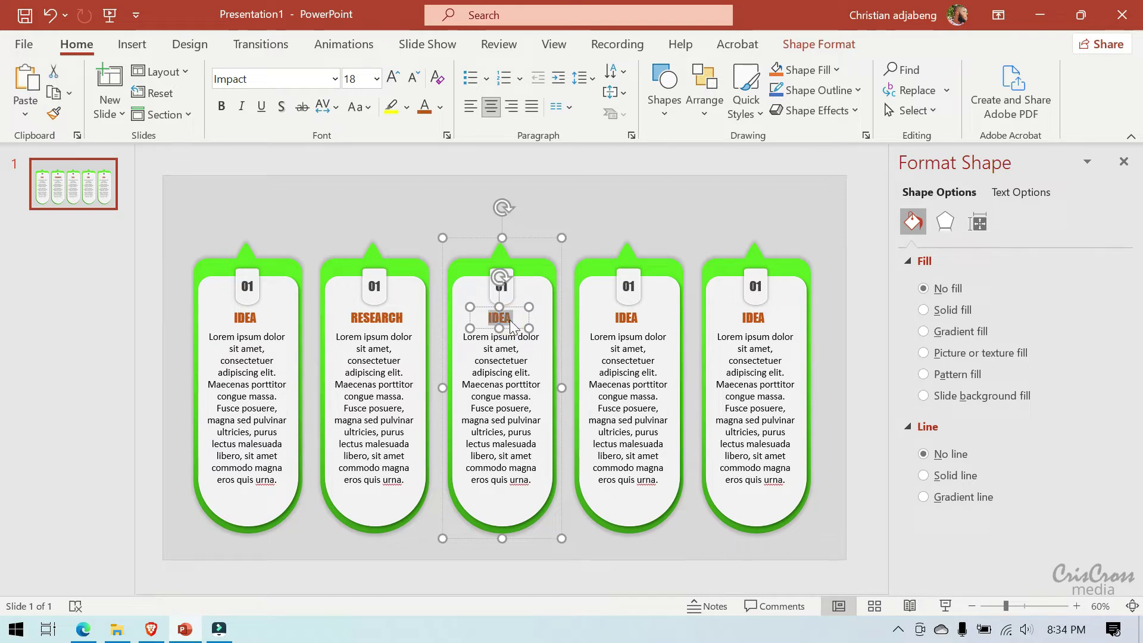
pyautogui.write('P')
pyautogui.write('R')
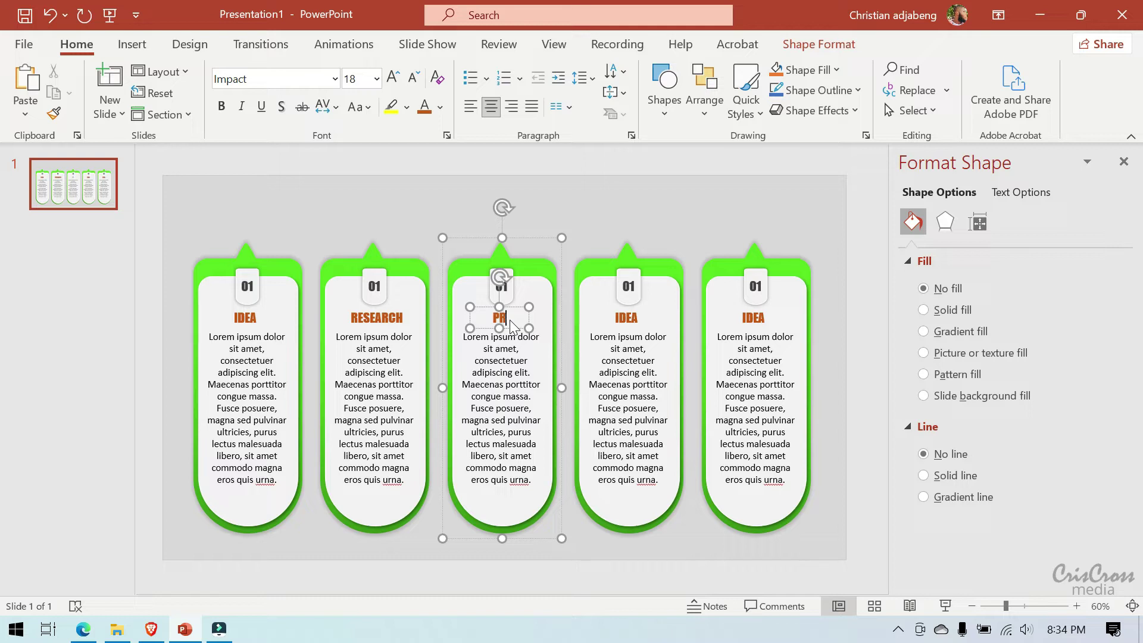
pyautogui.write('OCES')
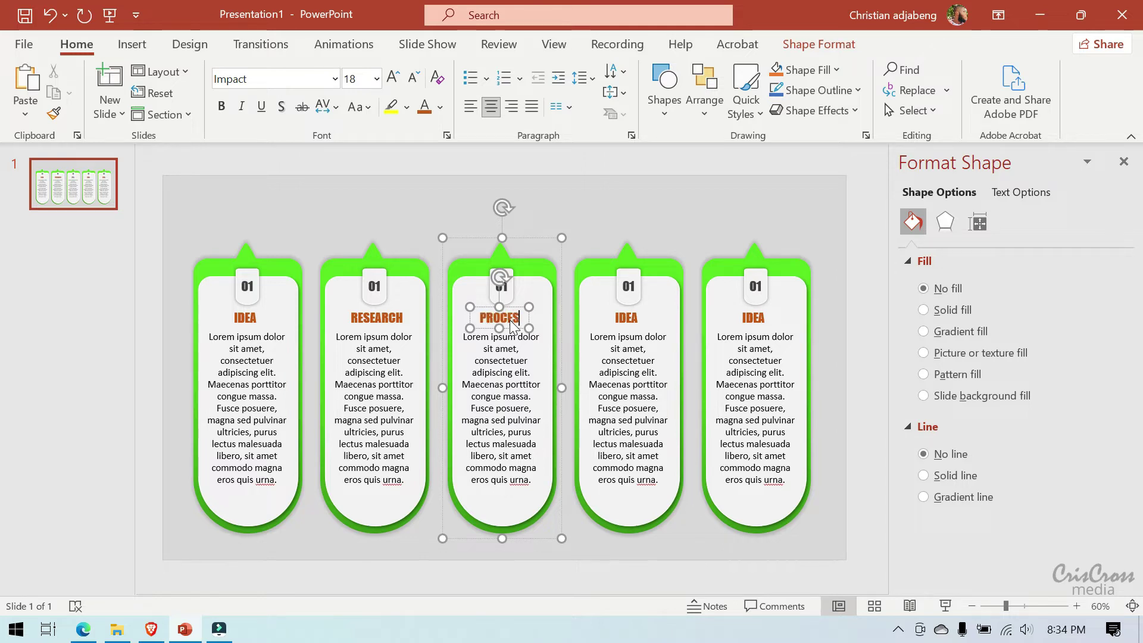
pyautogui.write('S')
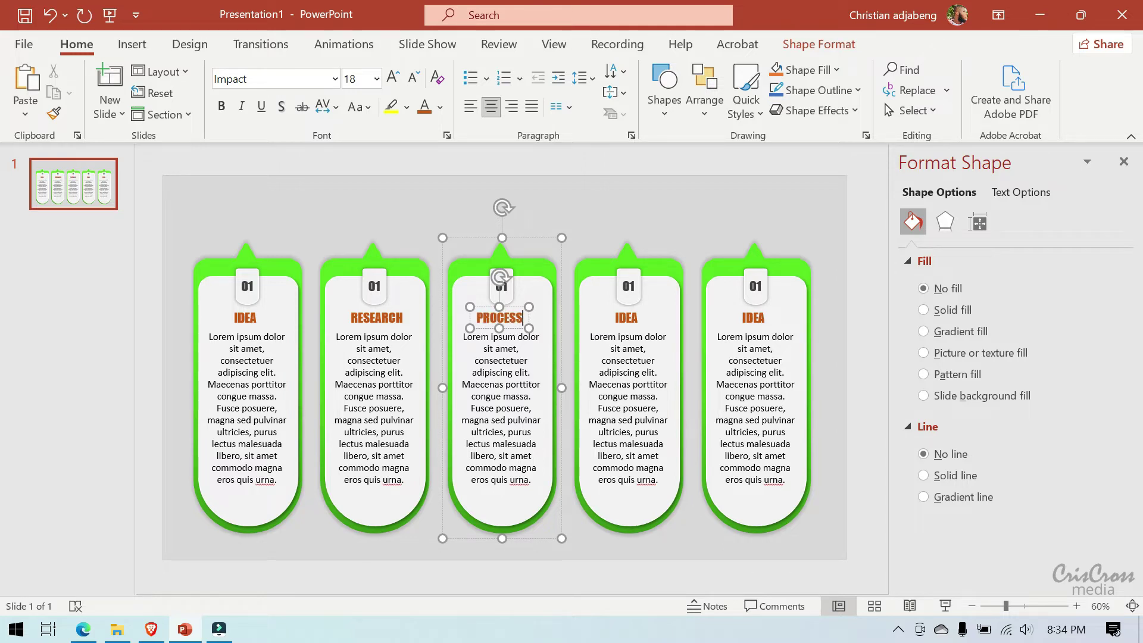
# Step: Retitle the fourth card LAUNCHING on one line and the fifth card GOAL
pyautogui.click(628, 318)
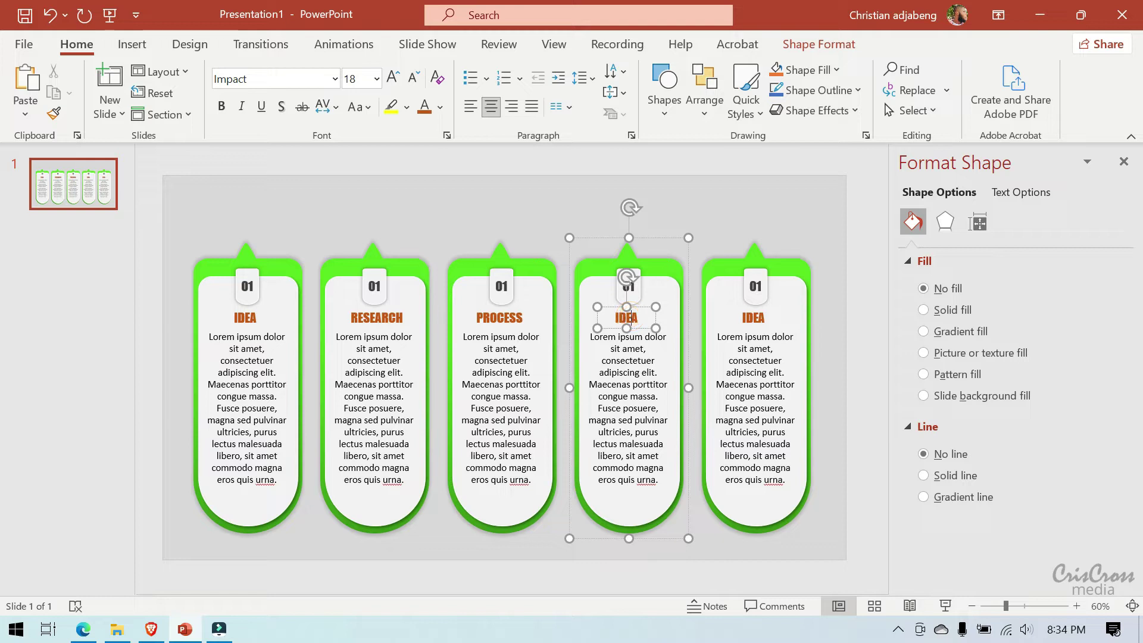
pyautogui.doubleClick(629, 317)
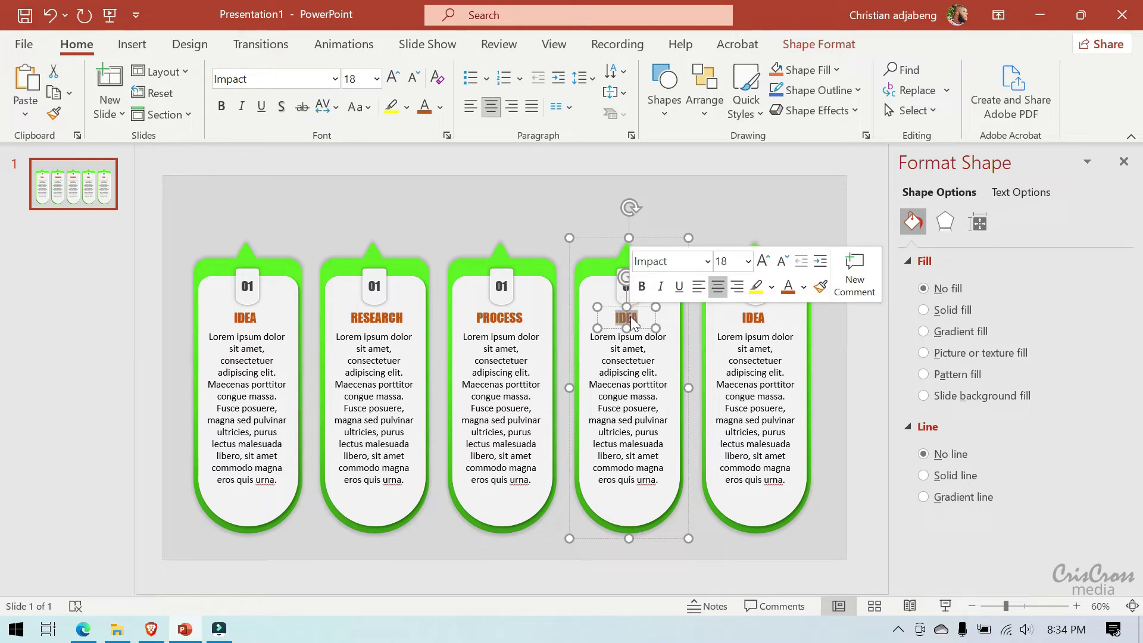
pyautogui.write('LA')
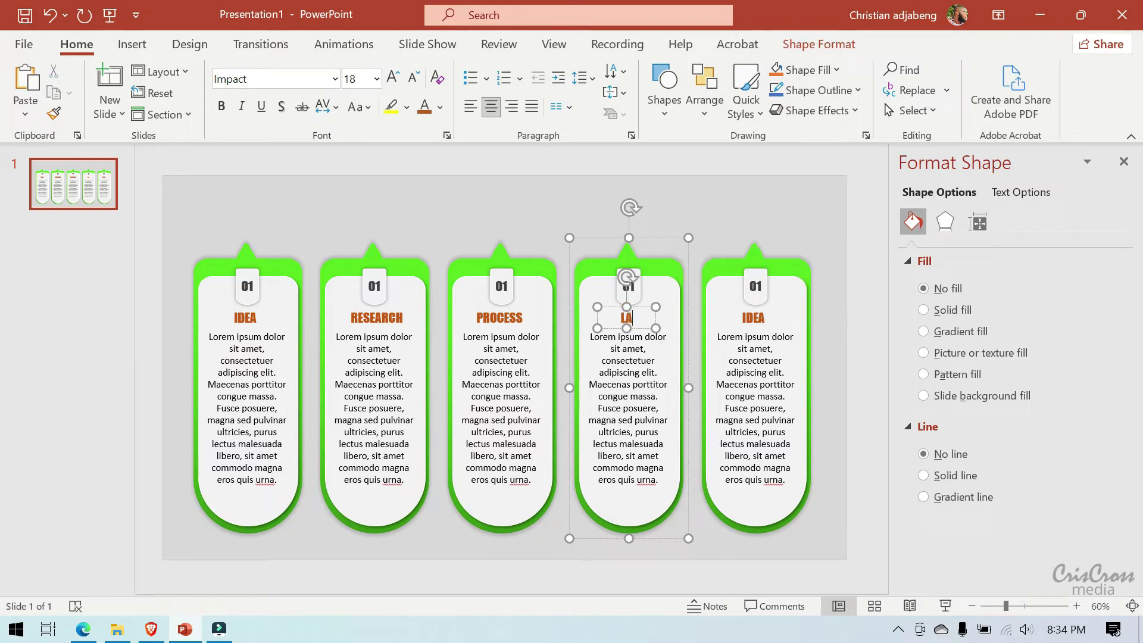
pyautogui.write('UNCH')
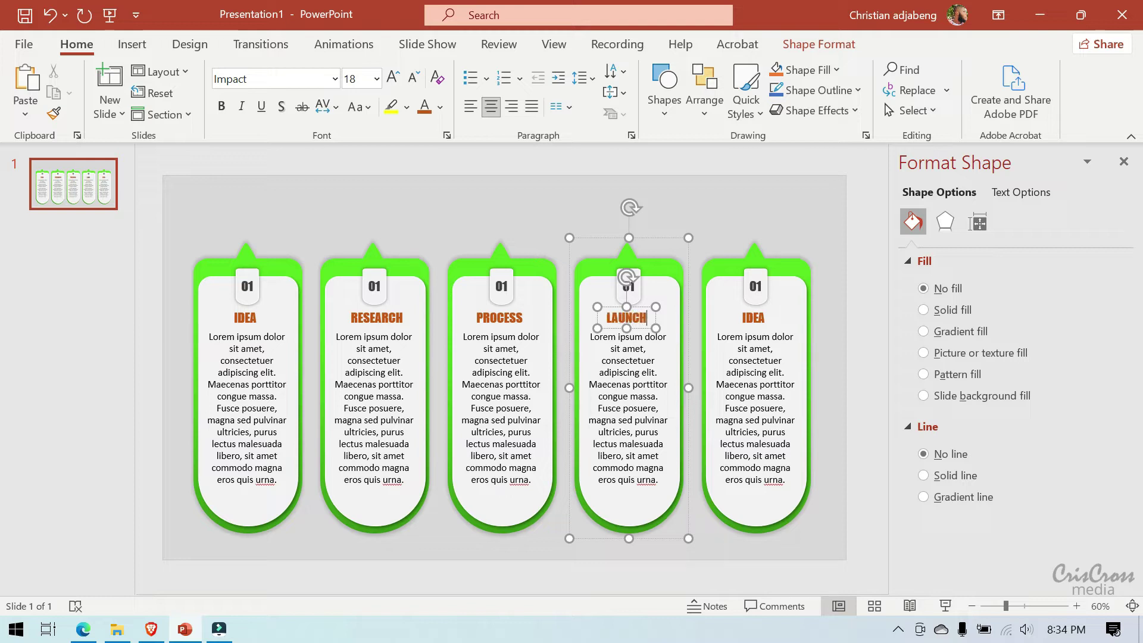
pyautogui.write('ING')
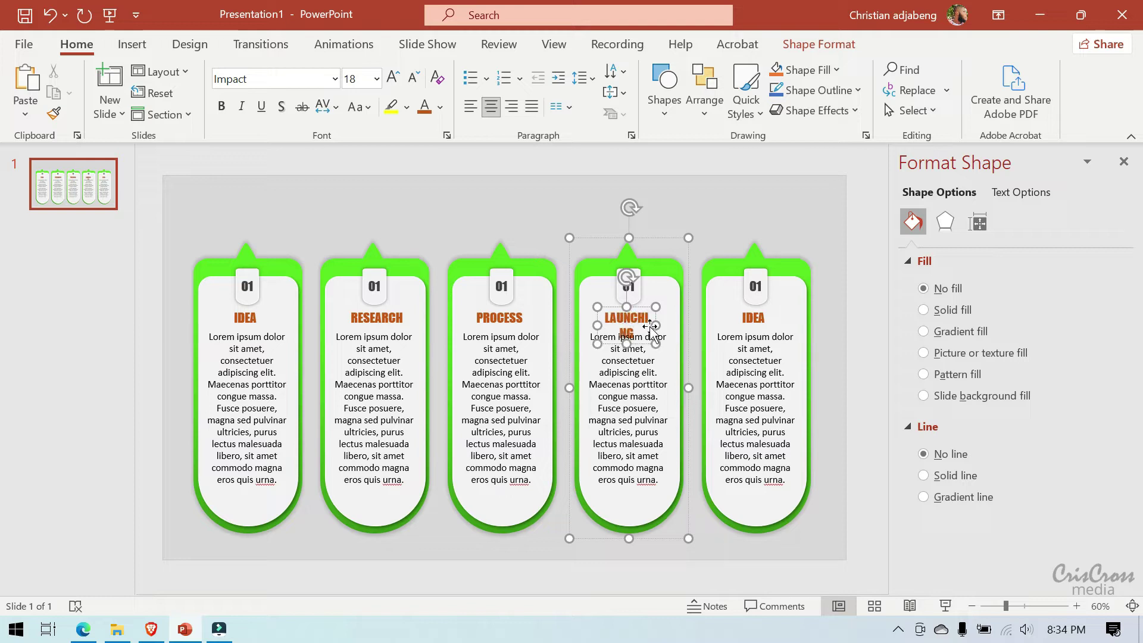
pyautogui.moveTo(656, 325); pyautogui.dragTo(667, 325)
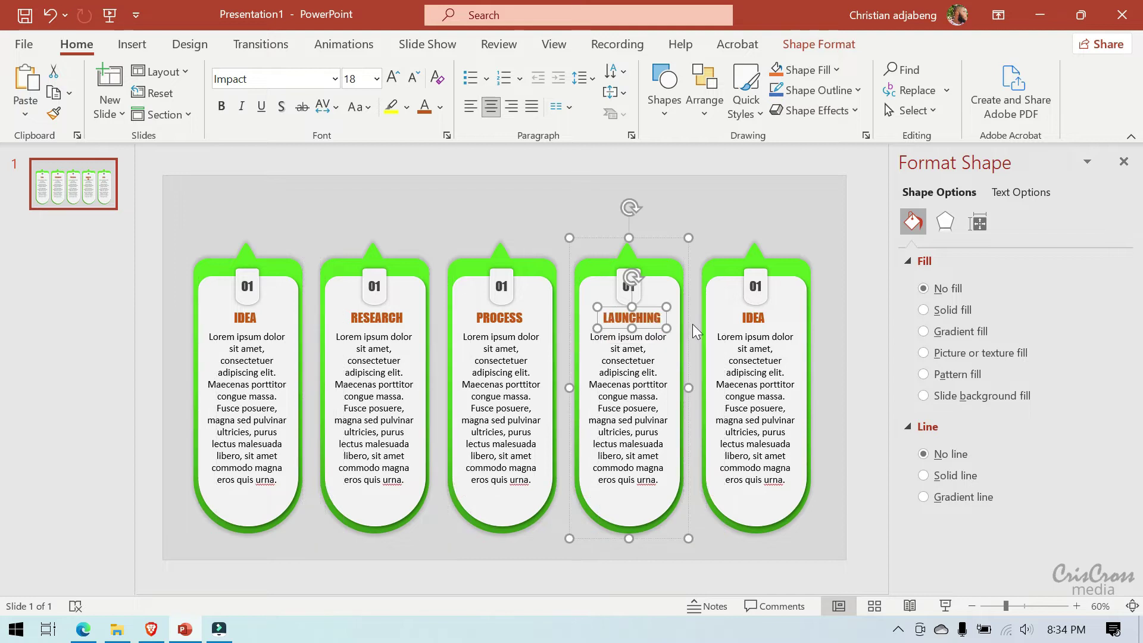
pyautogui.click(738, 315)
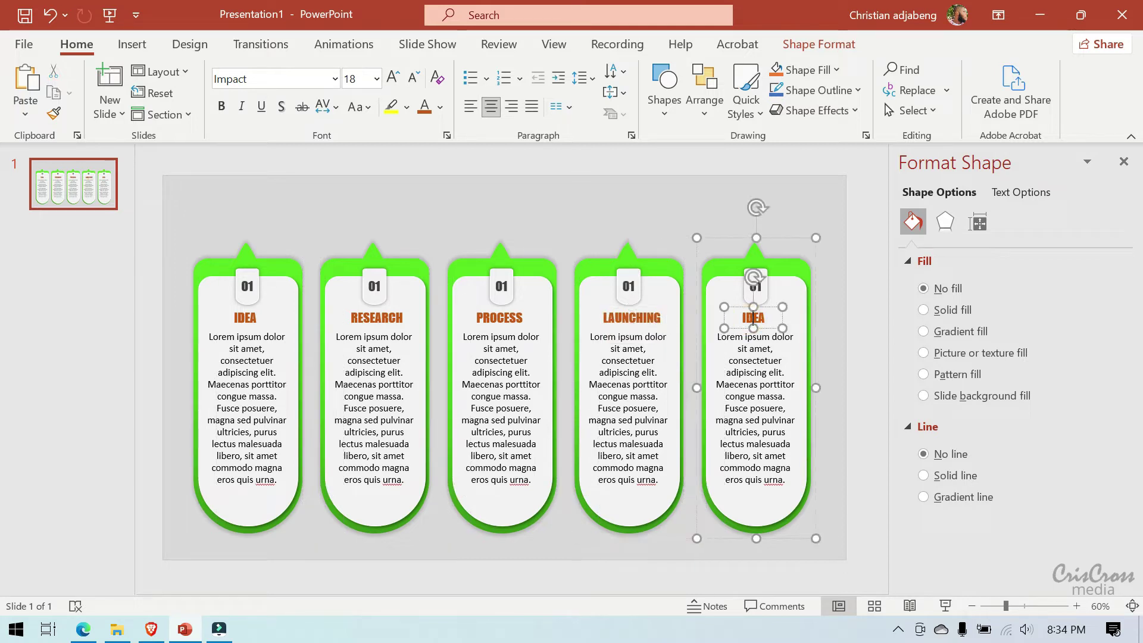
pyautogui.doubleClick(752, 318)
pyautogui.write('G')
pyautogui.write('OAL')
pyautogui.click(407, 317)
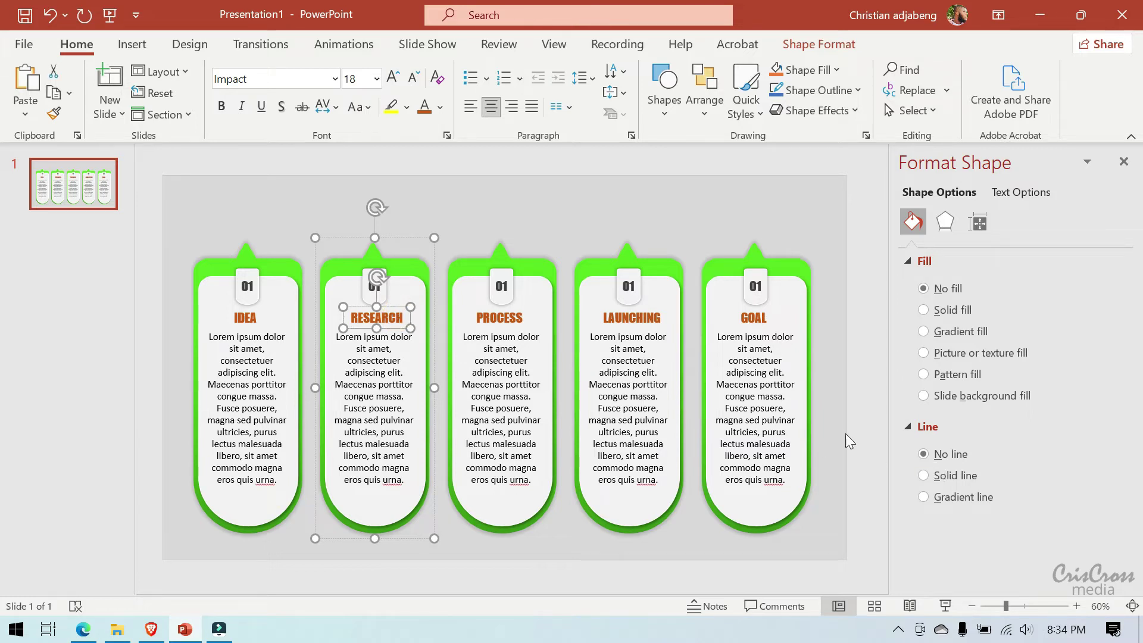
# Step: Colour the RESEARCH heading a custom magenta shade
pyautogui.click(443, 107)
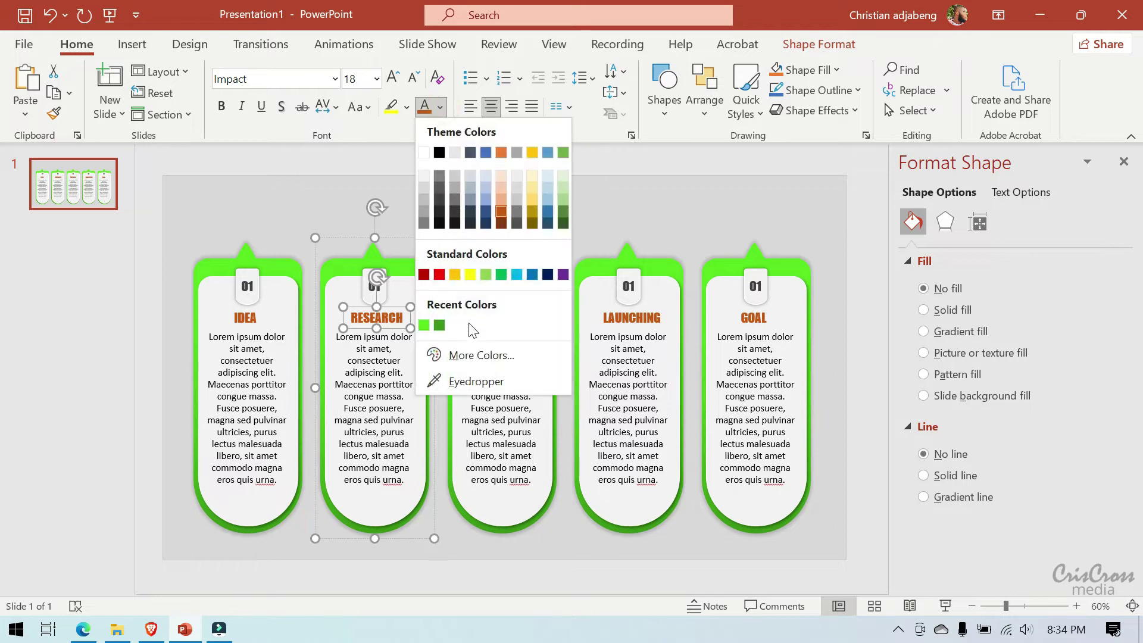
pyautogui.click(476, 355)
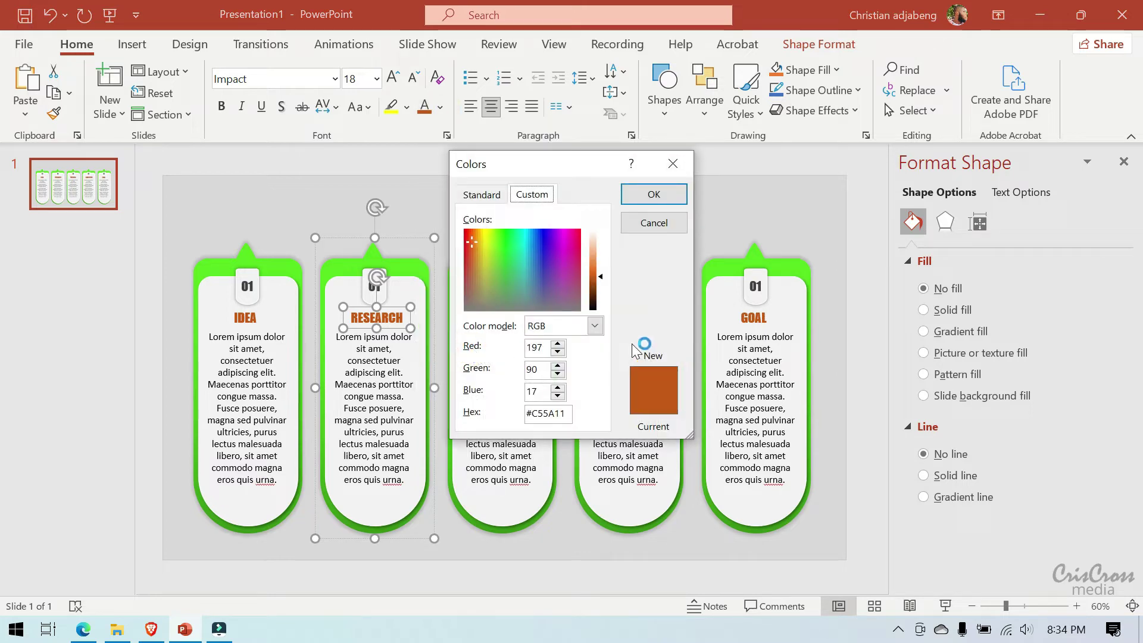
pyautogui.click(572, 252)
pyautogui.moveTo(573, 251); pyautogui.dragTo(568, 247)
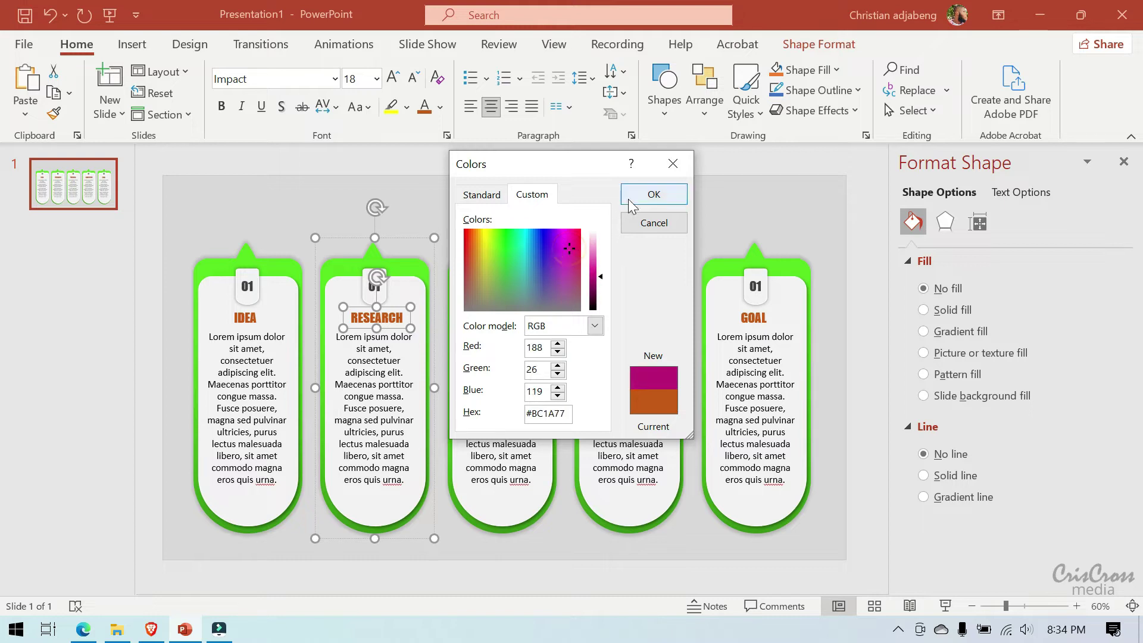
pyautogui.click(653, 194)
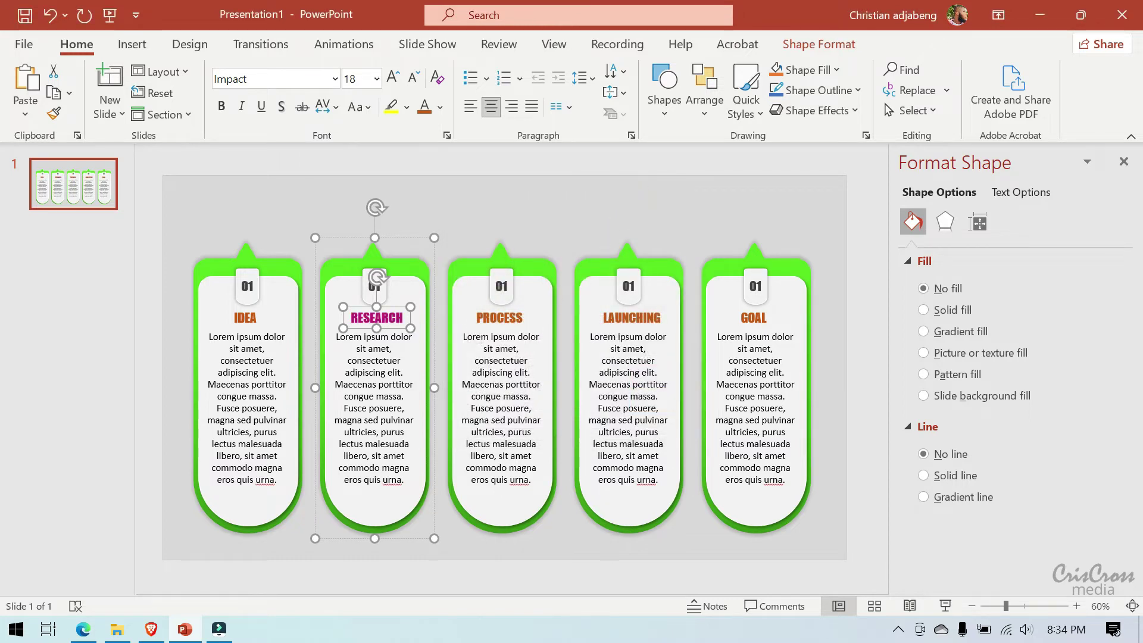
# Step: Colour the PROCESS heading purple, LAUNCHING dark blue and GOAL green
pyautogui.click(515, 317)
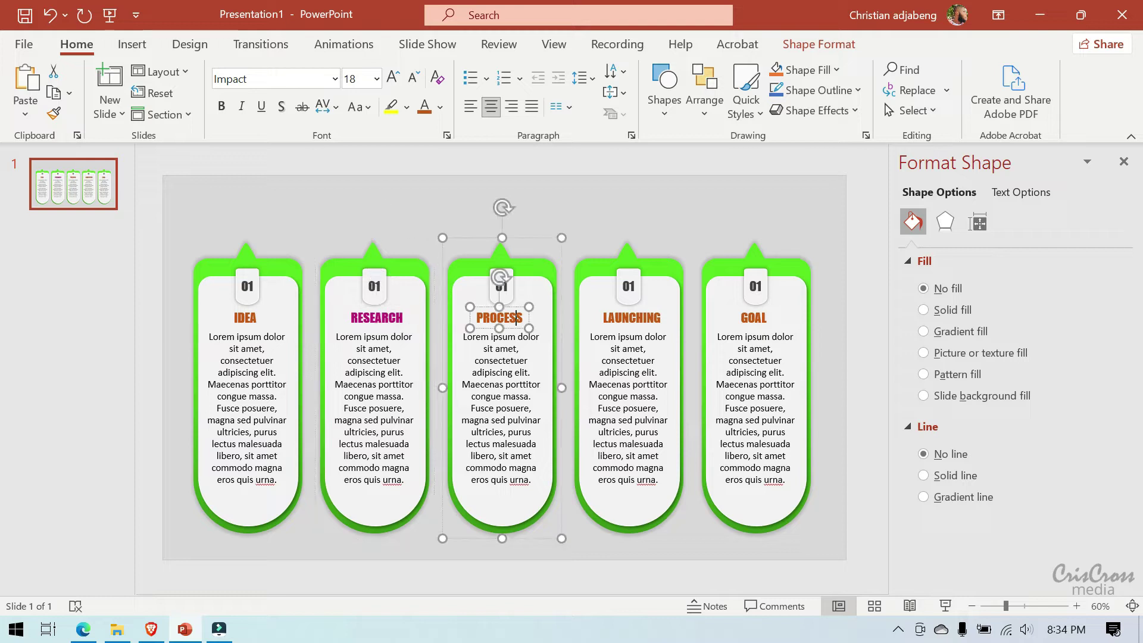
pyautogui.click(444, 108)
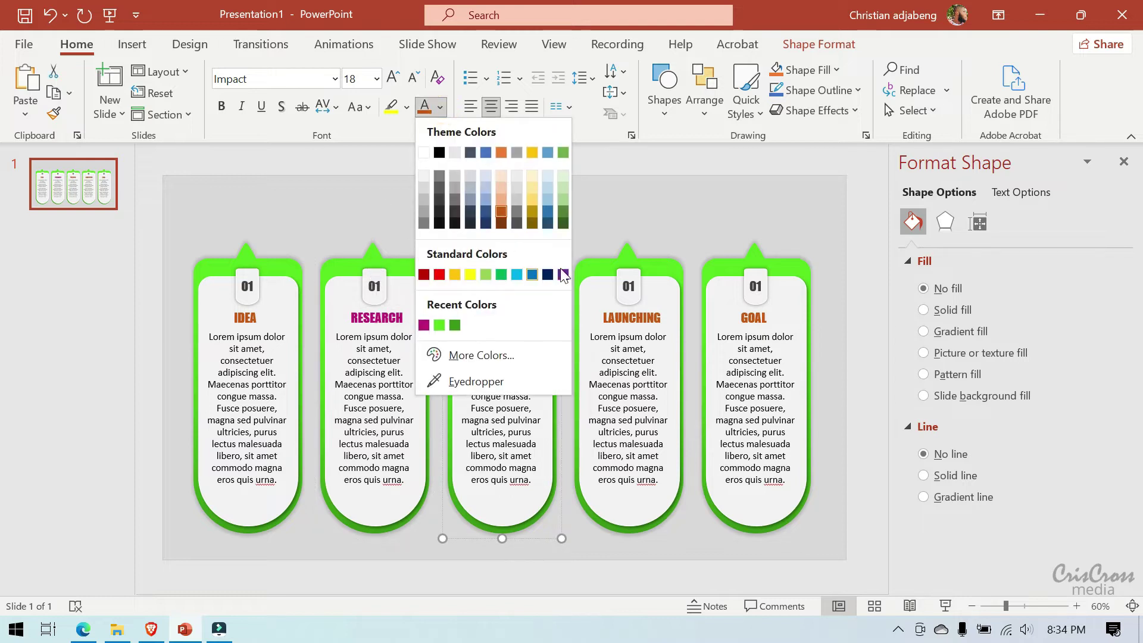
pyautogui.click(563, 274)
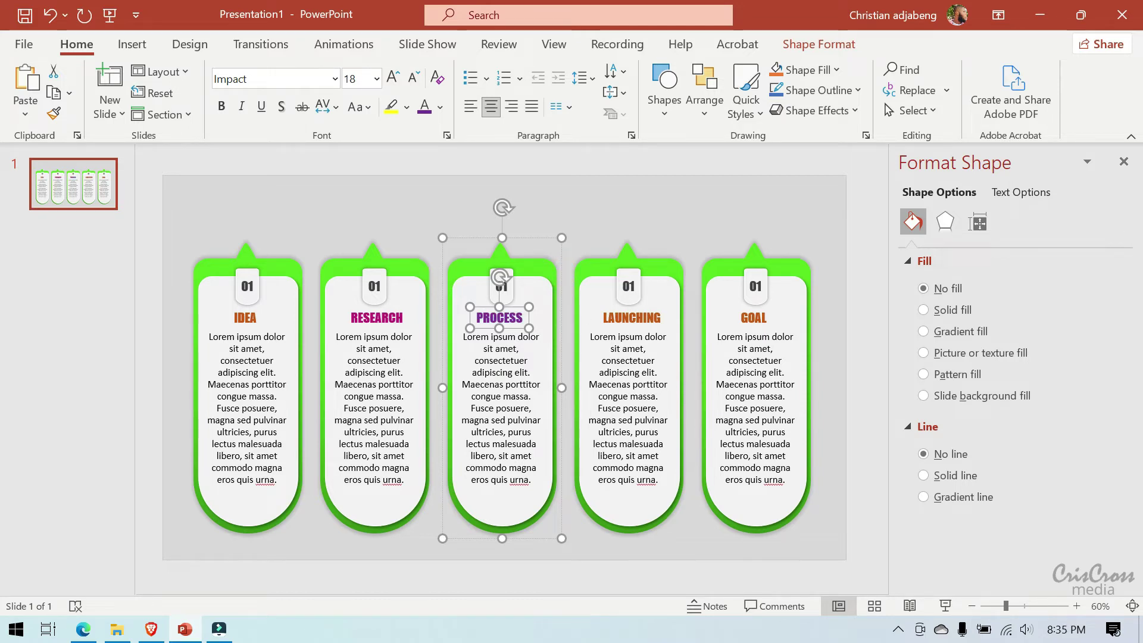
pyautogui.click(656, 304)
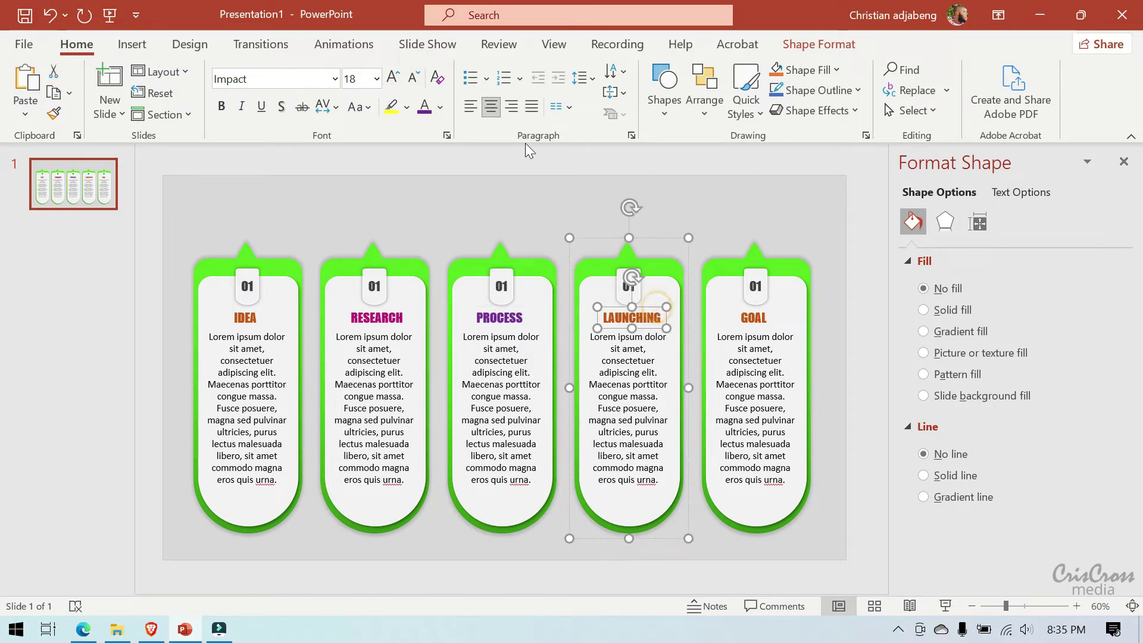
pyautogui.click(441, 107)
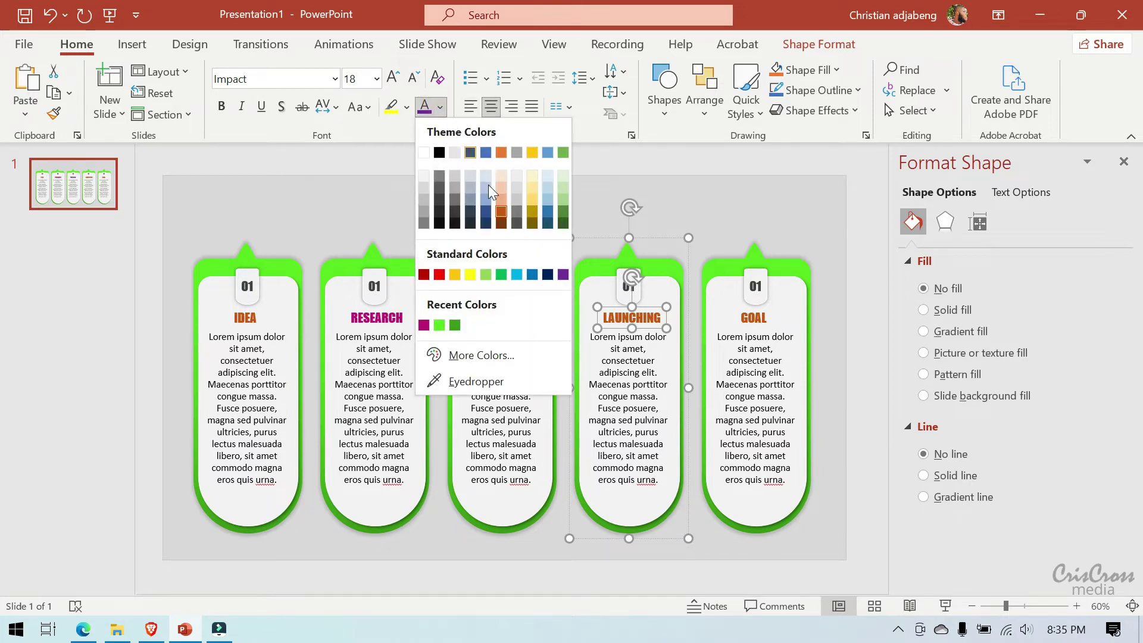
pyautogui.click(484, 212)
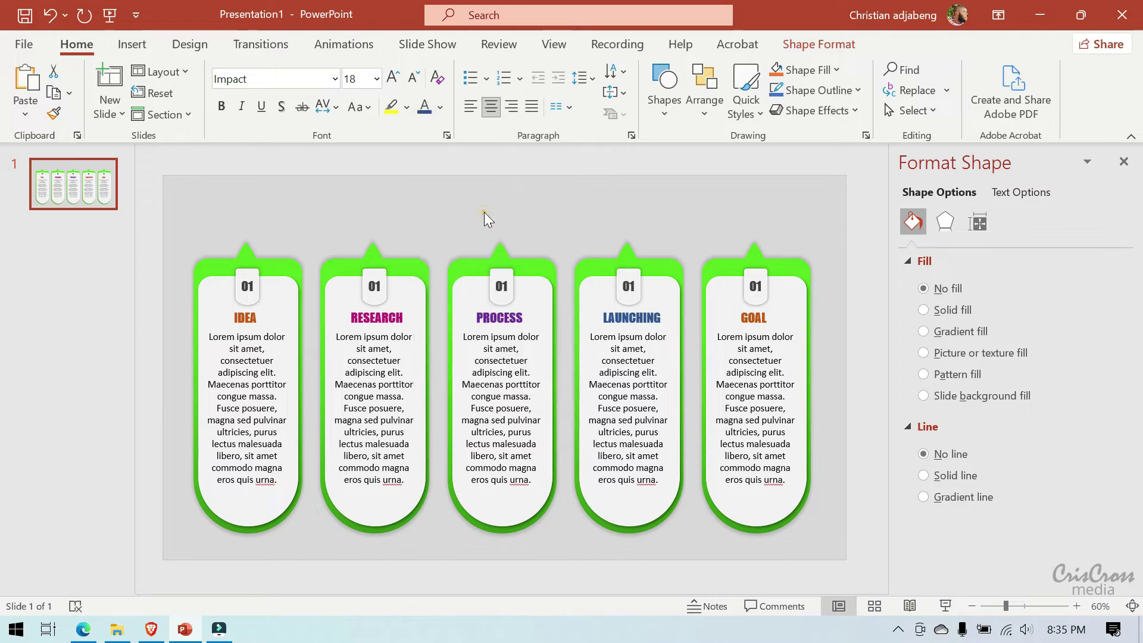
pyautogui.click(753, 316)
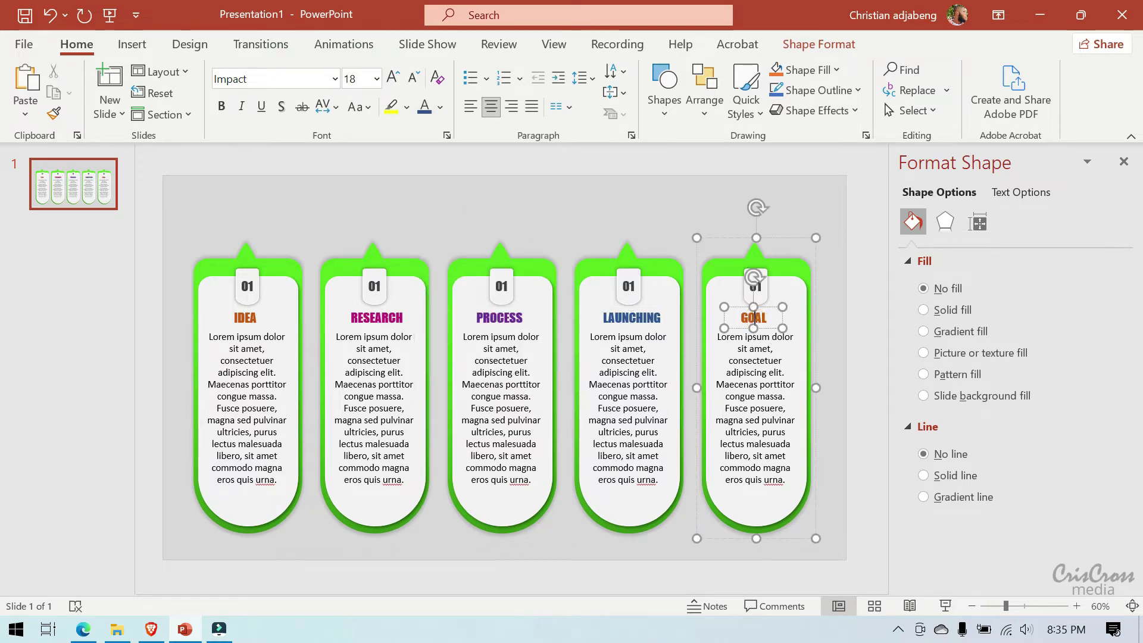
pyautogui.click(767, 307)
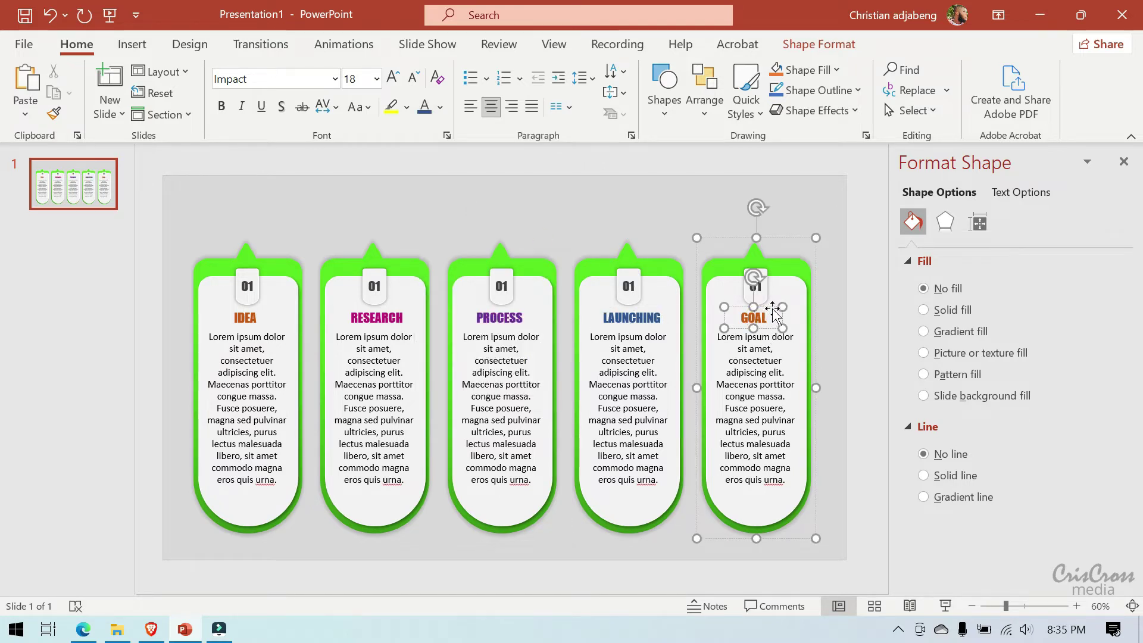
pyautogui.click(440, 107)
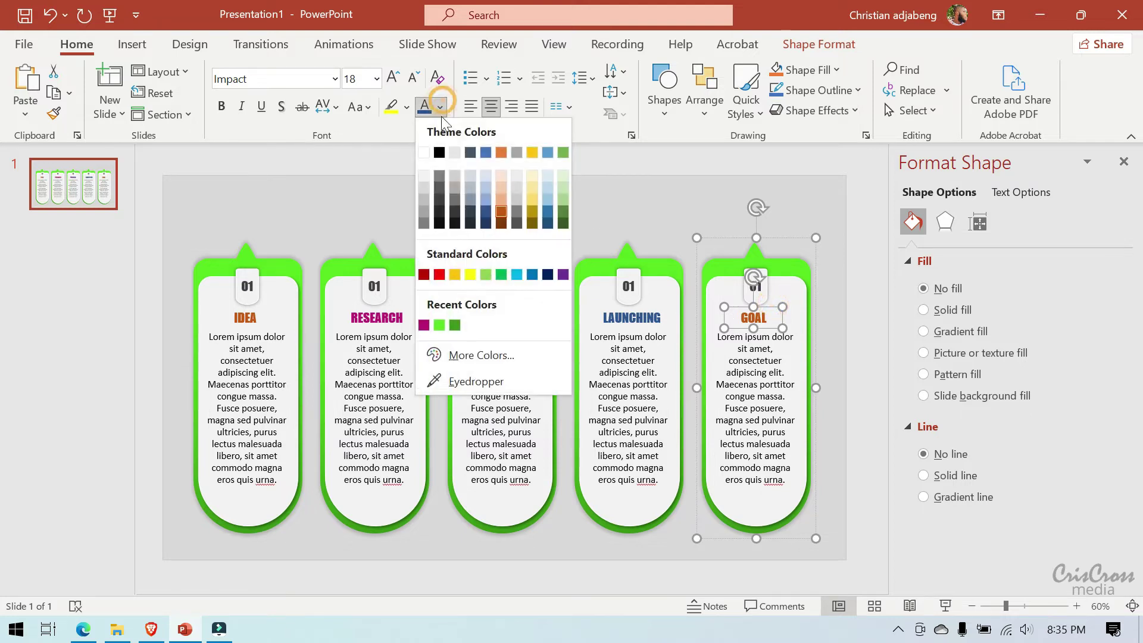
pyautogui.click(501, 275)
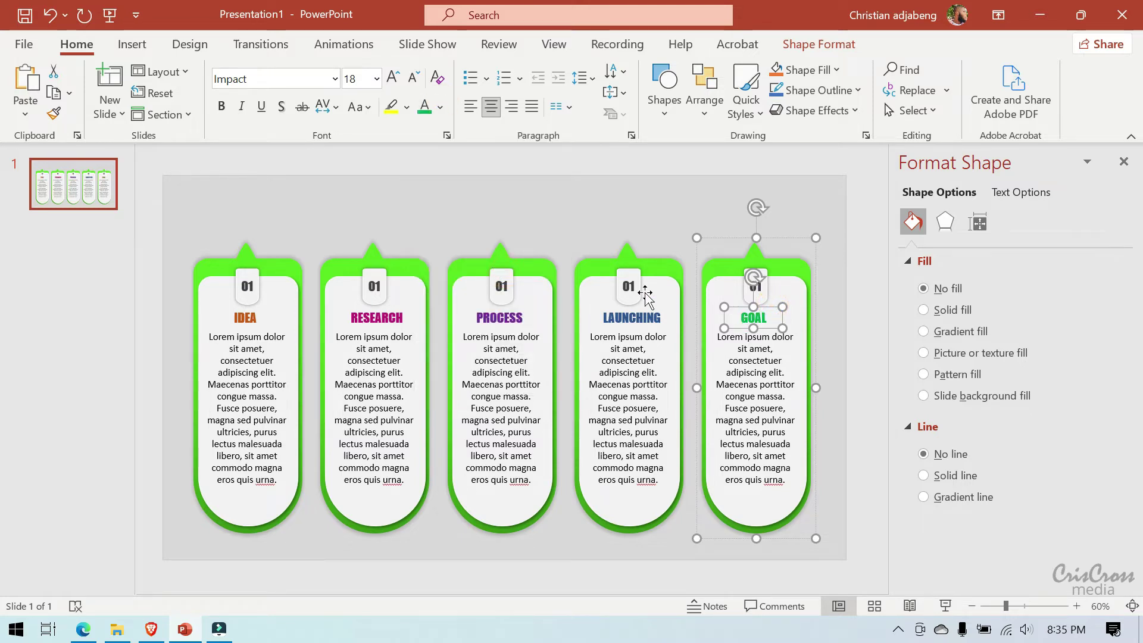
pyautogui.click(796, 266)
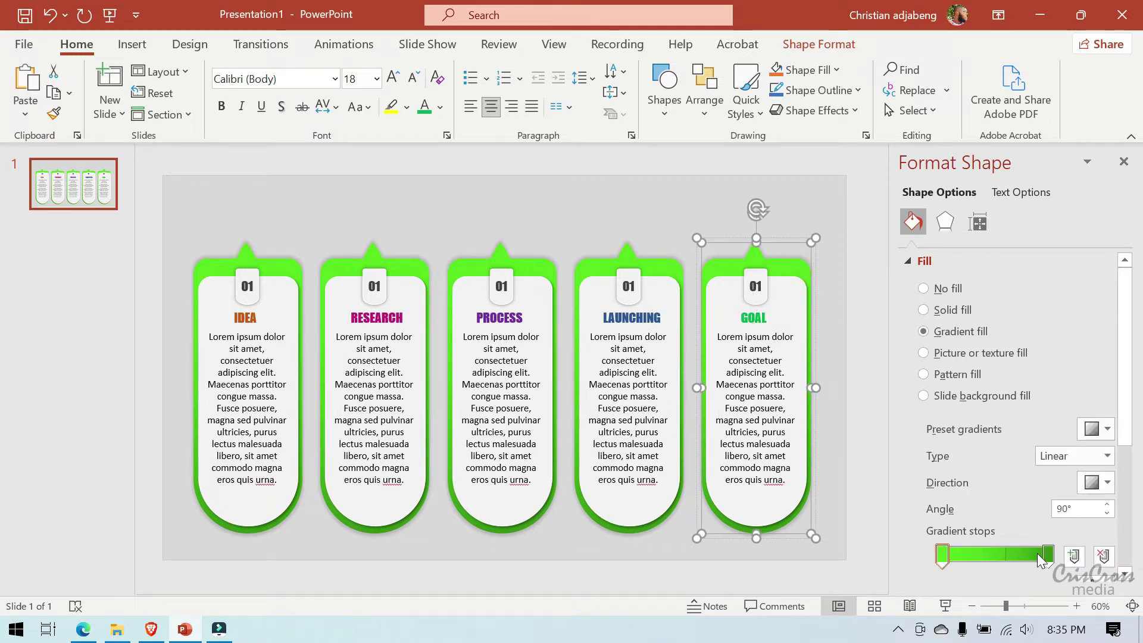
# Step: Set the GOAL frame's ending gradient stop to orange
pyautogui.click(1047, 554)
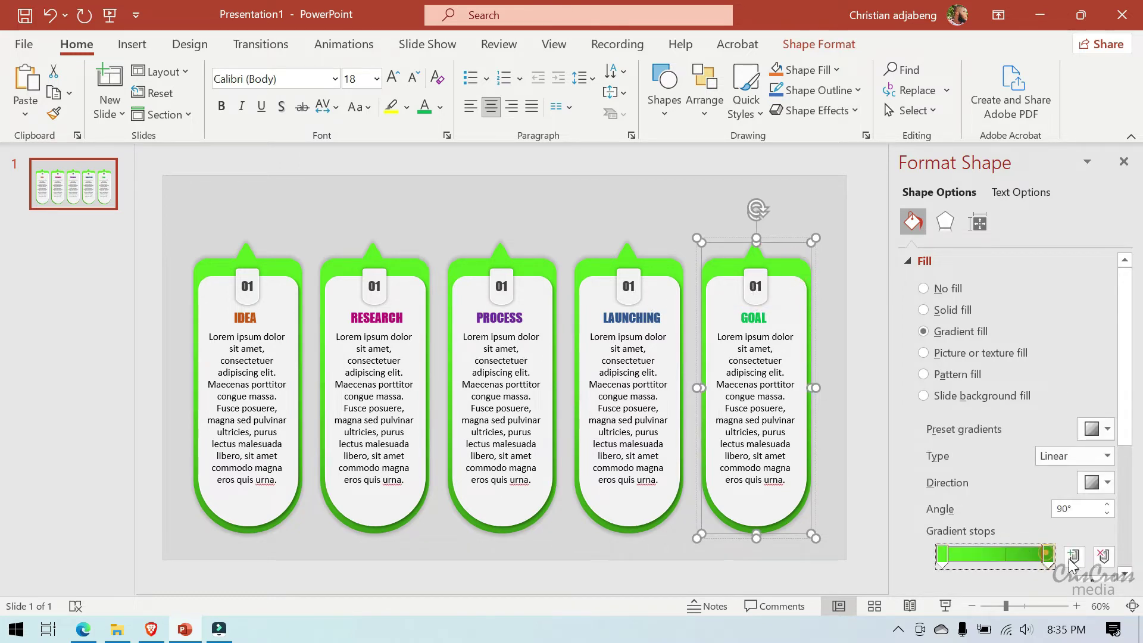
pyautogui.click(1124, 574)
pyautogui.click(1124, 574)
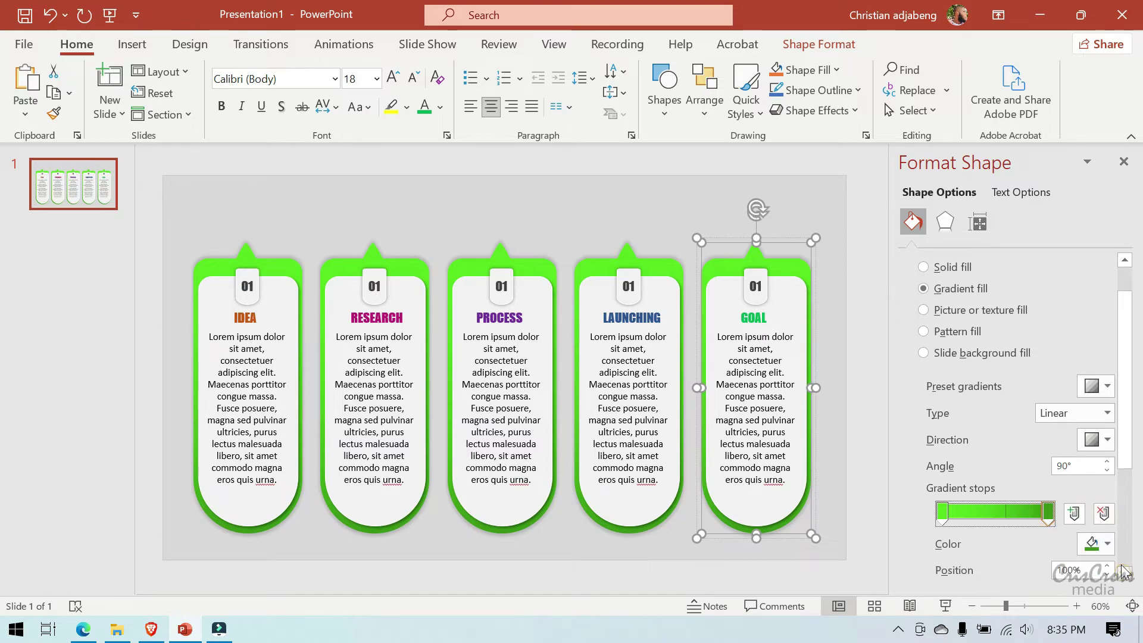
pyautogui.click(1098, 543)
pyautogui.click(1039, 503)
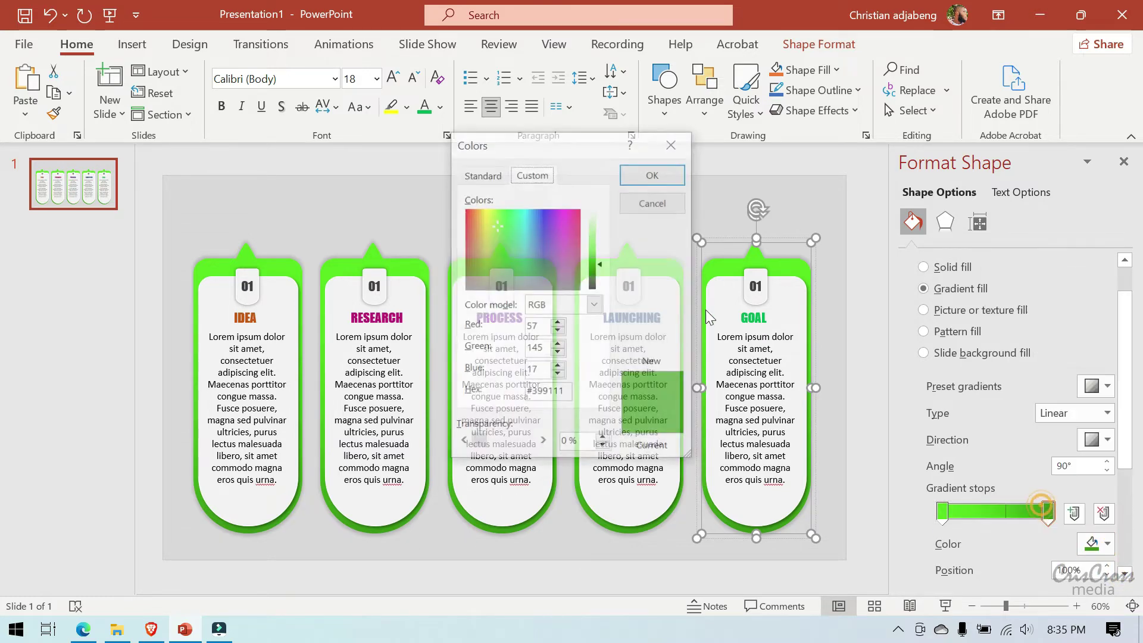
pyautogui.moveTo(478, 223); pyautogui.dragTo(475, 208)
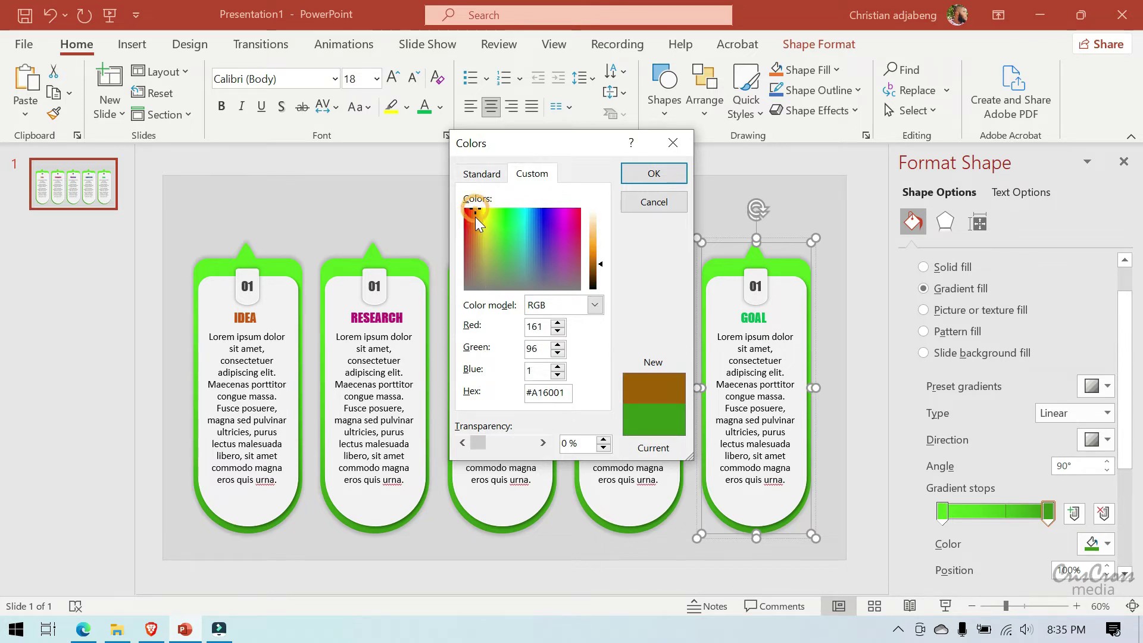
pyautogui.click(475, 217)
pyautogui.moveTo(474, 228); pyautogui.dragTo(476, 215)
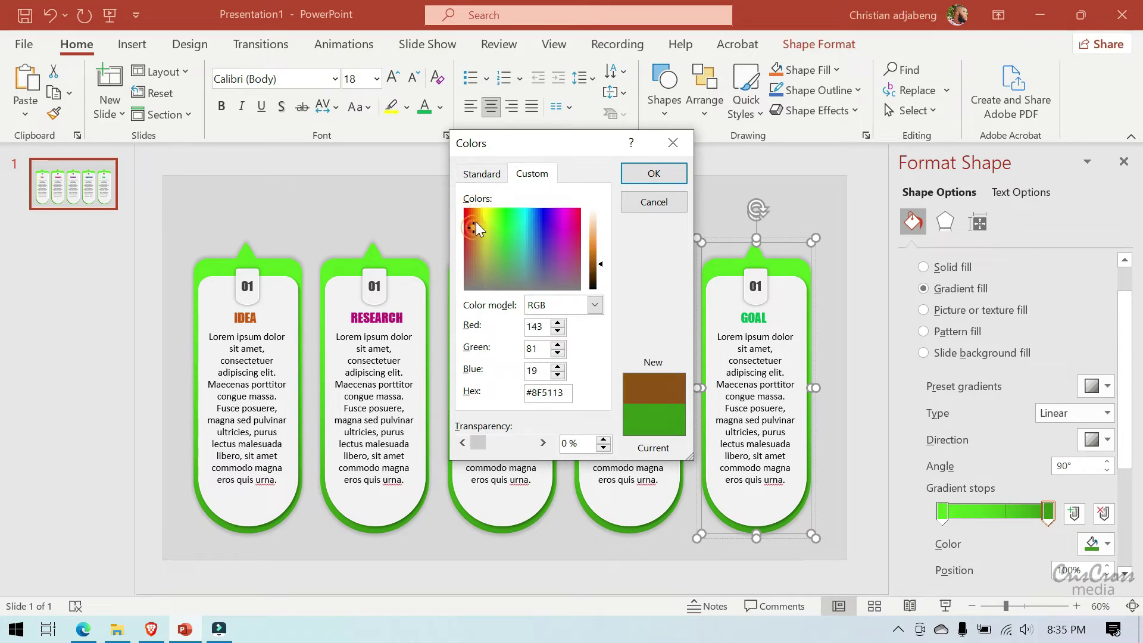
pyautogui.click(475, 231)
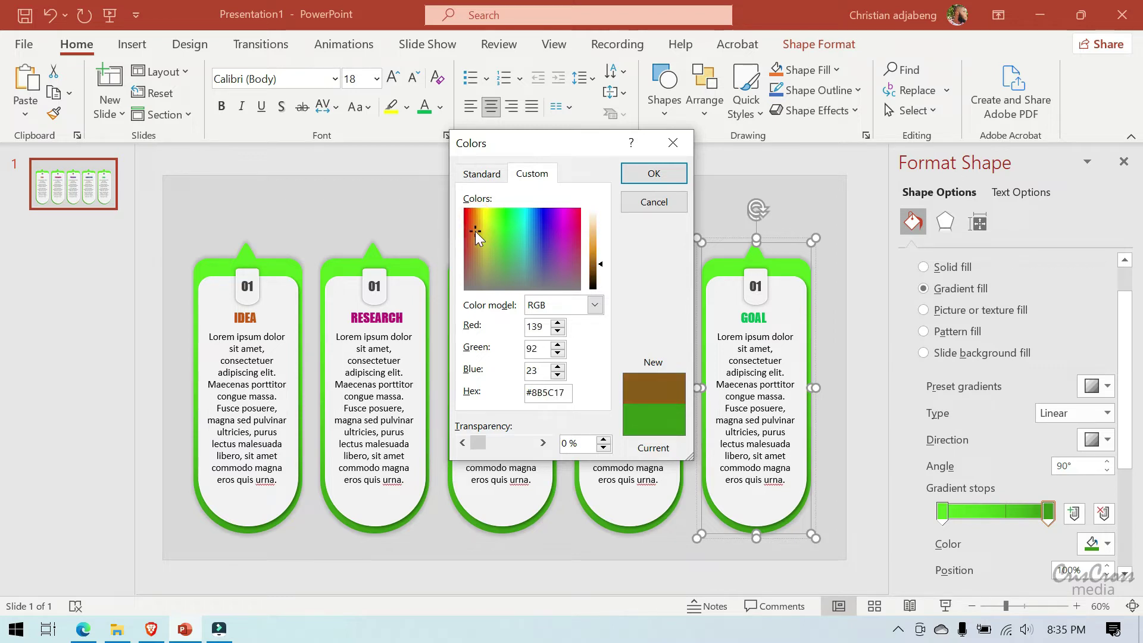
pyautogui.click(475, 217)
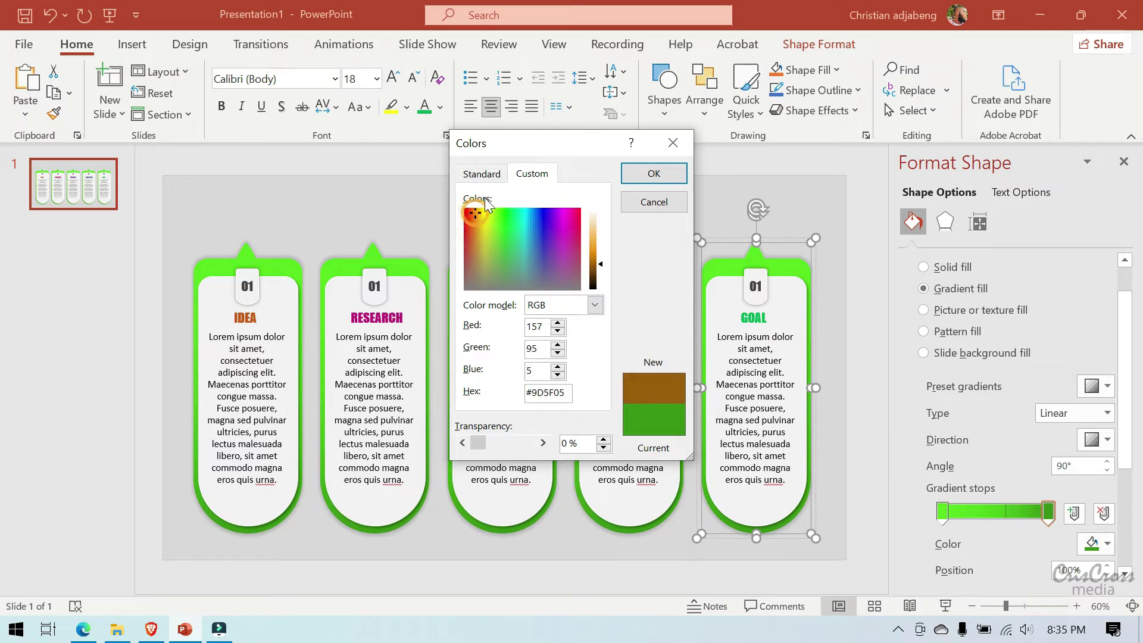
pyautogui.click(494, 174)
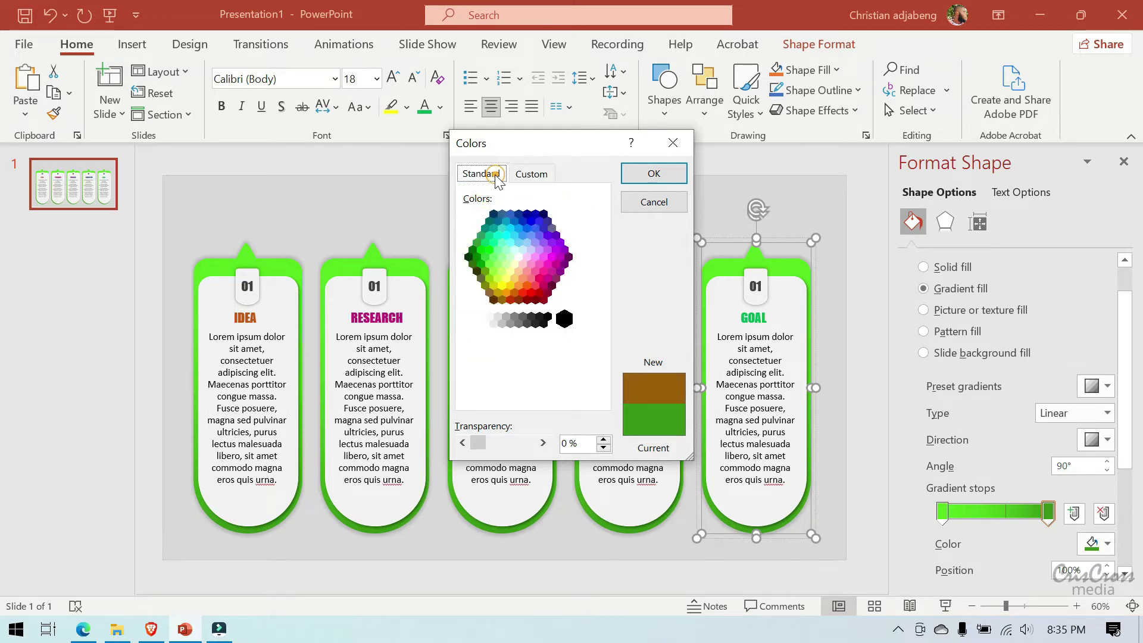
pyautogui.click(527, 285)
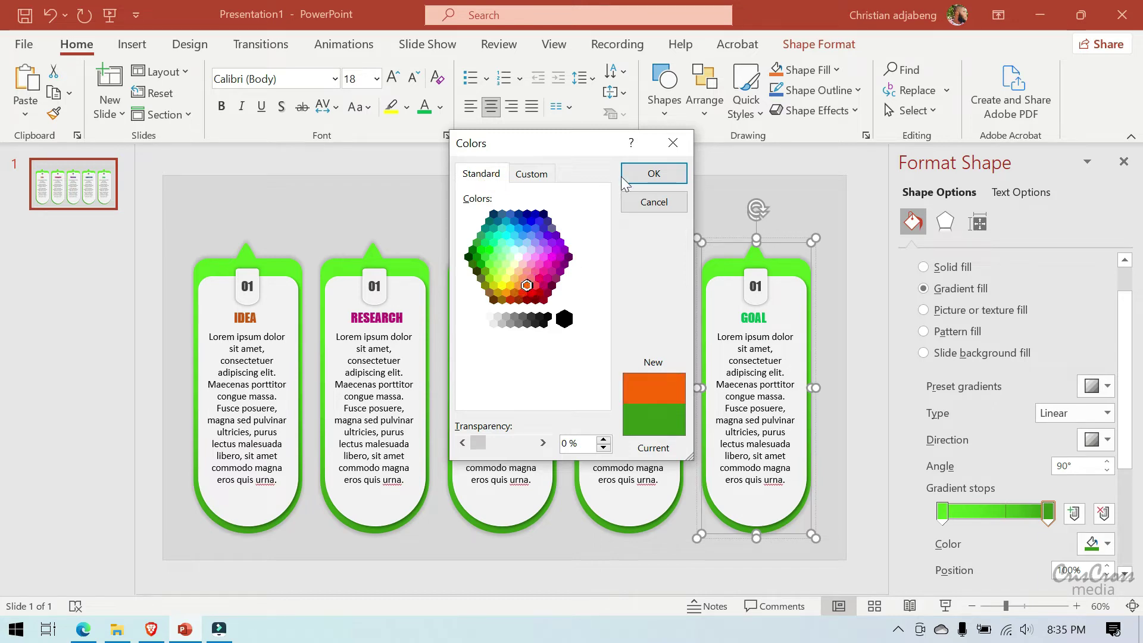
pyautogui.click(653, 173)
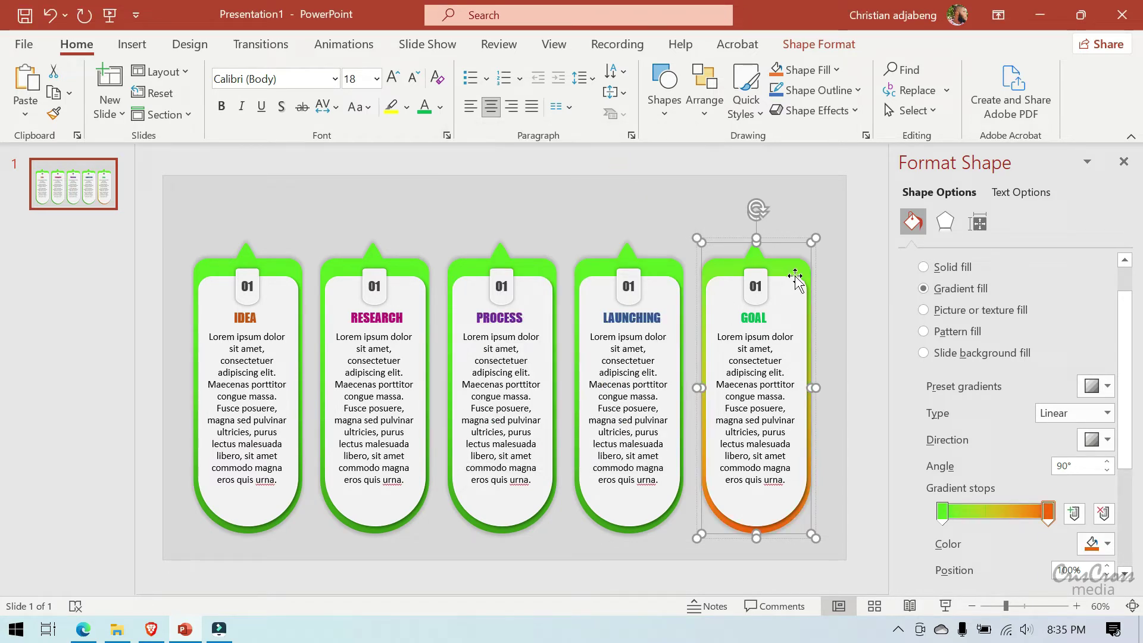
# Step: Set the GOAL frame's starting gradient stop to yellow
pyautogui.click(941, 511)
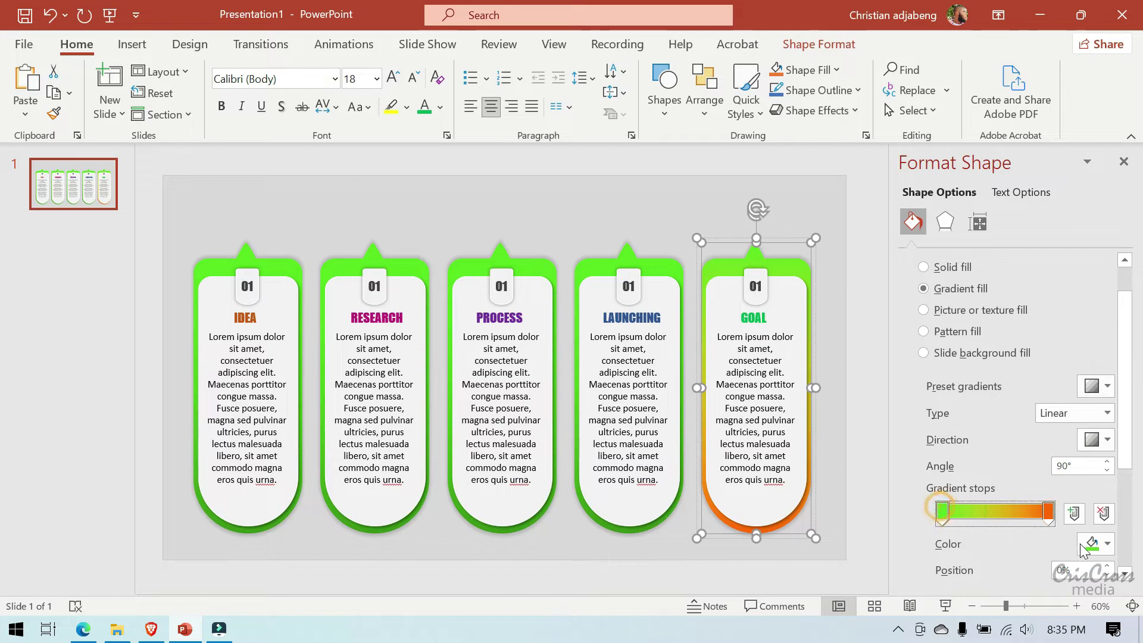
pyautogui.click(1107, 543)
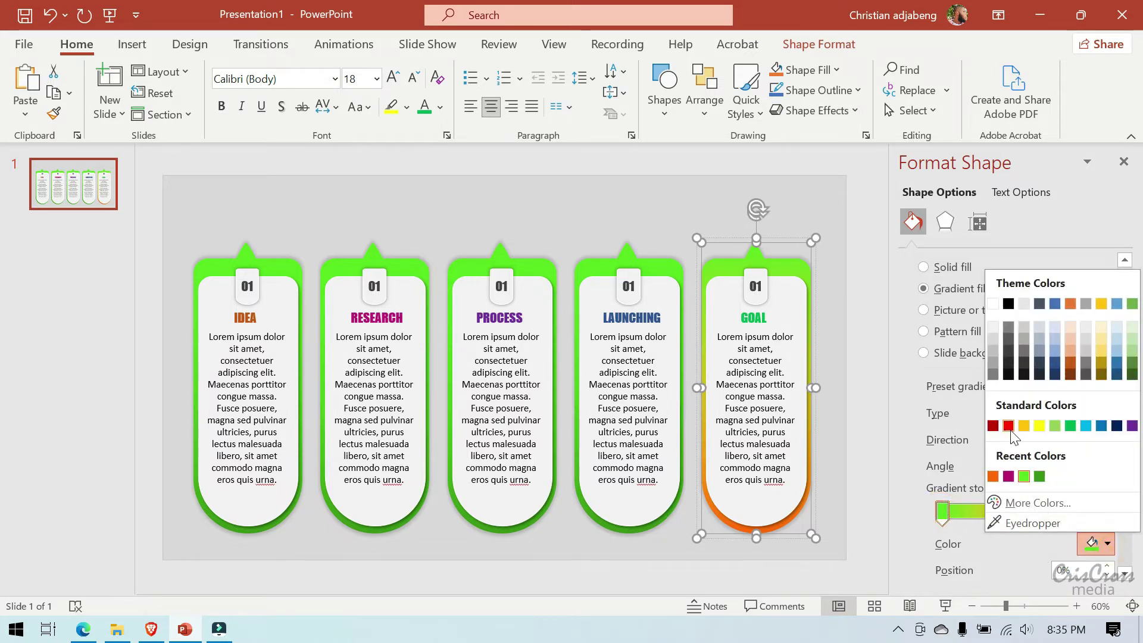
pyautogui.press('Escape')
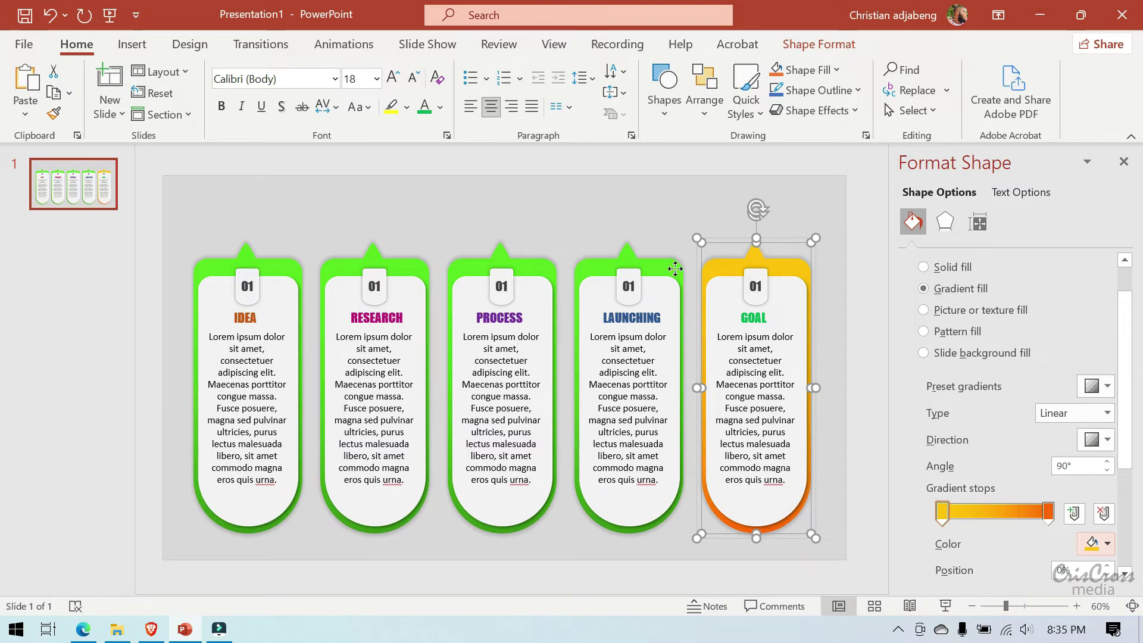
pyautogui.click(675, 269)
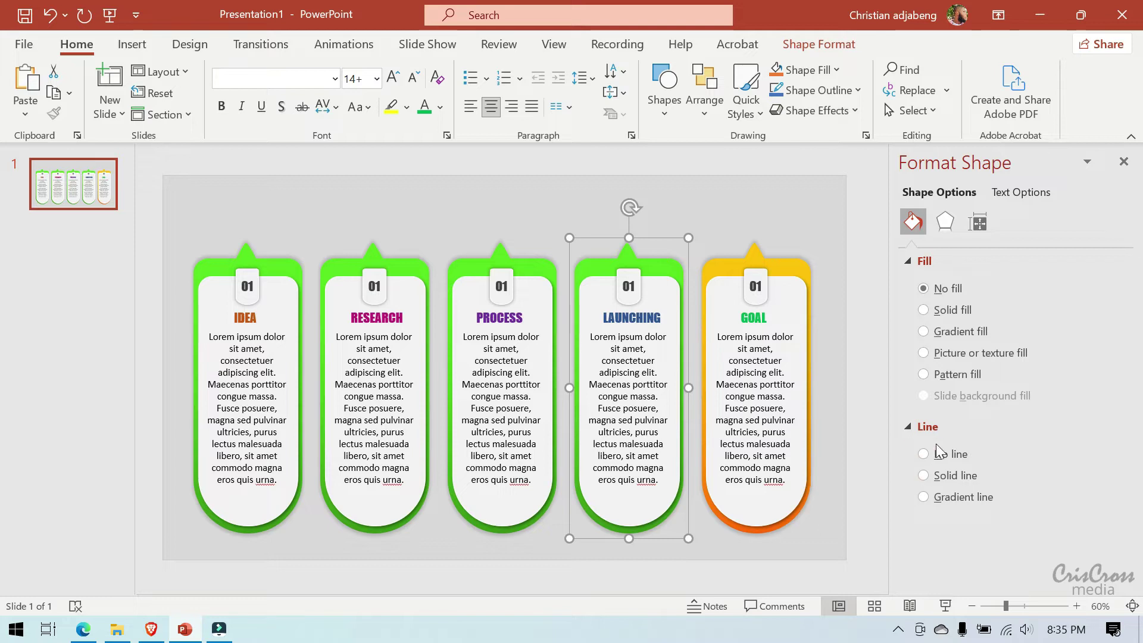
# Step: Set the LAUNCHING frame's ending gradient stop to magenta
pyautogui.click(923, 332)
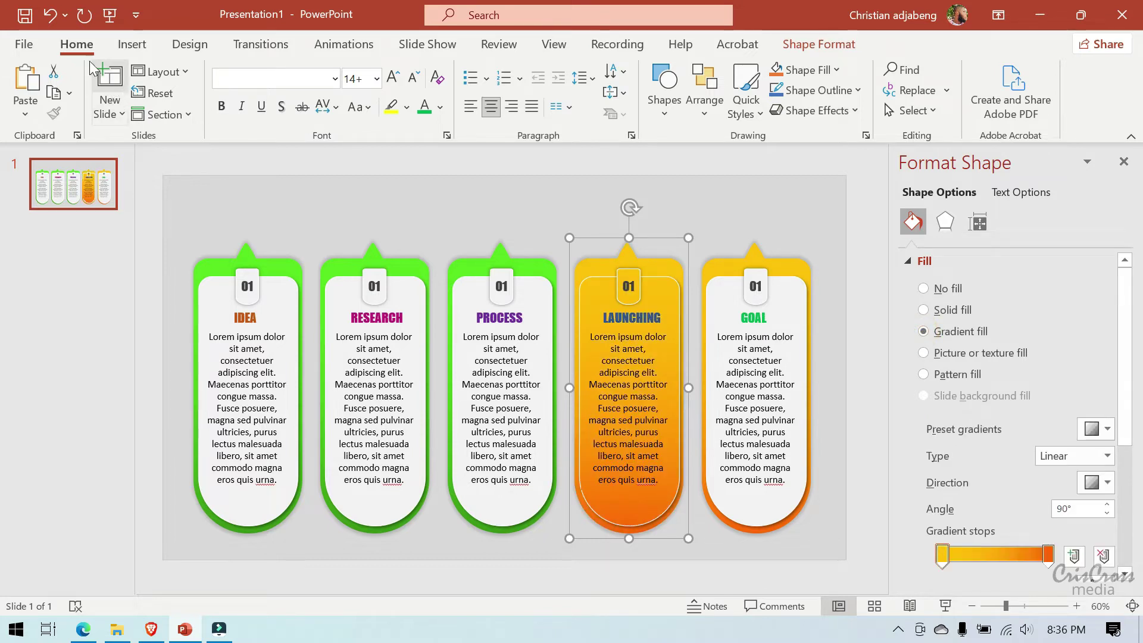
pyautogui.click(50, 16)
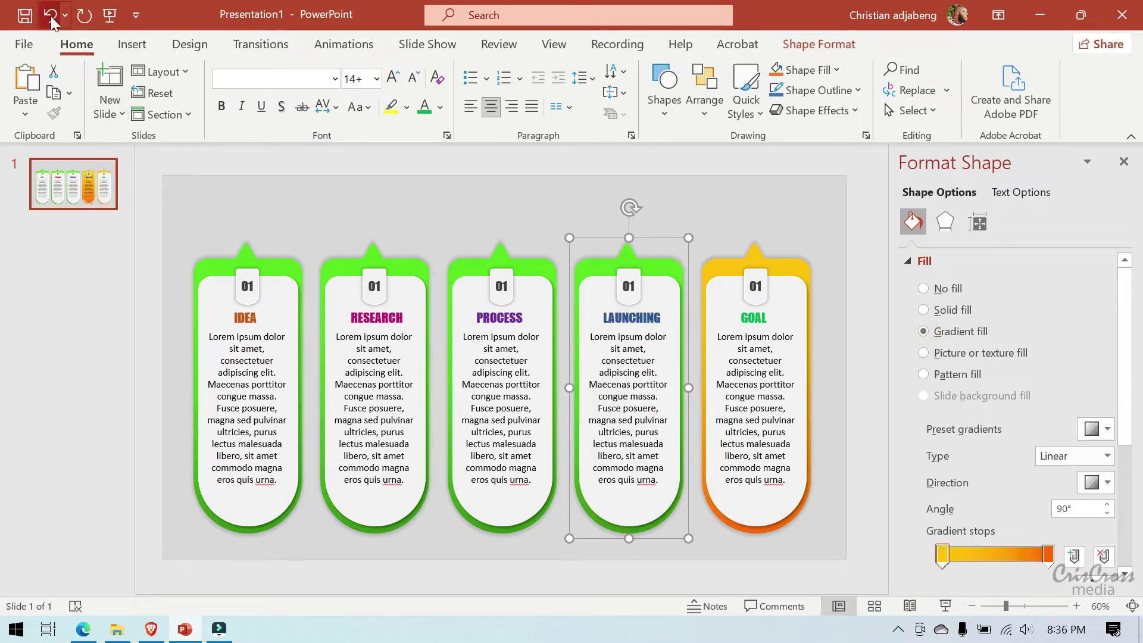
pyautogui.click(671, 271)
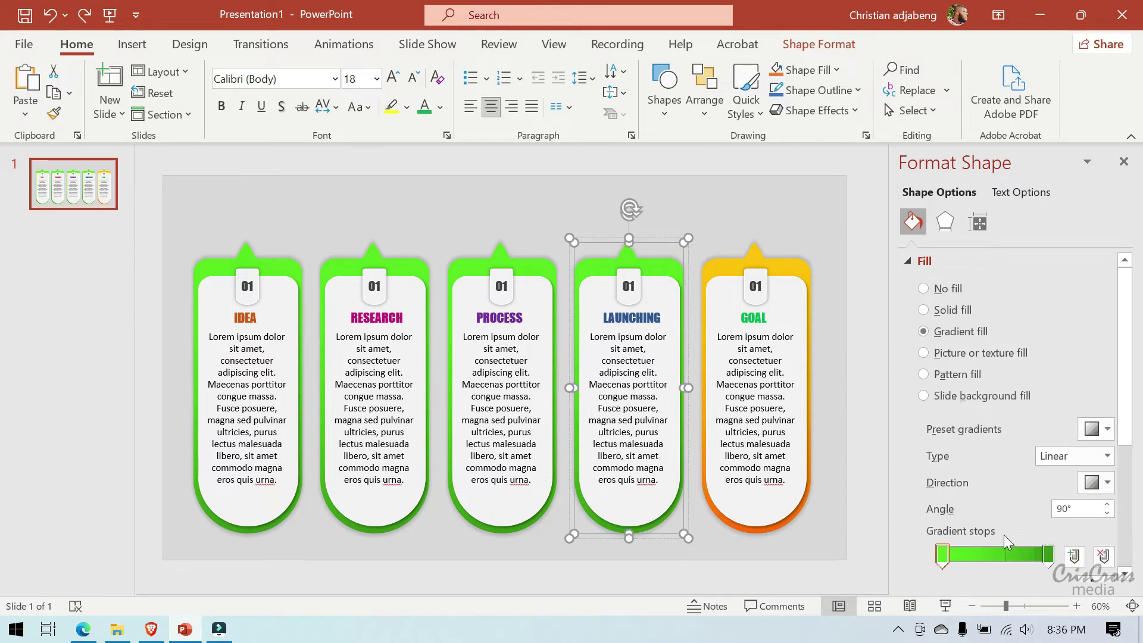
pyautogui.click(1048, 562)
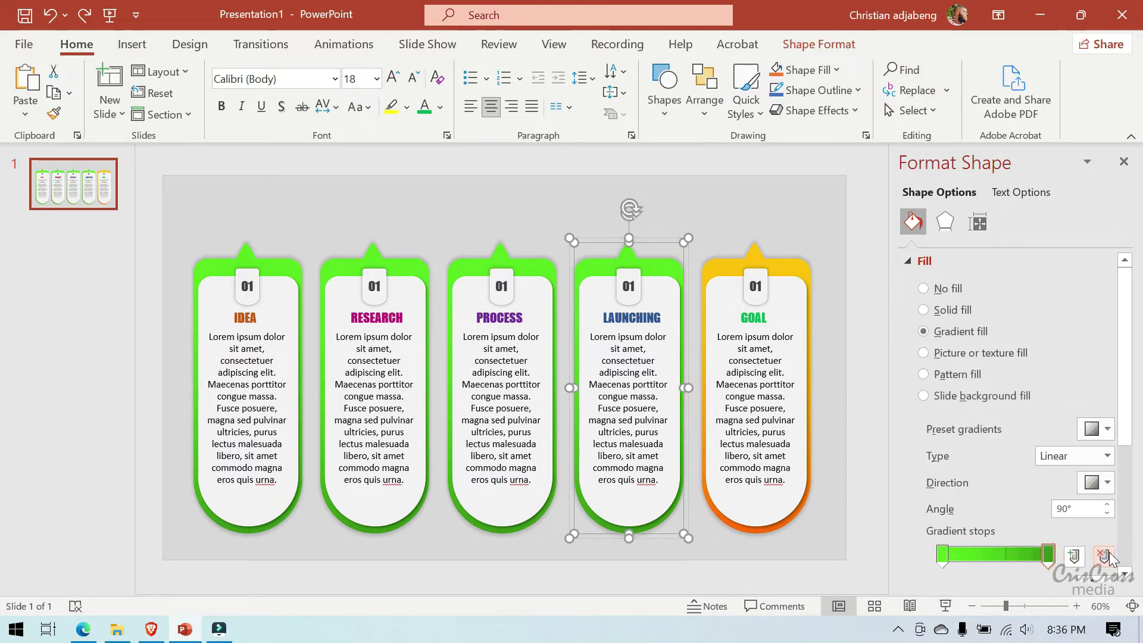
pyautogui.click(1107, 554)
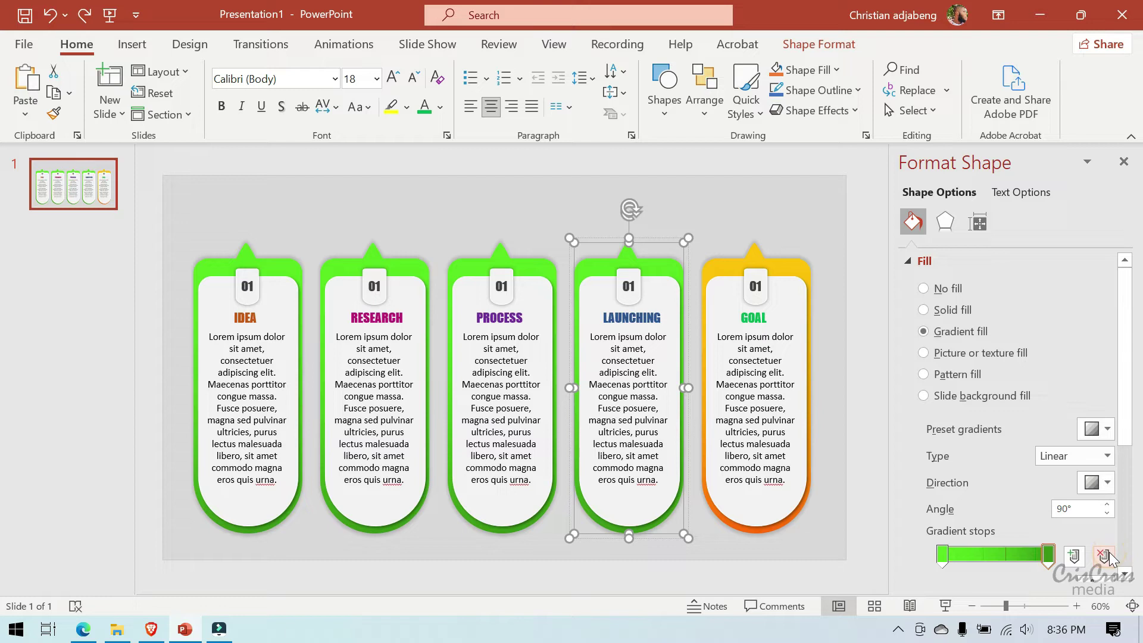
pyautogui.click(1048, 560)
pyautogui.scroll(-2, 1071, 553)
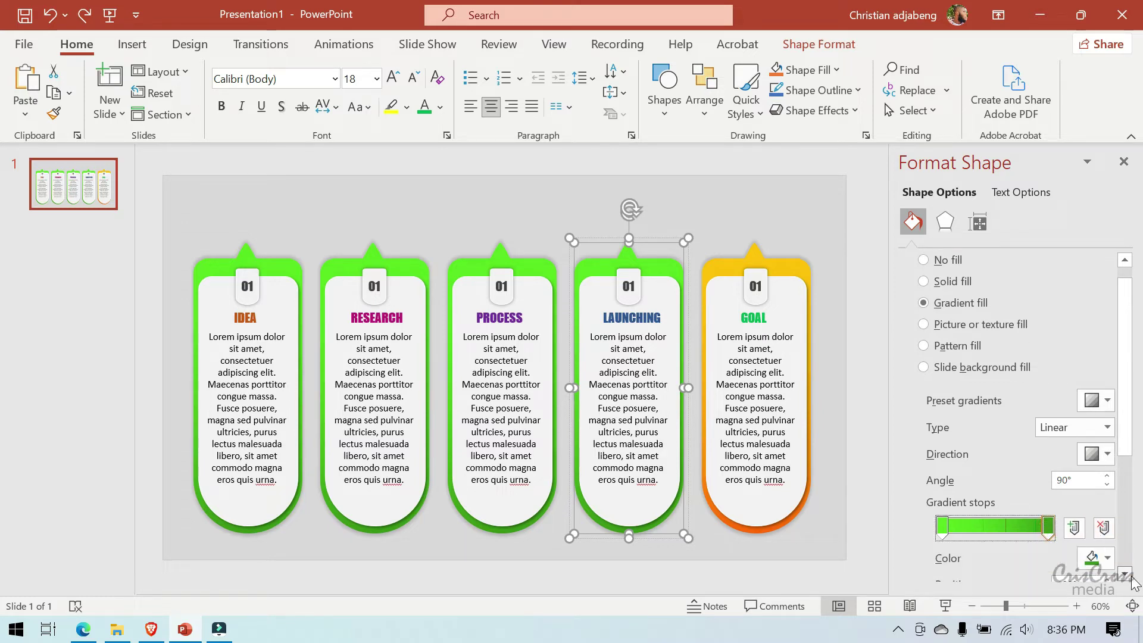
pyautogui.click(1108, 549)
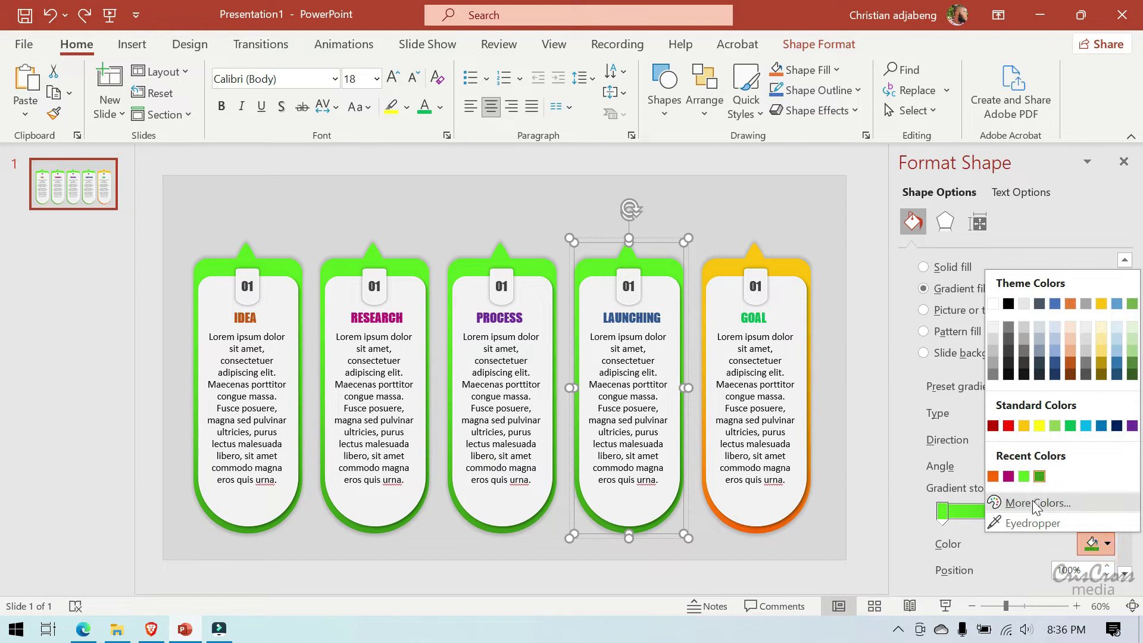
pyautogui.click(1009, 477)
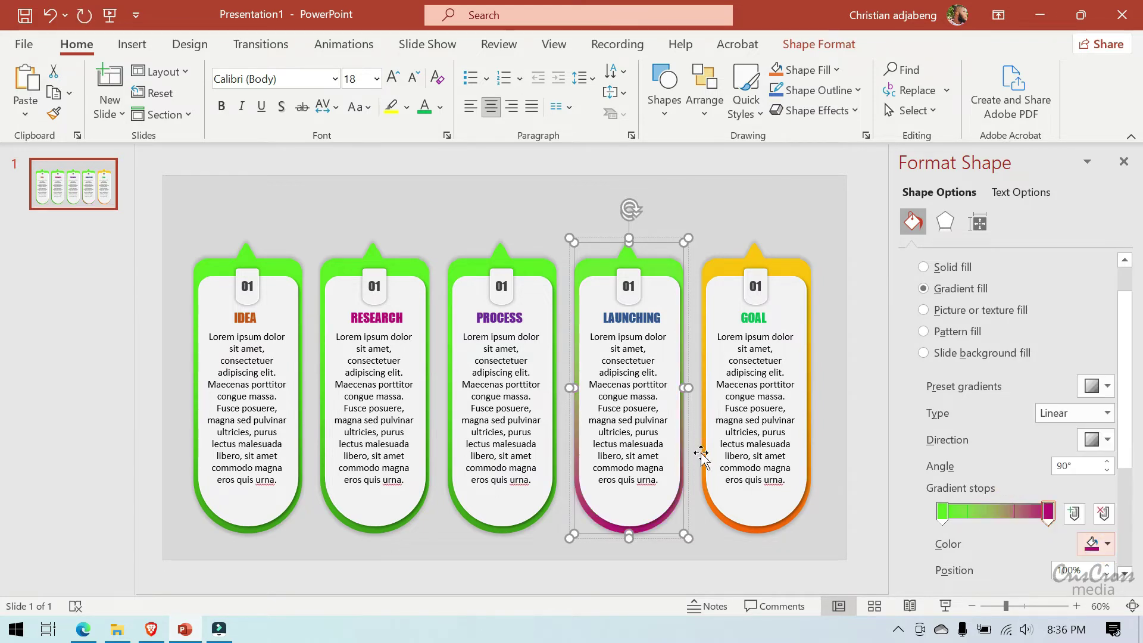
# Step: Set the LAUNCHING frame's starting gradient stop to orange
pyautogui.click(665, 265)
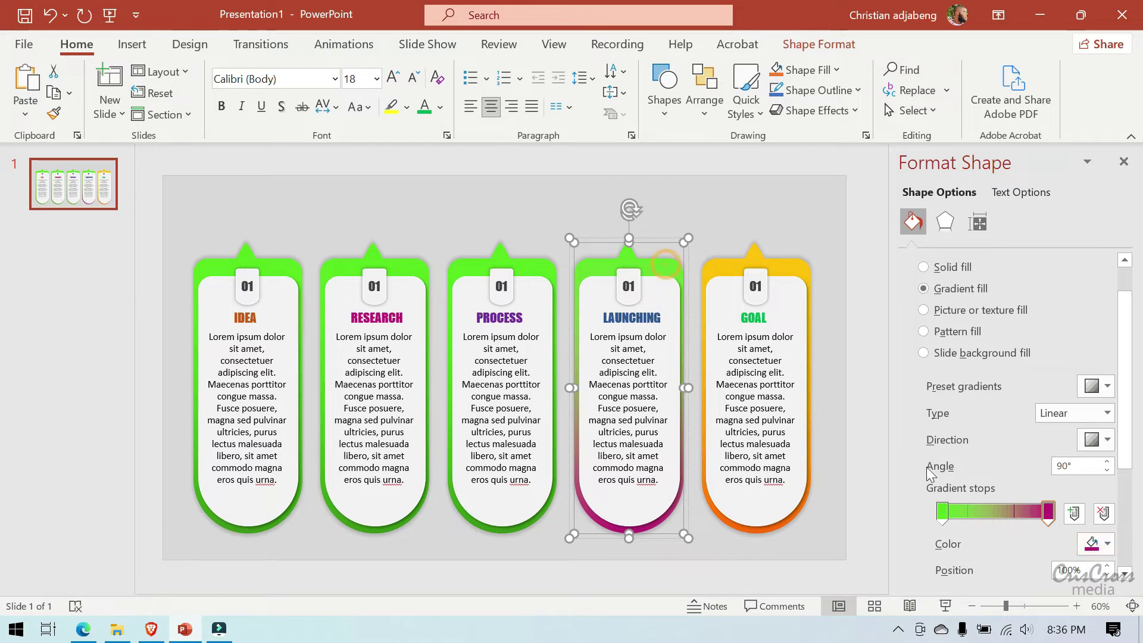
pyautogui.click(940, 512)
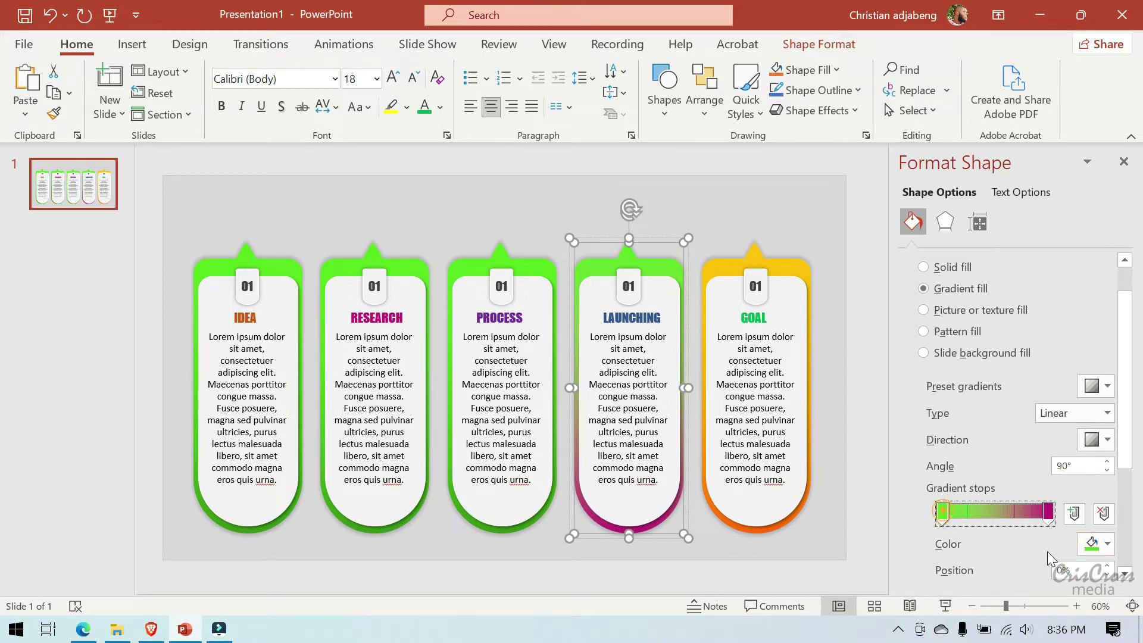
pyautogui.click(1107, 544)
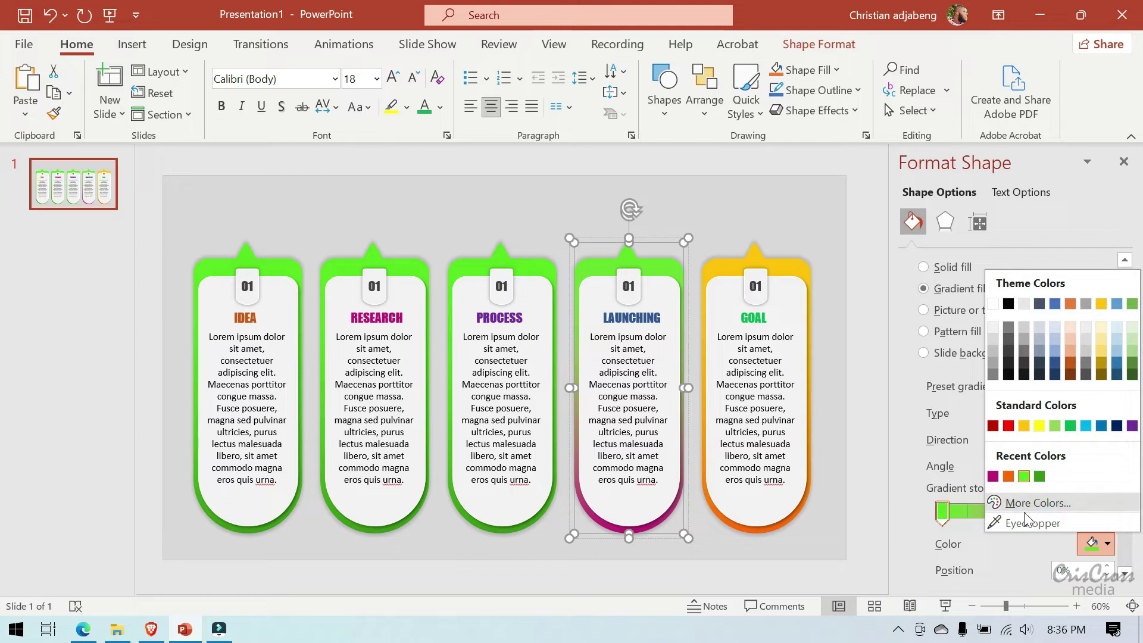
pyautogui.click(1008, 476)
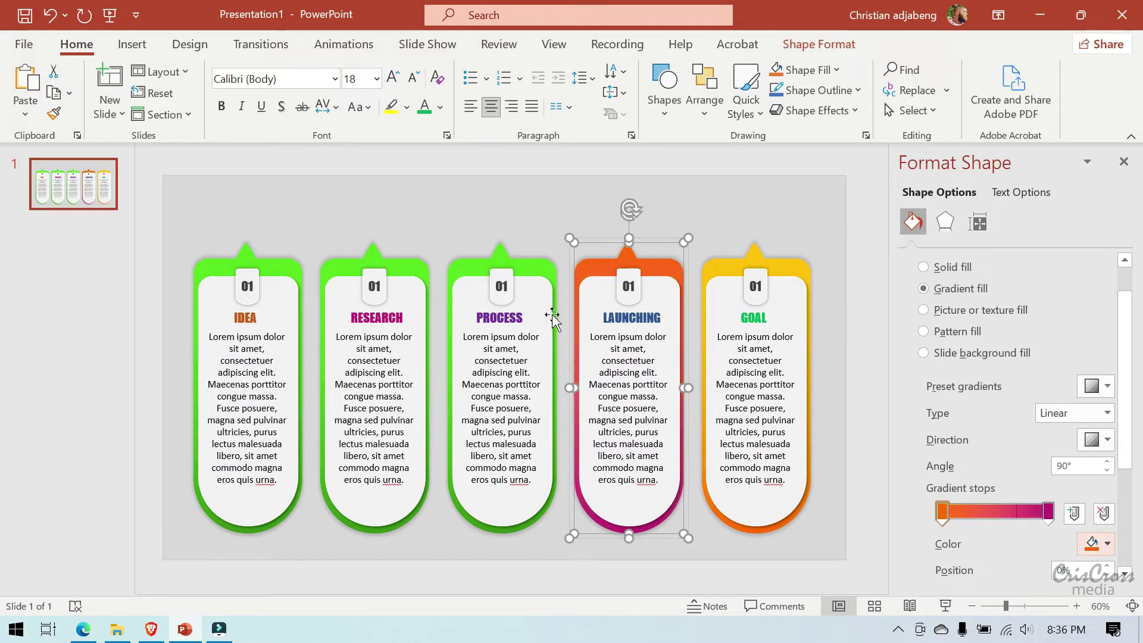
pyautogui.click(544, 269)
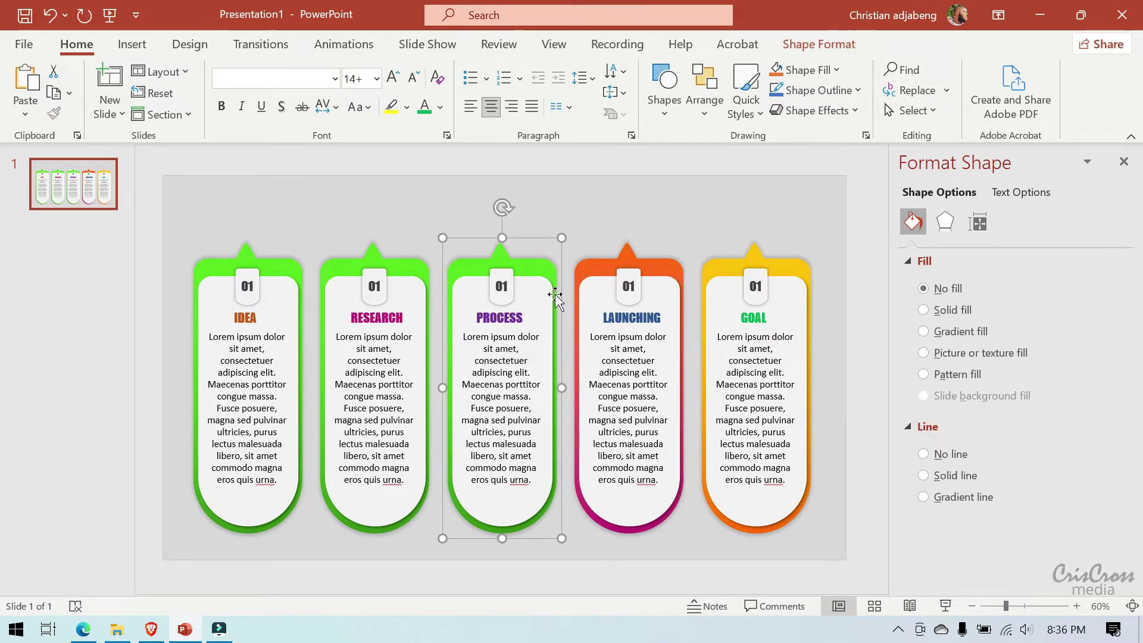
# Step: Set the PROCESS frame's ending gradient stop to a custom deep magenta, #9D055C
pyautogui.click(535, 256)
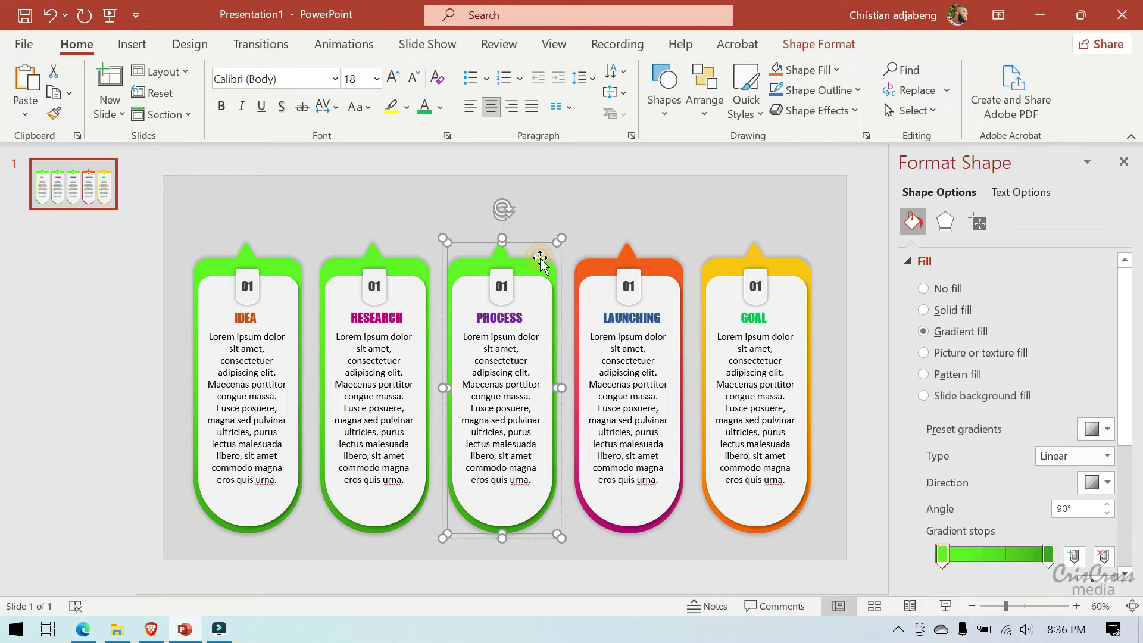
pyautogui.click(1047, 557)
pyautogui.click(1125, 574)
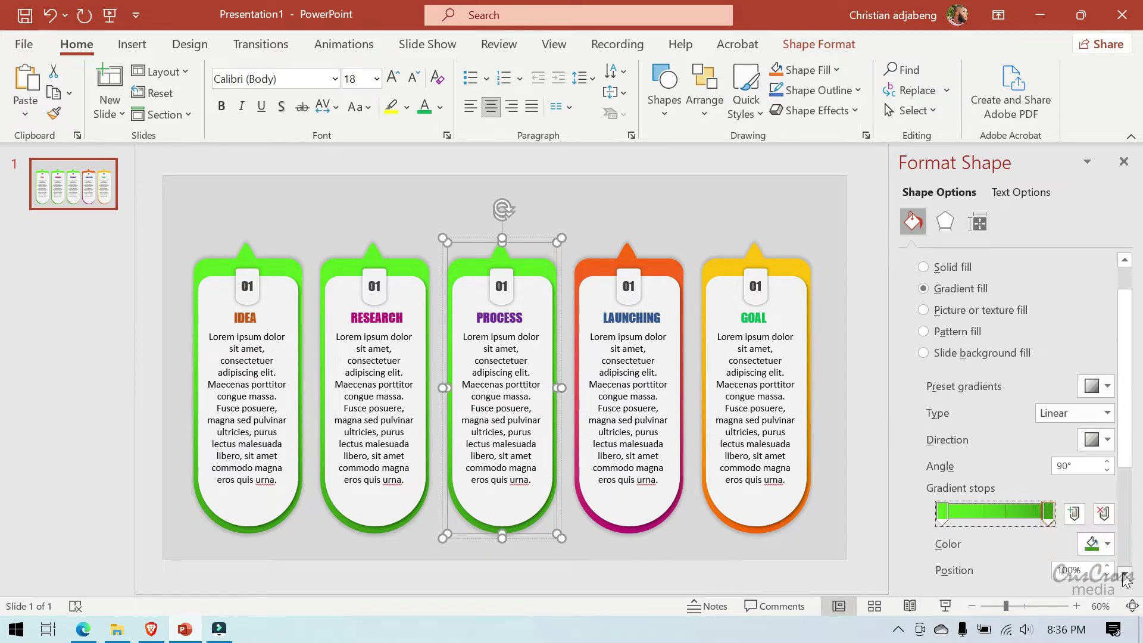
pyautogui.click(1098, 543)
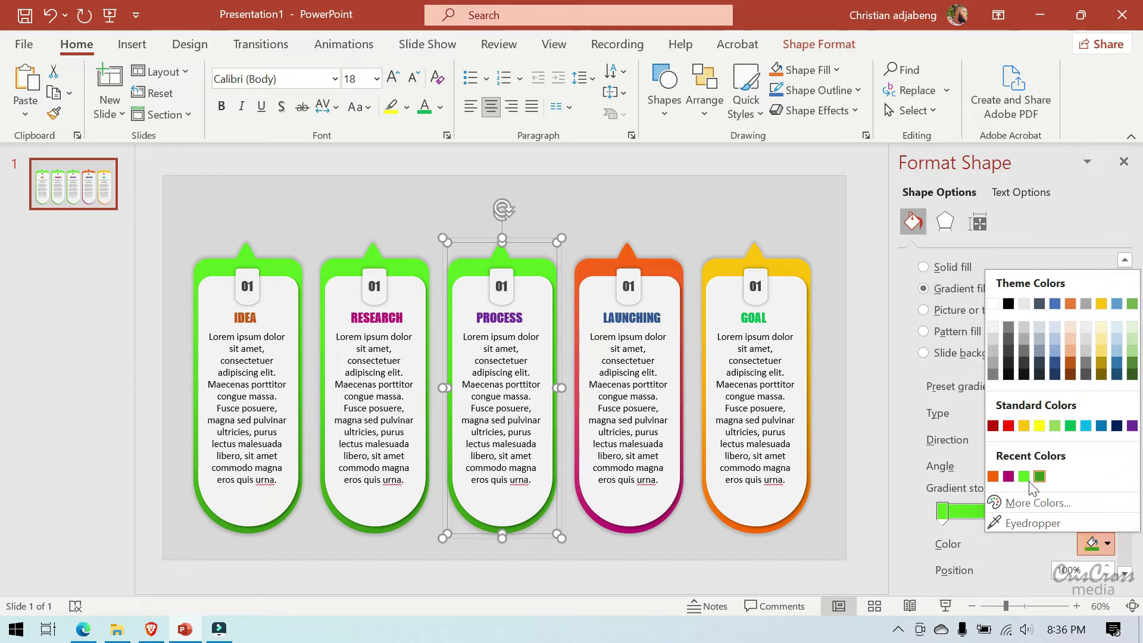
pyautogui.click(1029, 502)
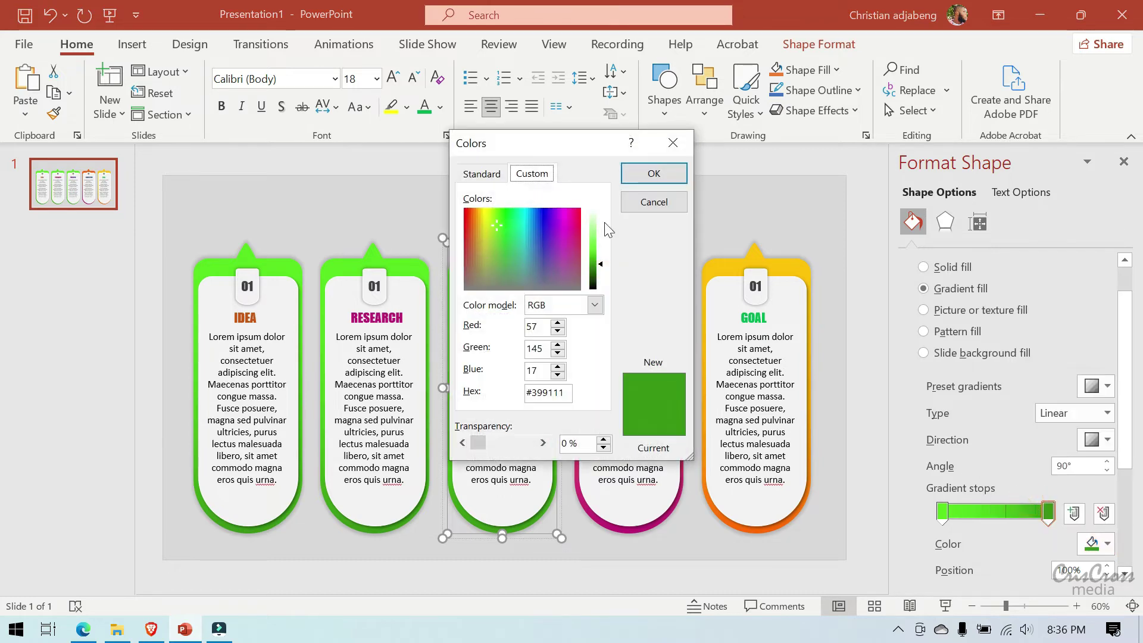
pyautogui.click(554, 219)
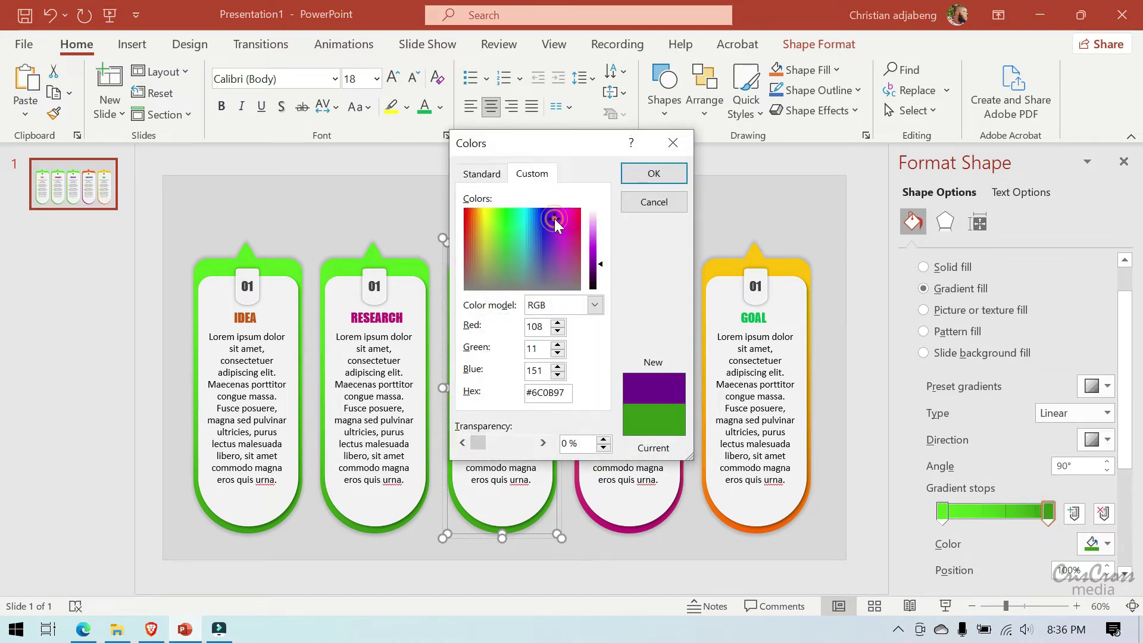
pyautogui.moveTo(558, 225); pyautogui.dragTo(569, 213)
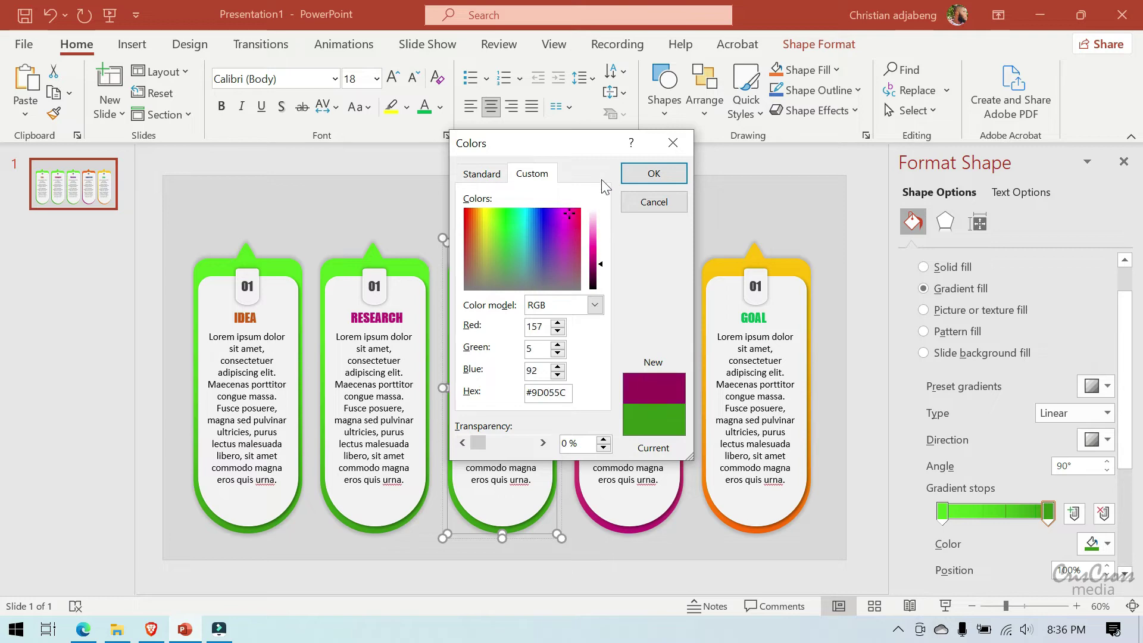
pyautogui.click(630, 173)
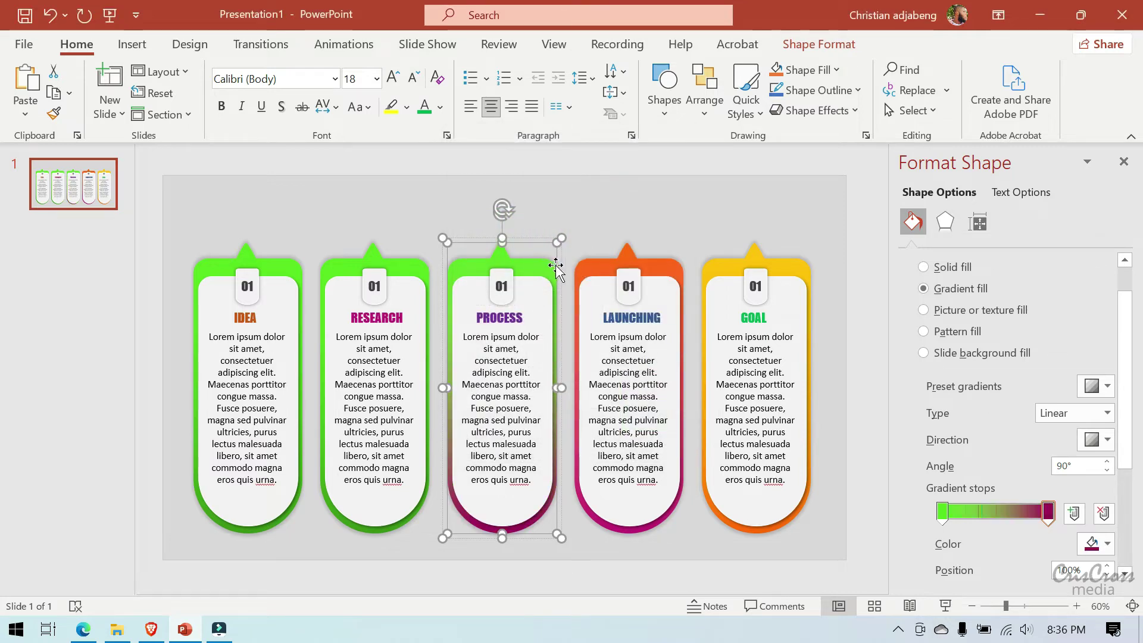
# Step: Set the PROCESS frame's starting gradient stop to bright magenta #DF176D
pyautogui.click(942, 513)
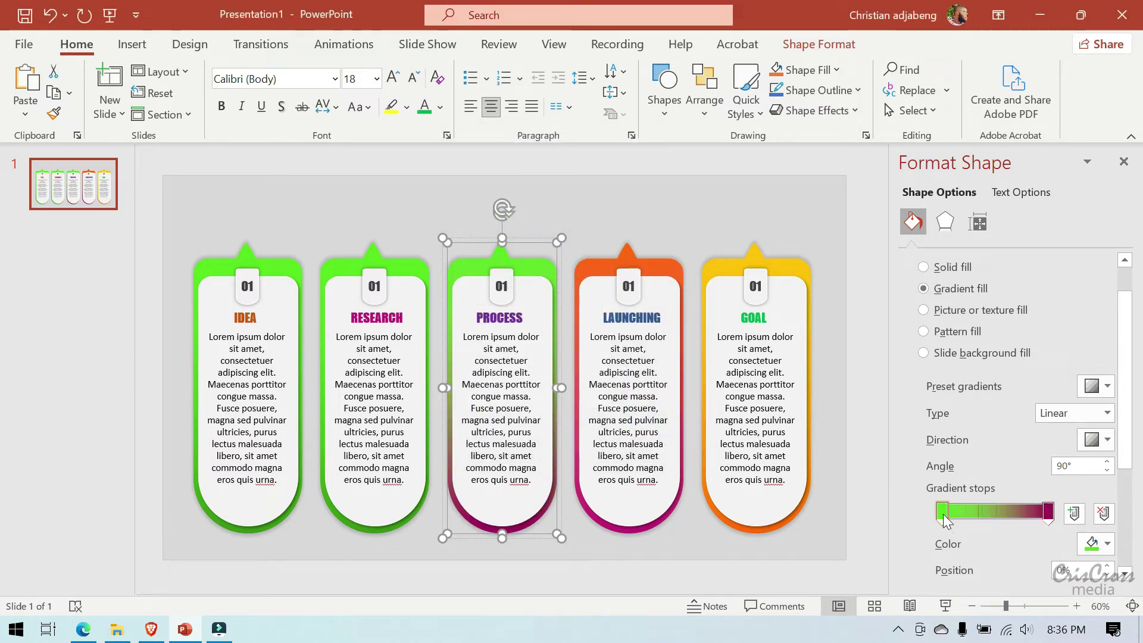
pyautogui.click(1104, 552)
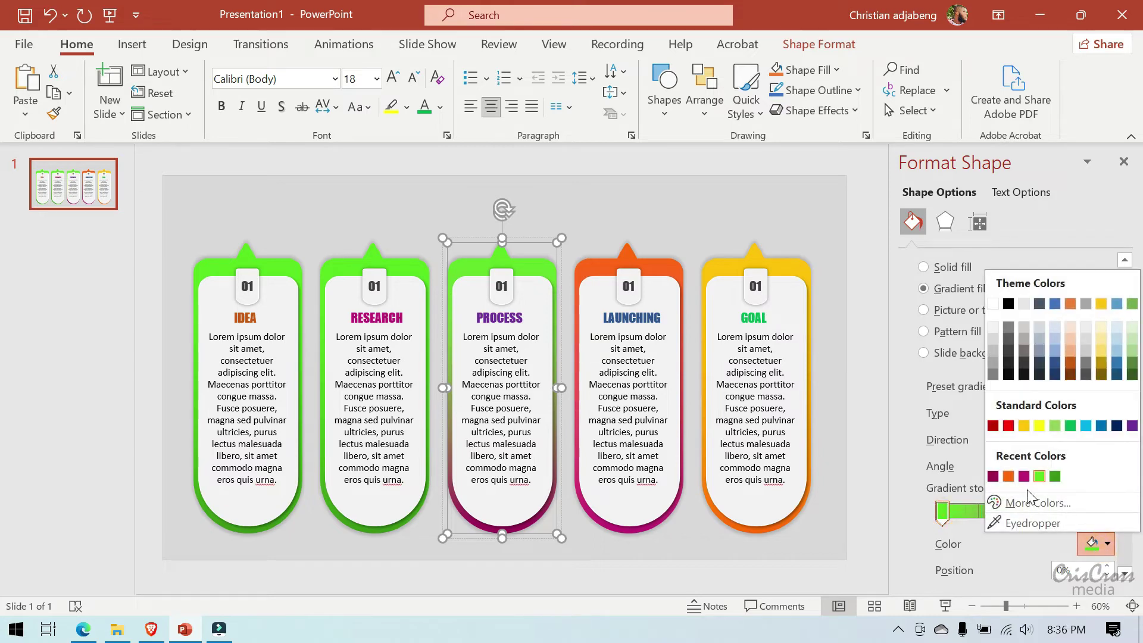
pyautogui.click(1023, 505)
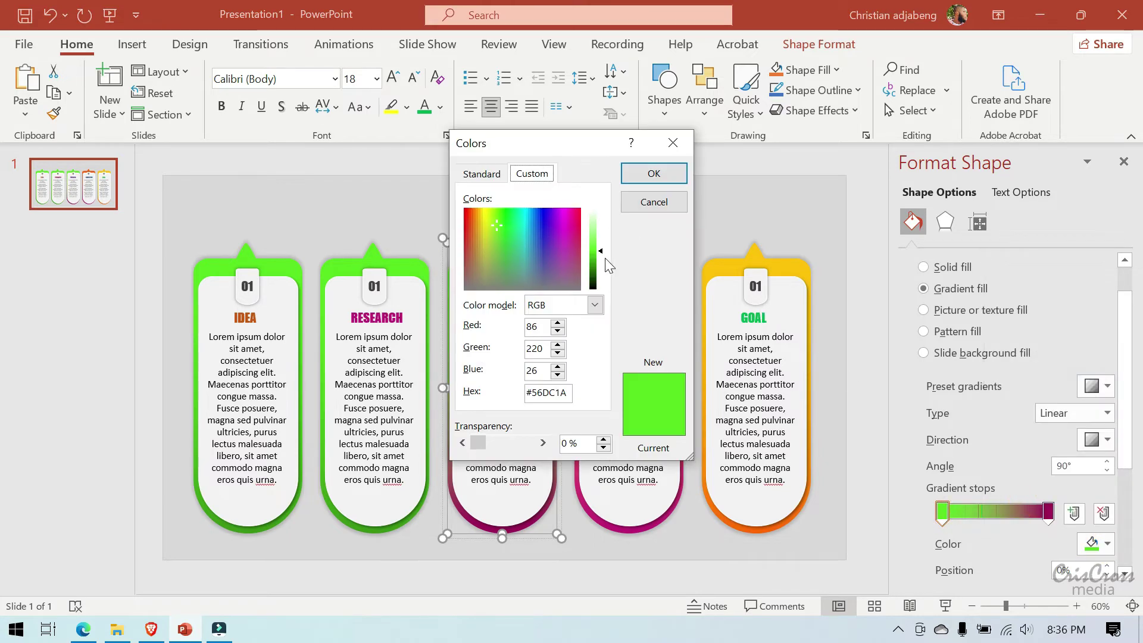
pyautogui.click(570, 222)
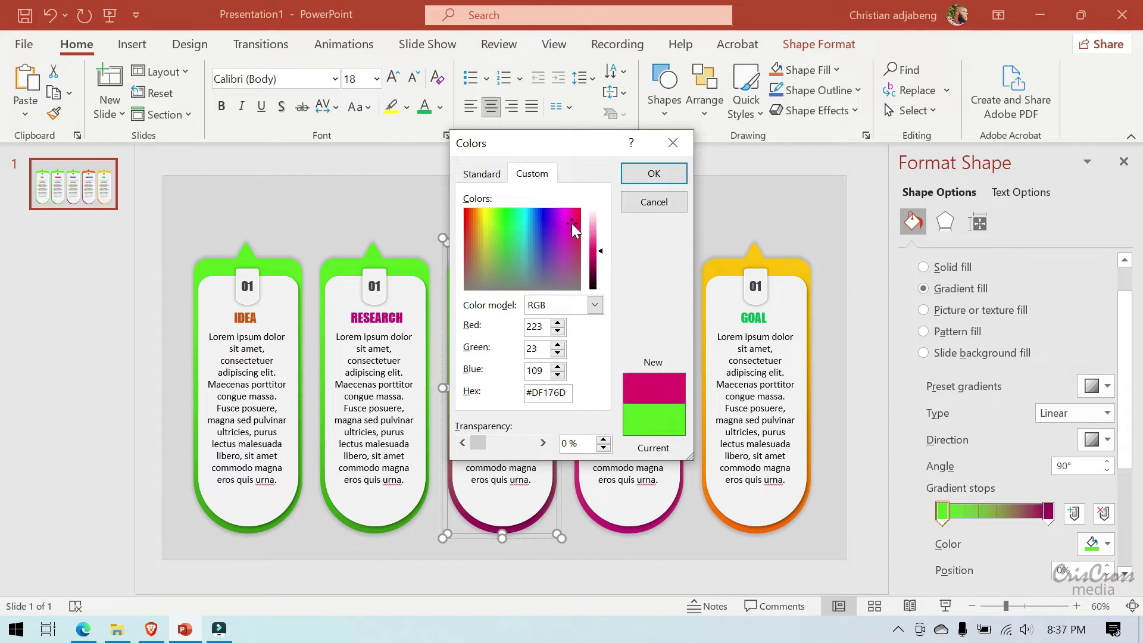
pyautogui.click(629, 177)
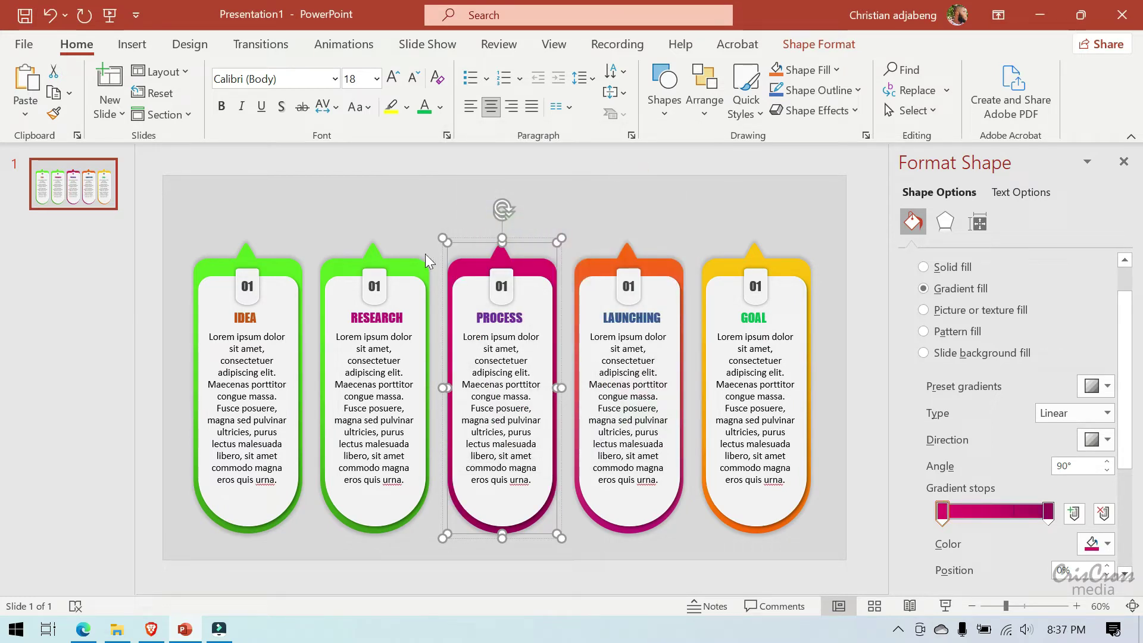
pyautogui.click(413, 268)
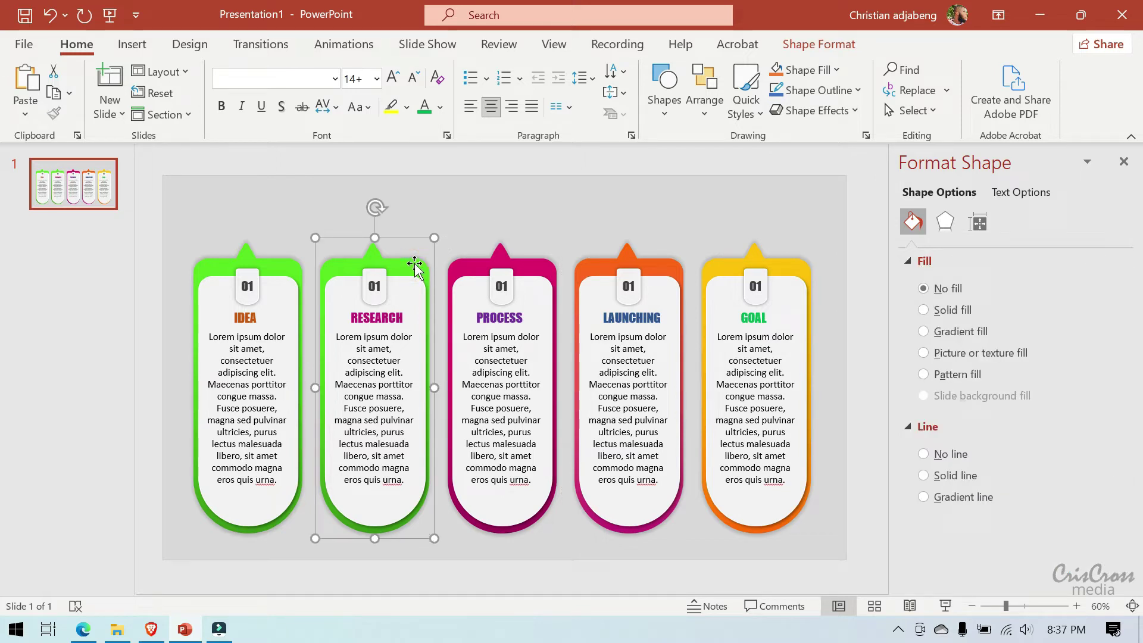
# Step: Set the RESEARCH frame's gradient stops to dark navy at the bottom and light blue on top
pyautogui.click(421, 262)
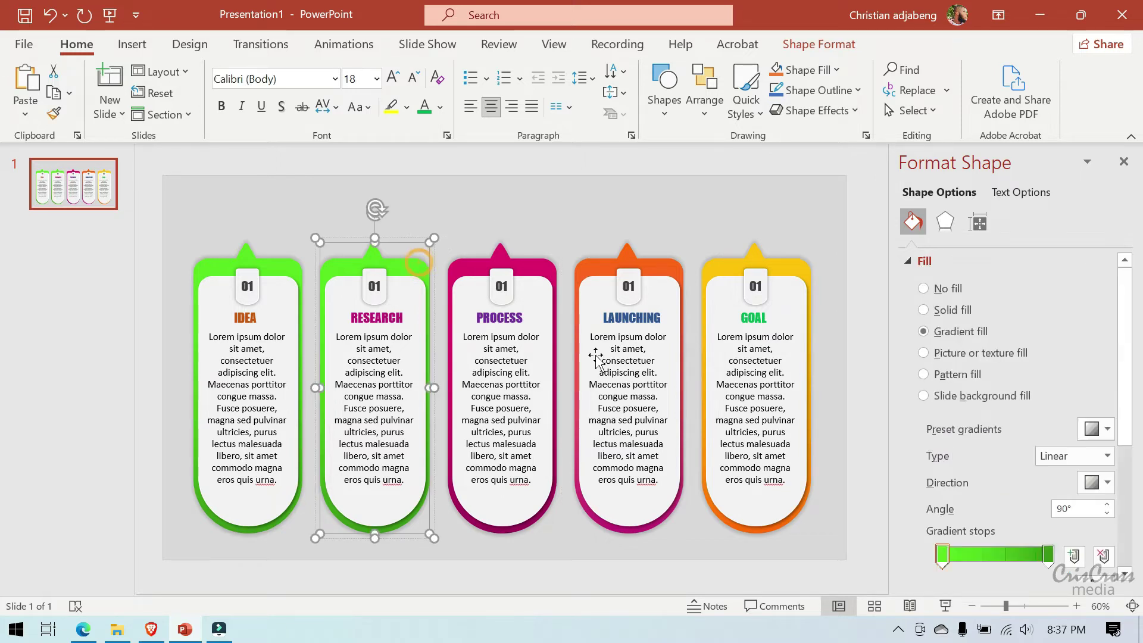
pyautogui.click(1047, 554)
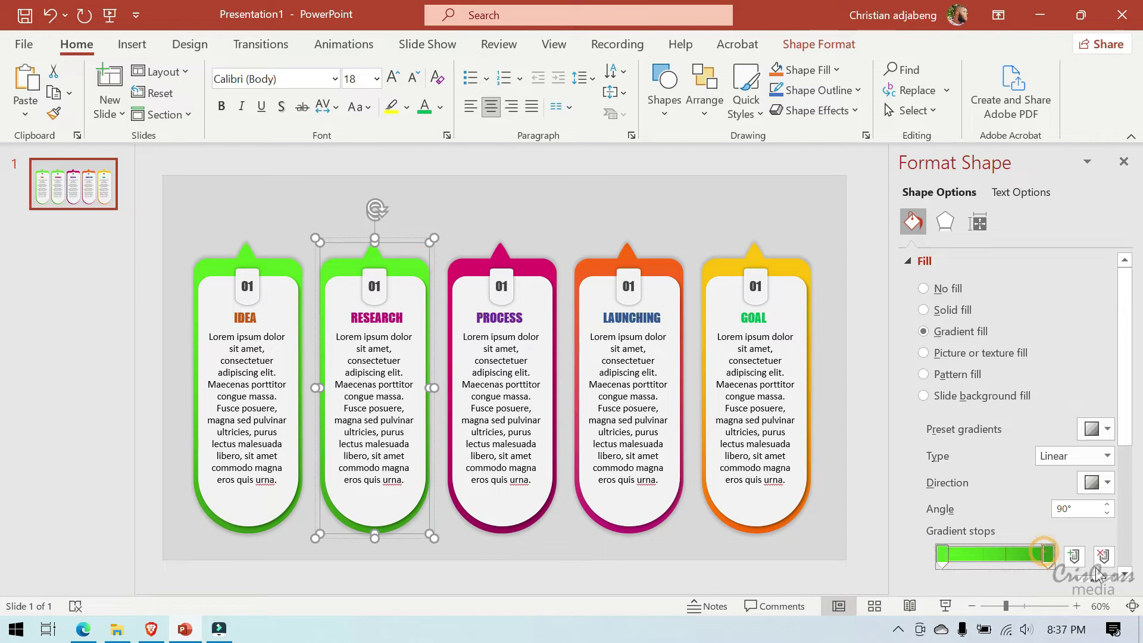
pyautogui.click(1124, 574)
pyautogui.click(1106, 543)
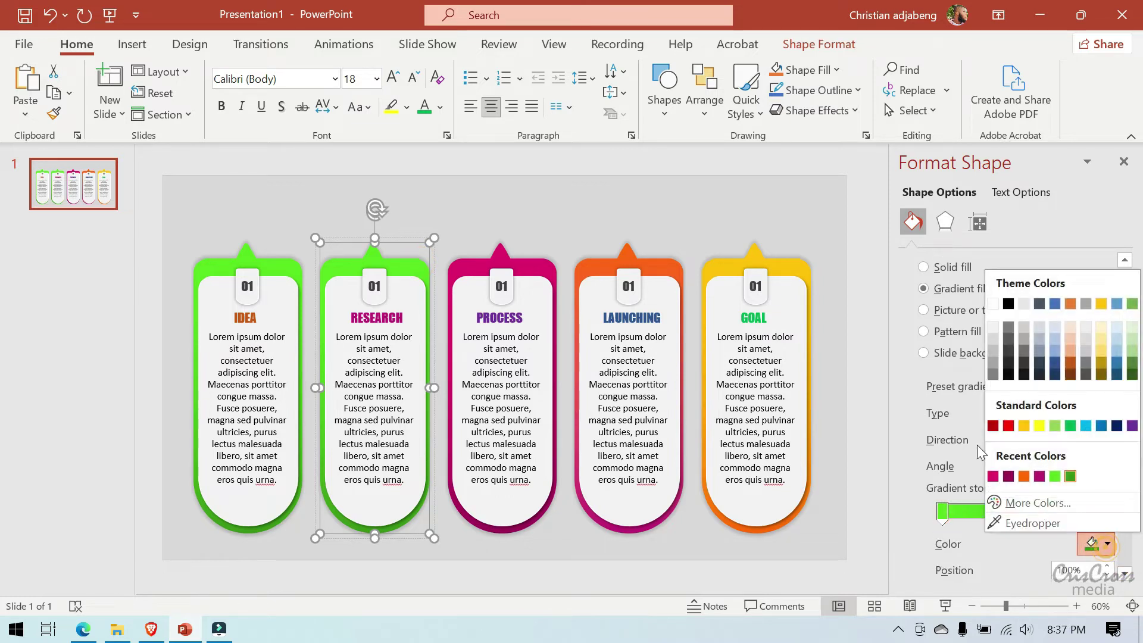
pyautogui.click(1116, 425)
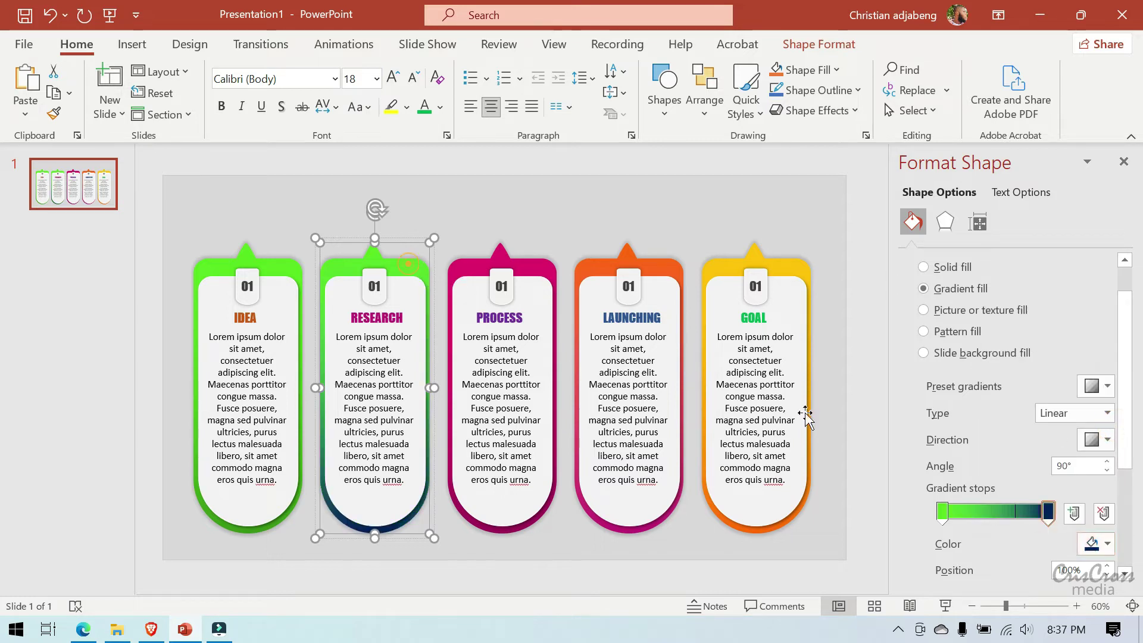
pyautogui.click(940, 513)
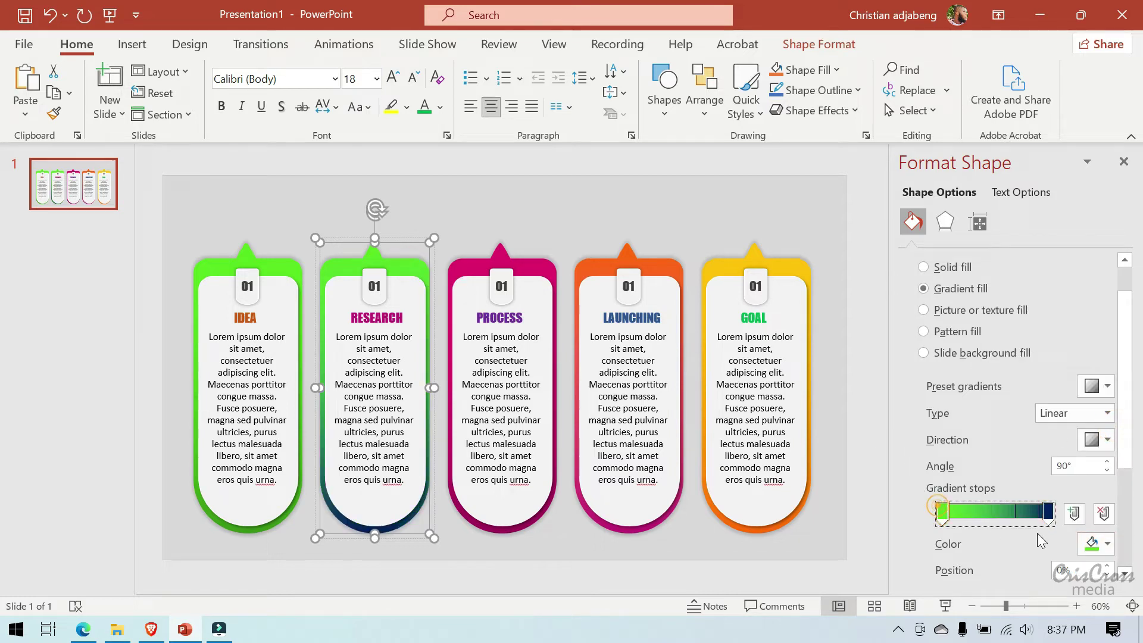
pyautogui.click(1107, 543)
pyautogui.click(1085, 425)
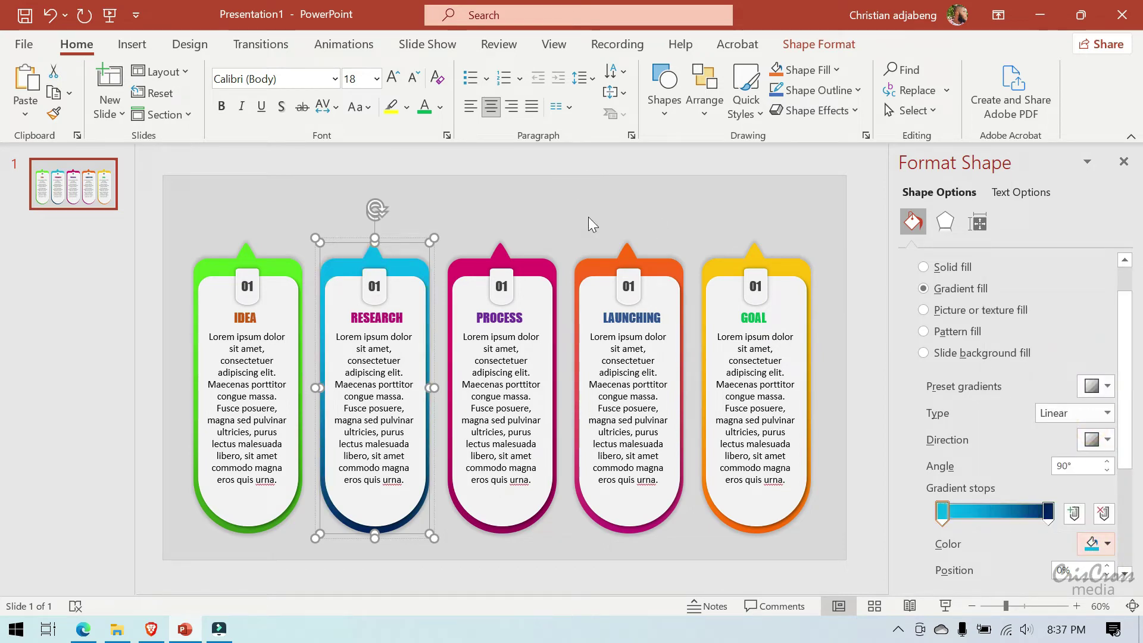
pyautogui.click(565, 218)
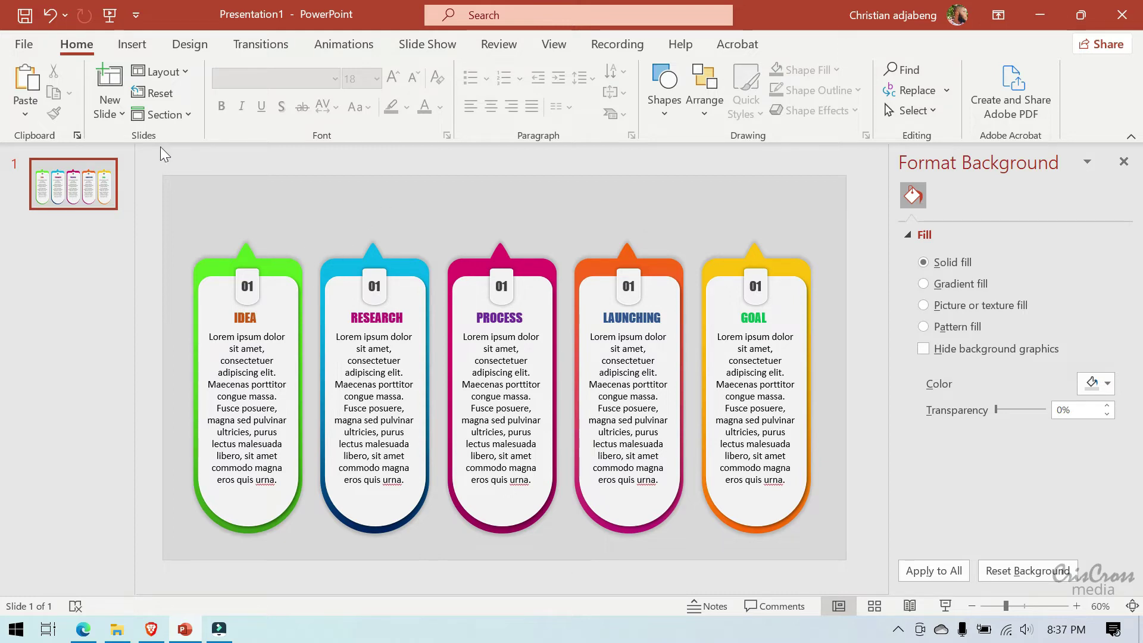
# Step: Draw a small 0.45" blue Oval circle just above the IDEA card's peak
pyautogui.click(122, 47)
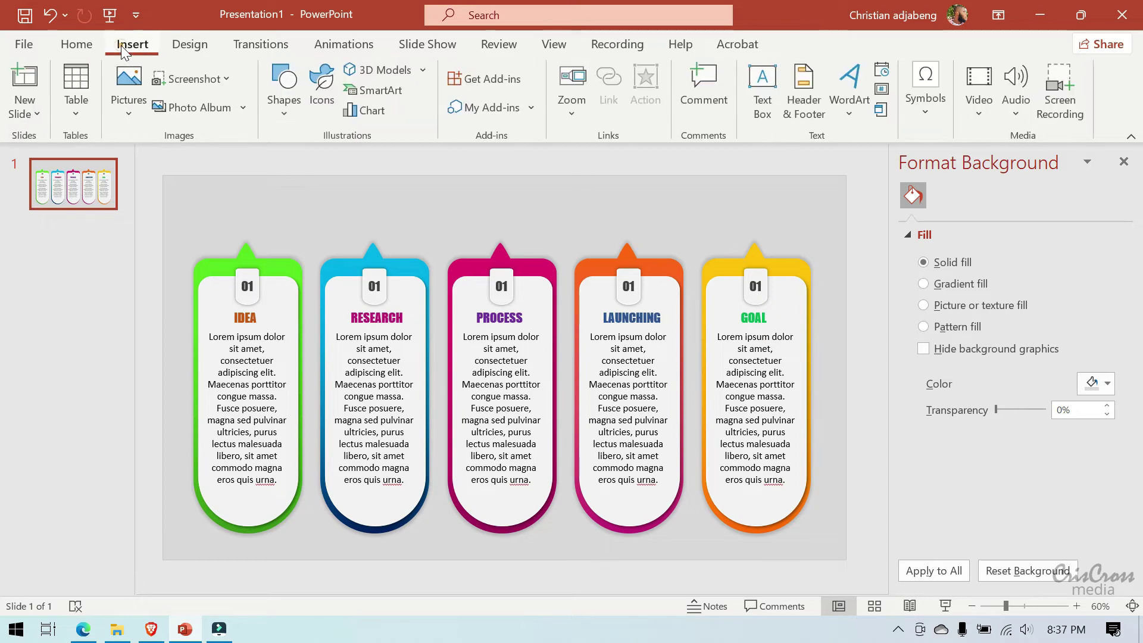
pyautogui.click(283, 102)
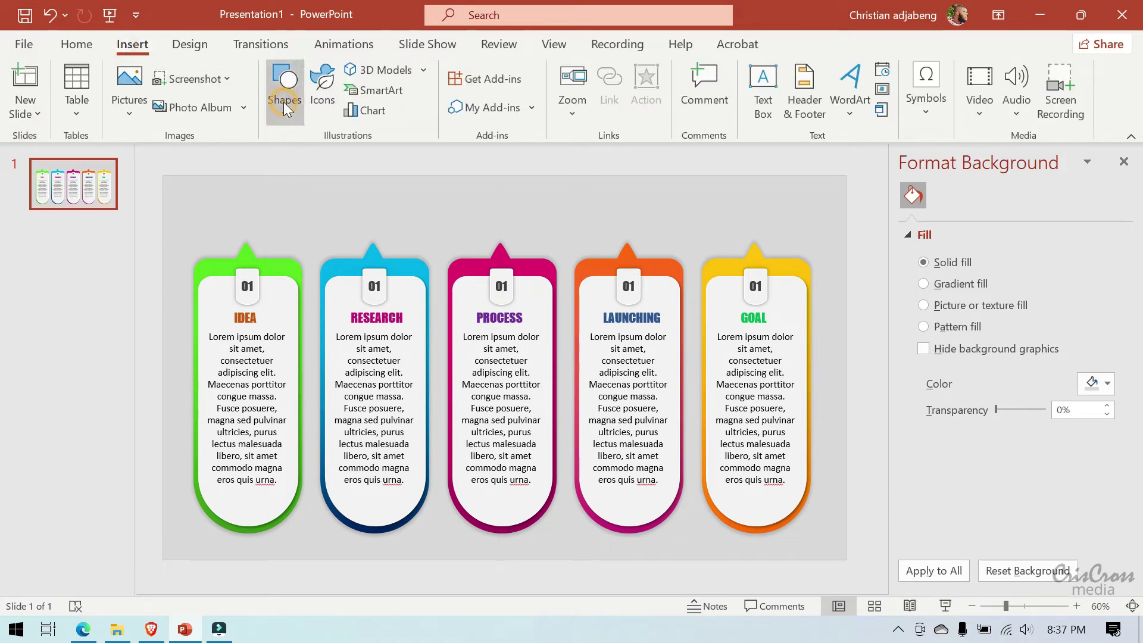
pyautogui.click(348, 162)
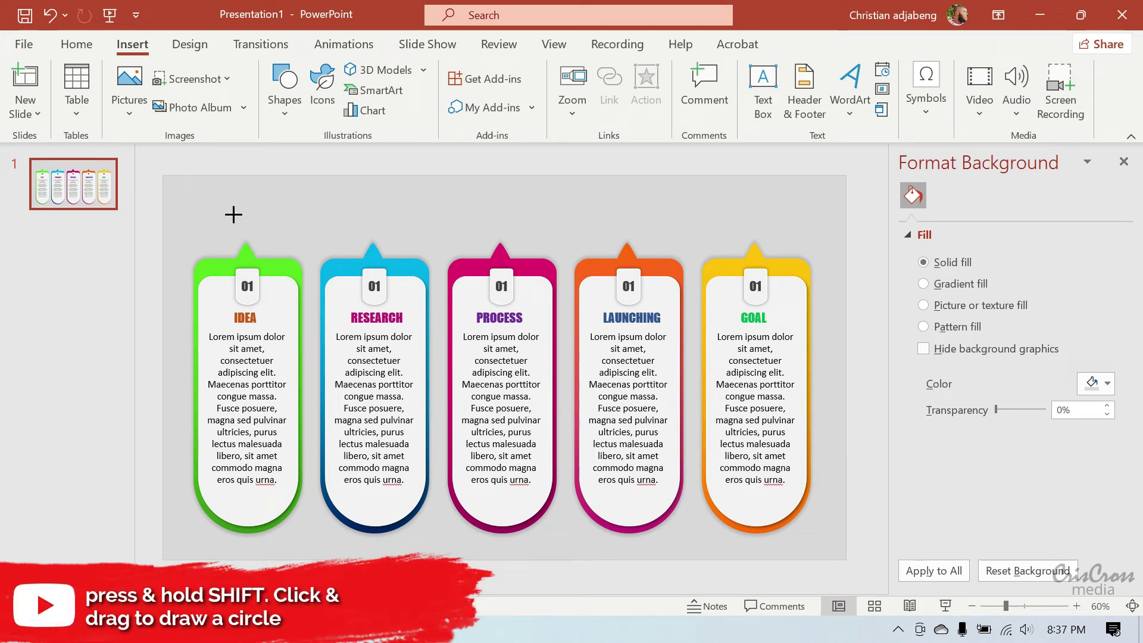
pyautogui.moveTo(241, 221); pyautogui.dragTo(259, 237)
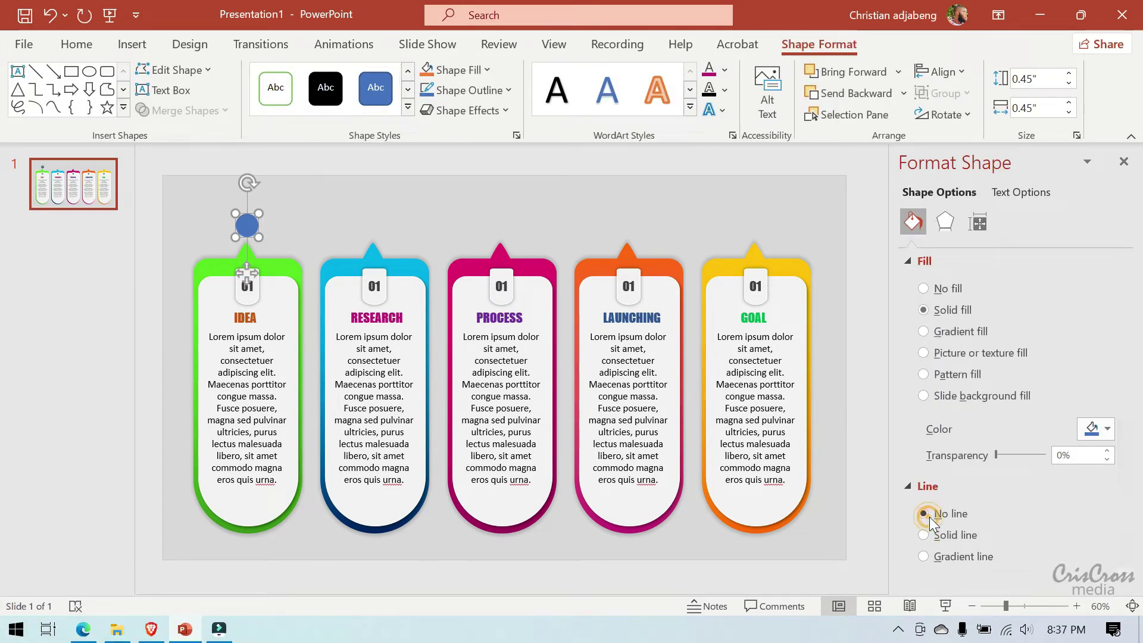
# Step: Zoom in, resize the blue circle to 0.28" by 0.28", and centre it over the IDEA peak
pyautogui.click(1083, 602)
pyautogui.click(1083, 602)
pyautogui.click(1083, 602)
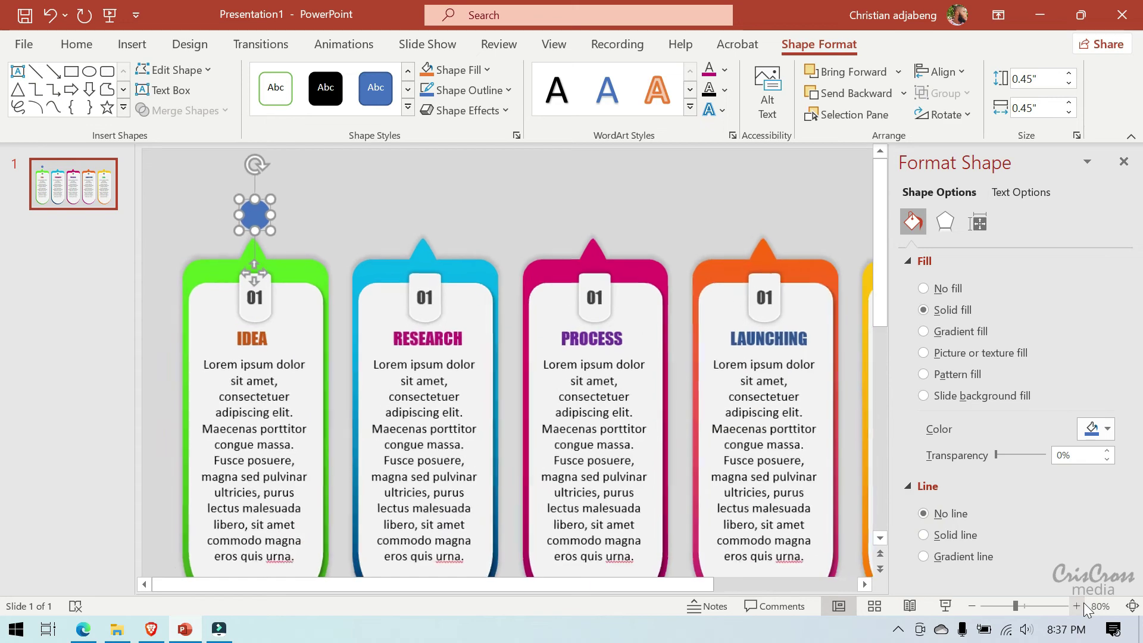
pyautogui.click(1083, 602)
pyautogui.click(1083, 602)
pyautogui.click(1083, 603)
pyautogui.click(1083, 602)
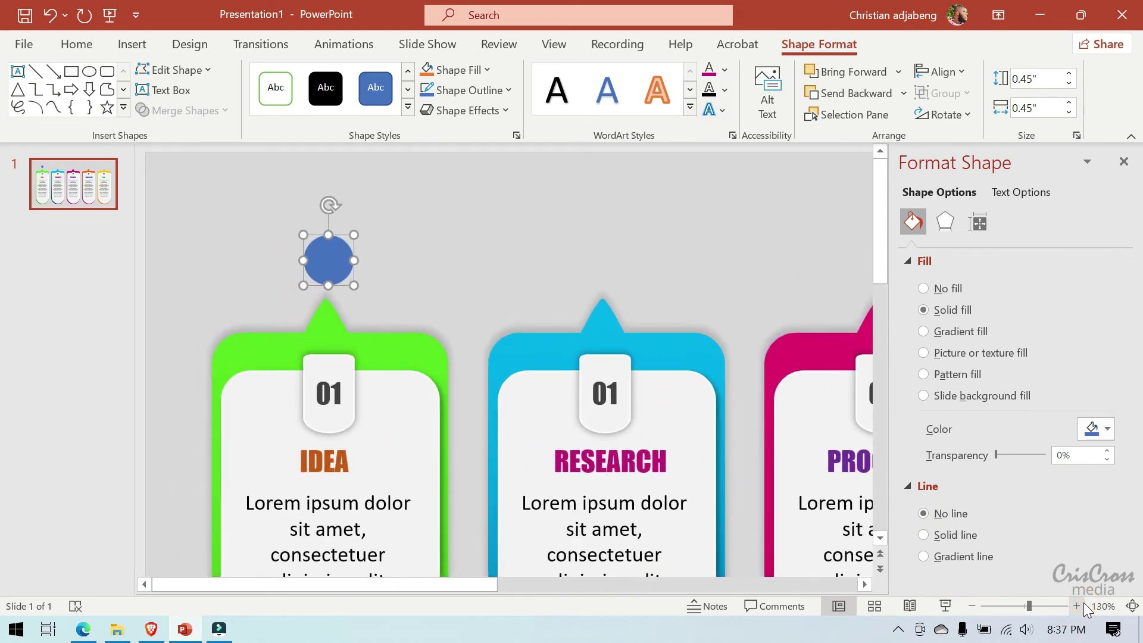
pyautogui.click(1083, 602)
pyautogui.click(1083, 602)
pyautogui.click(1083, 602)
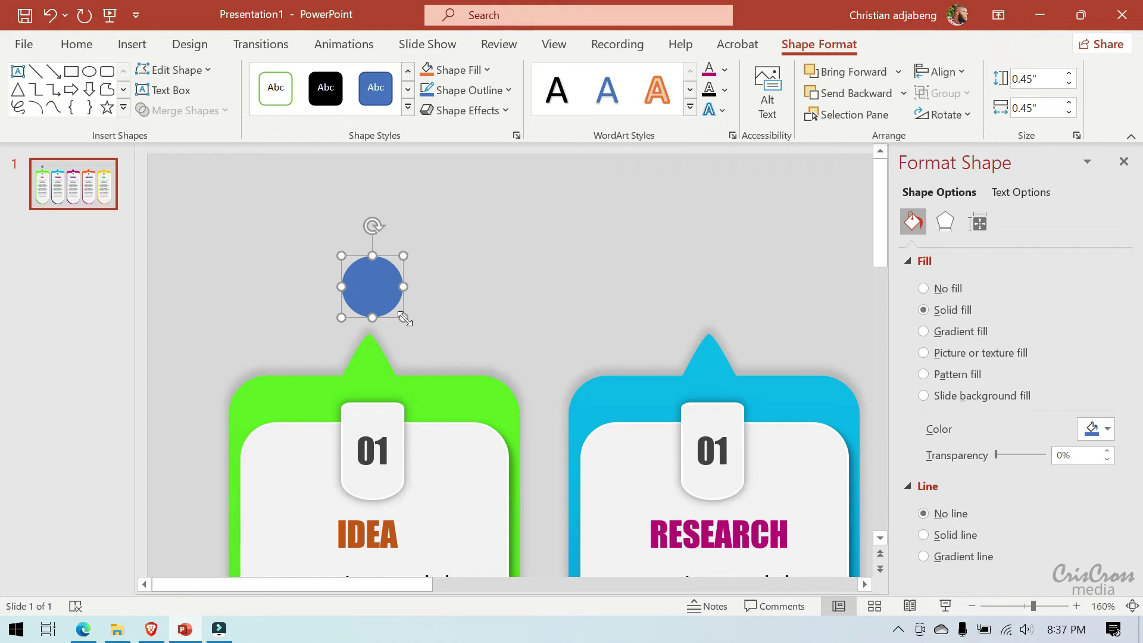
pyautogui.moveTo(405, 319); pyautogui.dragTo(381, 296)
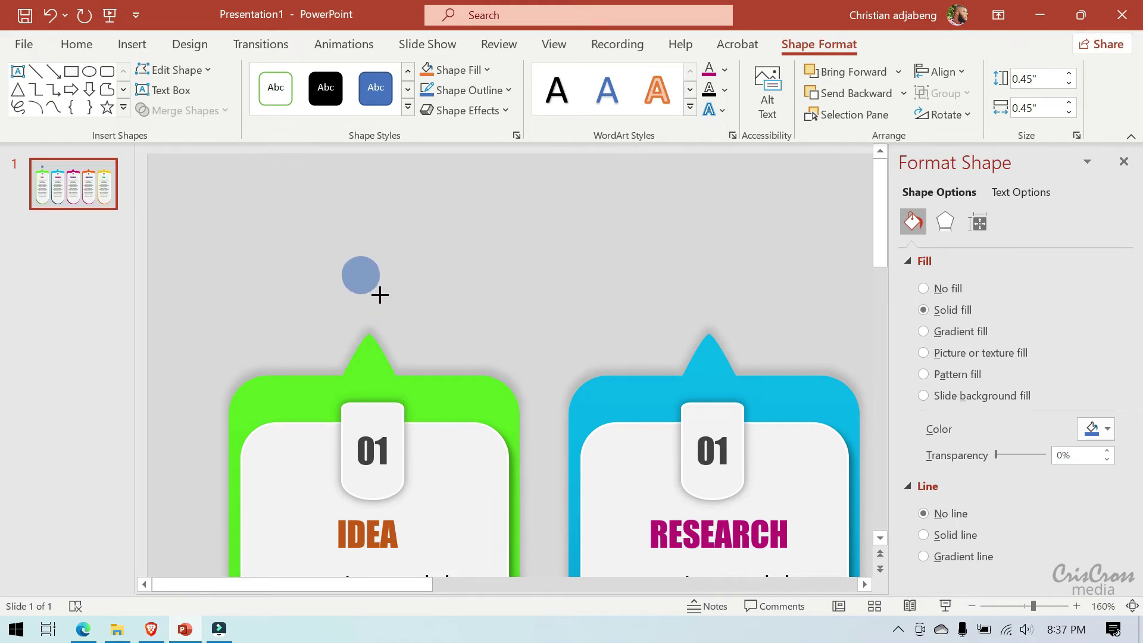
pyautogui.moveTo(380, 295); pyautogui.dragTo(369, 263)
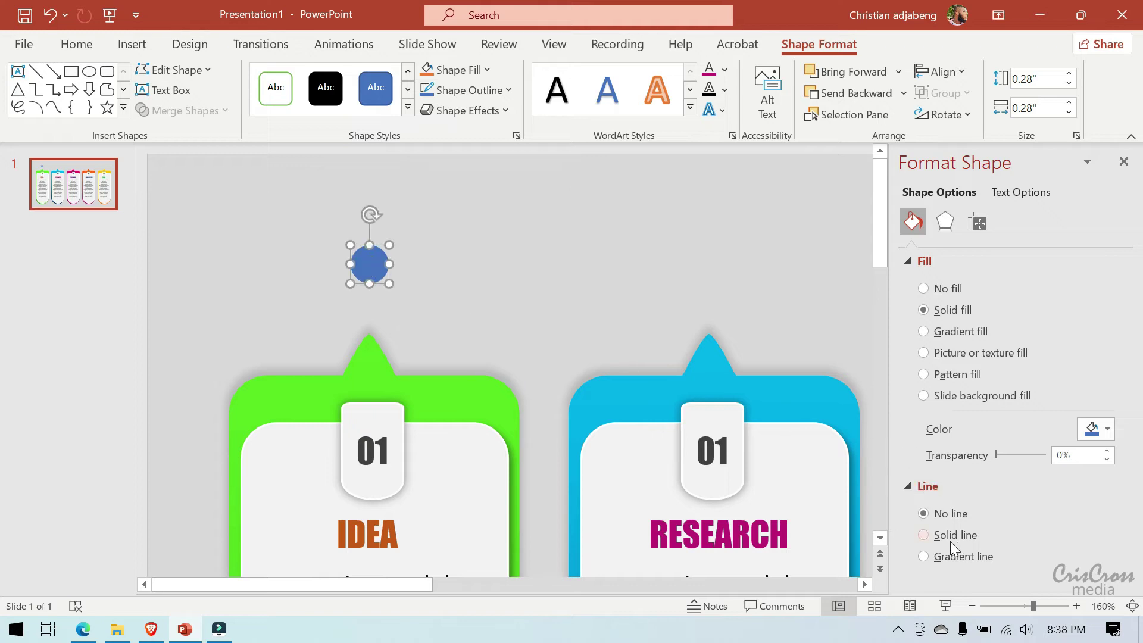
# Step: Give the circle a solid outline 5 pt wide
pyautogui.click(924, 535)
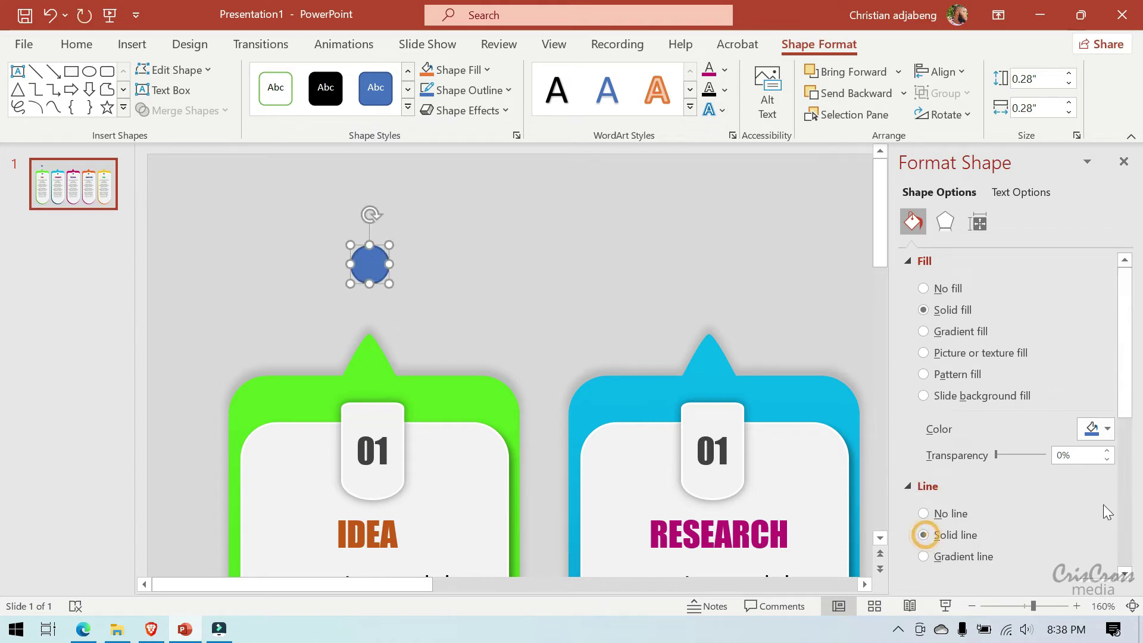
pyautogui.scroll(-1, 1127, 436)
pyautogui.scroll(-3, 1125, 416)
pyautogui.scroll(-1, 1126, 452)
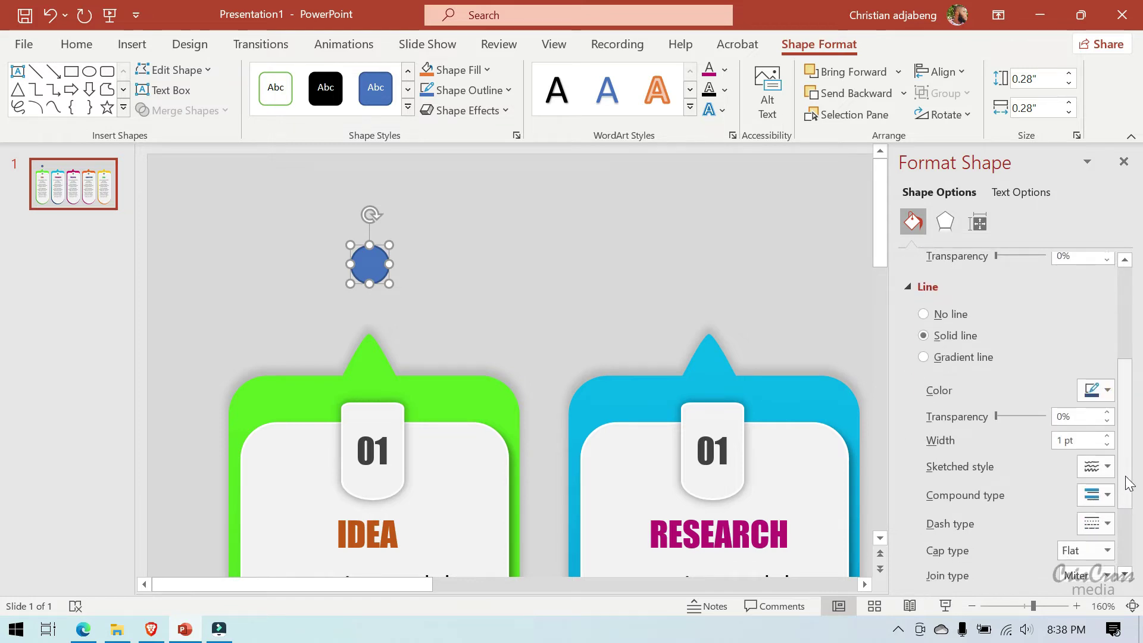
pyautogui.click(1107, 438)
pyautogui.click(1107, 437)
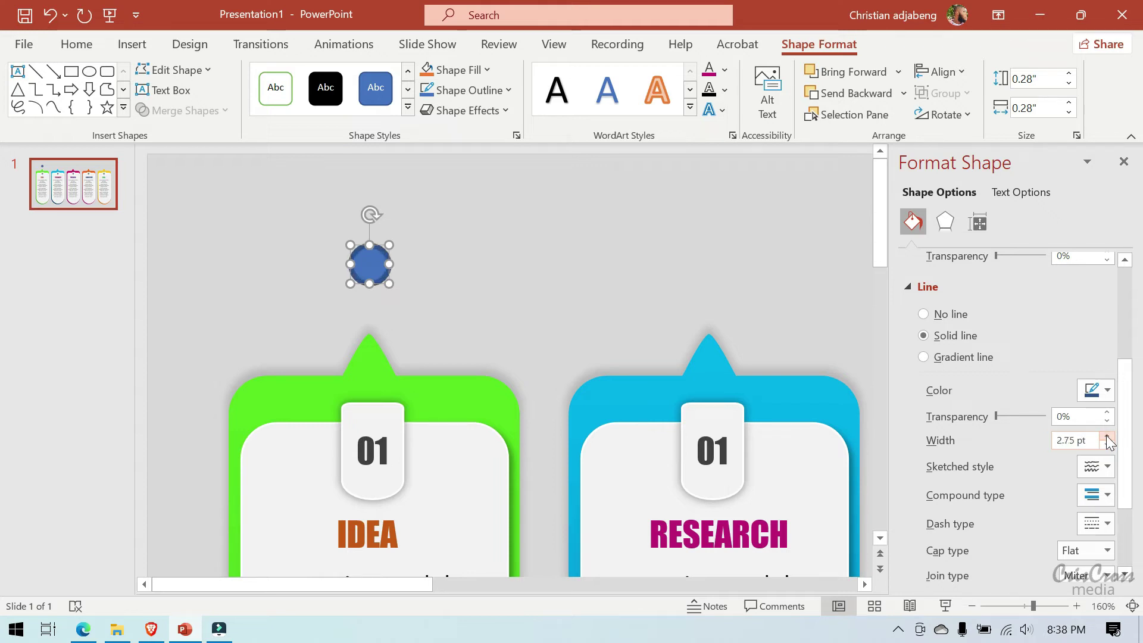
pyautogui.click(1107, 437)
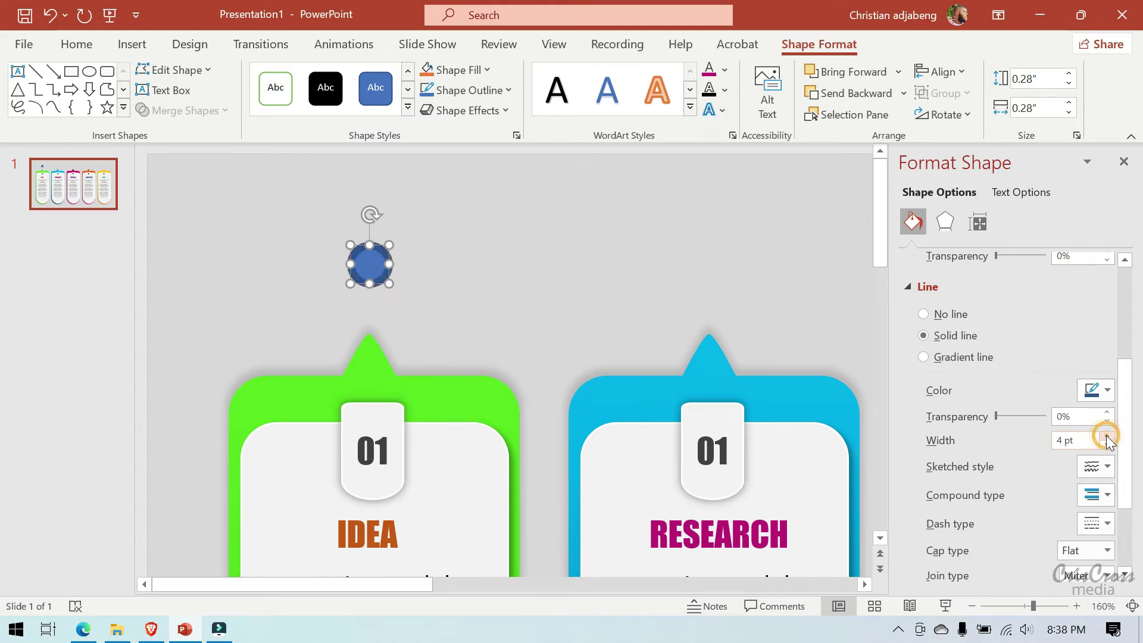
pyautogui.click(1107, 437)
pyautogui.click(1107, 438)
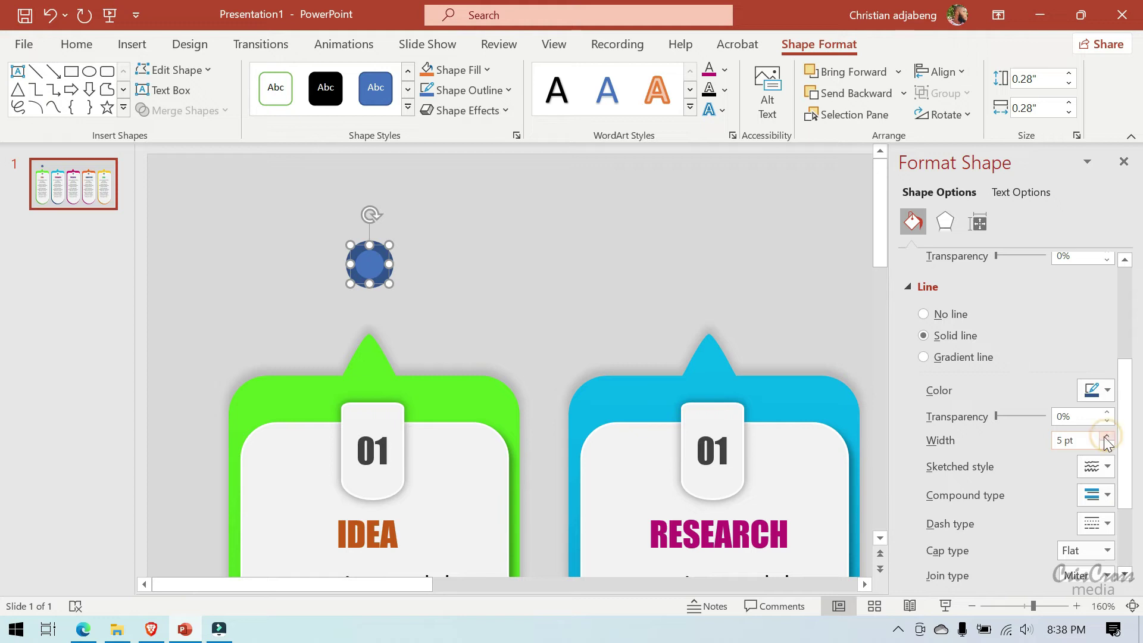
# Step: Colour the outline with the IDEA frame's lime green using the eyedropper
pyautogui.click(1112, 395)
pyautogui.click(1037, 366)
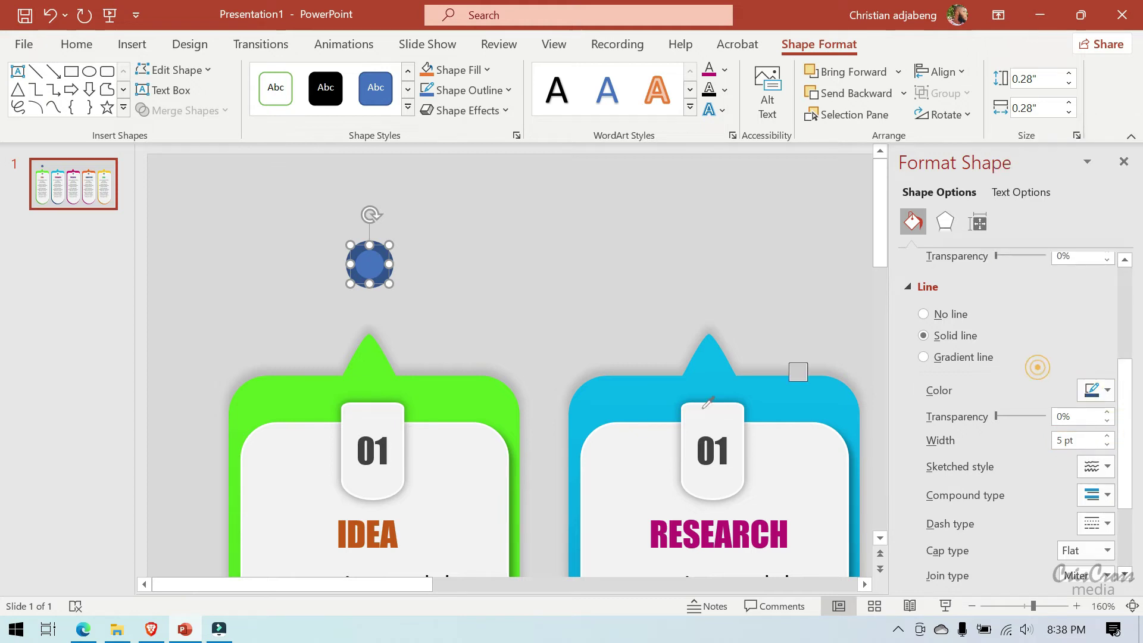
pyautogui.click(506, 398)
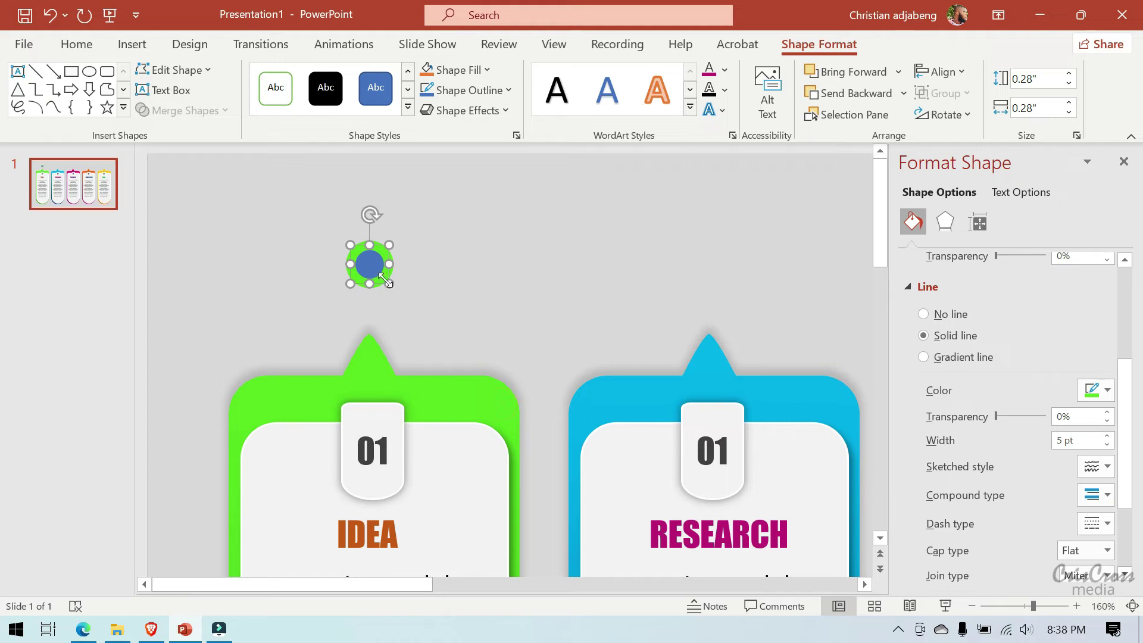
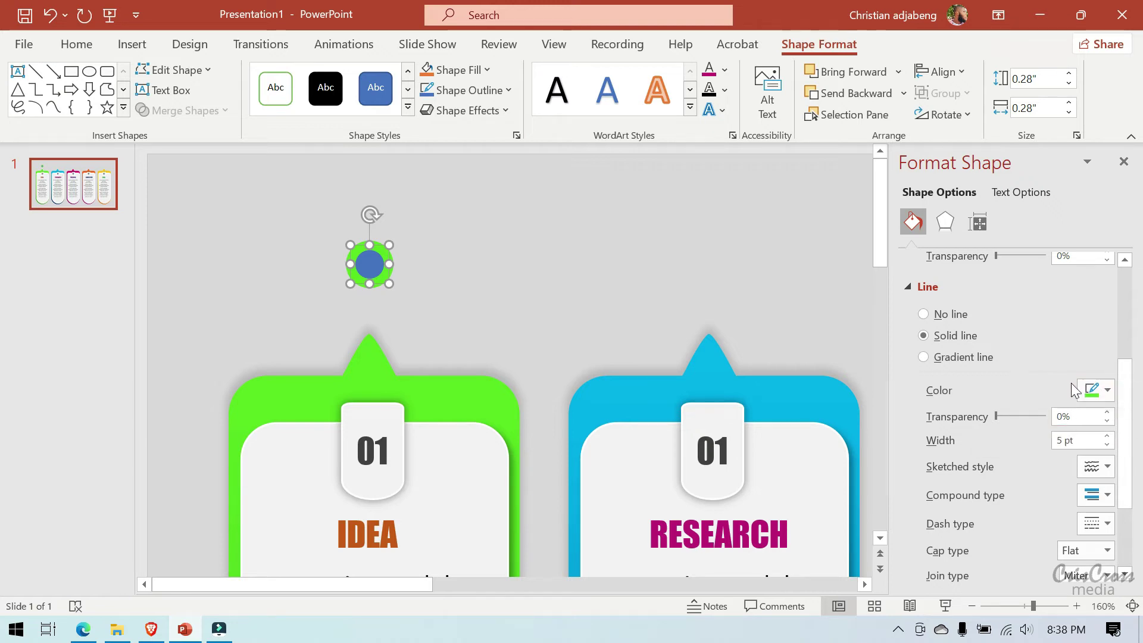
# Step: Fill the green-outlined ring above the IDEA card with white and check the result
pyautogui.scroll(3, 1113, 375)
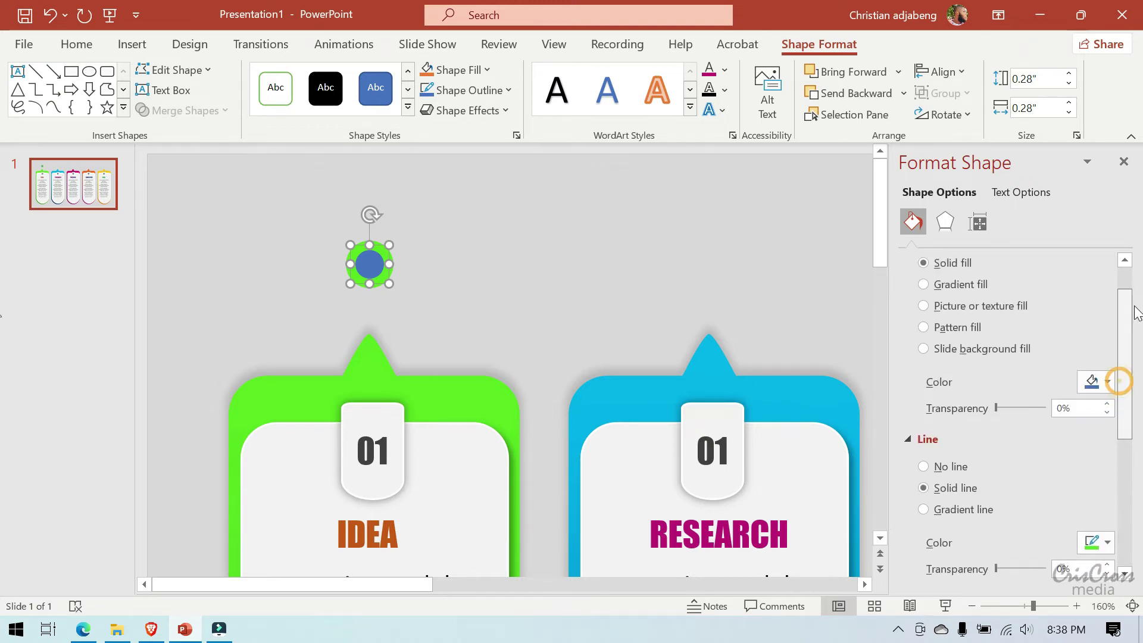
pyautogui.click(1097, 395)
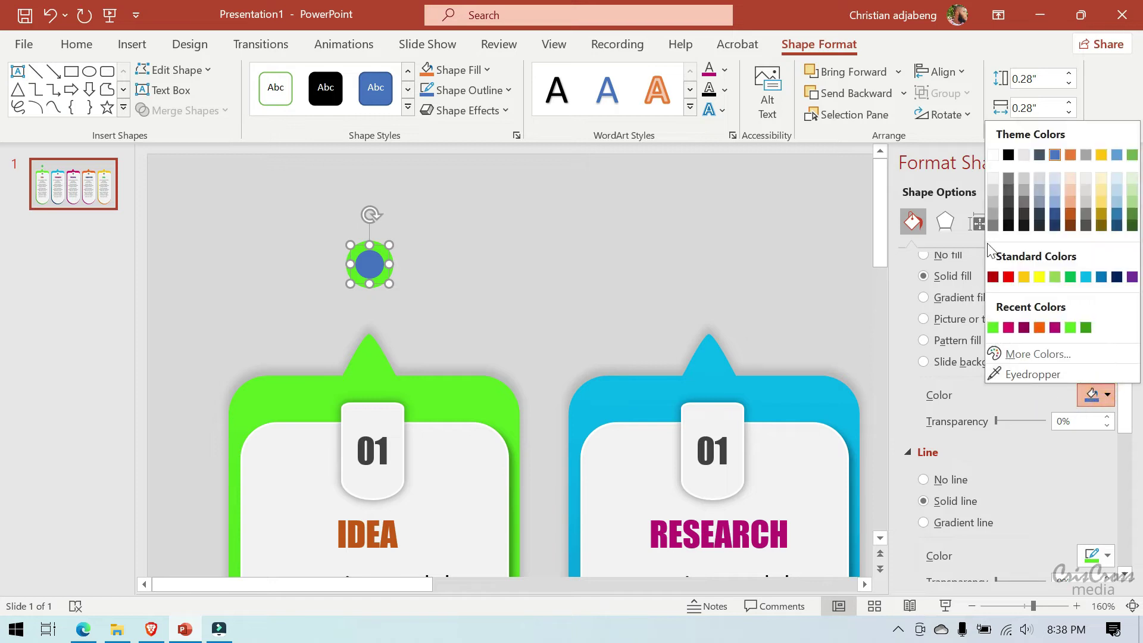
pyautogui.click(992, 155)
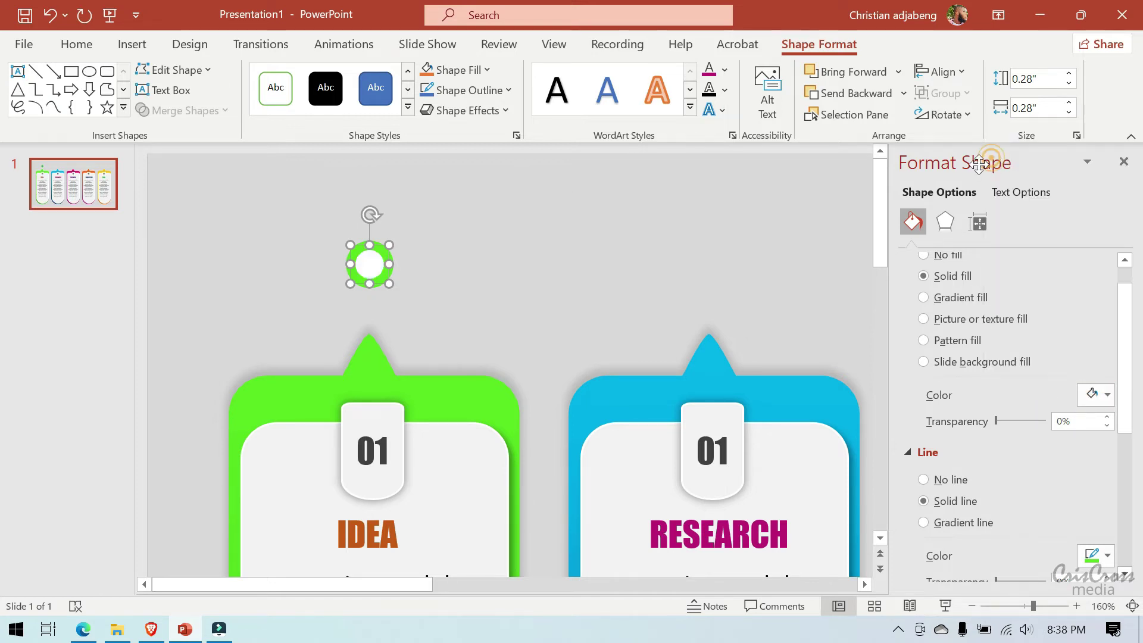
pyautogui.click(668, 248)
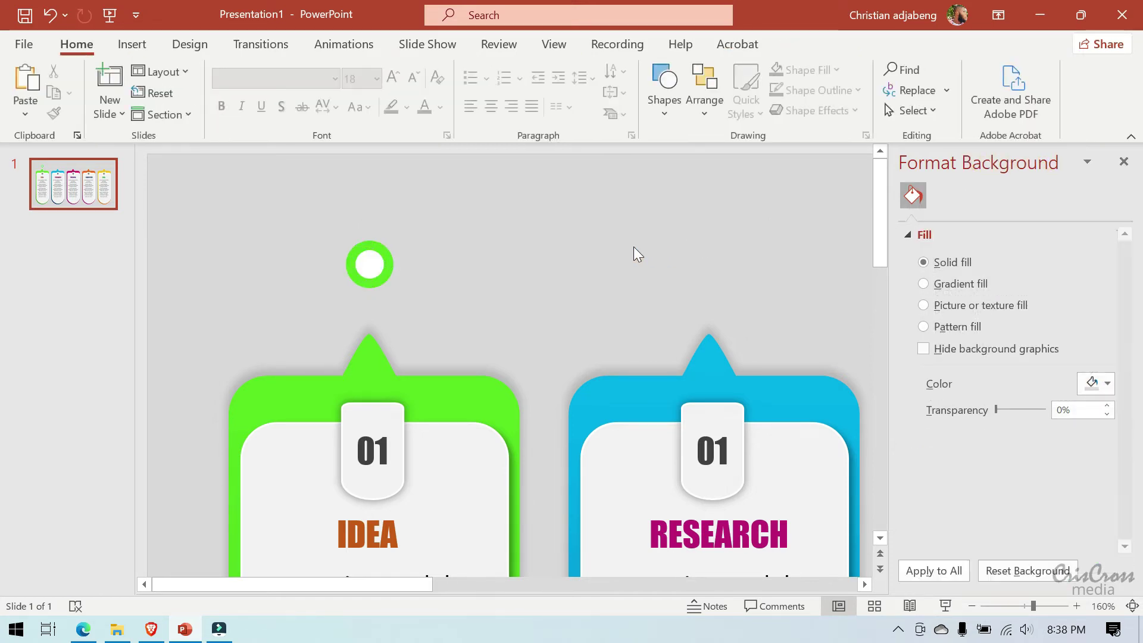
pyautogui.click(390, 264)
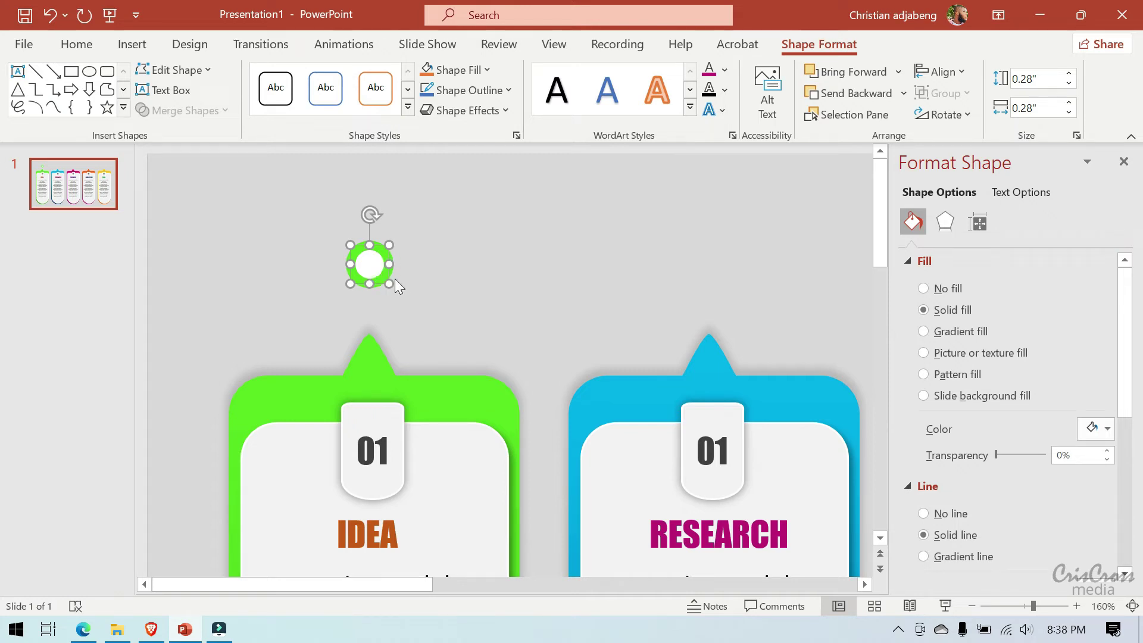
pyautogui.click(516, 283)
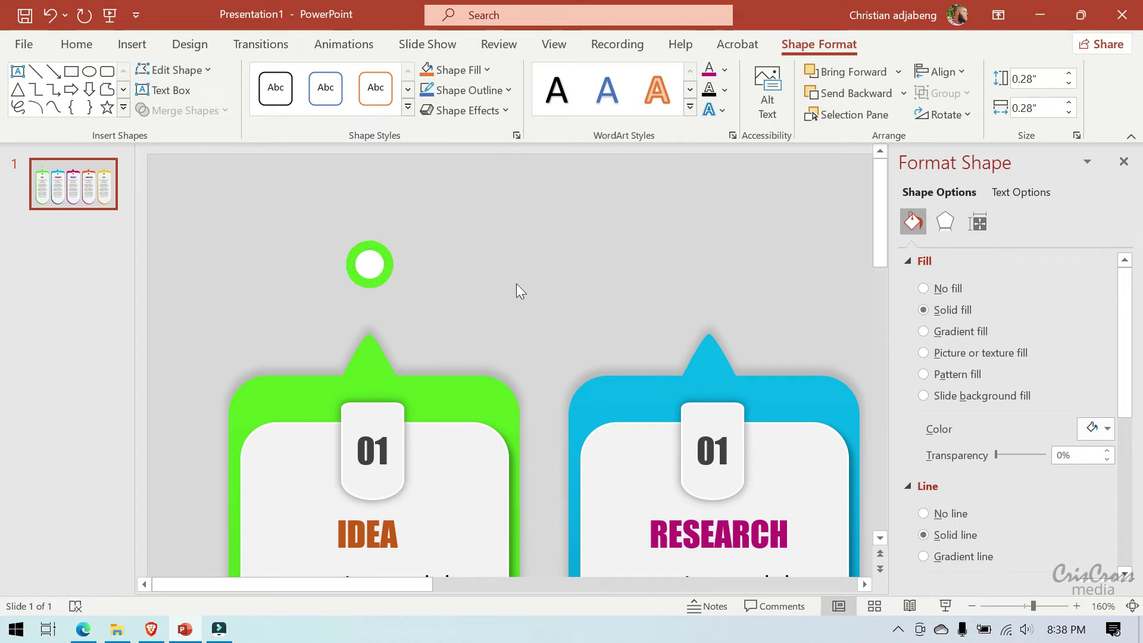
pyautogui.click(976, 604)
# Step: Copy the IDEA ring and position the copy above the RESEARCH card
pyautogui.click(977, 605)
pyautogui.click(977, 604)
pyautogui.click(977, 605)
pyautogui.click(976, 605)
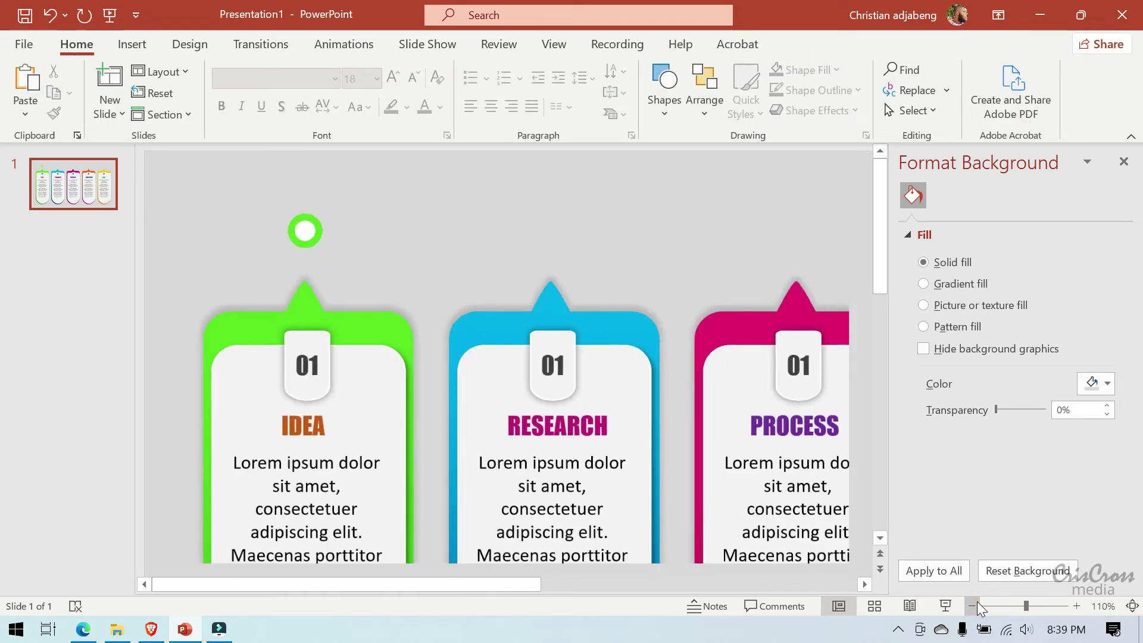
pyautogui.click(976, 602)
pyautogui.click(976, 602)
pyautogui.click(977, 602)
pyautogui.click(976, 603)
pyautogui.click(976, 602)
pyautogui.click(977, 602)
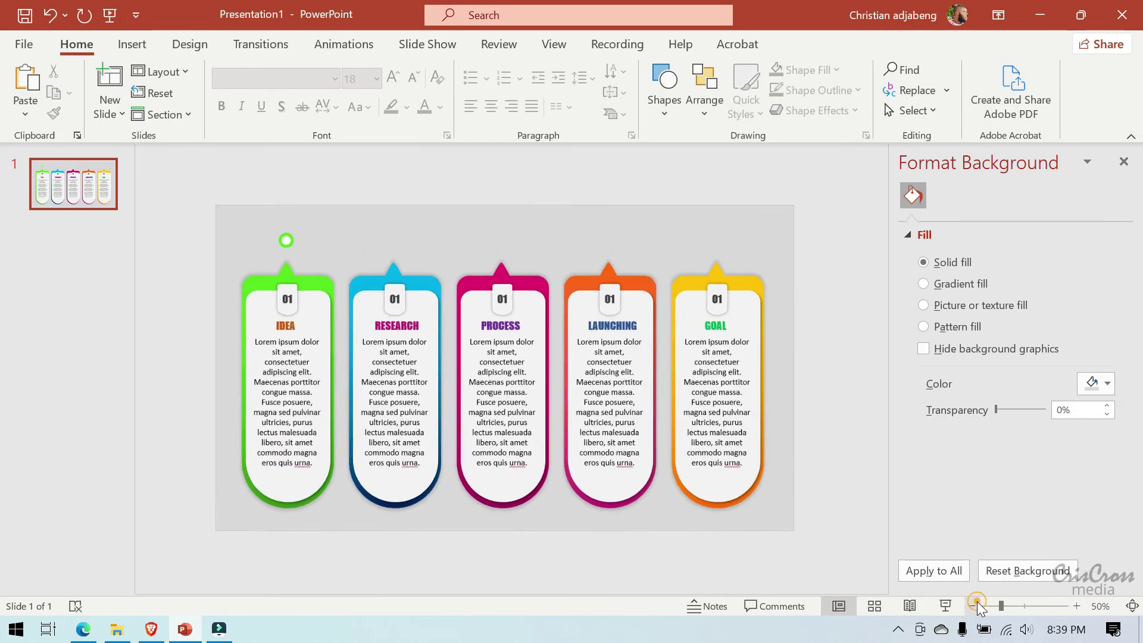
pyautogui.click(1076, 605)
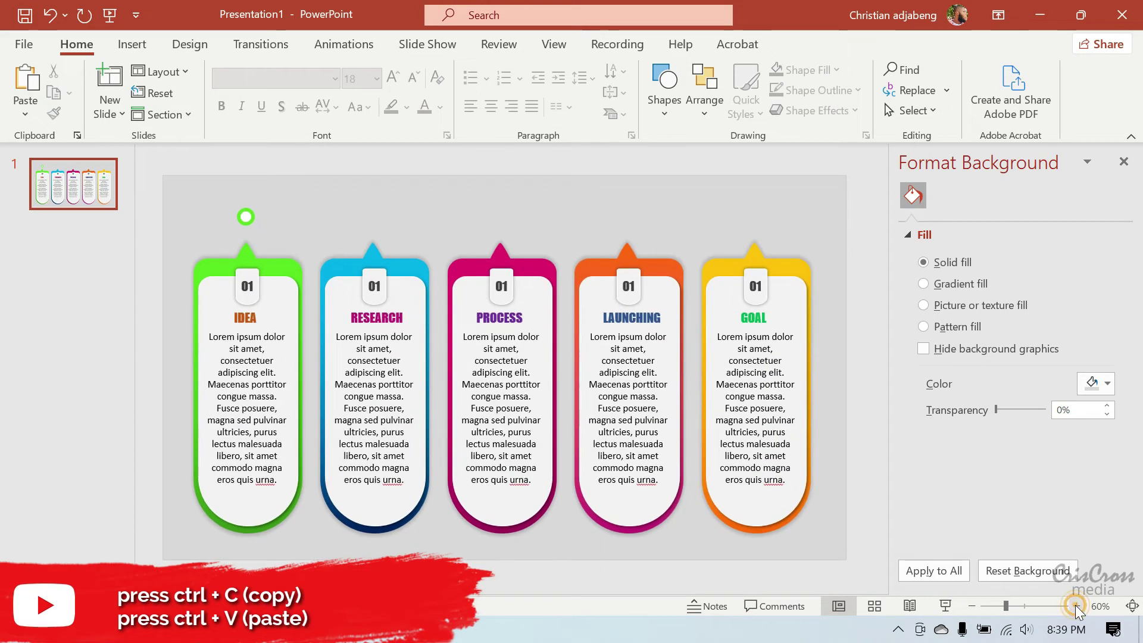
pyautogui.click(244, 217)
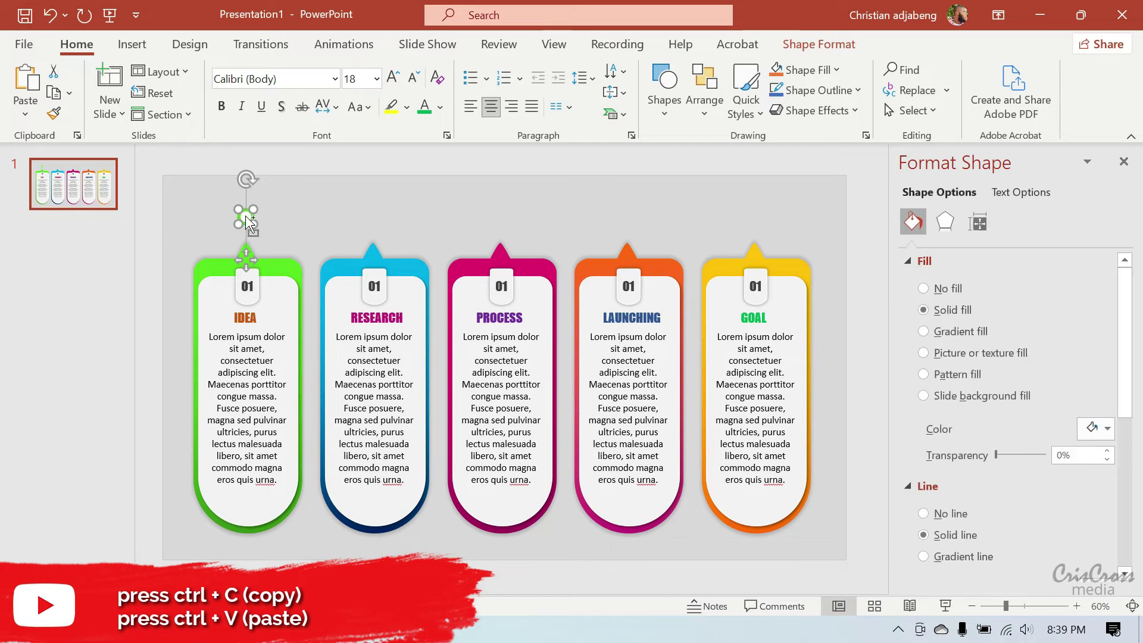
pyautogui.hotkey('ctrl', 'c')
pyautogui.hotkey('ctrl', 'v')
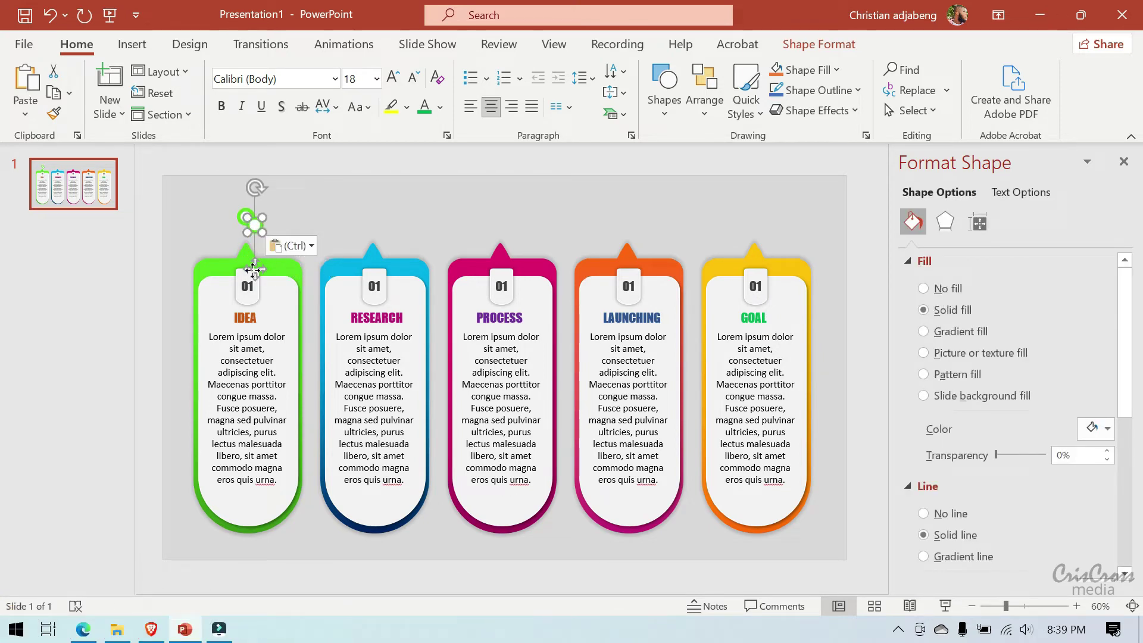
pyautogui.moveTo(252, 267); pyautogui.dragTo(363, 254)
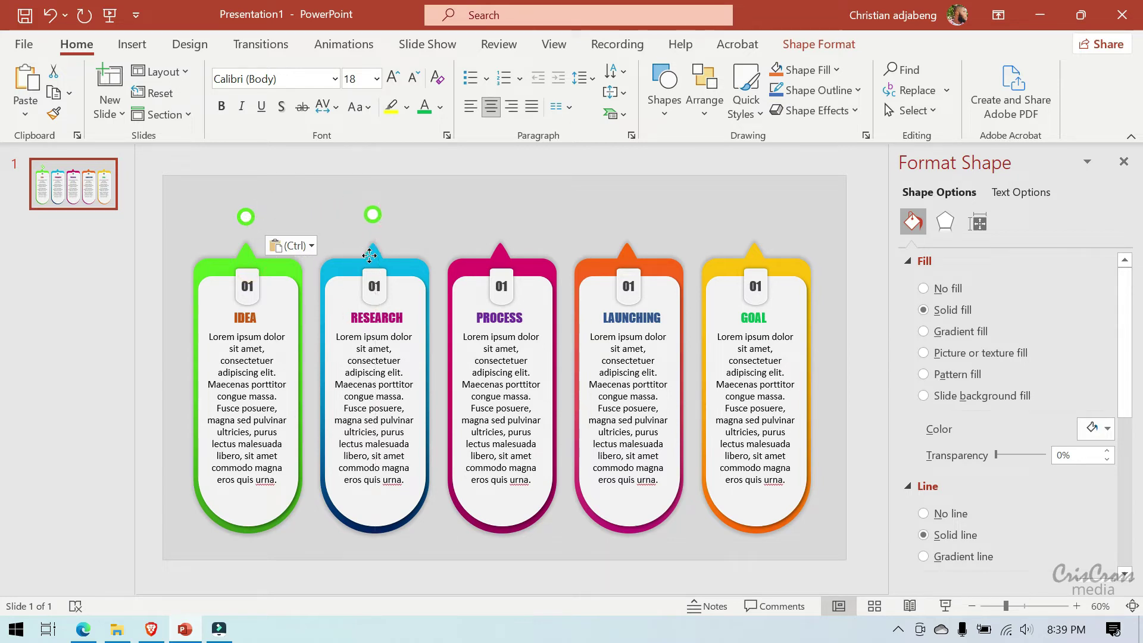
pyautogui.moveTo(365, 255); pyautogui.dragTo(370, 256)
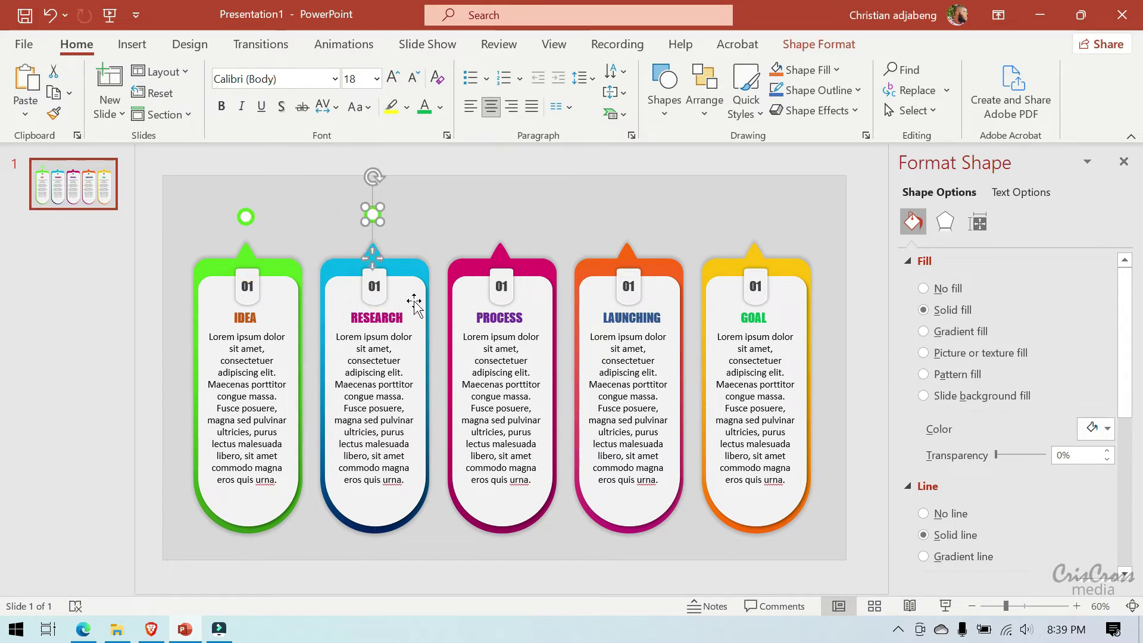
pyautogui.hotkey('ctrl', 'z')
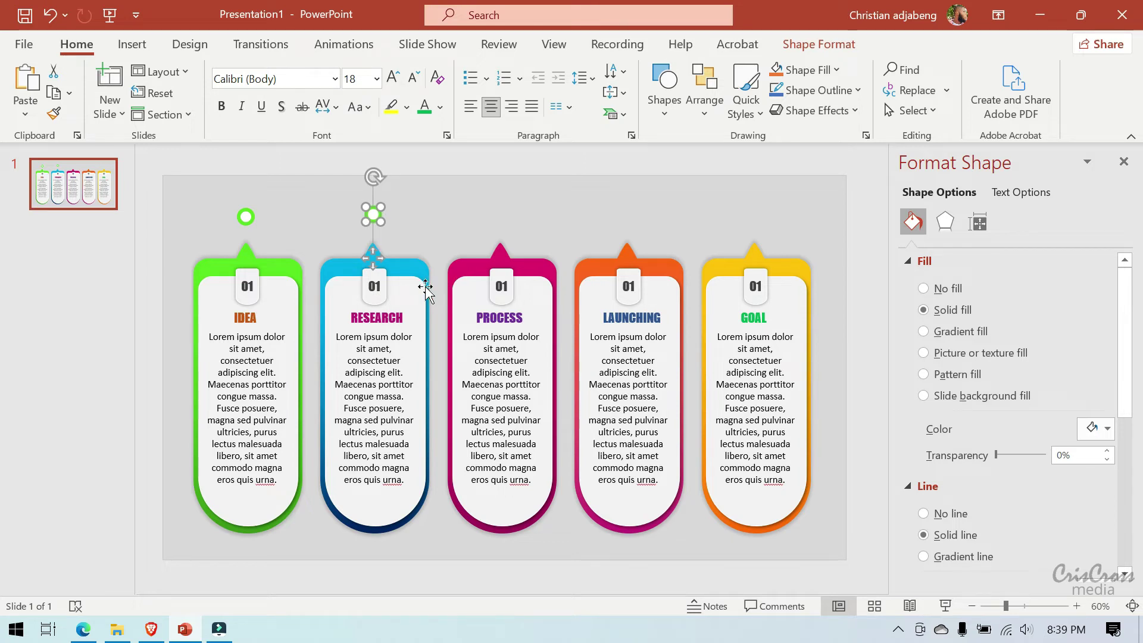
pyautogui.hotkey('ctrl', 'z')
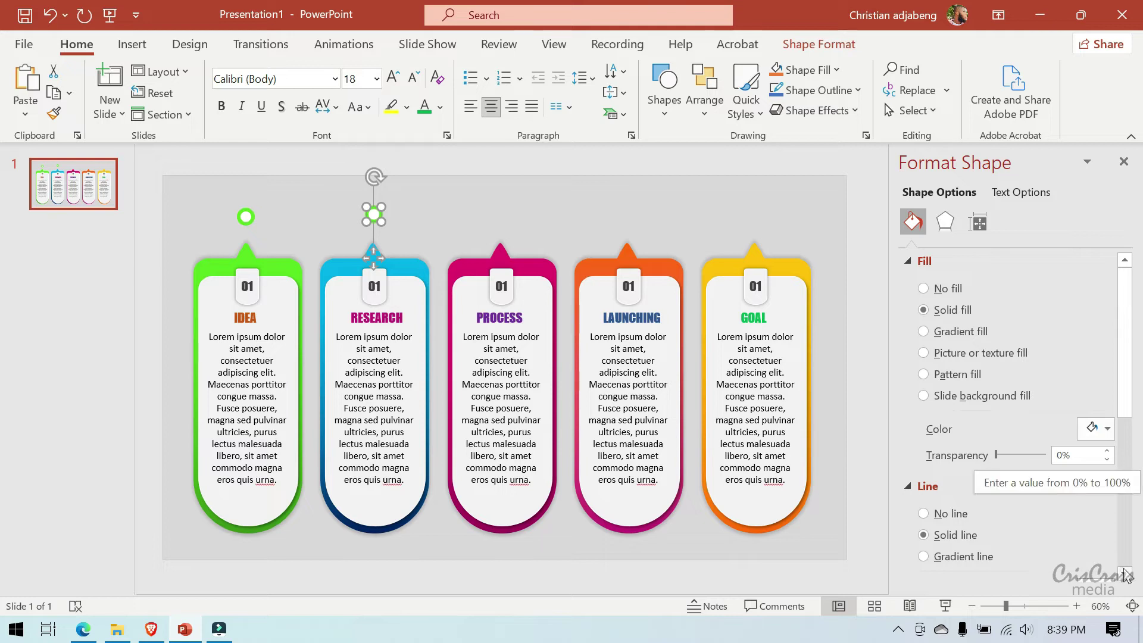
# Step: Outline the RESEARCH ring in the card's blue using the Eyedropper
pyautogui.scroll(-1, 1117, 560)
pyautogui.scroll(-2, 1117, 560)
pyautogui.click(1106, 547)
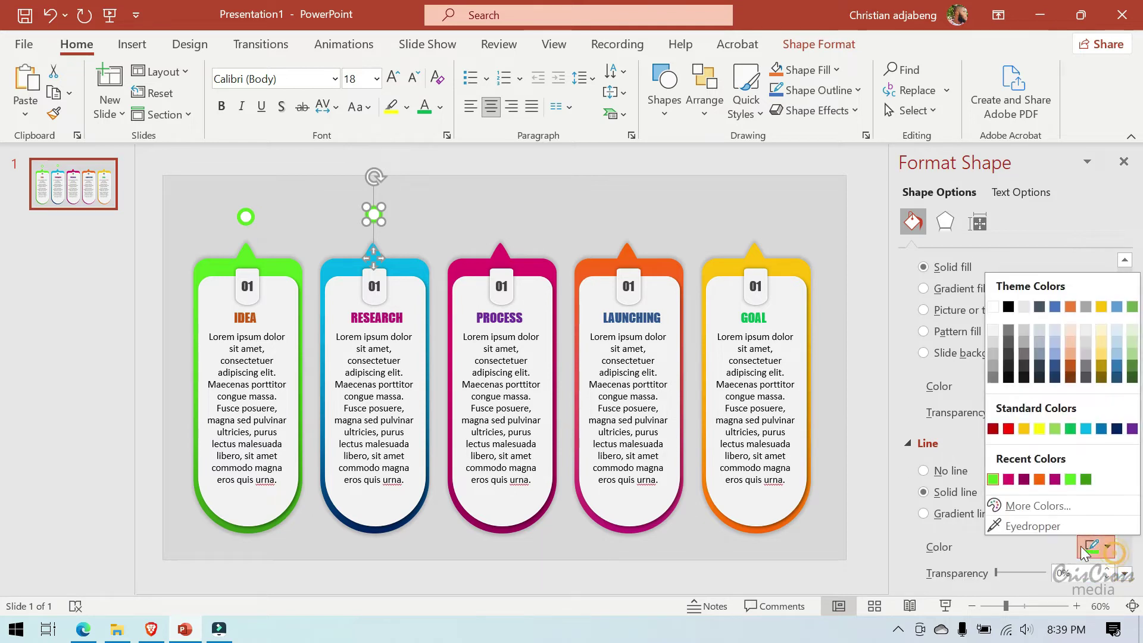
pyautogui.click(1066, 526)
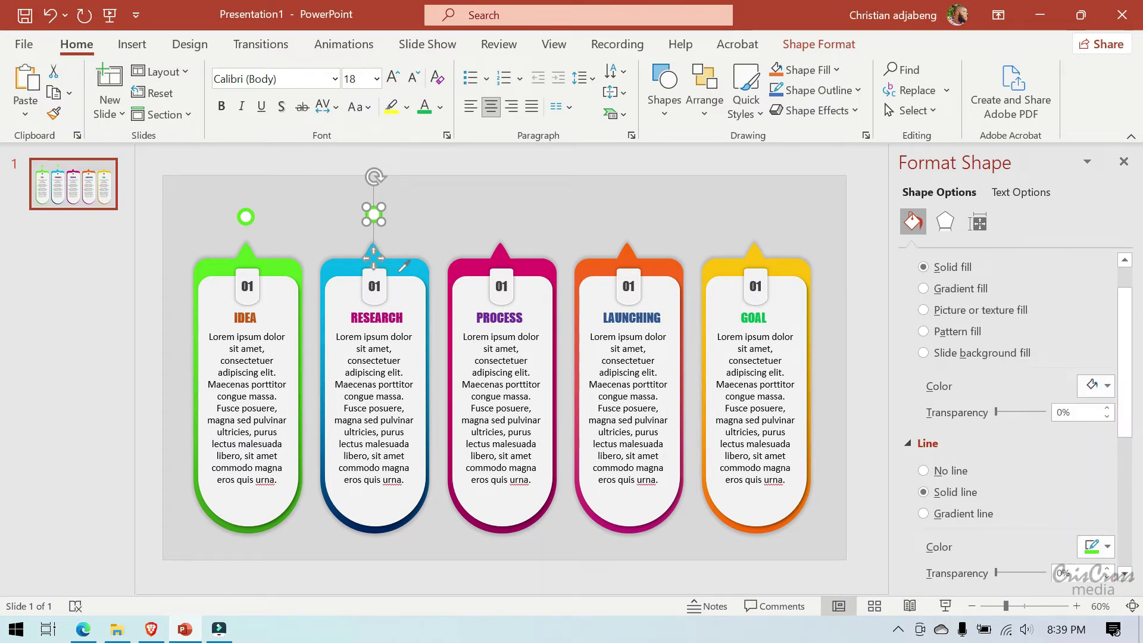
pyautogui.click(398, 271)
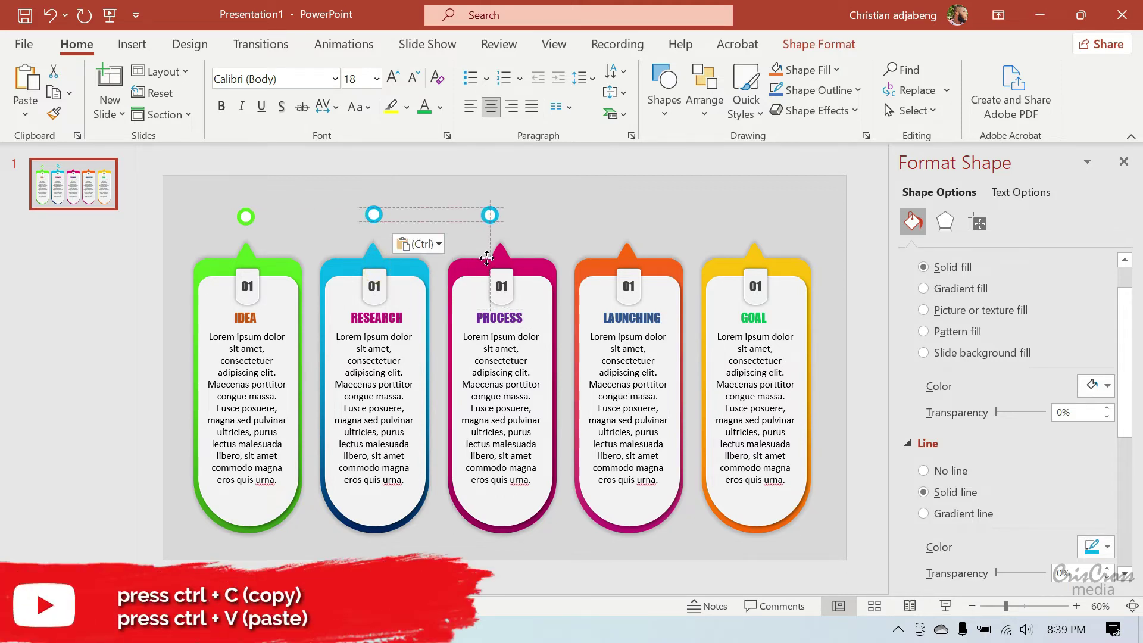
# Step: Place another ring above the PROCESS card and outline it in the card's magenta
pyautogui.moveTo(382, 223); pyautogui.dragTo(492, 214)
pyautogui.moveTo(490, 257); pyautogui.dragTo(497, 260)
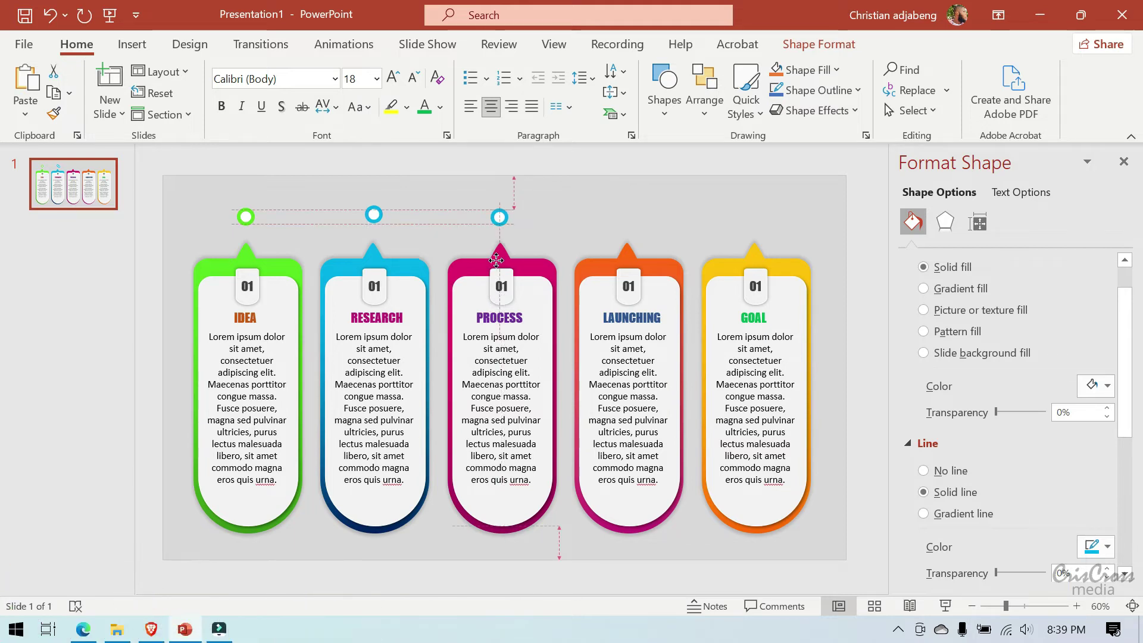
pyautogui.moveTo(497, 260); pyautogui.dragTo(496, 259)
pyautogui.click(1101, 546)
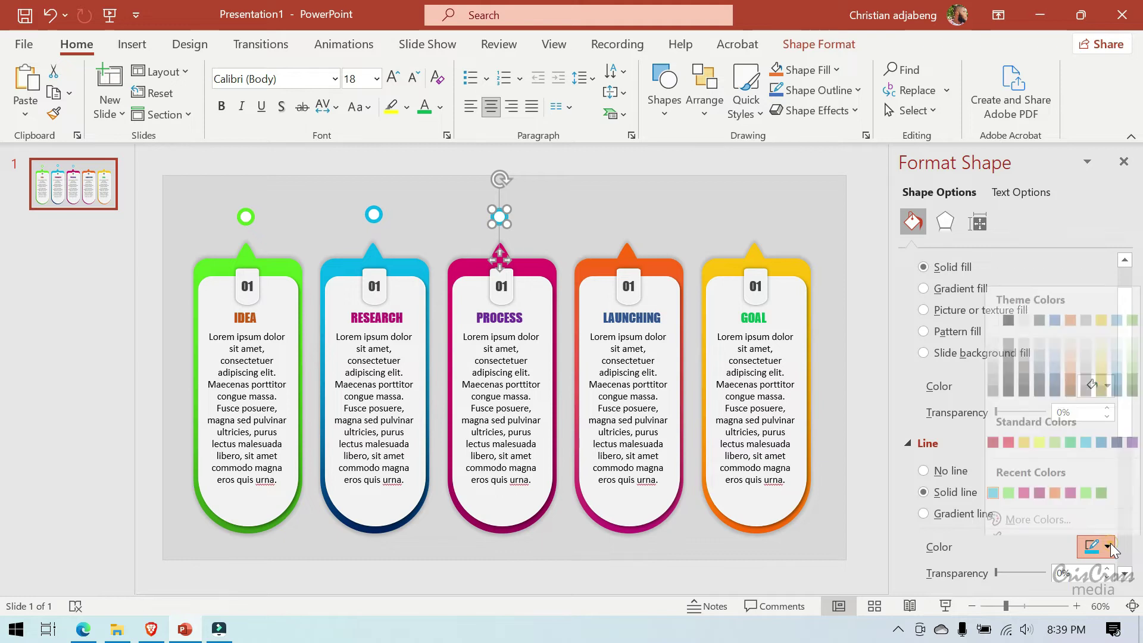
pyautogui.click(1012, 525)
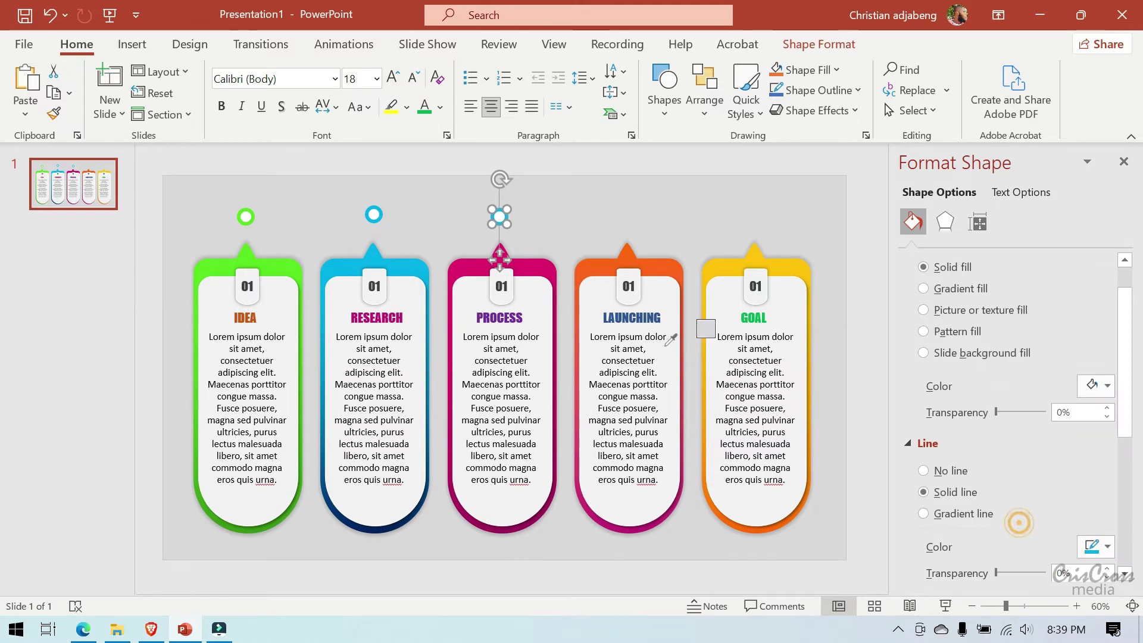
pyautogui.click(548, 266)
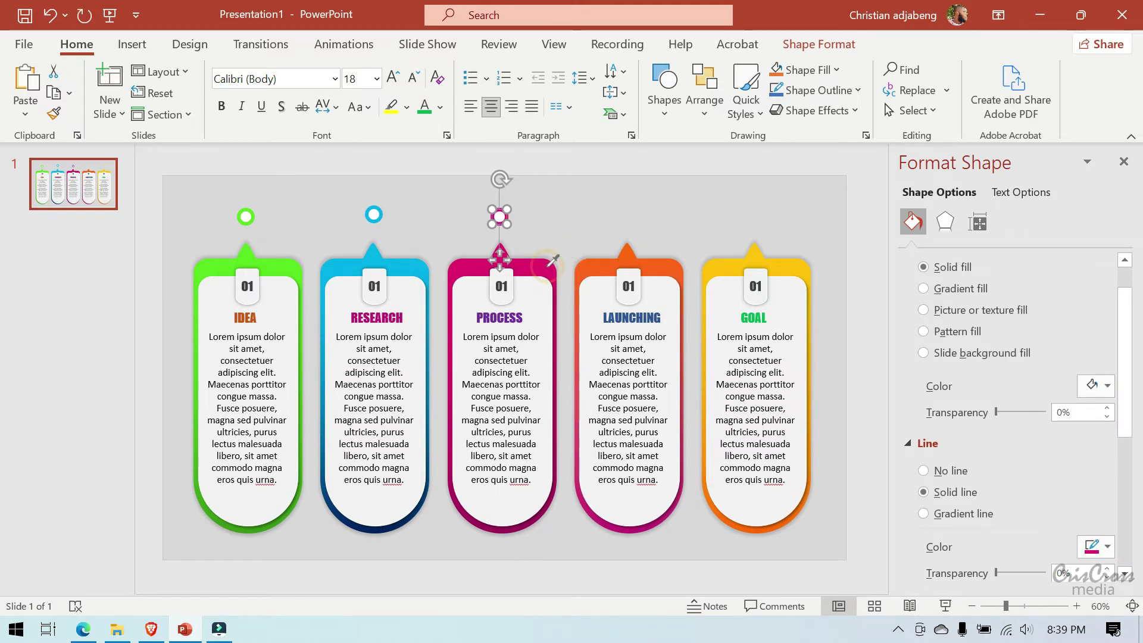
# Step: Copy the magenta ring above the LAUNCHING card and outline it in the card's orange
pyautogui.hotkey('ctrl', 'c')
pyautogui.hotkey('ctrl', 'v')
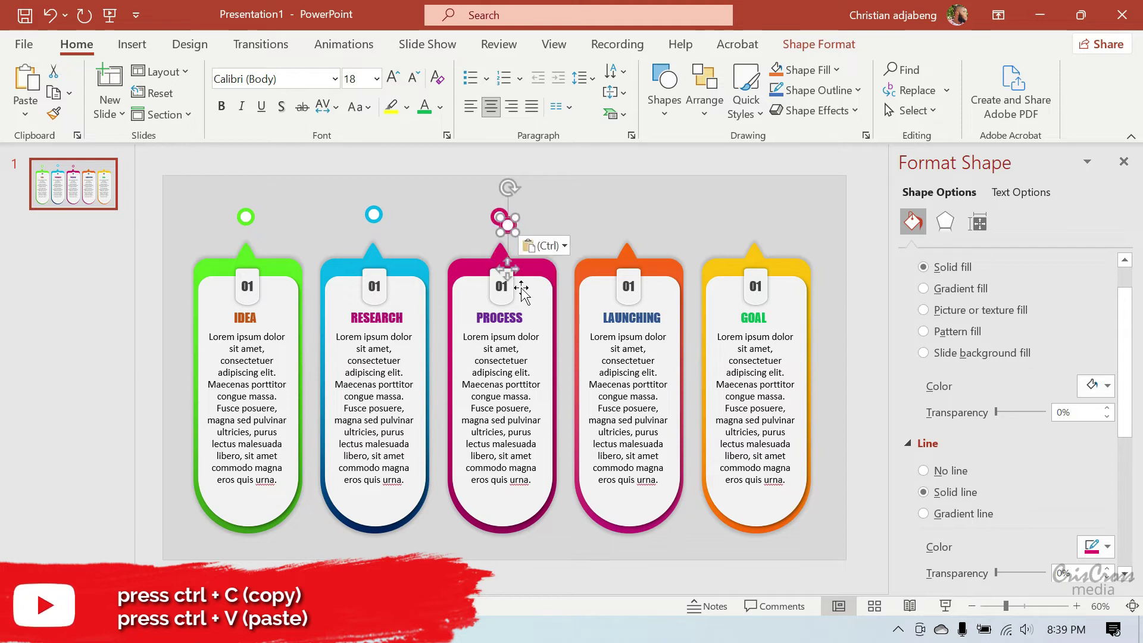
pyautogui.moveTo(508, 268); pyautogui.dragTo(631, 262)
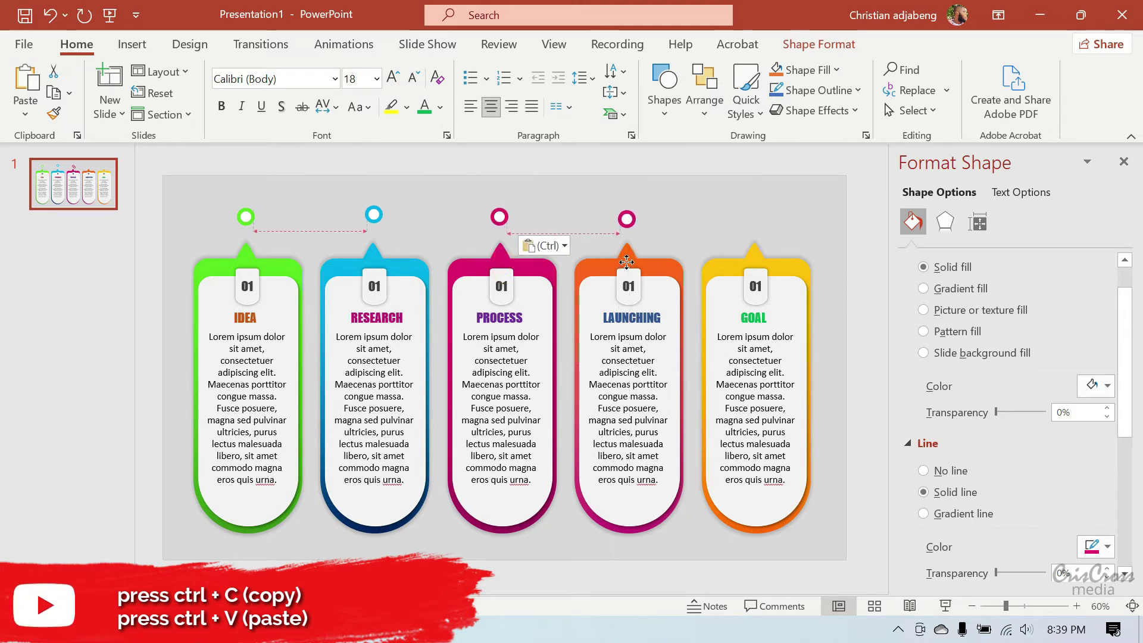
pyautogui.moveTo(631, 262); pyautogui.dragTo(626, 258)
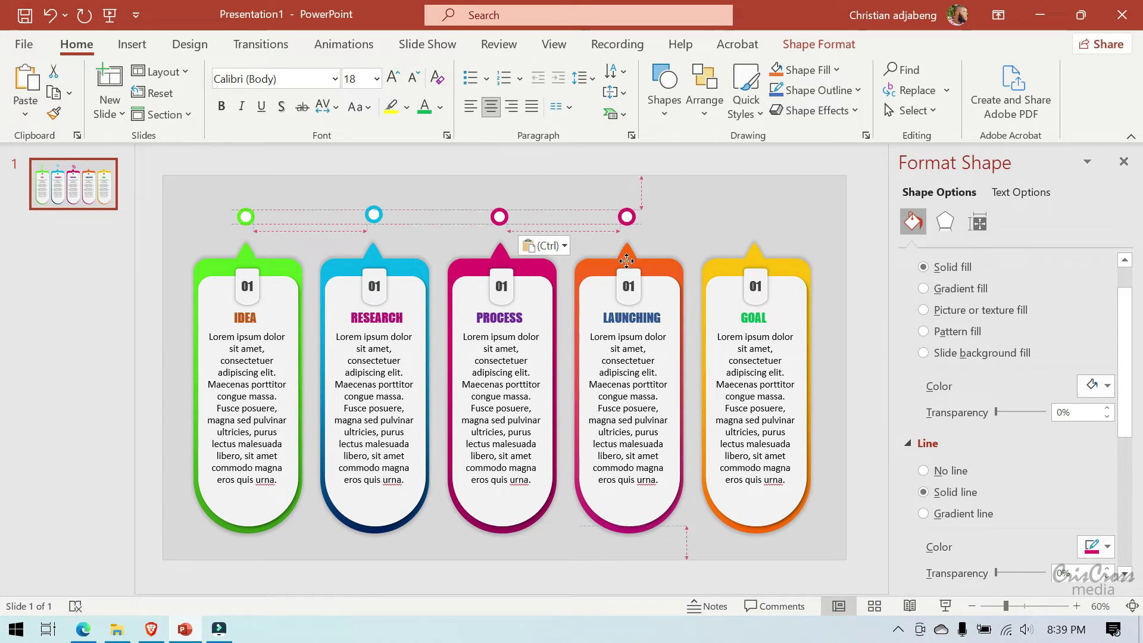
pyautogui.moveTo(626, 261); pyautogui.dragTo(626, 256)
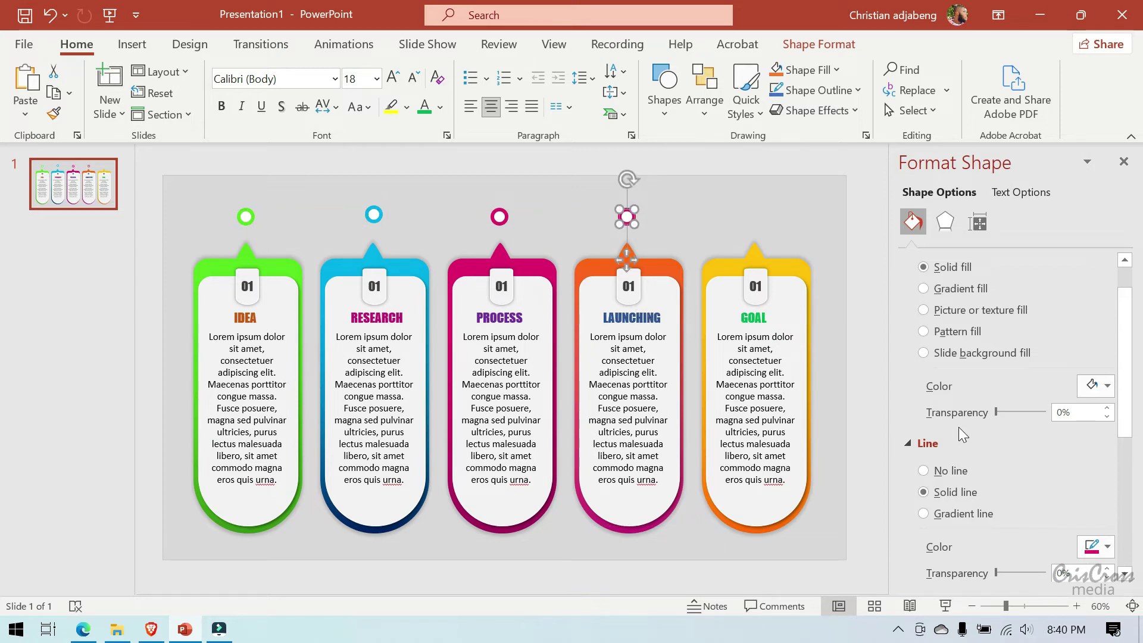
pyautogui.click(1095, 545)
pyautogui.click(1014, 527)
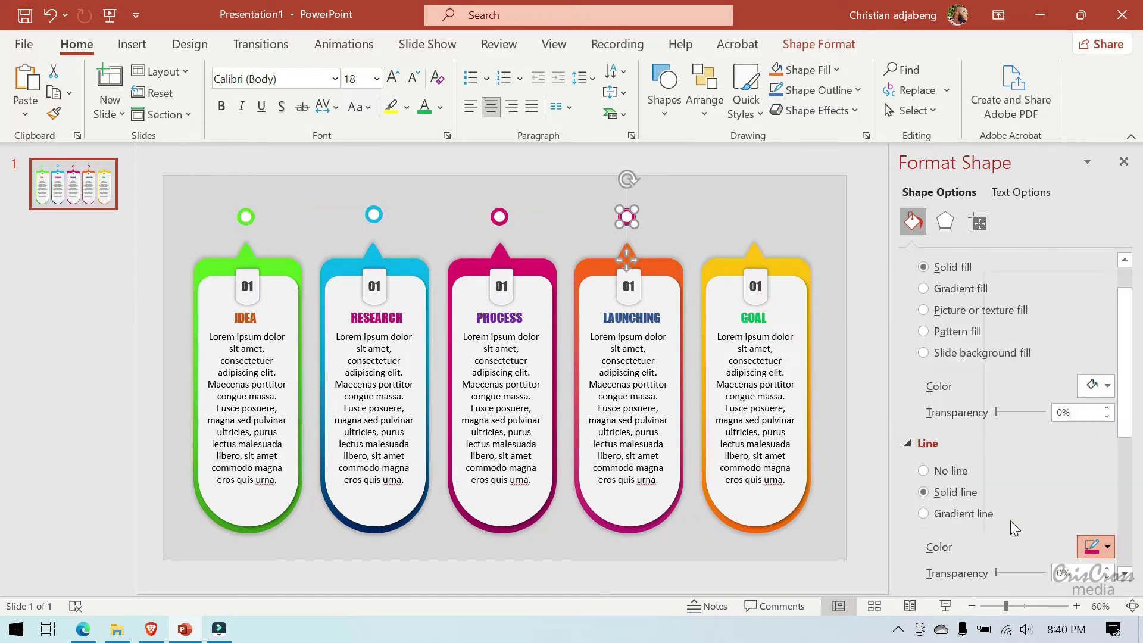
pyautogui.click(658, 272)
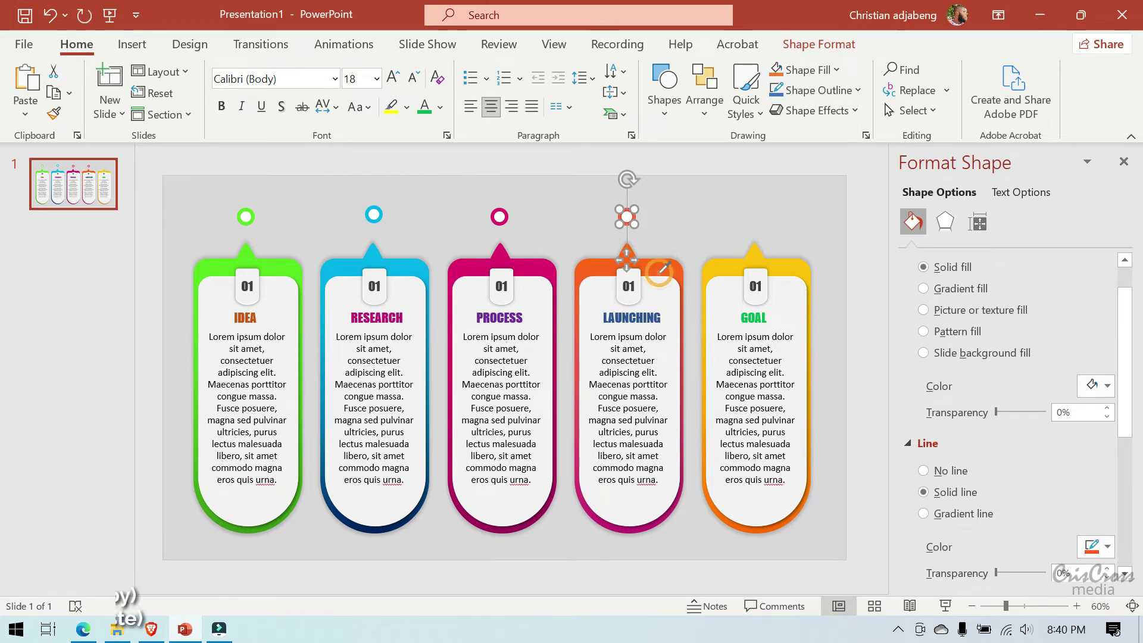
# Step: Paste a fifth ring above the GOAL card, align it, and outline it in yellow
pyautogui.press('Escape')
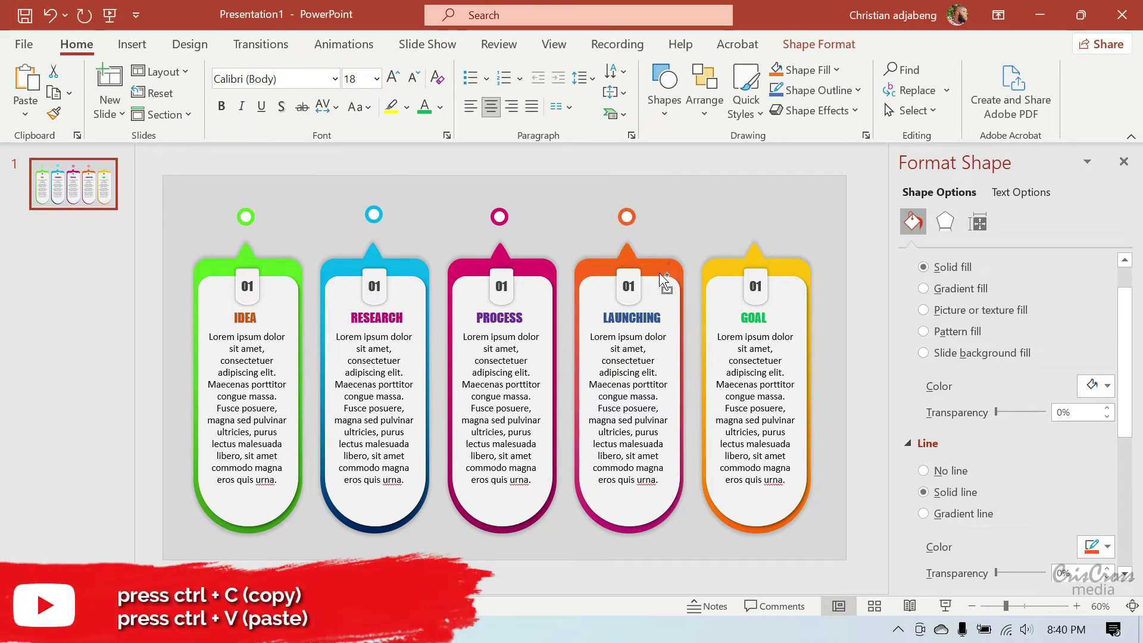
pyautogui.hotkey('ctrl', 'v')
pyautogui.moveTo(630, 268); pyautogui.dragTo(749, 255)
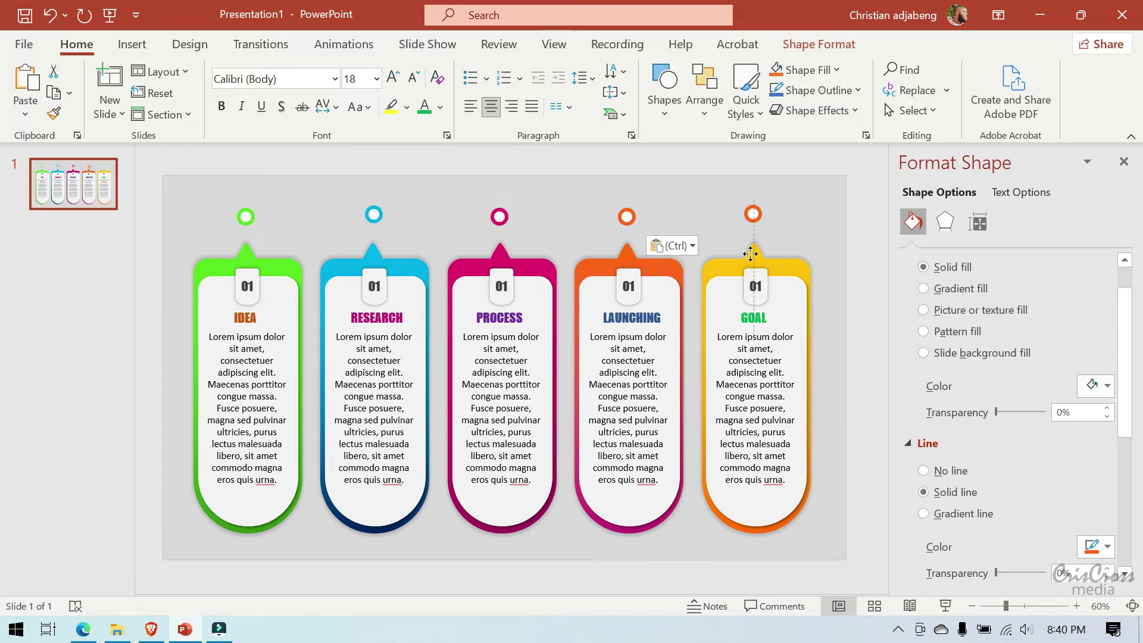
pyautogui.moveTo(751, 255); pyautogui.dragTo(753, 257)
pyautogui.hotkey('ctrl', 'z')
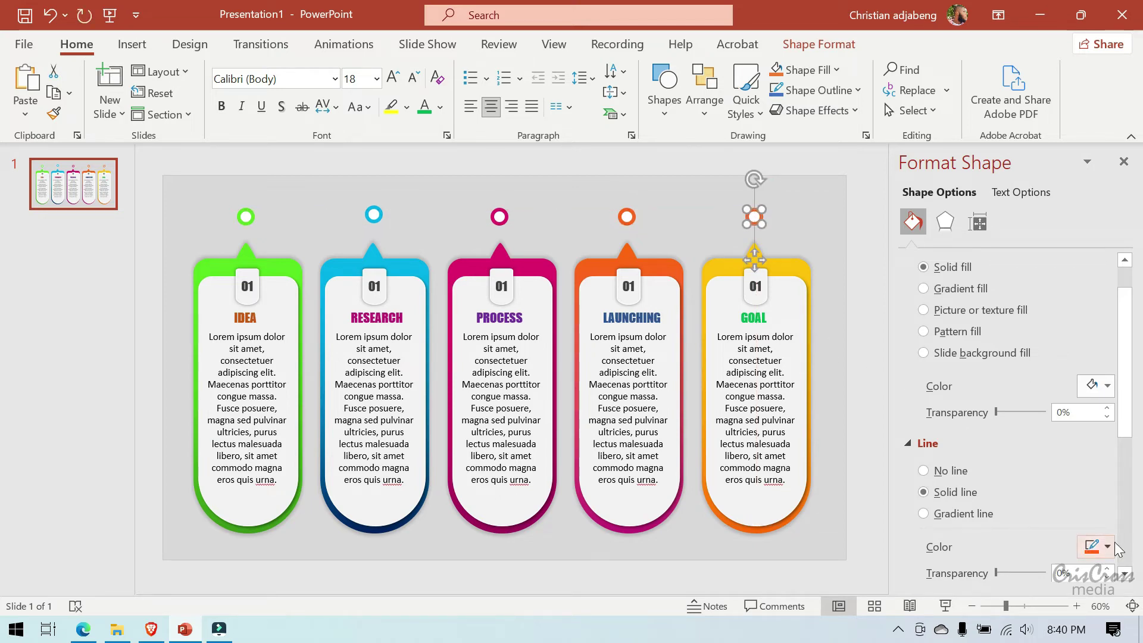
pyautogui.click(1095, 546)
pyautogui.click(1062, 524)
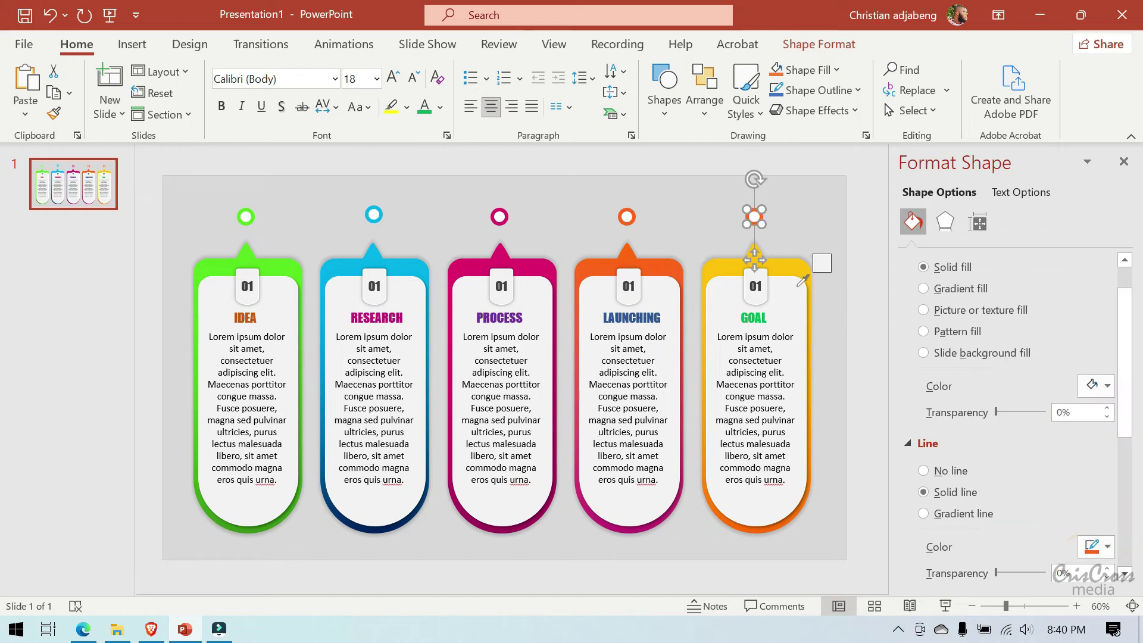
pyautogui.click(777, 270)
pyautogui.click(805, 233)
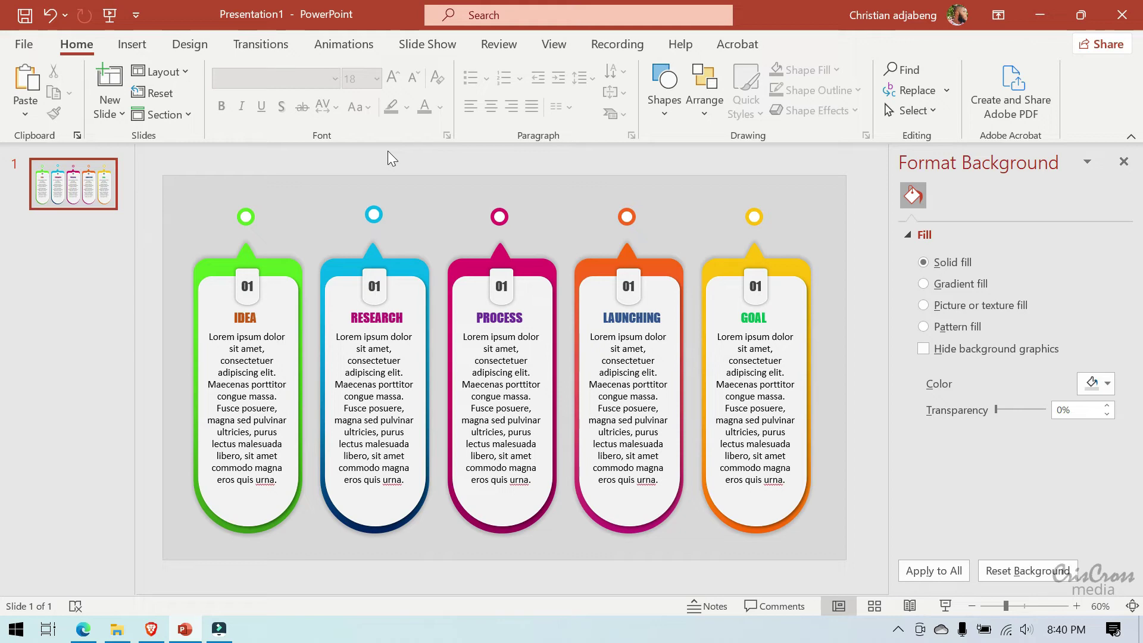
# Step: Draw a straight Line shape horizontally across the slide through all five rings
pyautogui.click(127, 46)
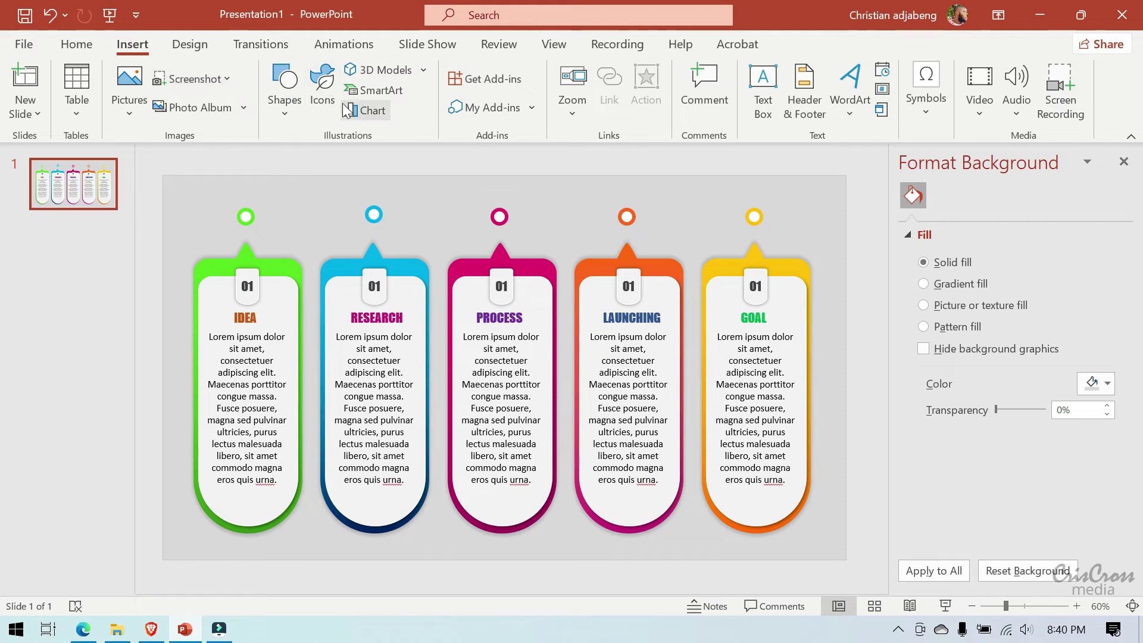
pyautogui.click(291, 123)
pyautogui.click(291, 123)
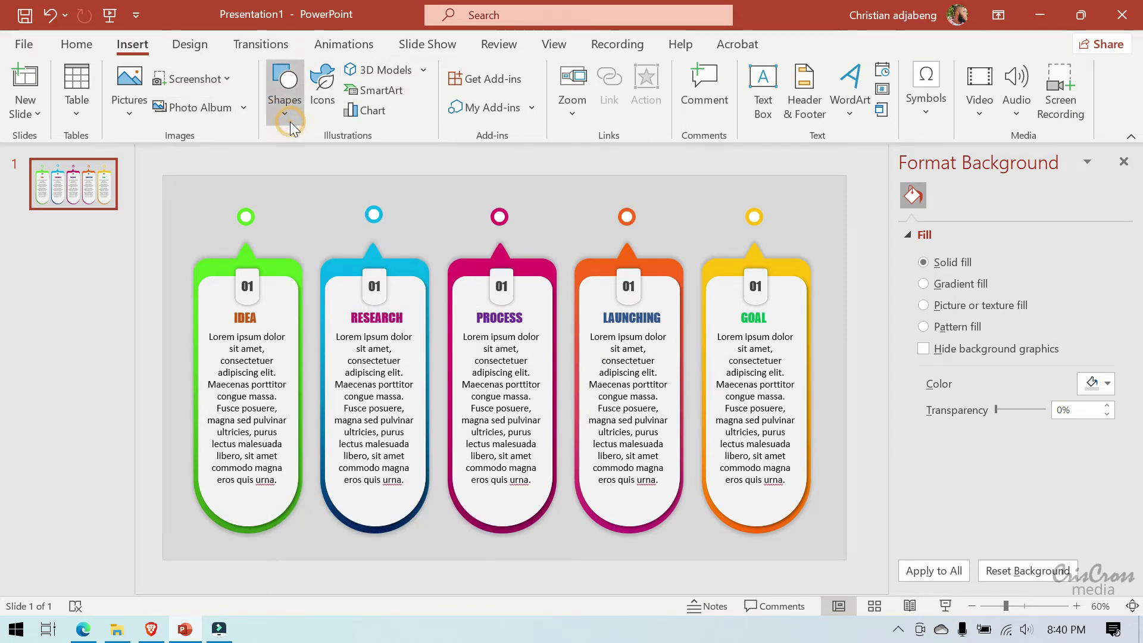
pyautogui.click(284, 119)
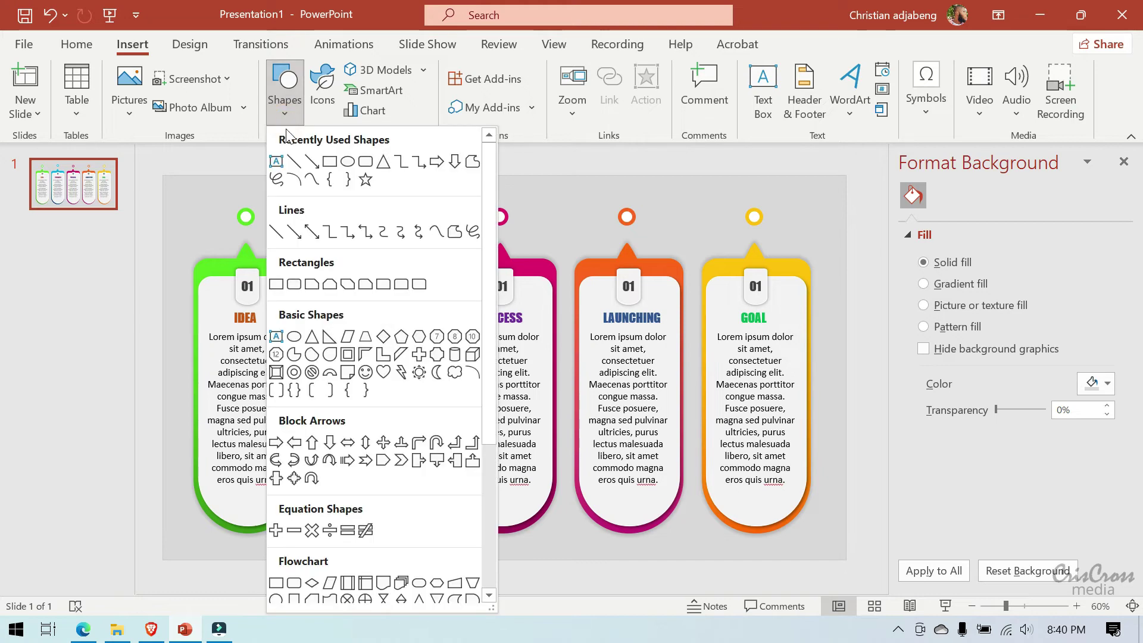
pyautogui.click(294, 161)
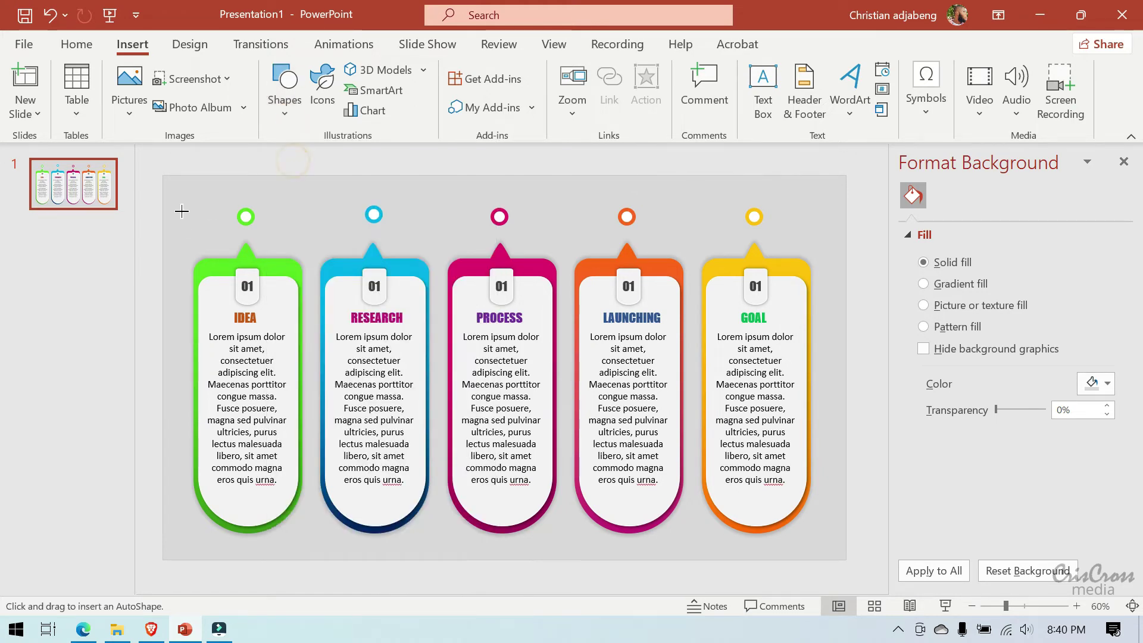
pyautogui.moveTo(181, 209); pyautogui.dragTo(823, 210)
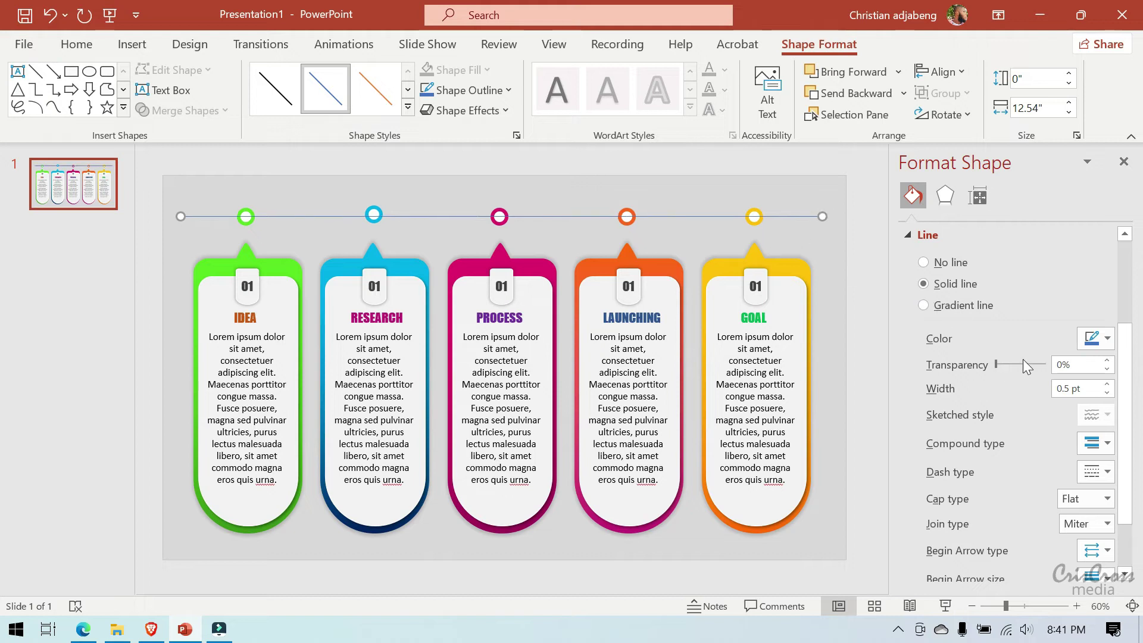
# Step: Make the timeline line 2 pt wide and send it to the back
pyautogui.click(1106, 384)
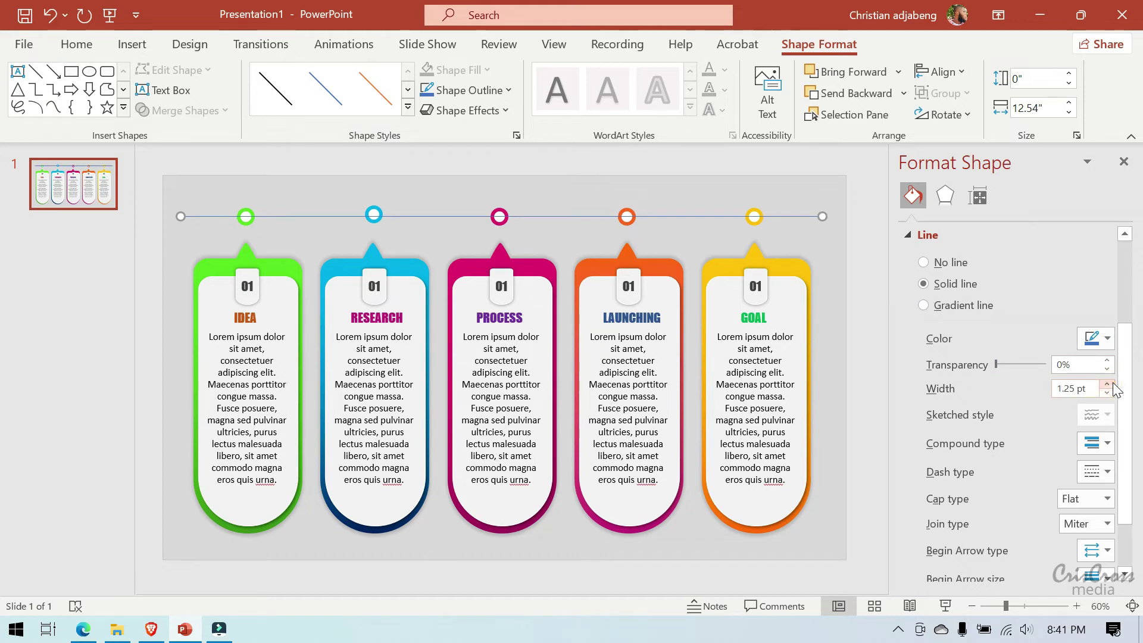
pyautogui.click(1107, 384)
pyautogui.click(1107, 384)
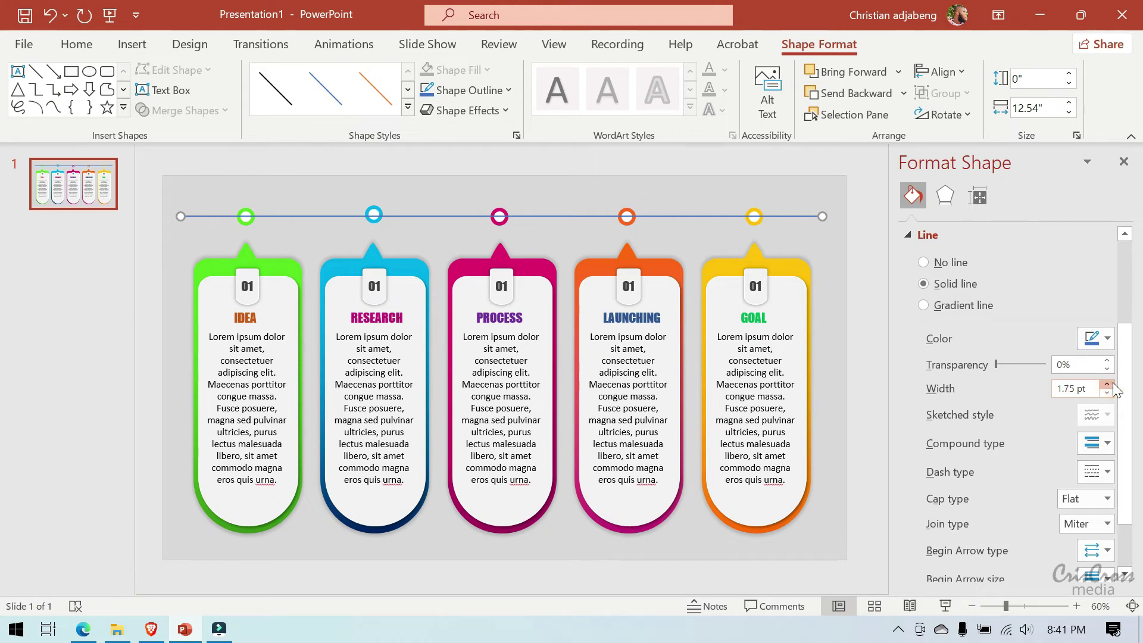
pyautogui.click(1106, 384)
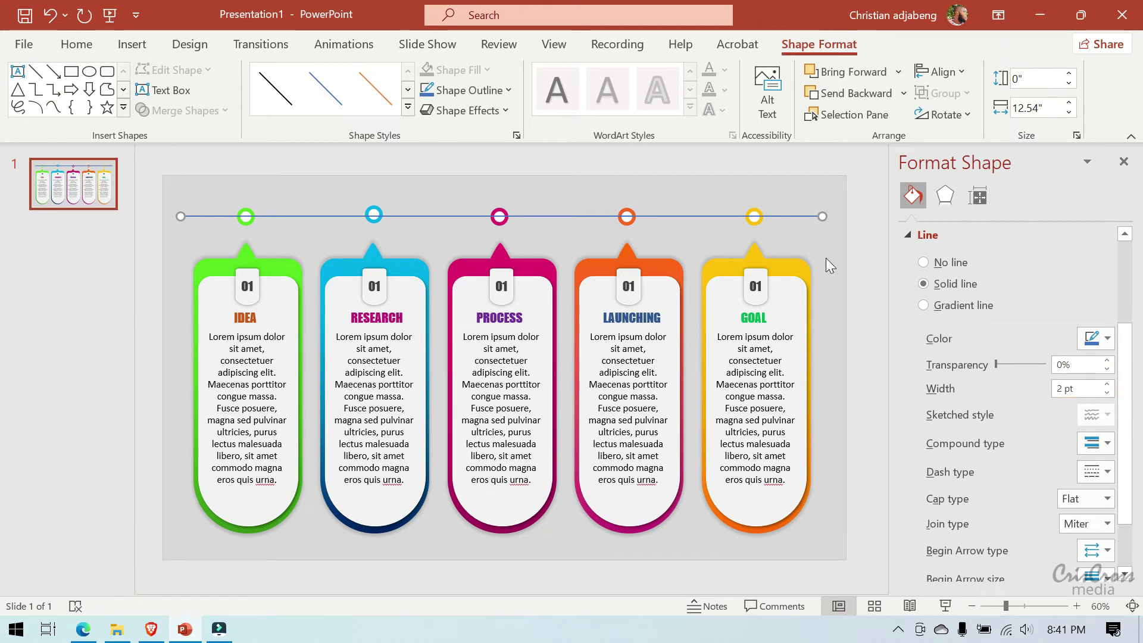
pyautogui.click(900, 94)
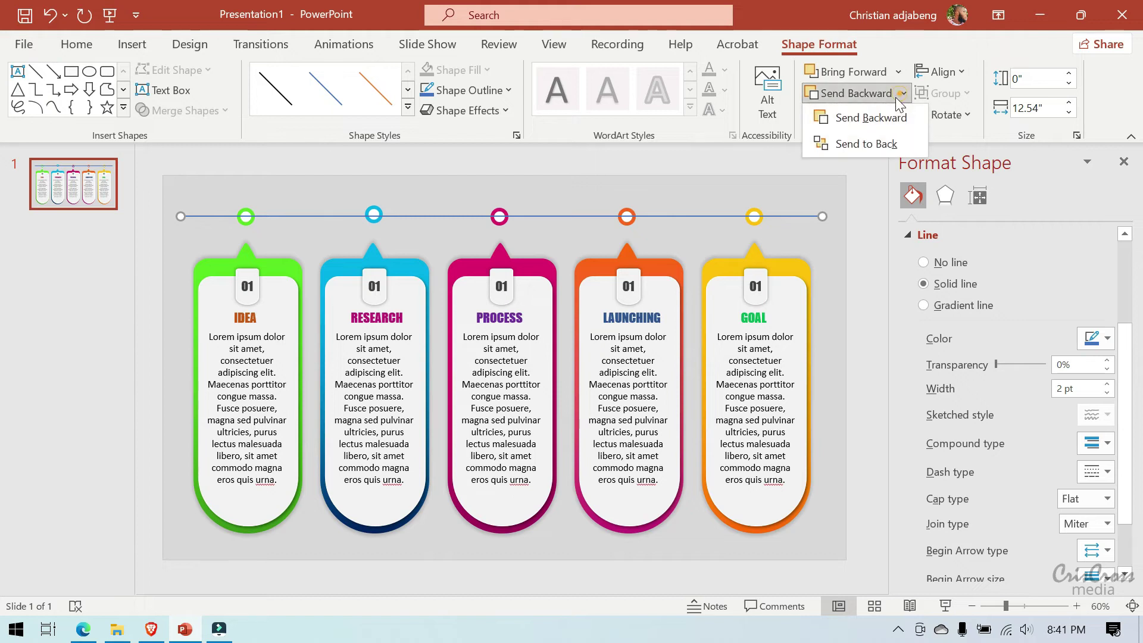
pyautogui.click(876, 145)
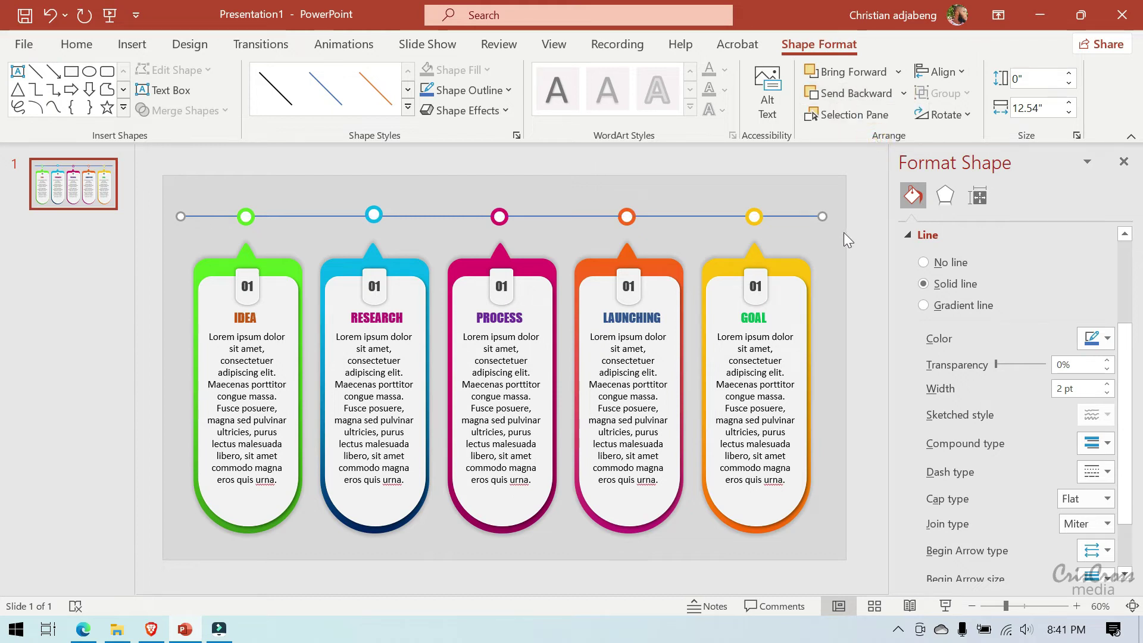
# Step: Give the line a Round Dot dash style and a dark grey colour
pyautogui.click(1104, 470)
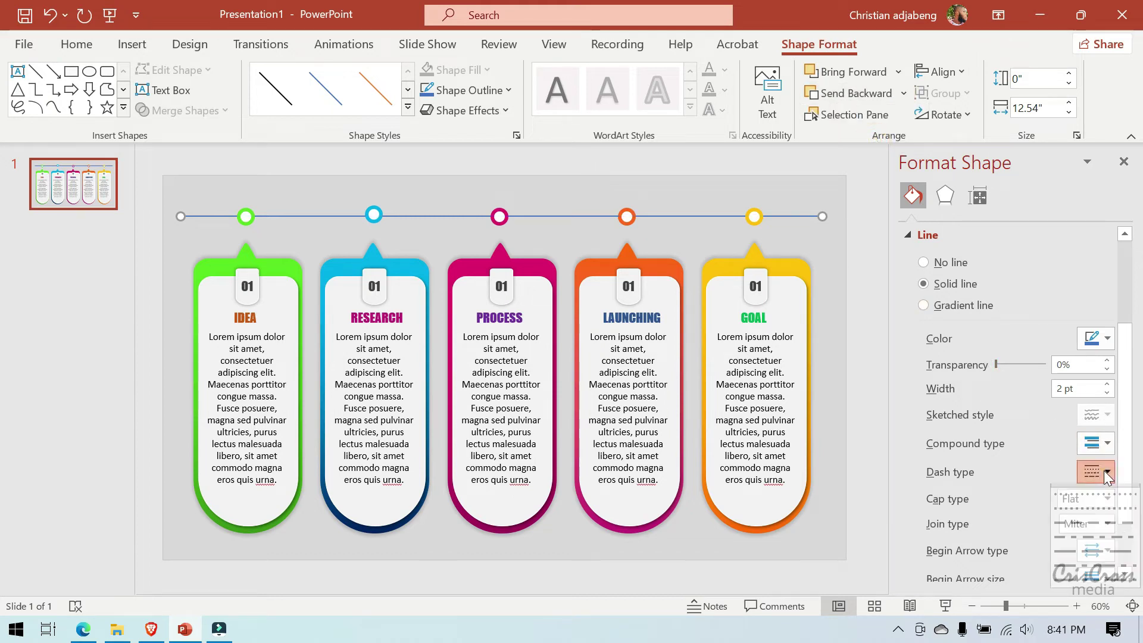
pyautogui.click(1099, 518)
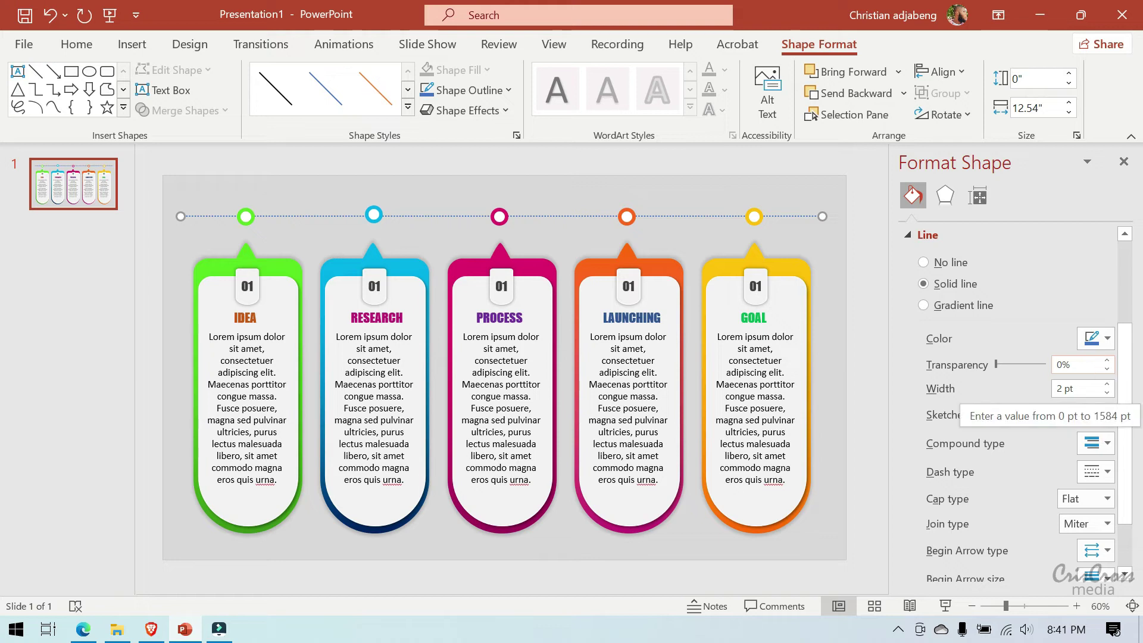
pyautogui.click(1098, 338)
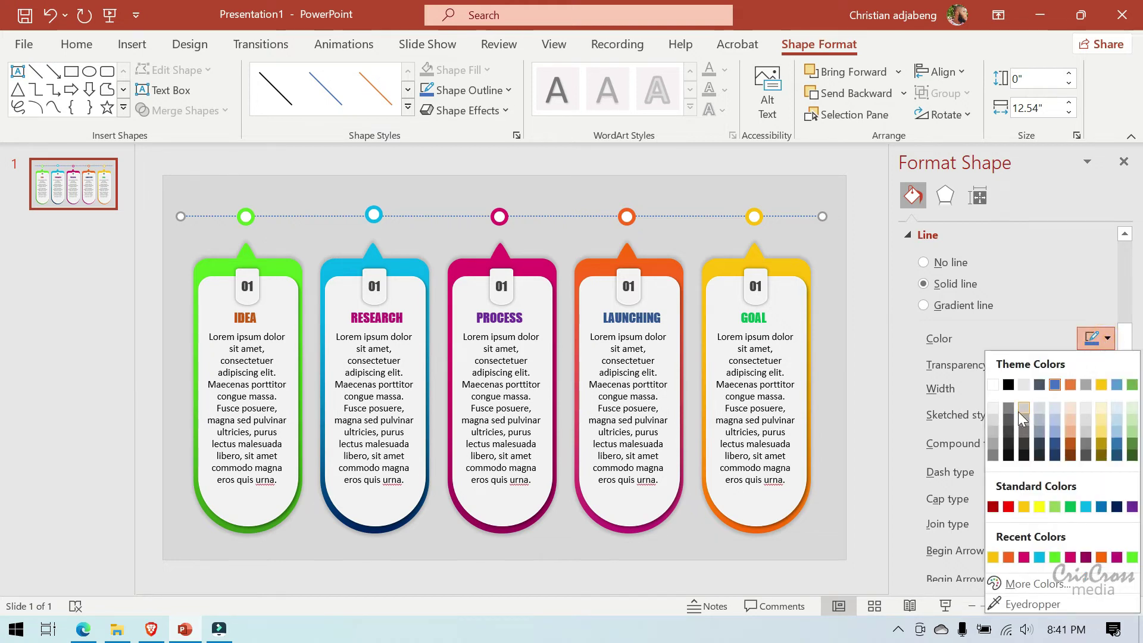
pyautogui.click(1006, 434)
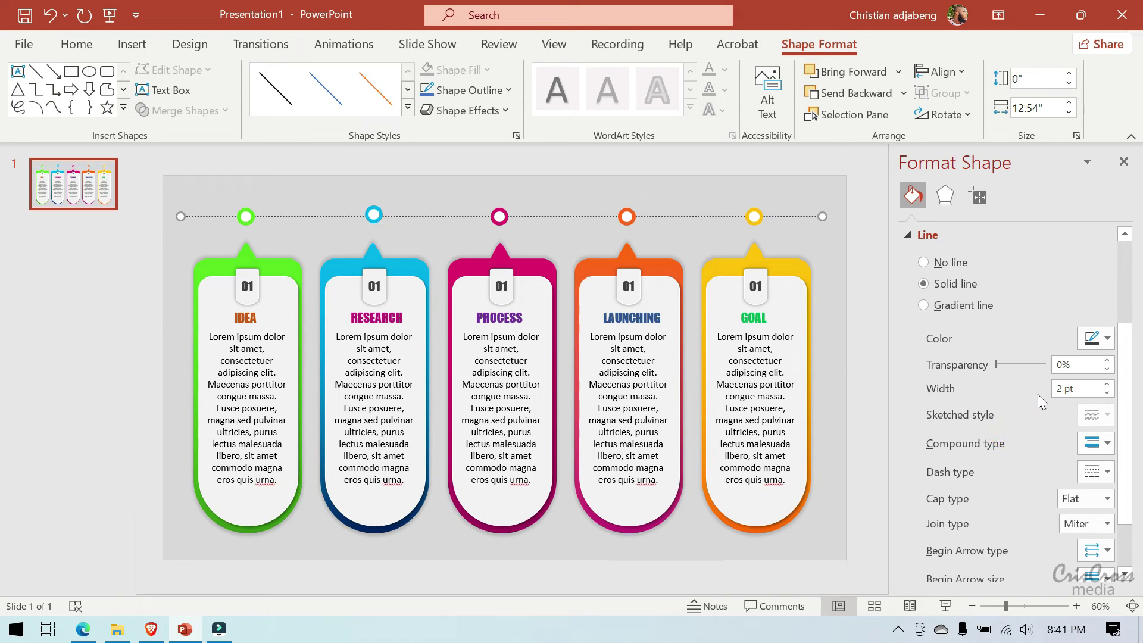
pyautogui.click(1101, 339)
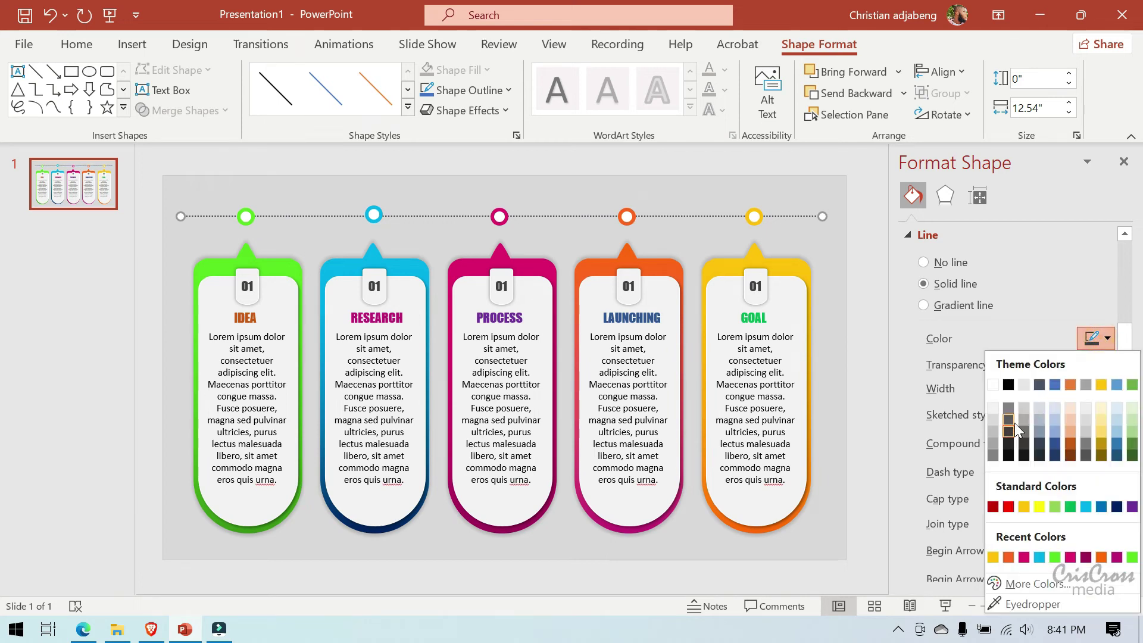
pyautogui.click(1014, 422)
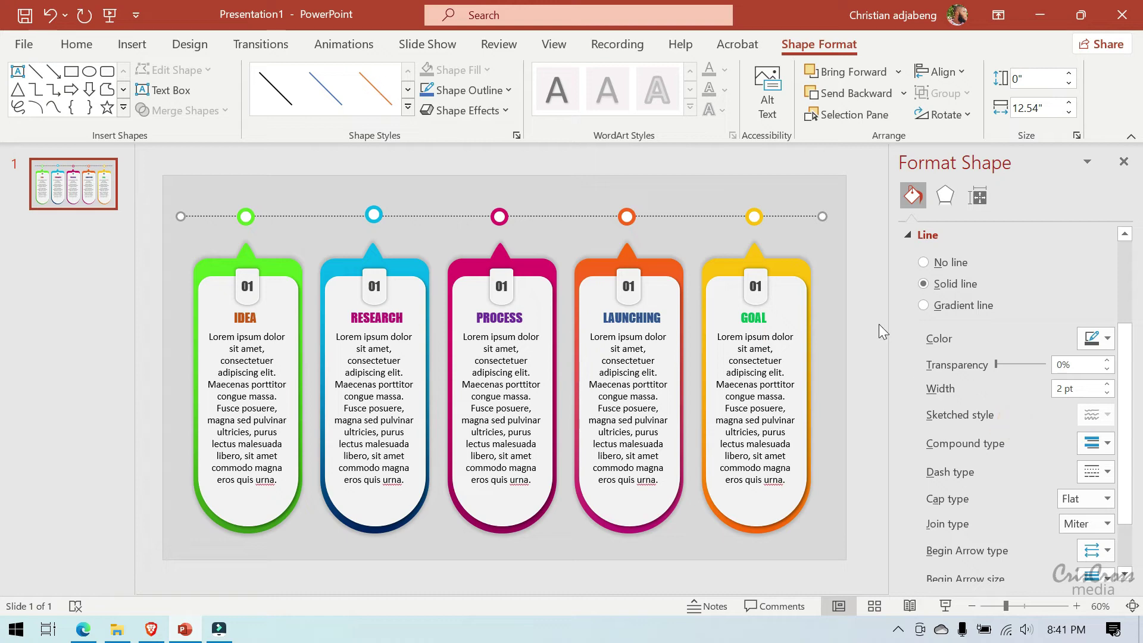
pyautogui.click(843, 323)
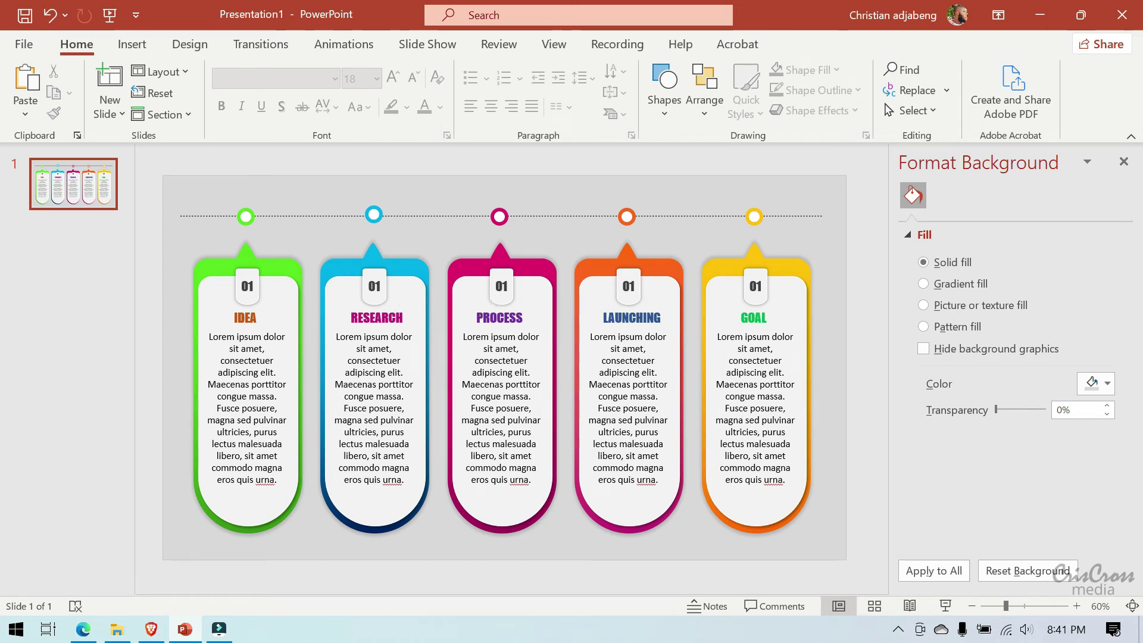
# Step: Change the RESEARCH card's number to 02 and widen its box to 0.5 inch
pyautogui.click(374, 286)
pyautogui.doubleClick(375, 286)
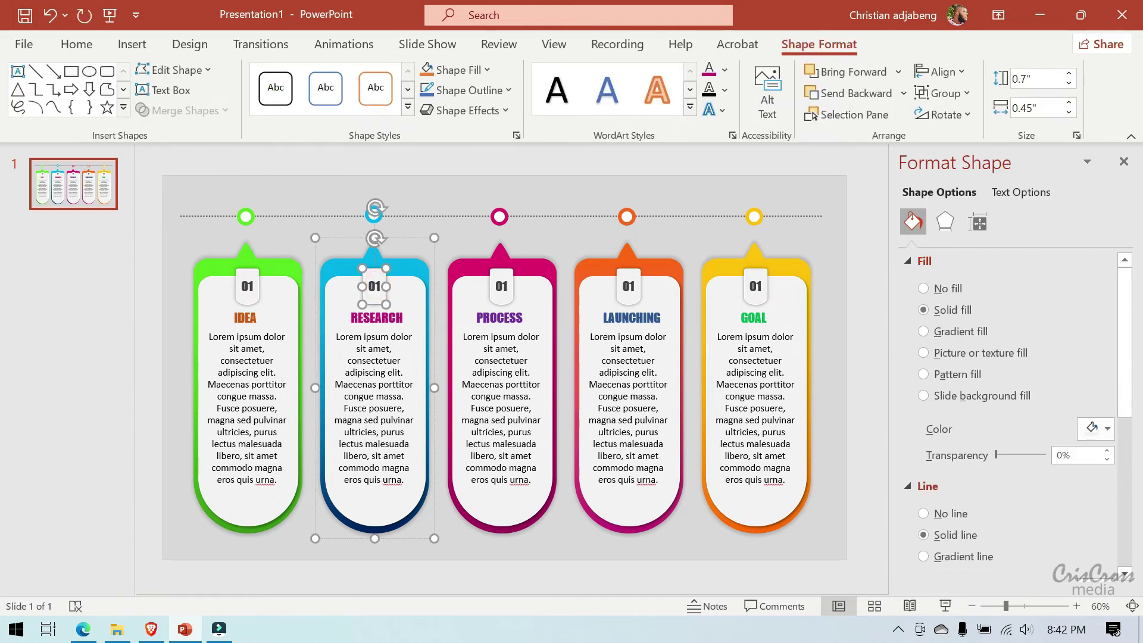
pyautogui.click(379, 286)
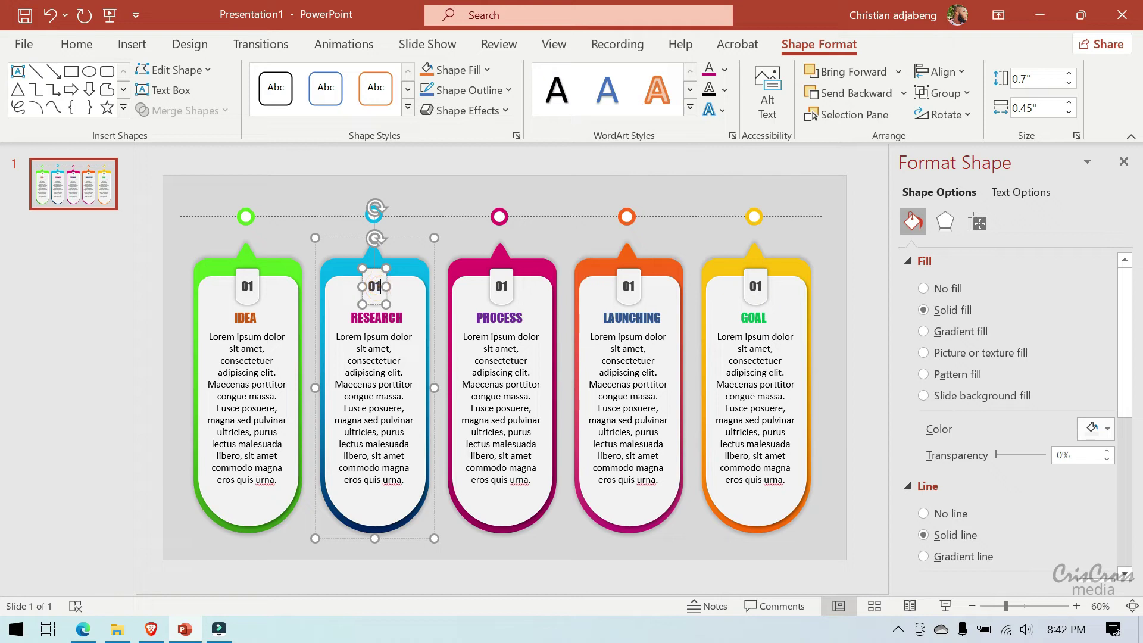
pyautogui.press('BackSpace')
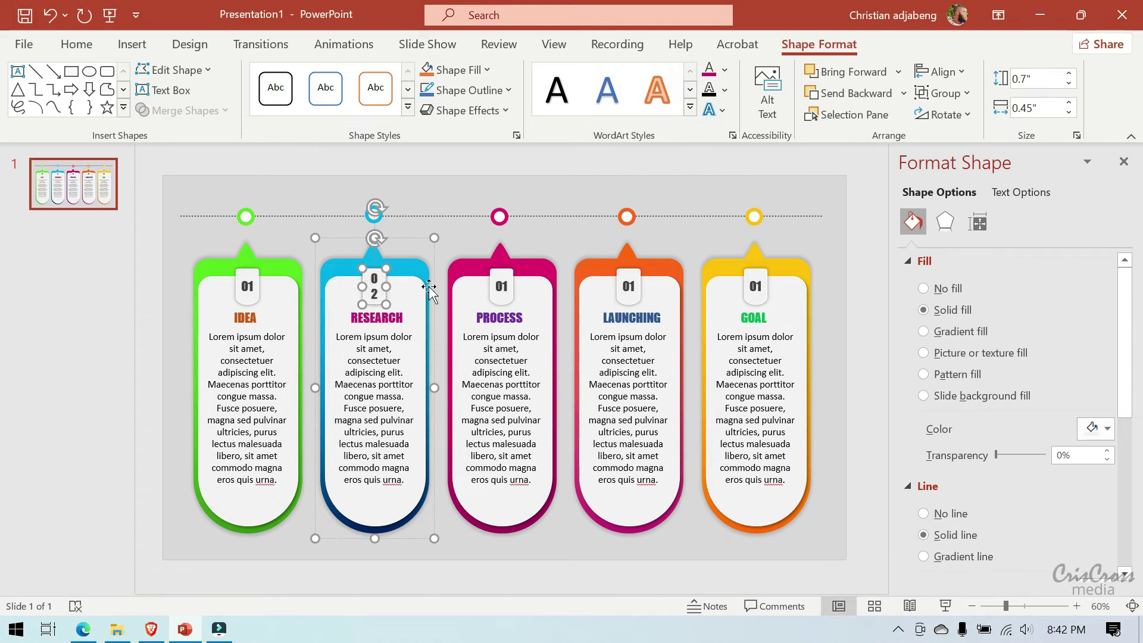
pyautogui.click(1076, 606)
pyautogui.click(1075, 606)
pyautogui.click(1076, 606)
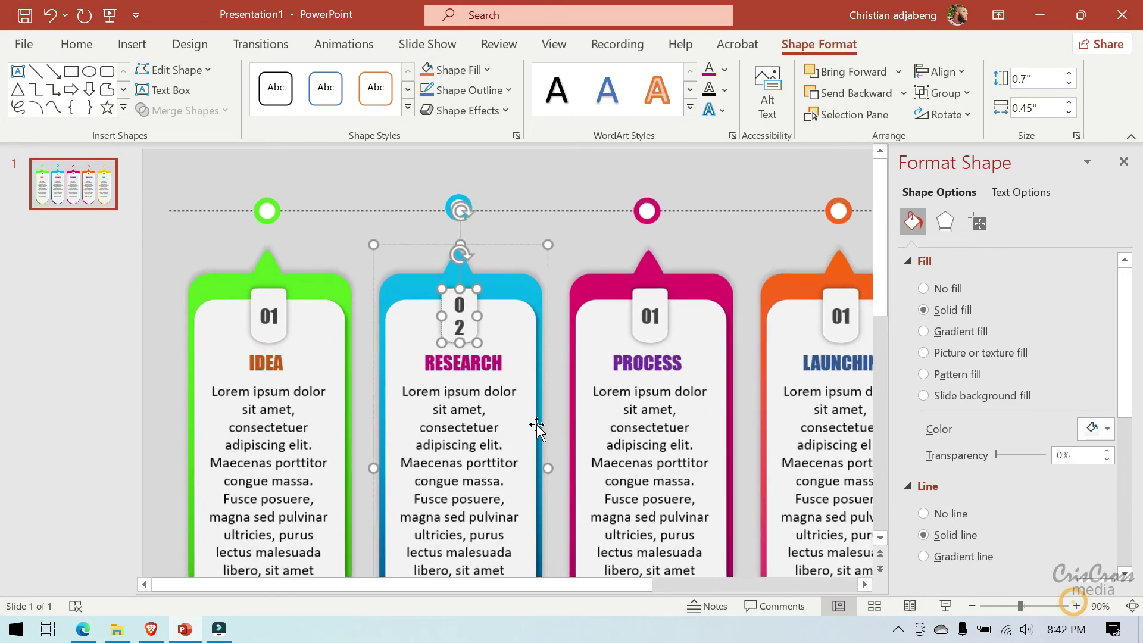
pyautogui.moveTo(476, 314); pyautogui.dragTo(483, 315)
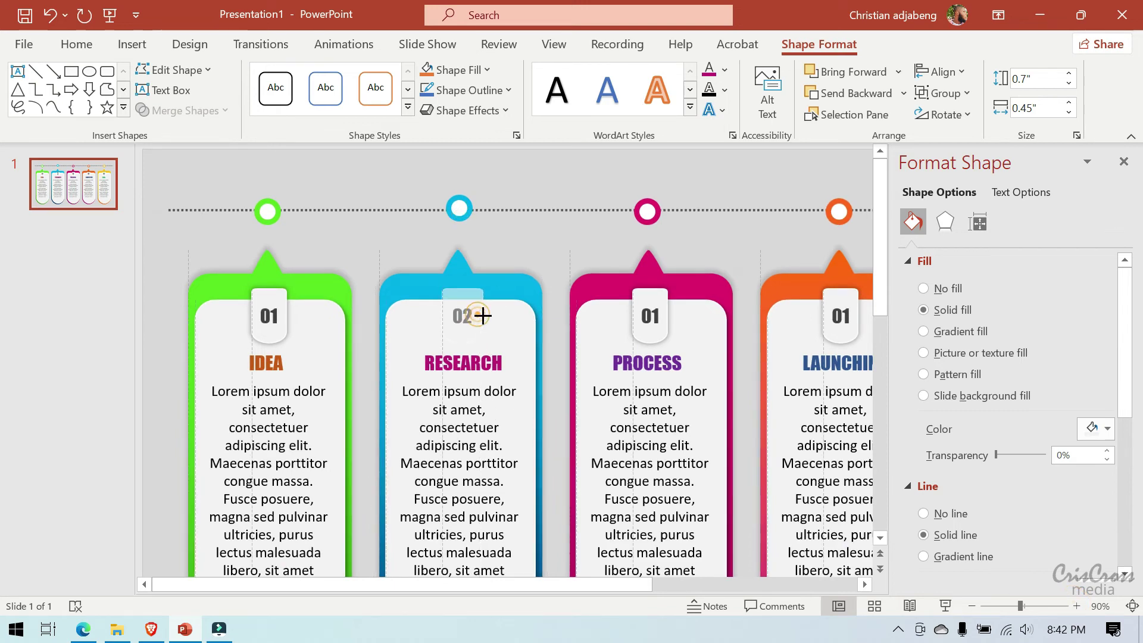
pyautogui.press('Escape')
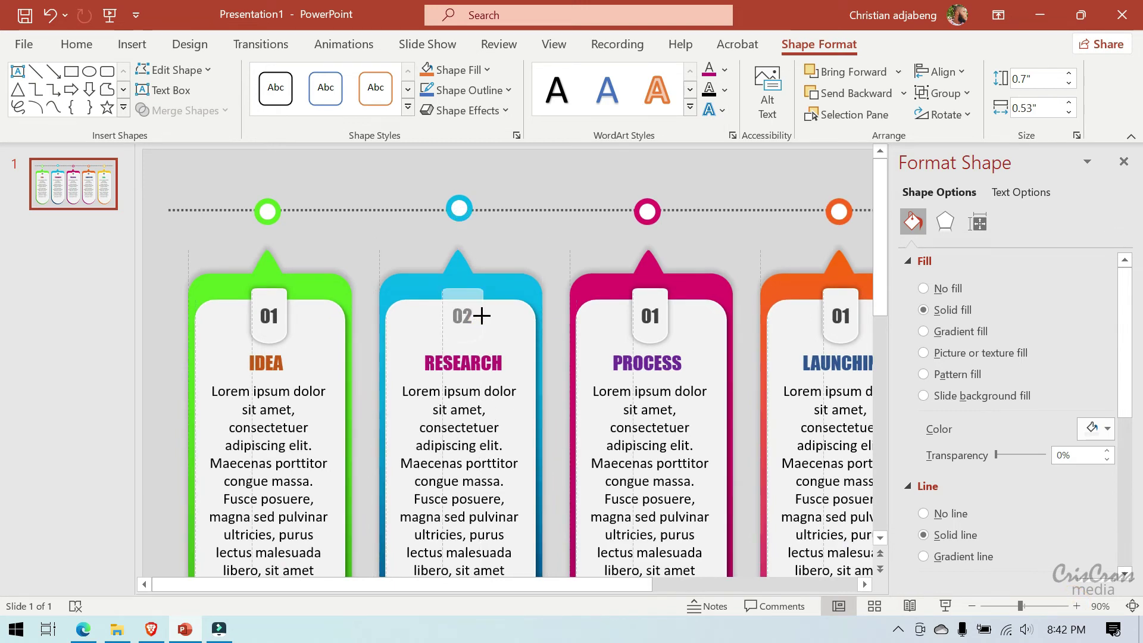
pyautogui.moveTo(480, 315); pyautogui.dragTo(481, 315)
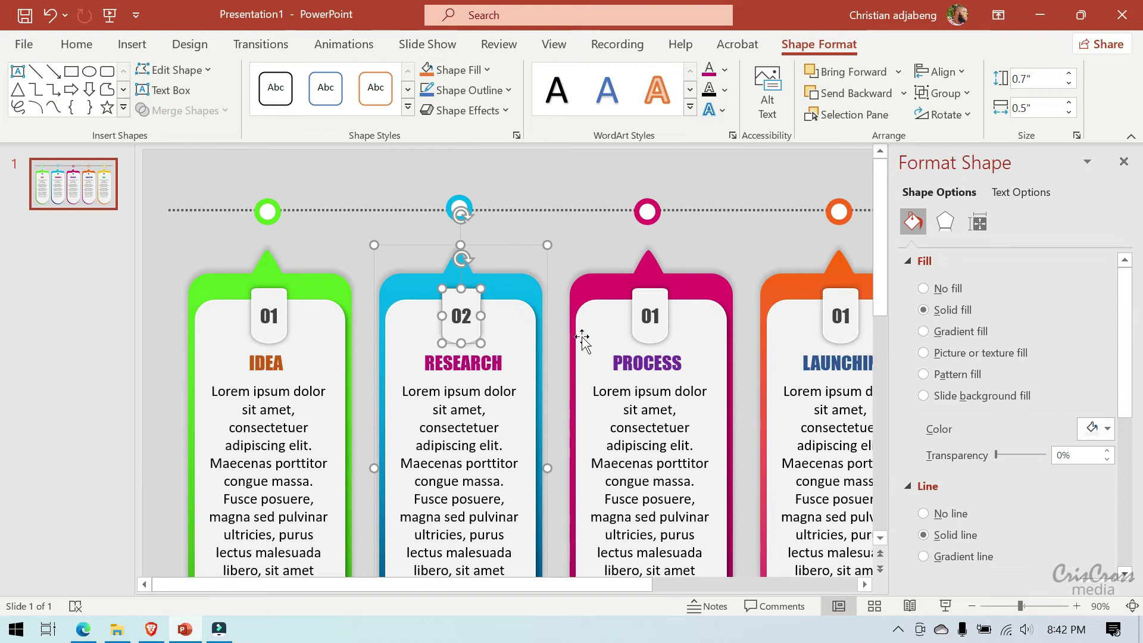
# Step: Renumber the PROCESS and LAUNCHING cards 03 and 04, widening their number boxes
pyautogui.click(654, 316)
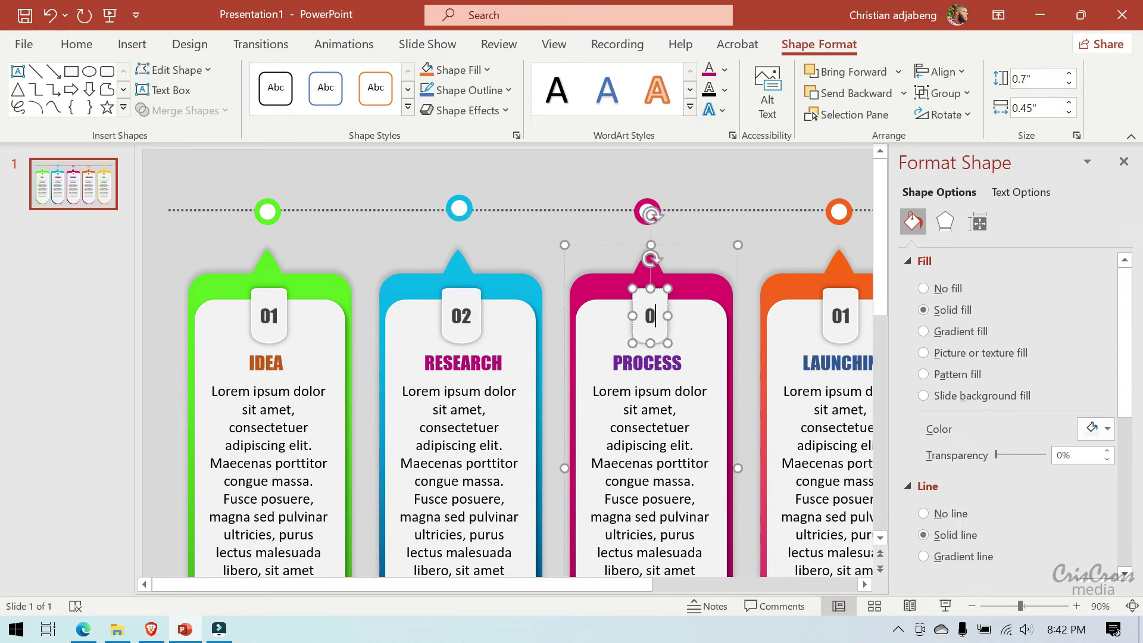
pyautogui.write('3')
pyautogui.moveTo(667, 316); pyautogui.dragTo(671, 315)
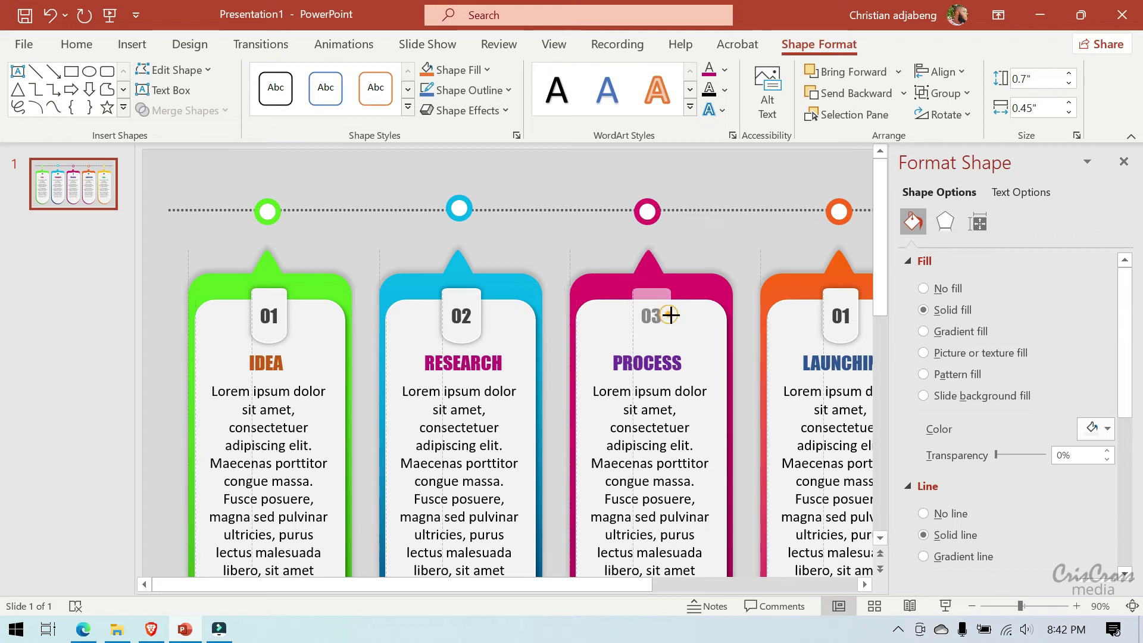
pyautogui.click(850, 320)
pyautogui.click(848, 318)
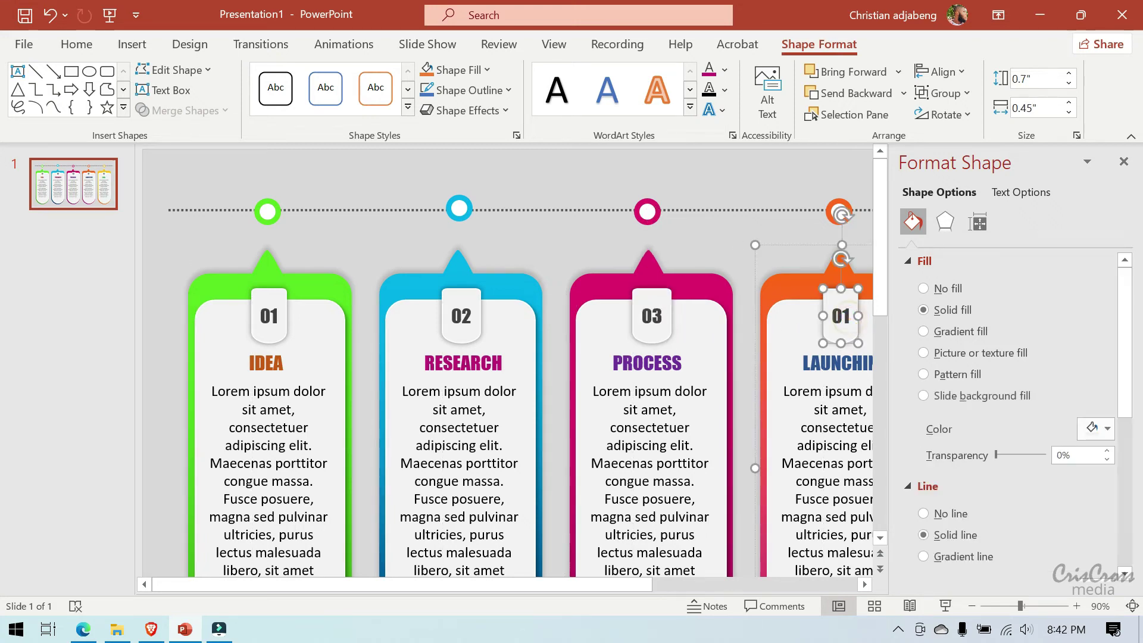
pyautogui.press('BackSpace')
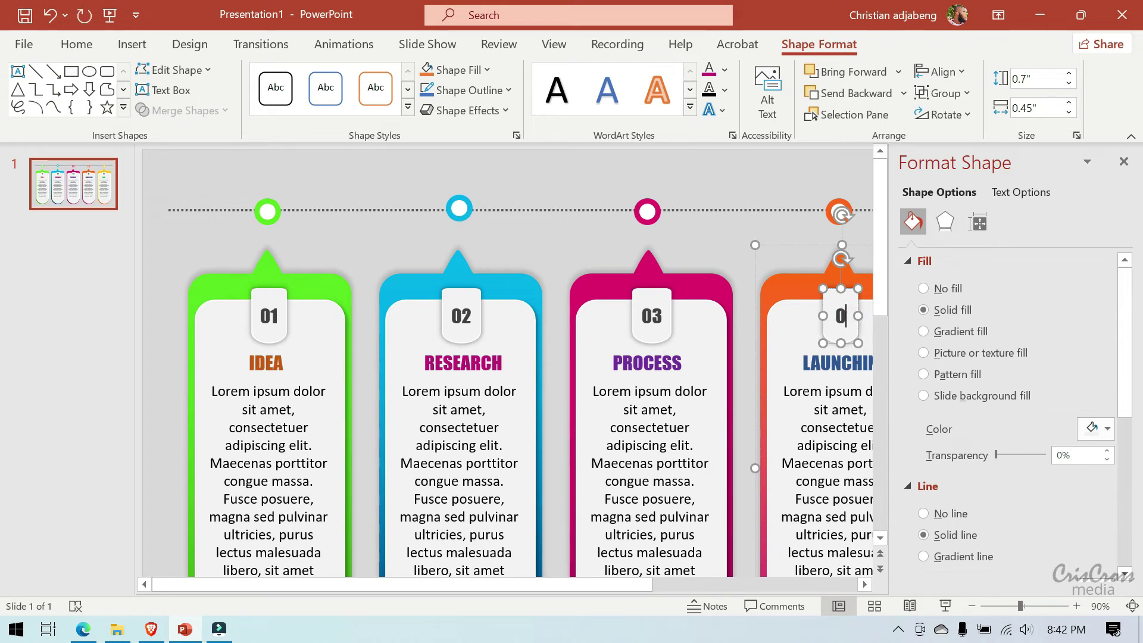
pyautogui.write('4')
pyautogui.moveTo(857, 320); pyautogui.dragTo(862, 317)
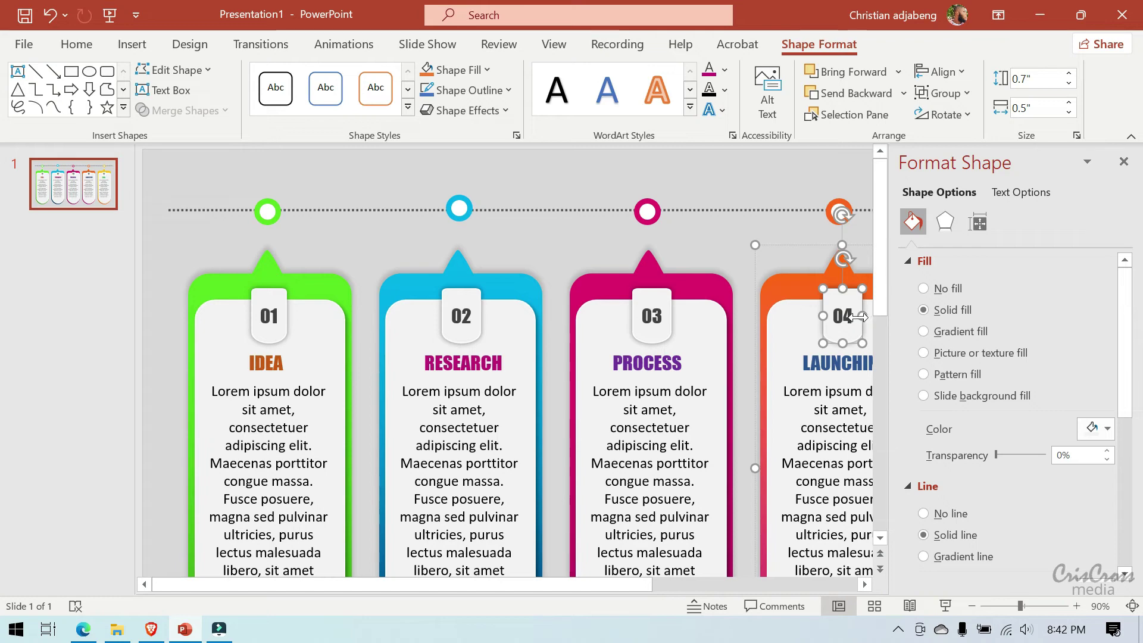
# Step: Renumber the GOAL card 05, widening and centering its number badge
pyautogui.click(862, 586)
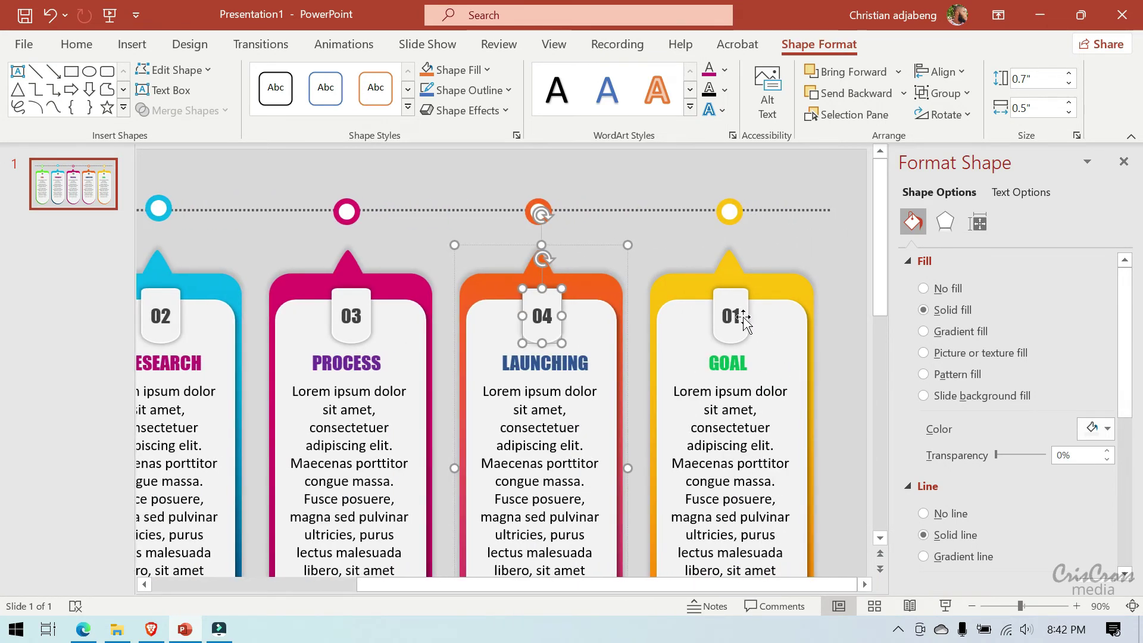
pyautogui.click(731, 316)
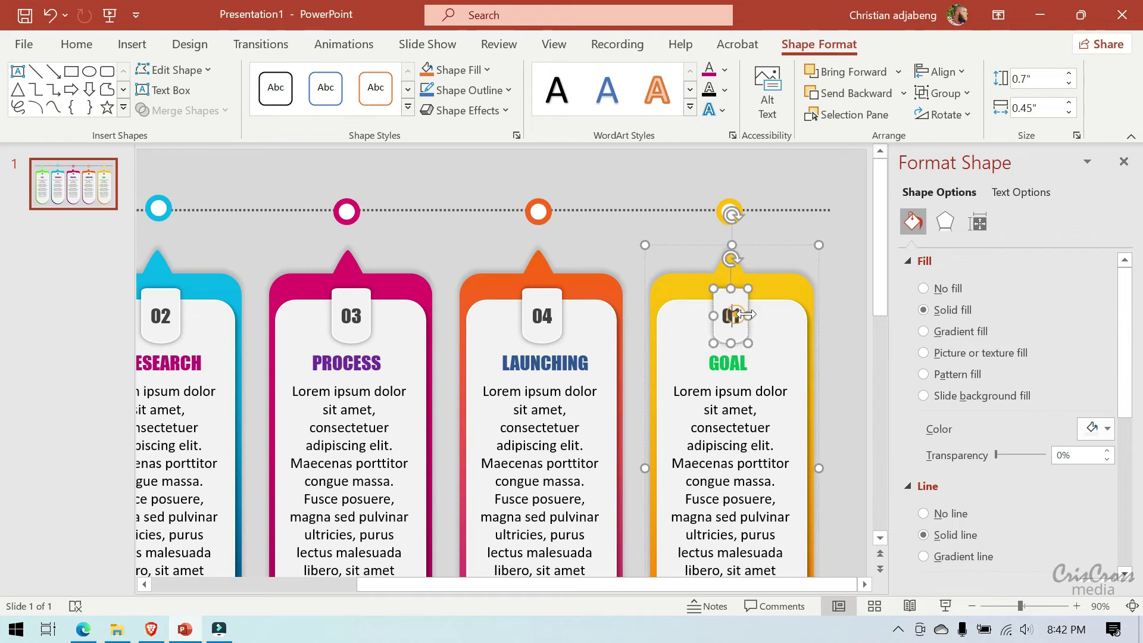
pyautogui.write('5')
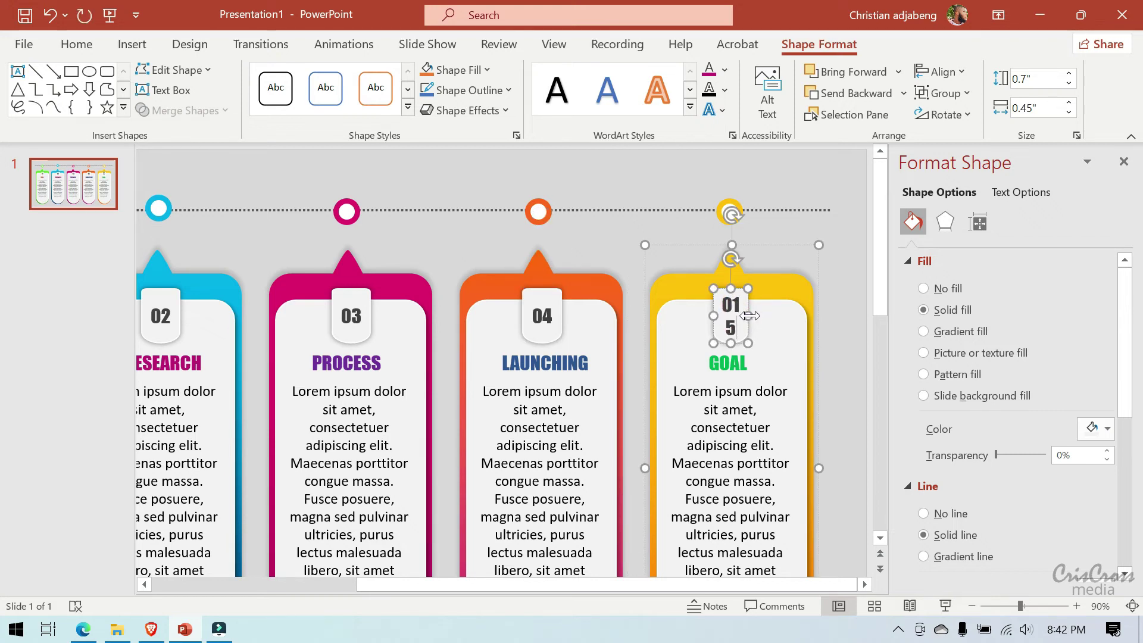
pyautogui.press('BackSpace')
pyautogui.press('BackSpace')
pyautogui.write('5')
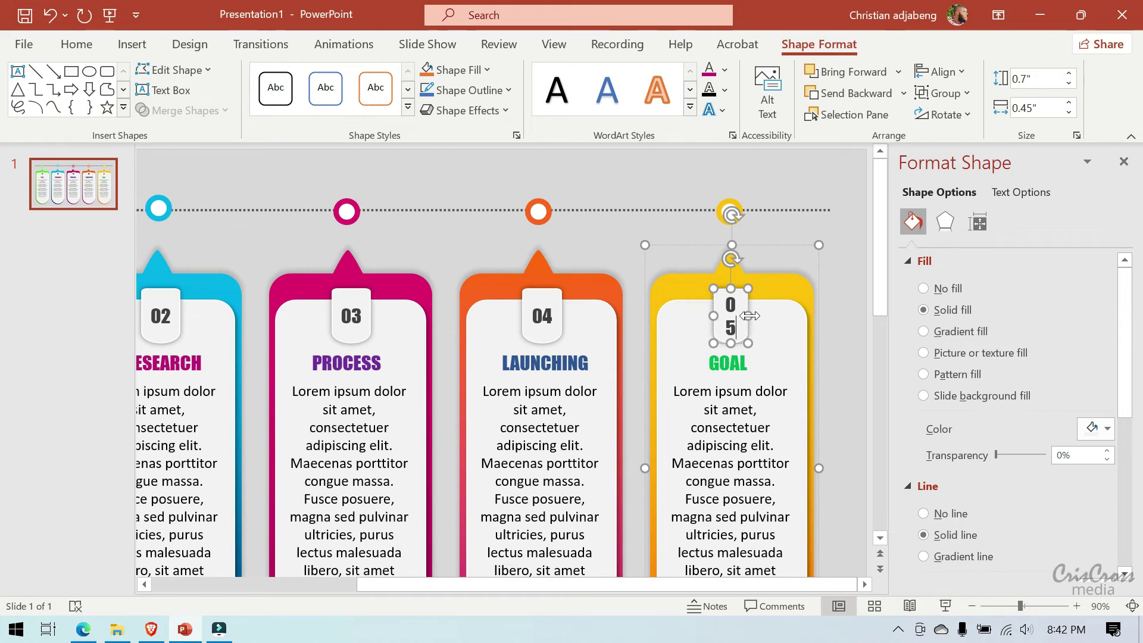
pyautogui.moveTo(749, 316); pyautogui.dragTo(749, 329)
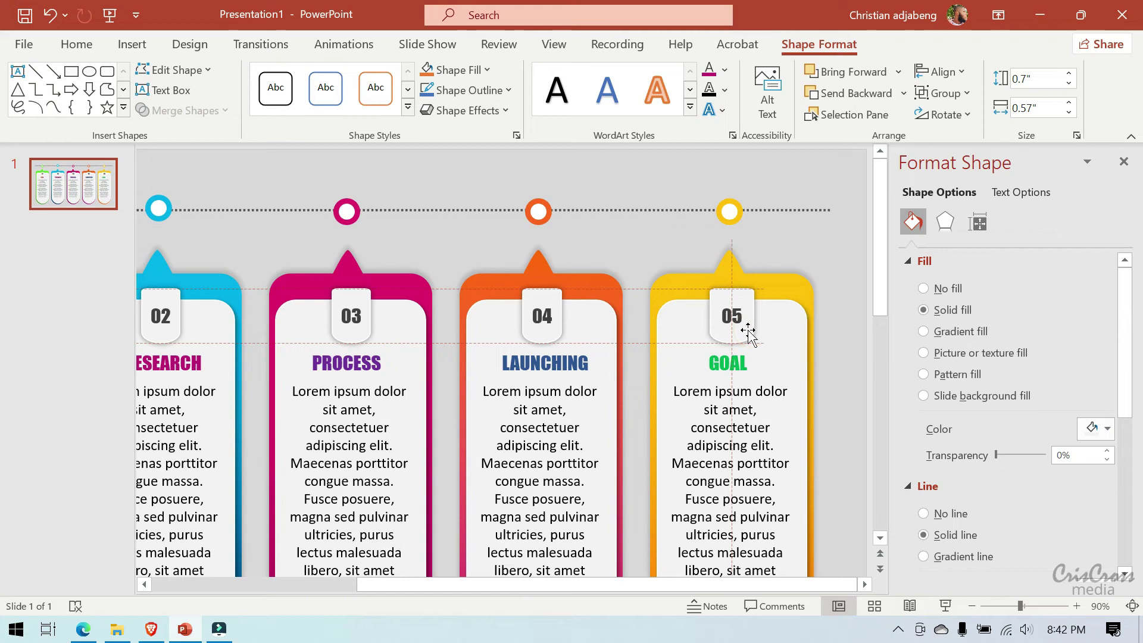
pyautogui.moveTo(748, 334); pyautogui.dragTo(747, 332)
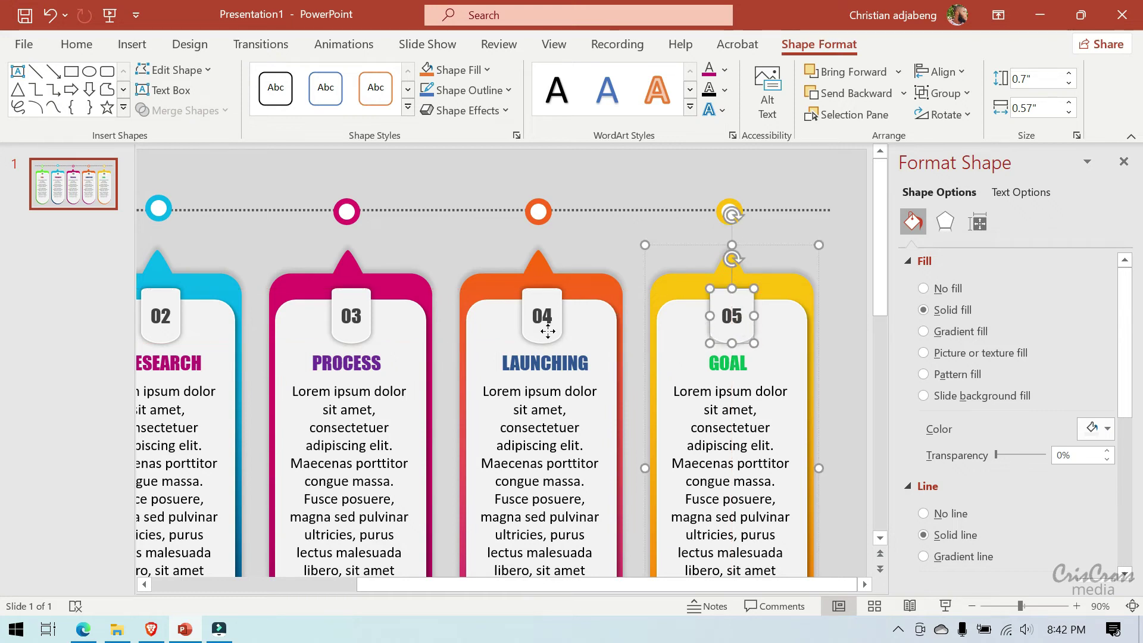
# Step: Nudge the 04 and 03 badges into line with the other numbers
pyautogui.moveTo(548, 331); pyautogui.dragTo(549, 334)
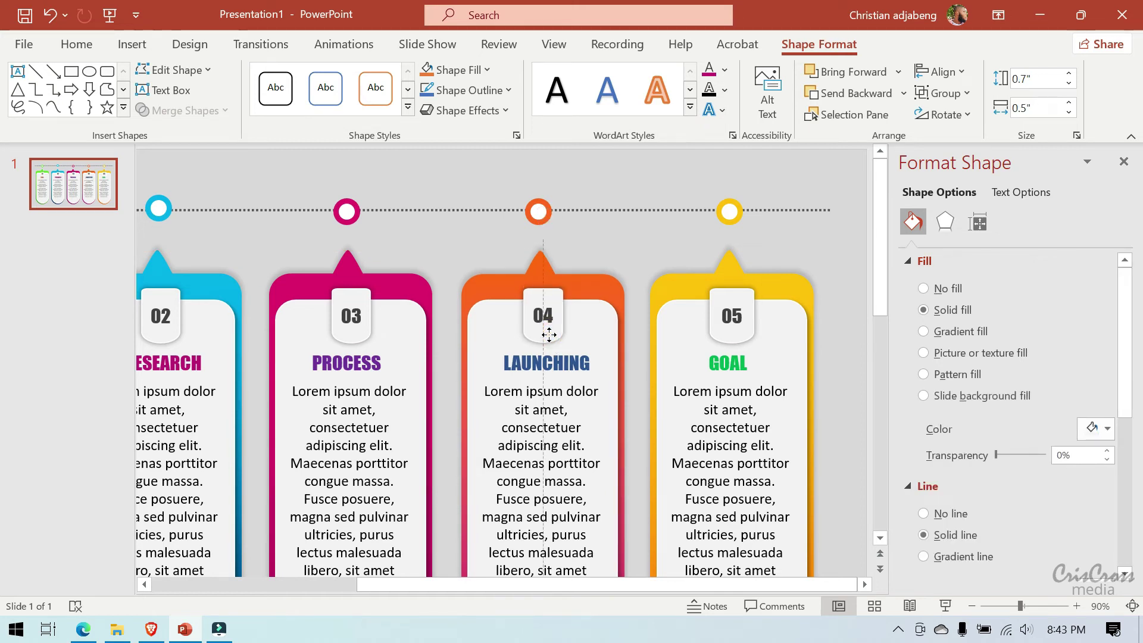
pyautogui.moveTo(548, 334); pyautogui.dragTo(548, 338)
pyautogui.click(357, 333)
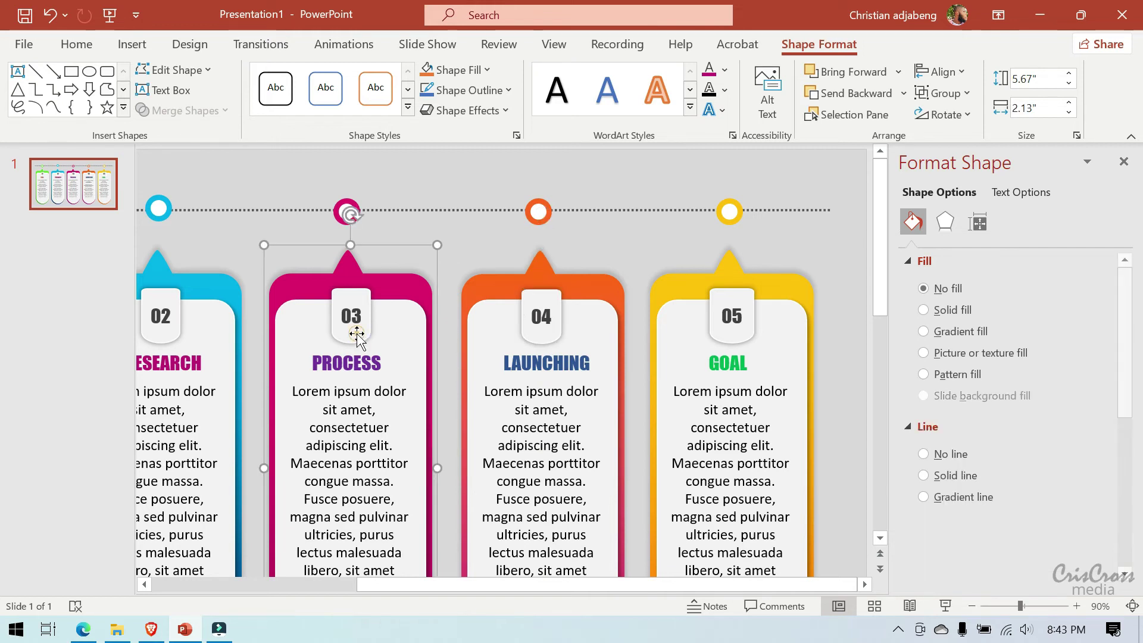
pyautogui.click(356, 333)
pyautogui.moveTo(357, 333); pyautogui.dragTo(354, 335)
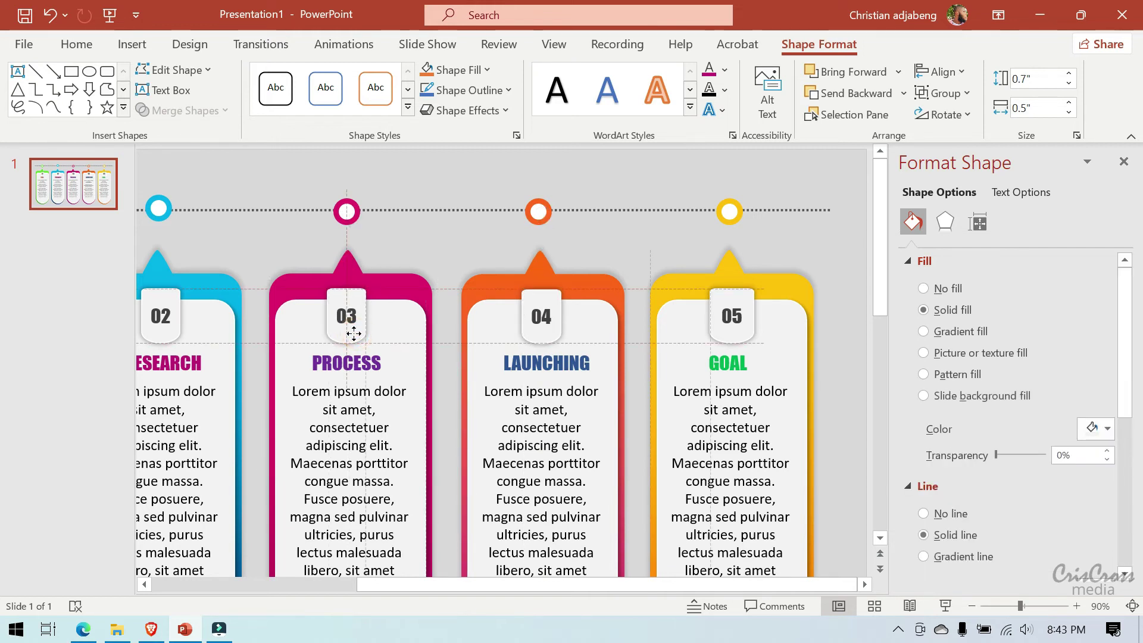
pyautogui.click(839, 330)
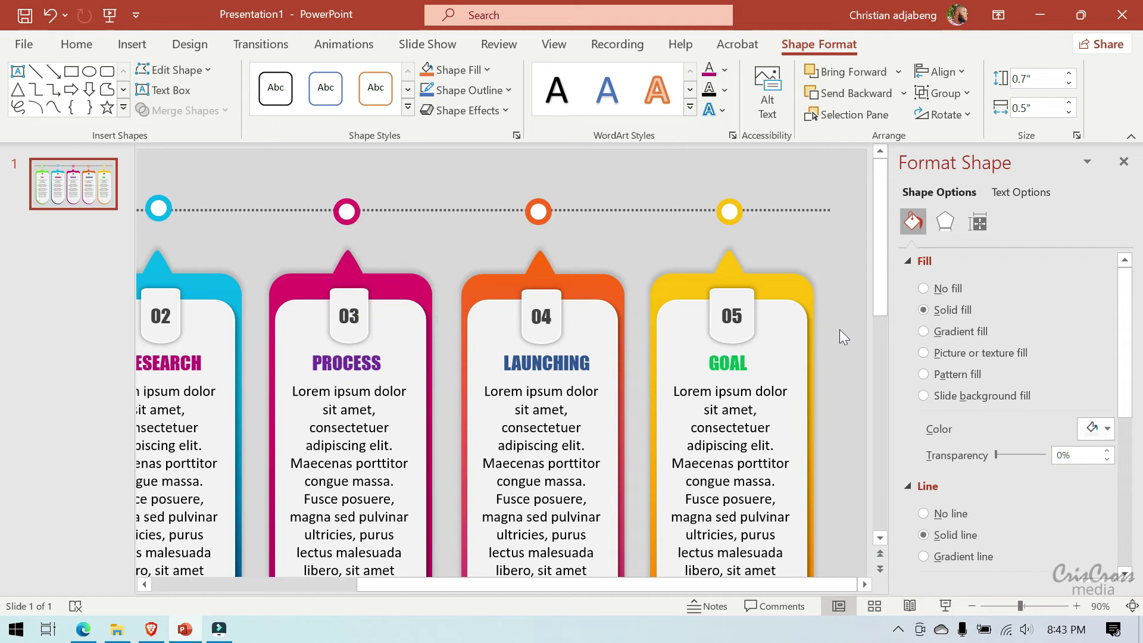
# Step: Select the IDEA card and its green ring together and apply the Fly In animation
pyautogui.click(971, 605)
pyautogui.click(971, 605)
pyautogui.click(971, 605)
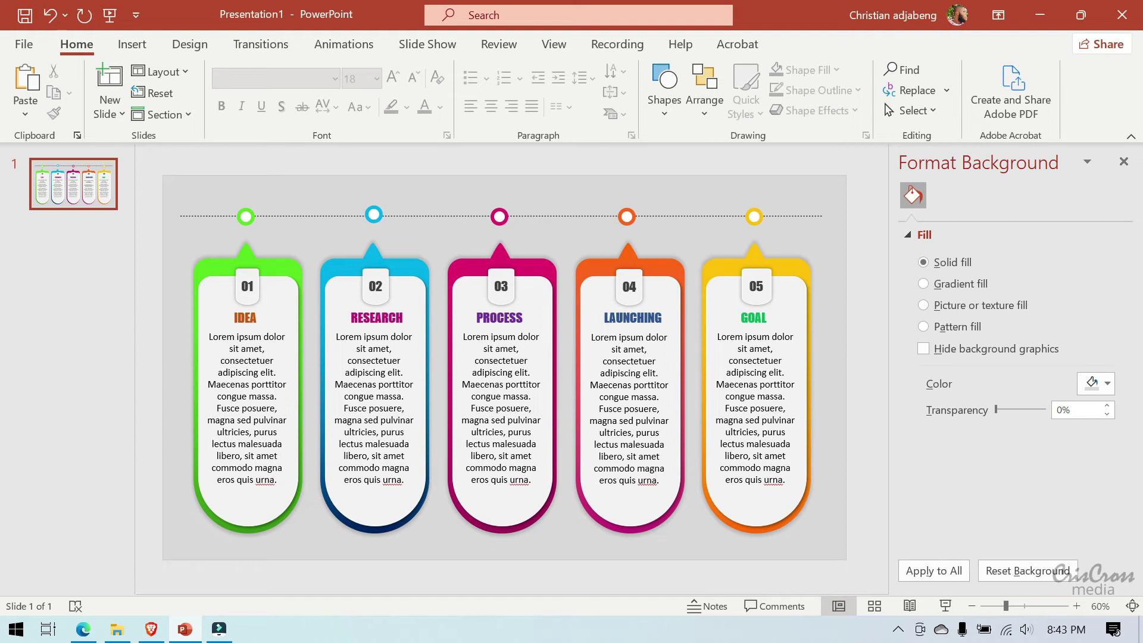
pyautogui.click(291, 424)
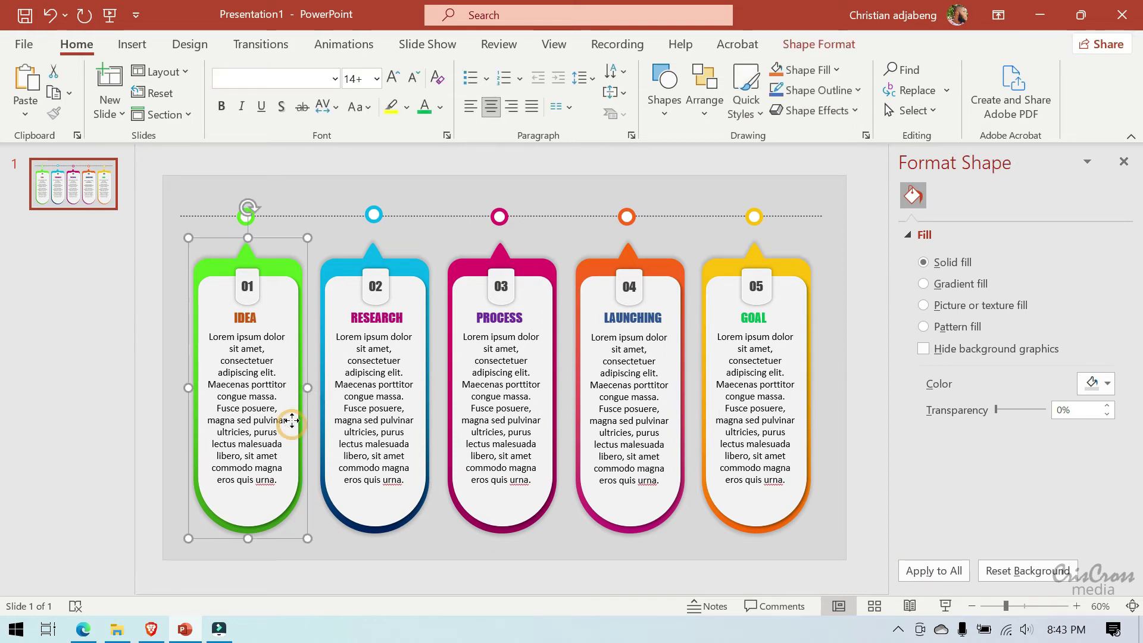
pyautogui.keyDown('ctrl'); pyautogui.click(251, 219); pyautogui.keyUp('ctrl')
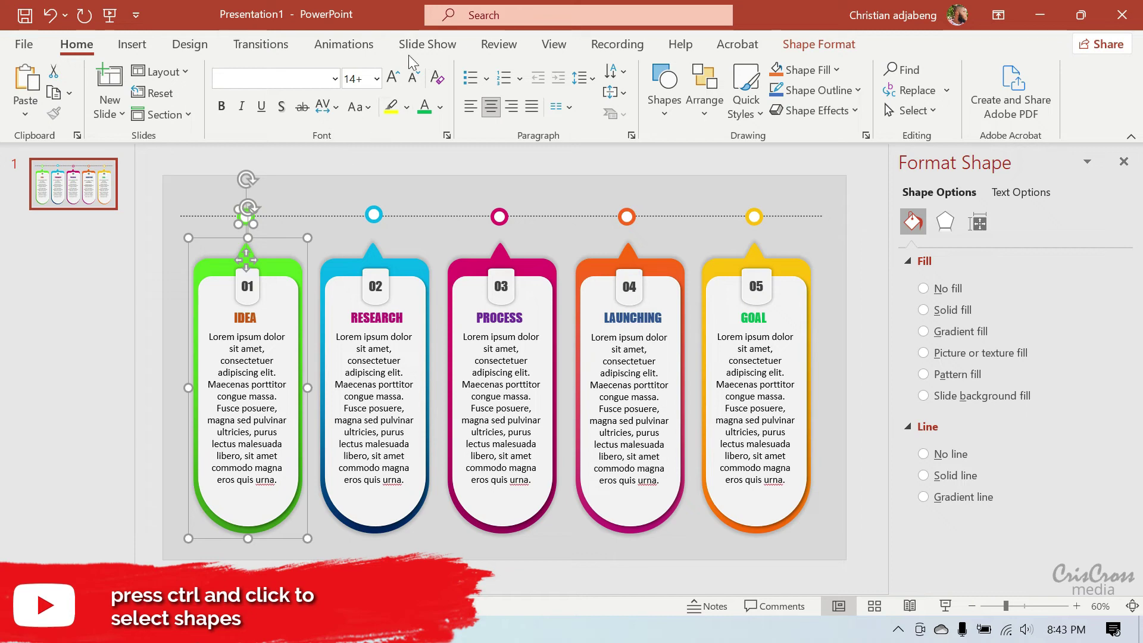
pyautogui.click(344, 48)
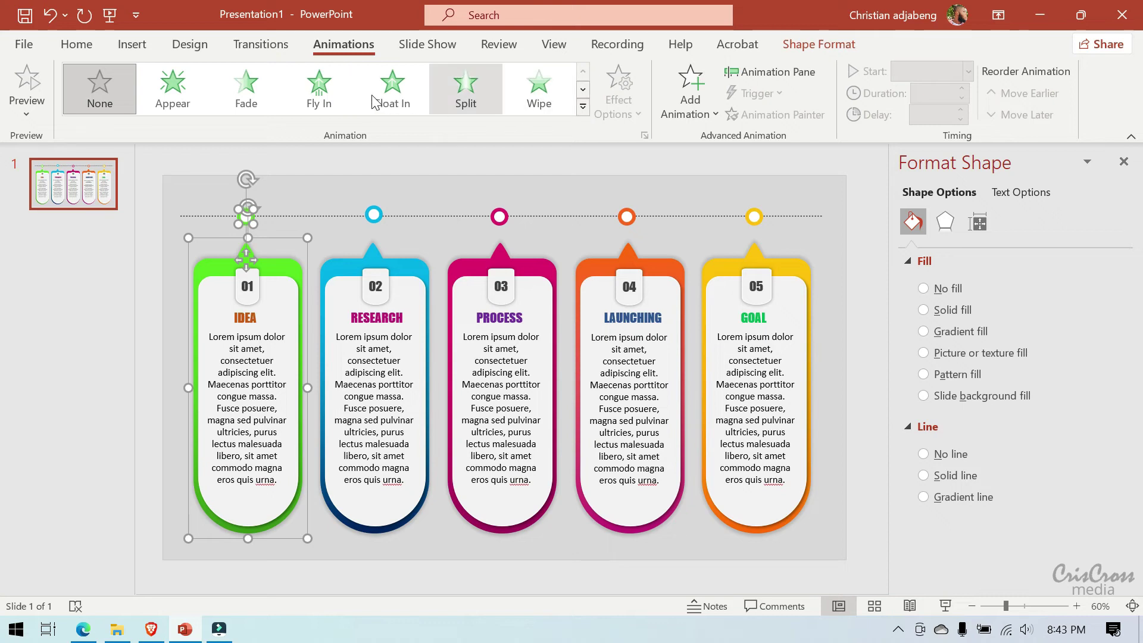
pyautogui.click(331, 92)
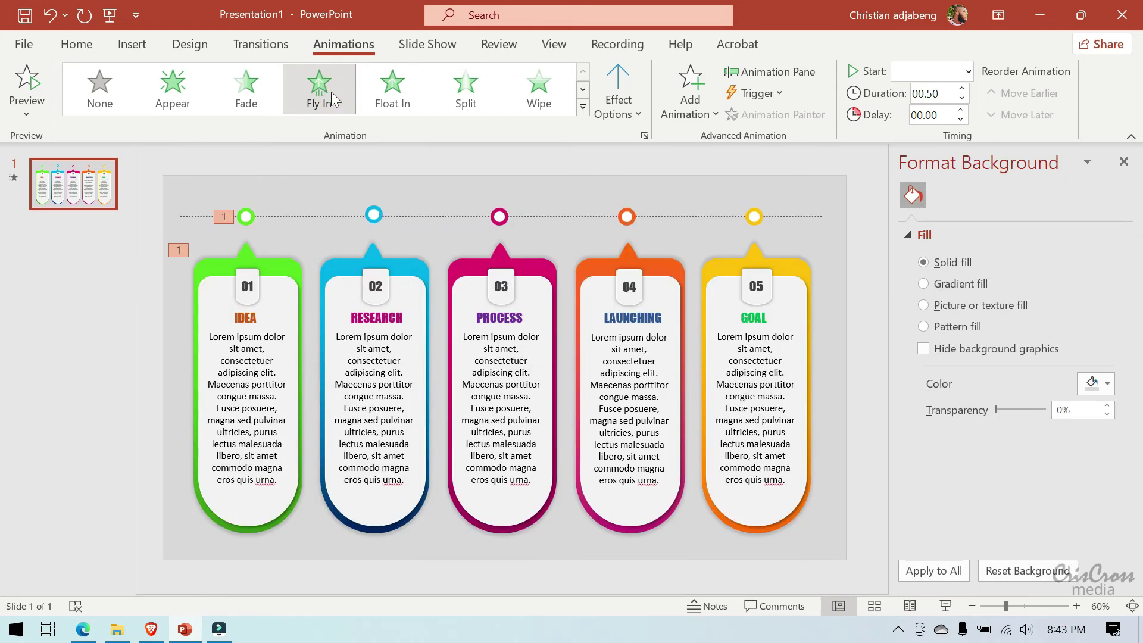
# Step: Set the Fly In direction to From Left and the start to On Click
pyautogui.click(620, 116)
pyautogui.click(649, 273)
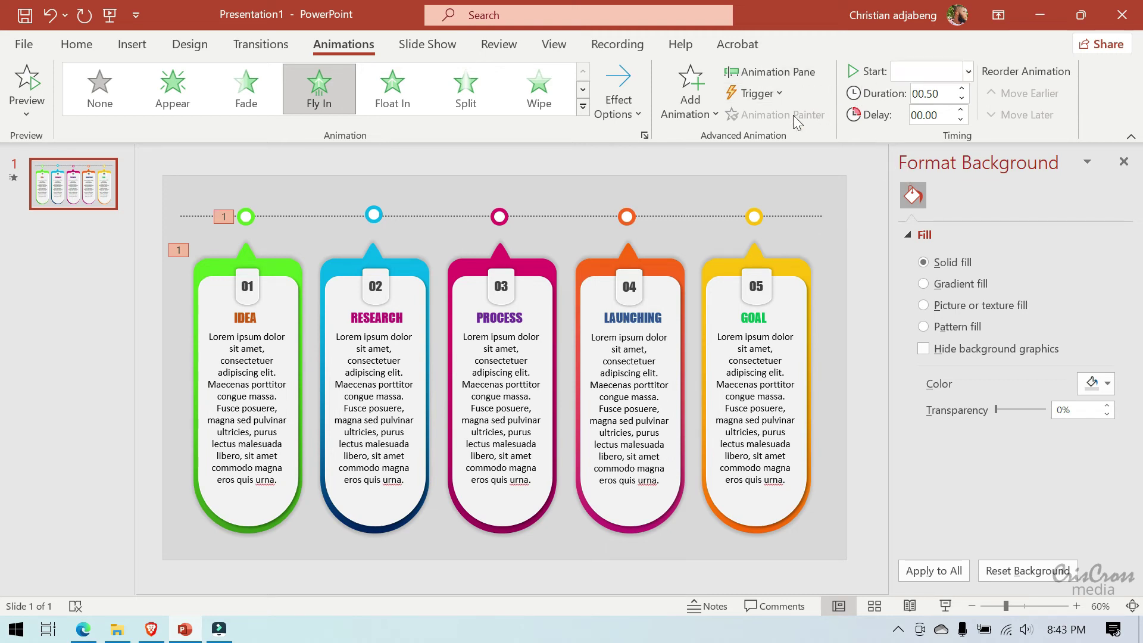
pyautogui.click(967, 72)
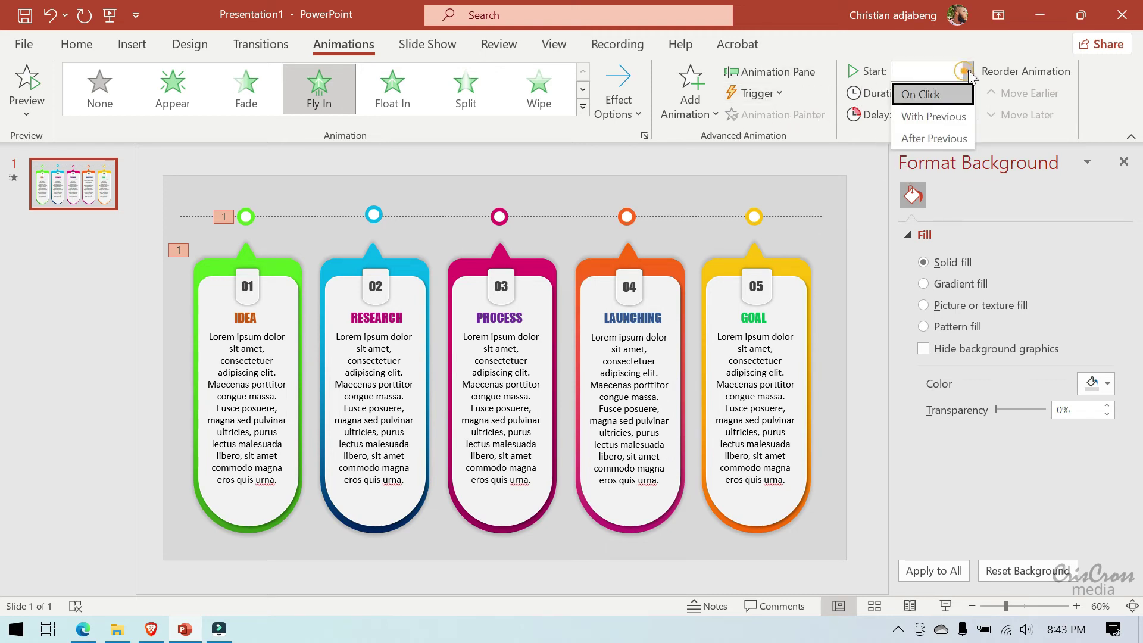
pyautogui.click(953, 95)
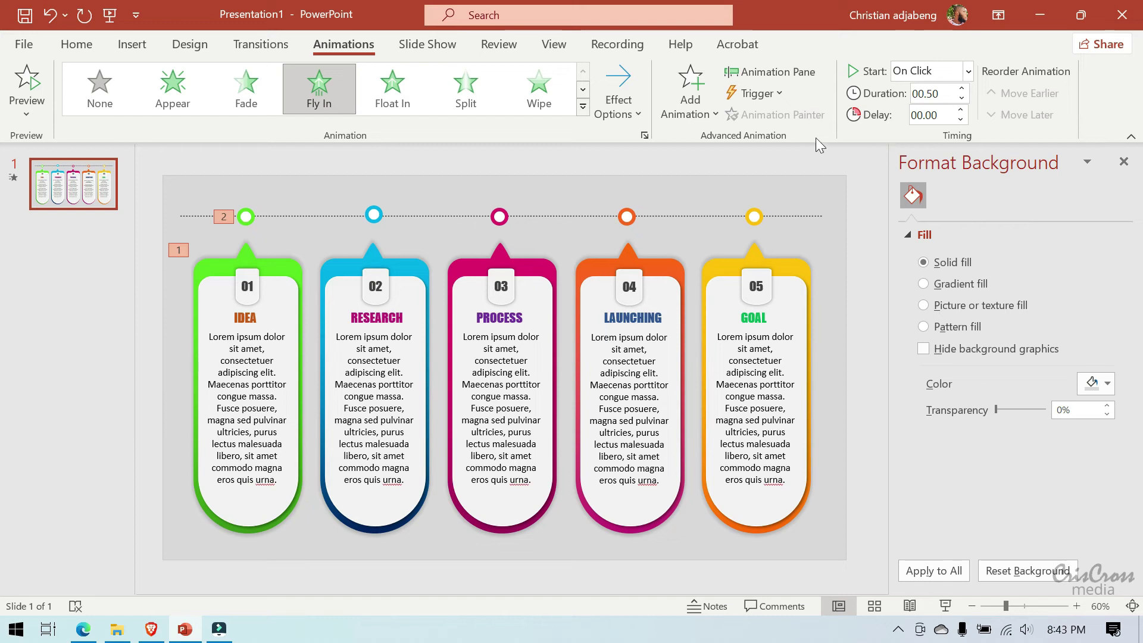
pyautogui.click(790, 77)
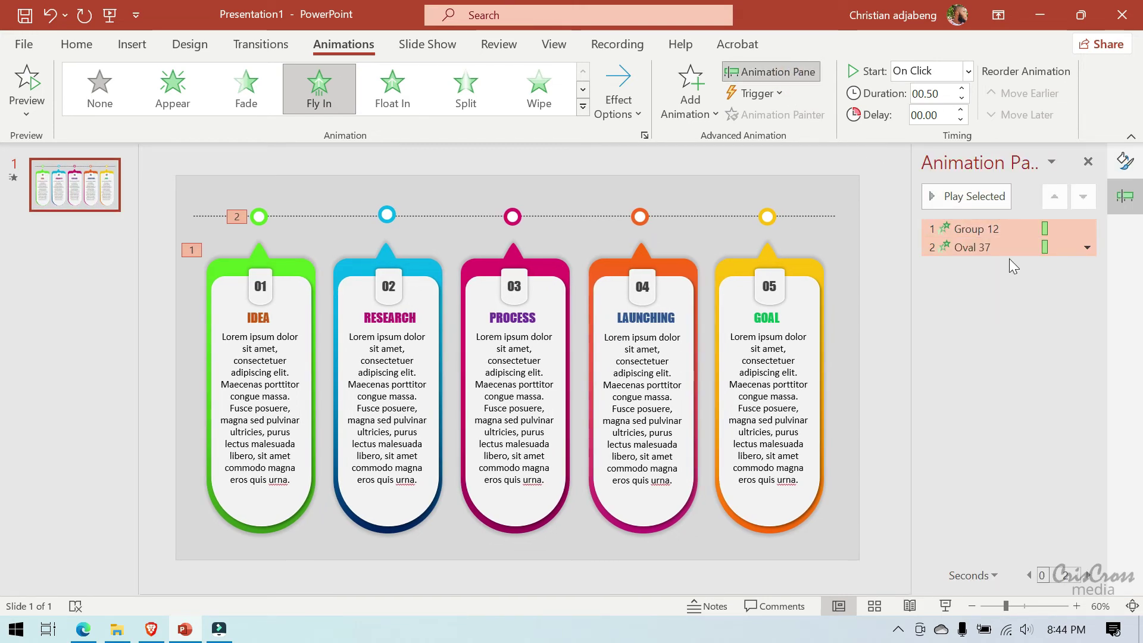
# Step: Set the green ring's animation to Start With Previous and preview the slide
pyautogui.click(1087, 248)
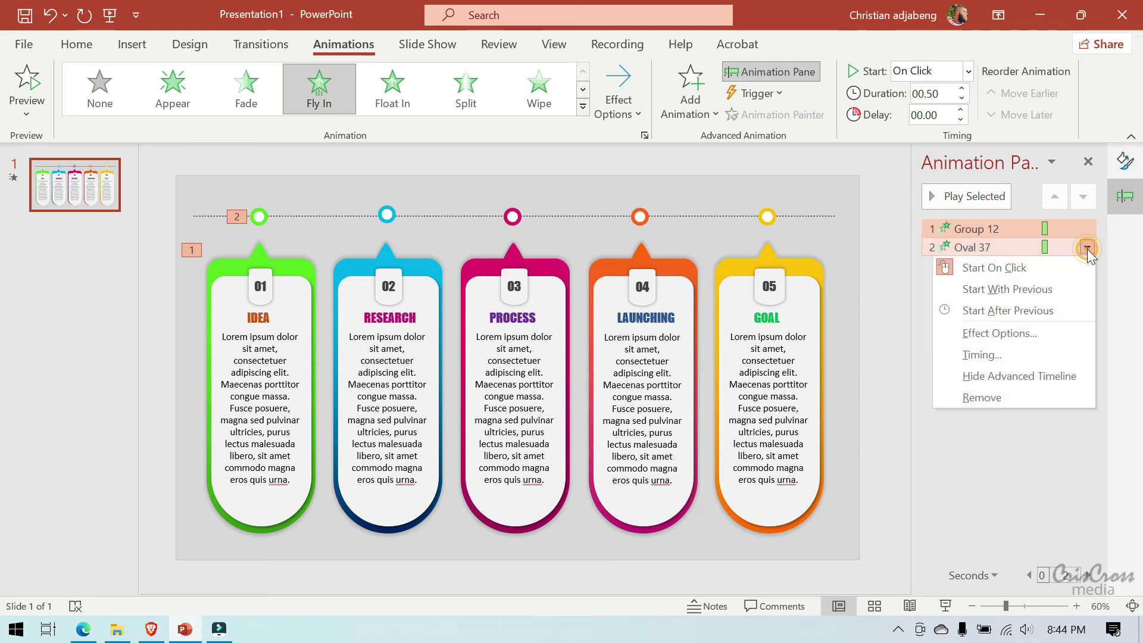
pyautogui.click(1058, 289)
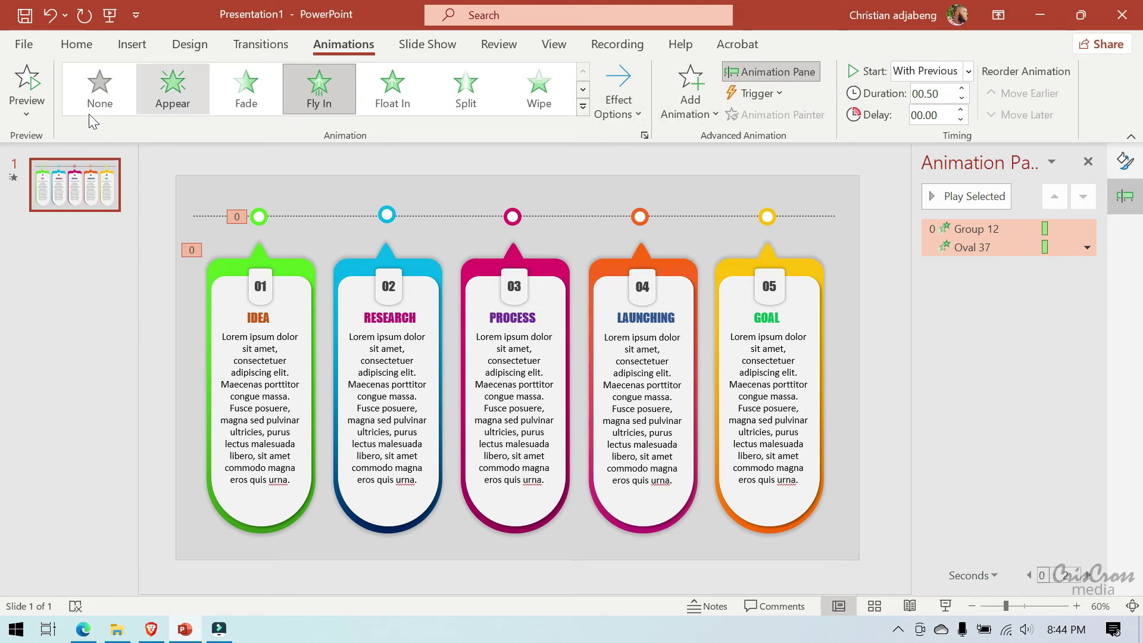
pyautogui.click(28, 84)
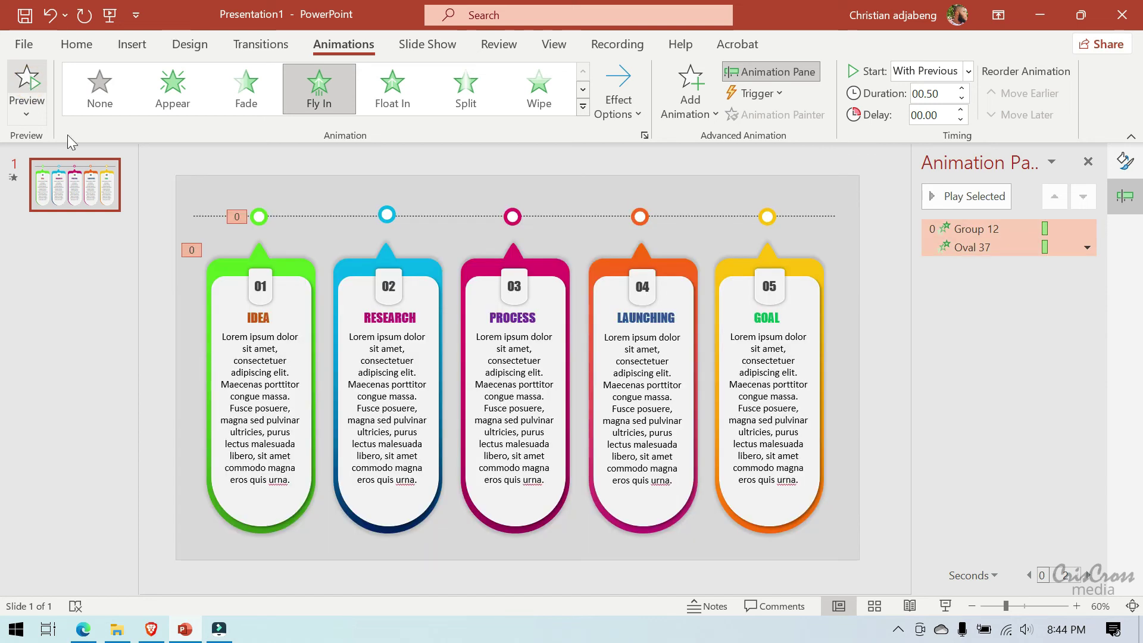
# Step: Apply Fly In From Left to the RESEARCH card and its blue ring
pyautogui.click(432, 273)
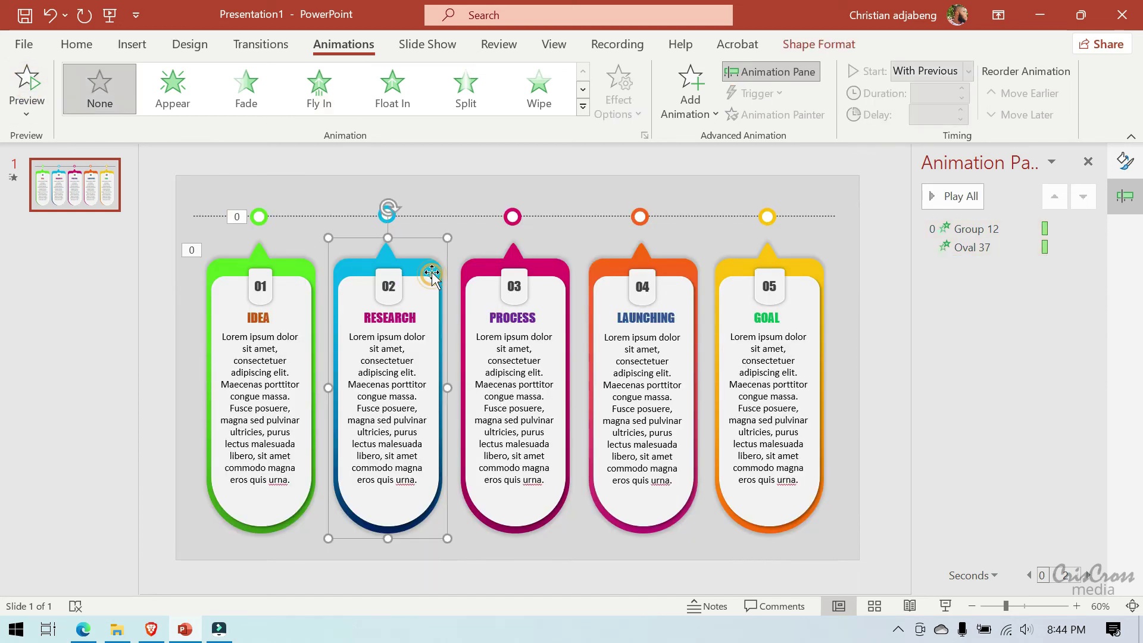
pyautogui.keyDown('ctrl'); pyautogui.click(390, 217); pyautogui.keyUp('ctrl')
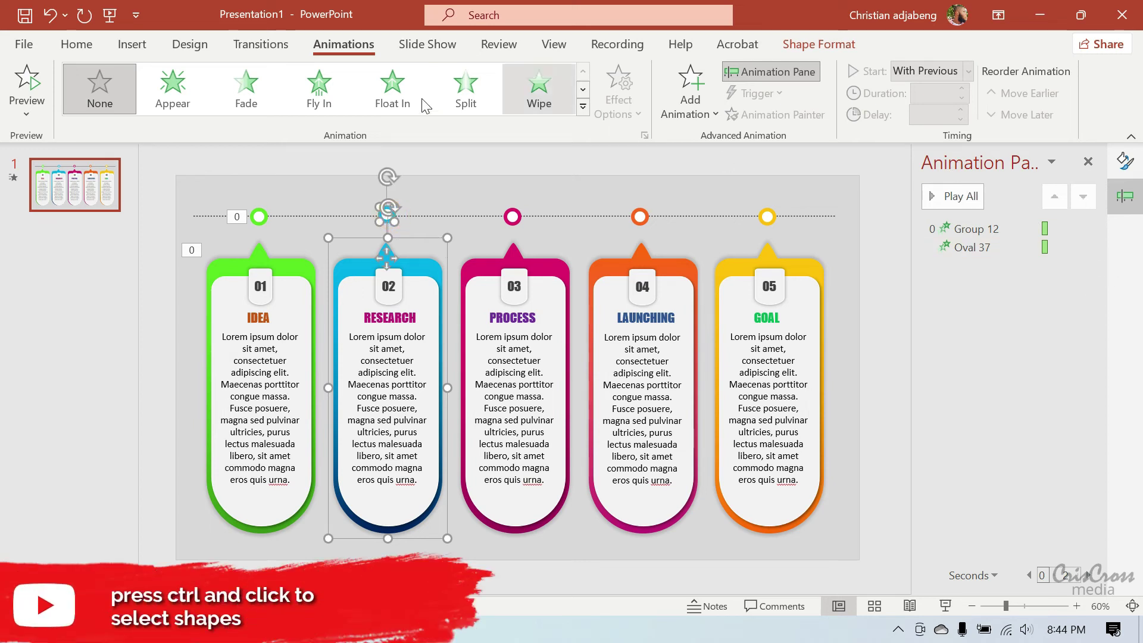
pyautogui.click(319, 89)
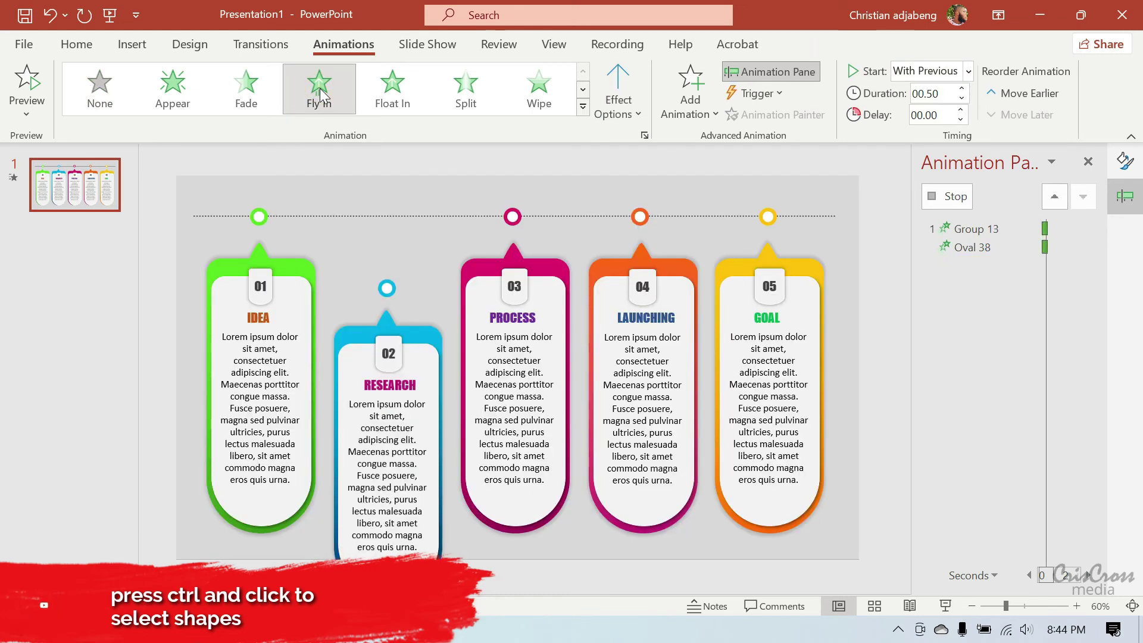
pyautogui.click(640, 111)
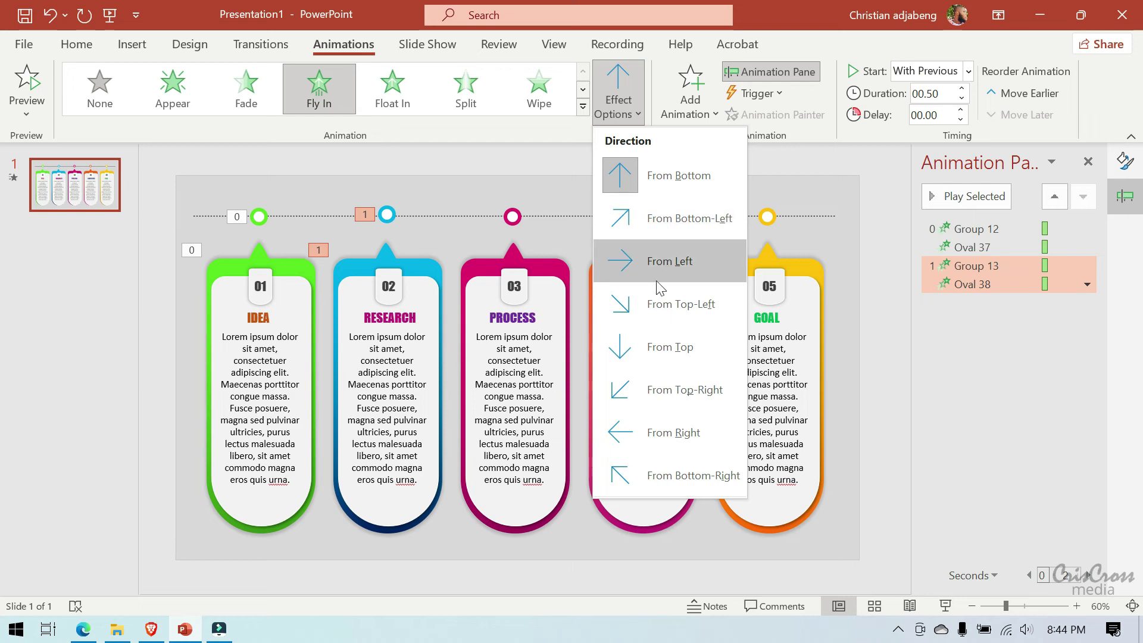
pyautogui.click(670, 265)
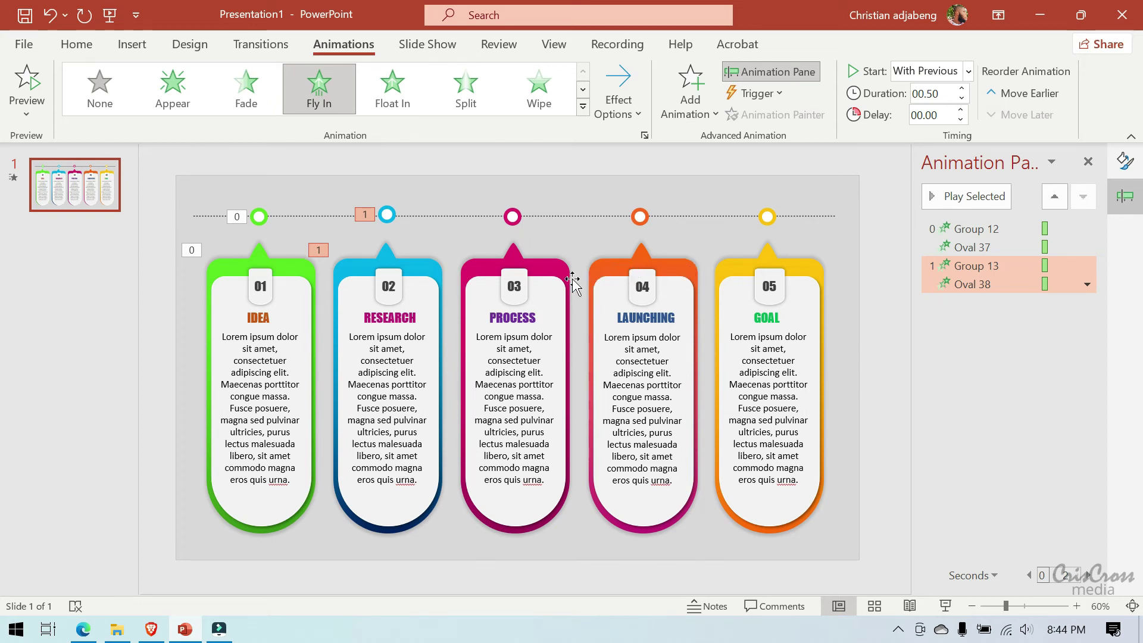
# Step: Start the RESEARCH animations On Click, with the blue ring set to With Previous
pyautogui.click(968, 72)
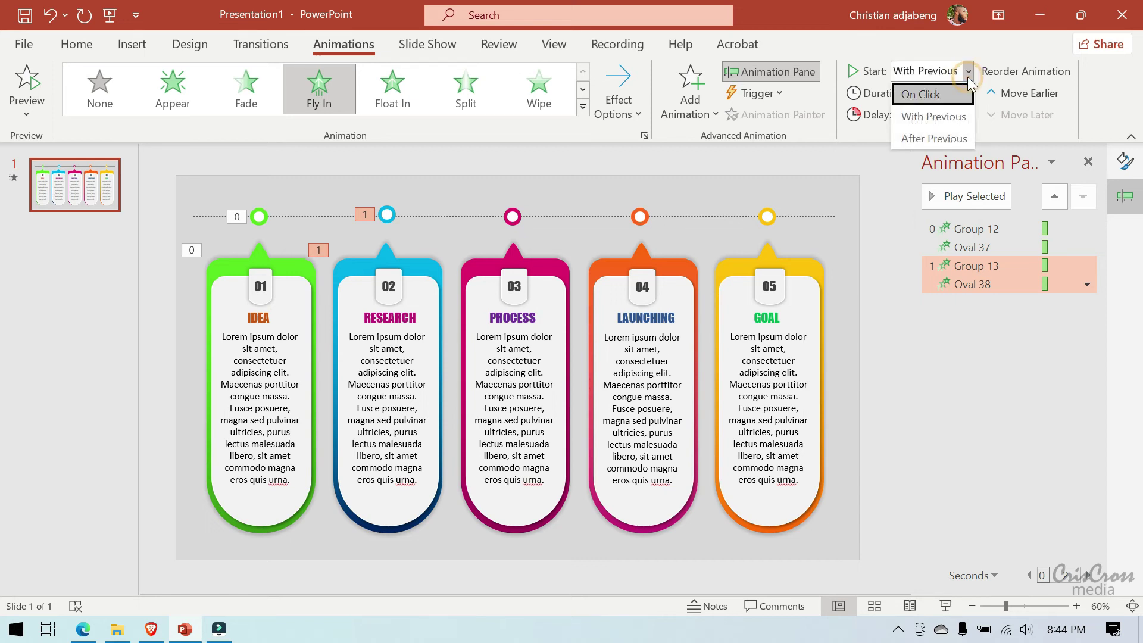
pyautogui.click(925, 89)
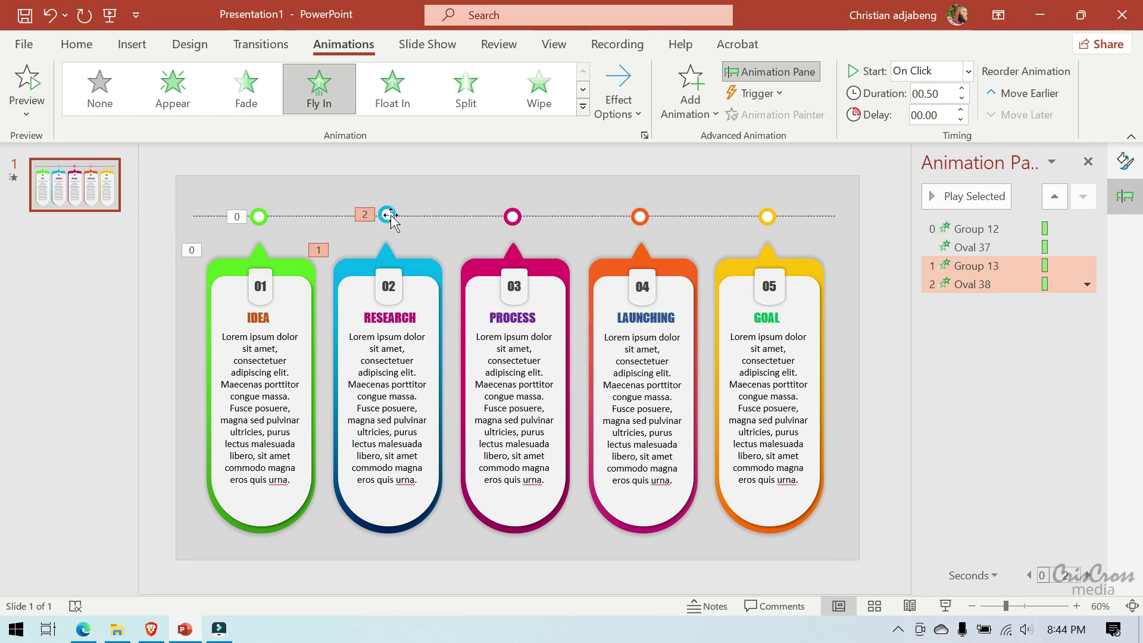
pyautogui.click(388, 214)
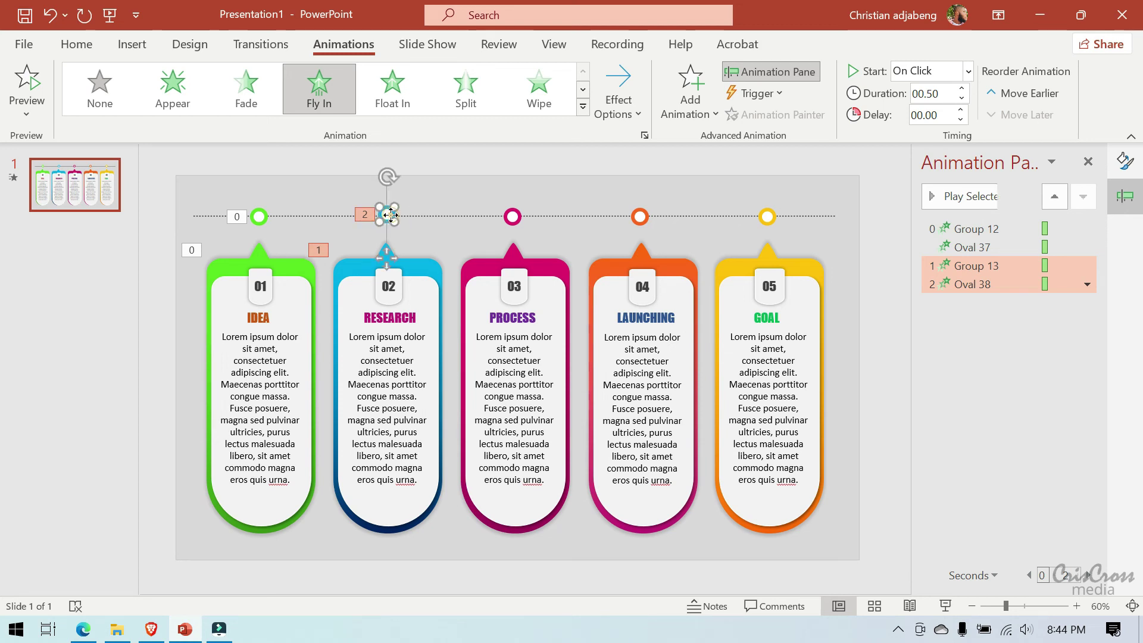
pyautogui.click(1087, 284)
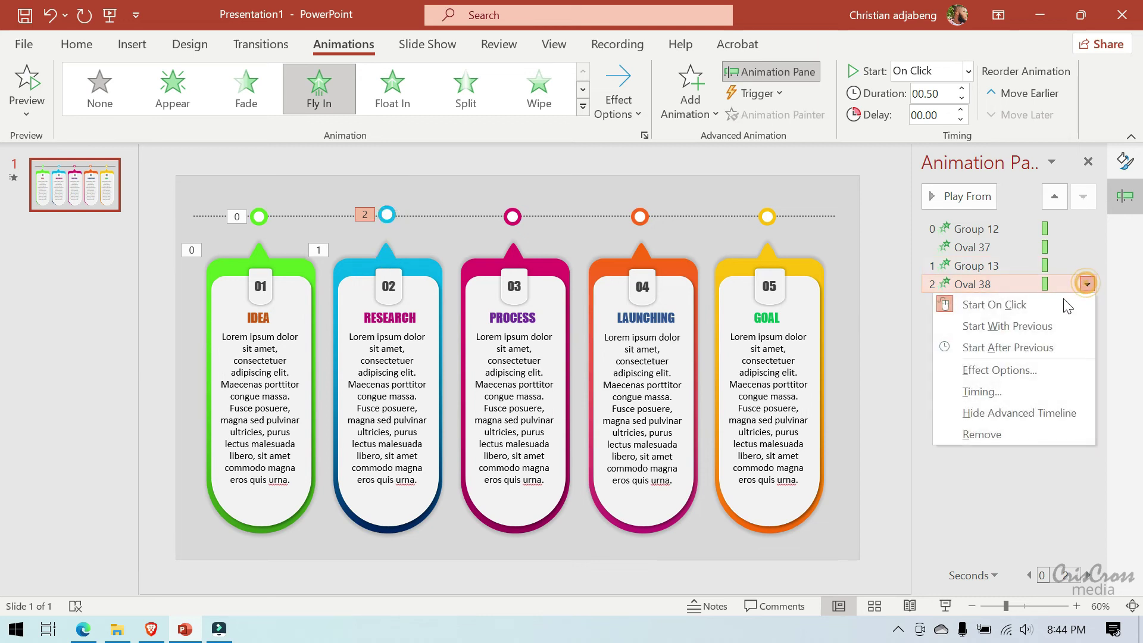
pyautogui.click(1042, 326)
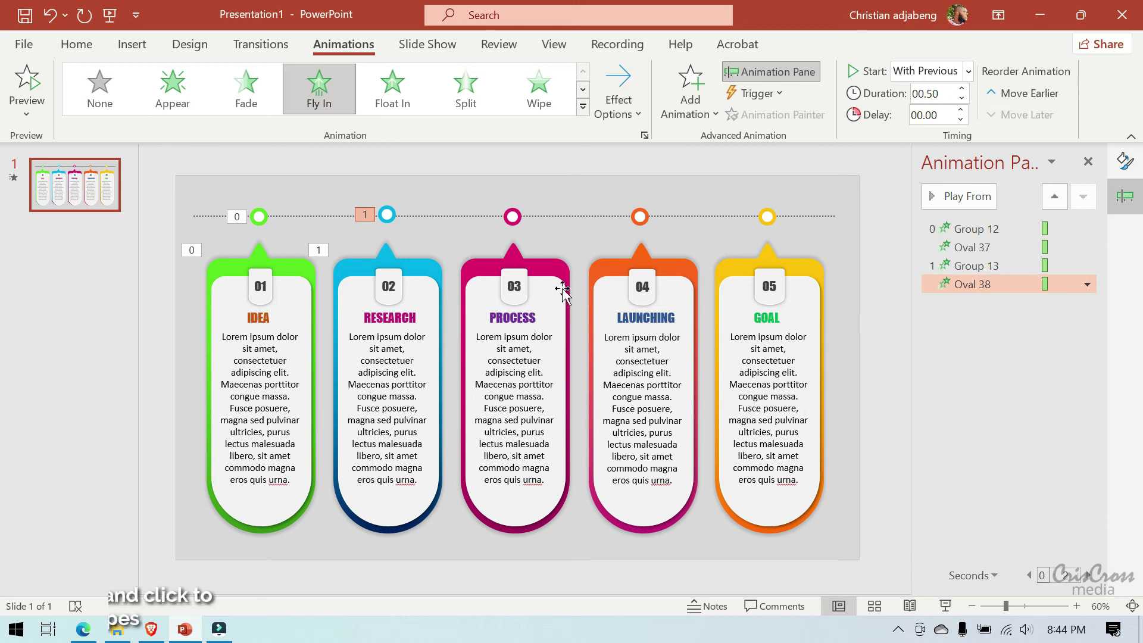
pyautogui.click(535, 241)
# Step: Apply Fly In From Left to the PROCESS card and its magenta ring
pyautogui.keyDown('ctrl'); pyautogui.click(515, 217); pyautogui.keyUp('ctrl')
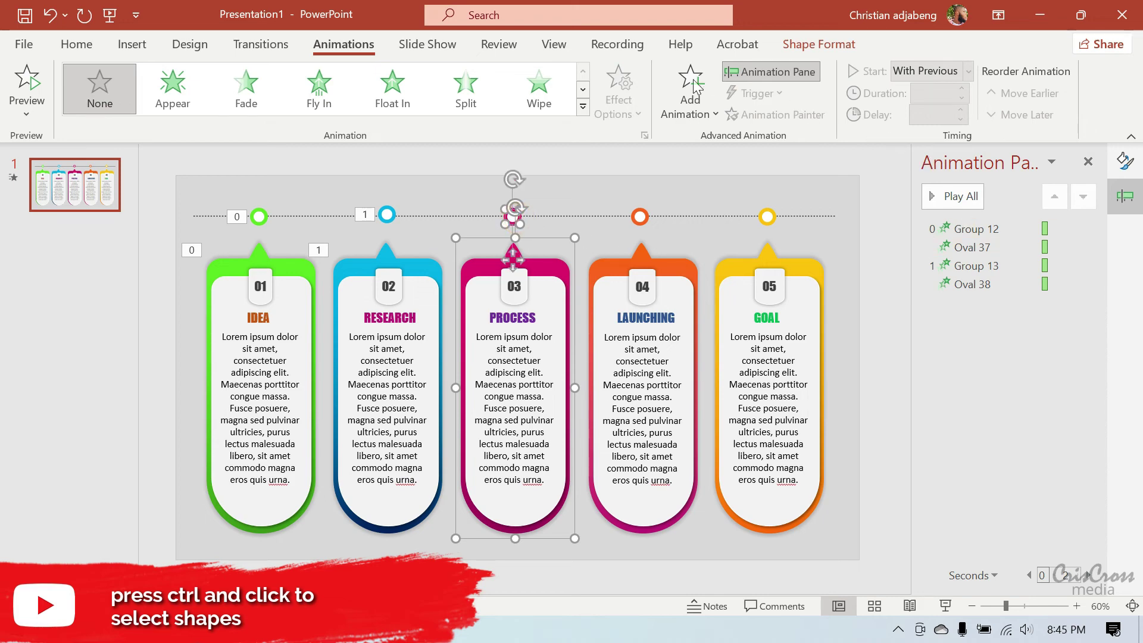
pyautogui.click(326, 96)
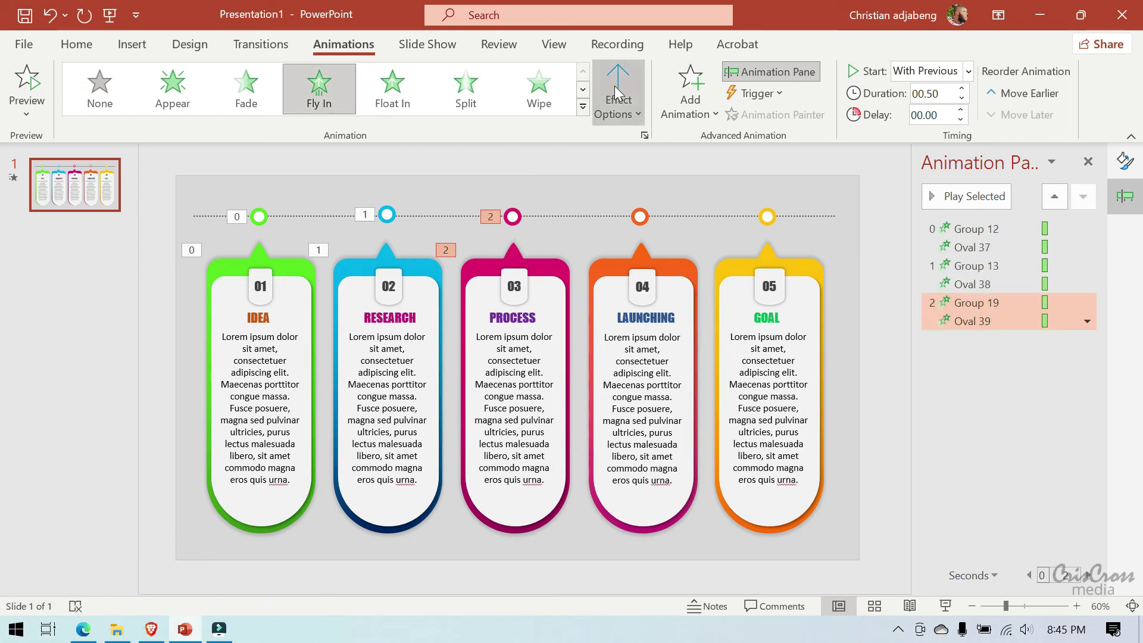
pyautogui.click(616, 95)
pyautogui.click(638, 267)
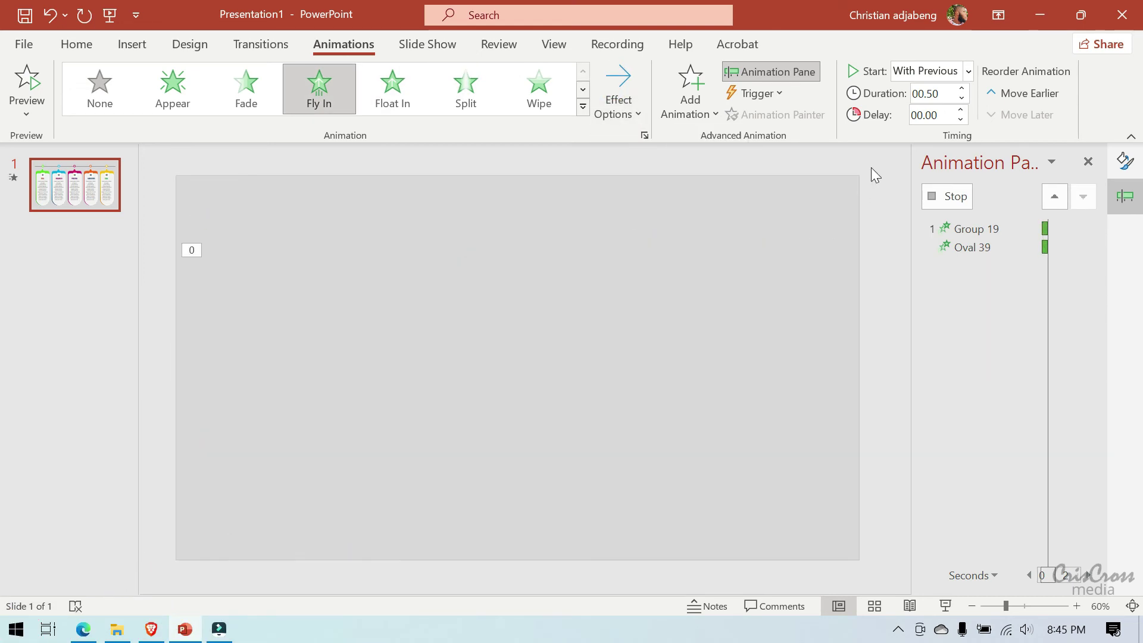
# Step: Start the PROCESS animations On Click, with the magenta ring set to With Previous
pyautogui.click(968, 70)
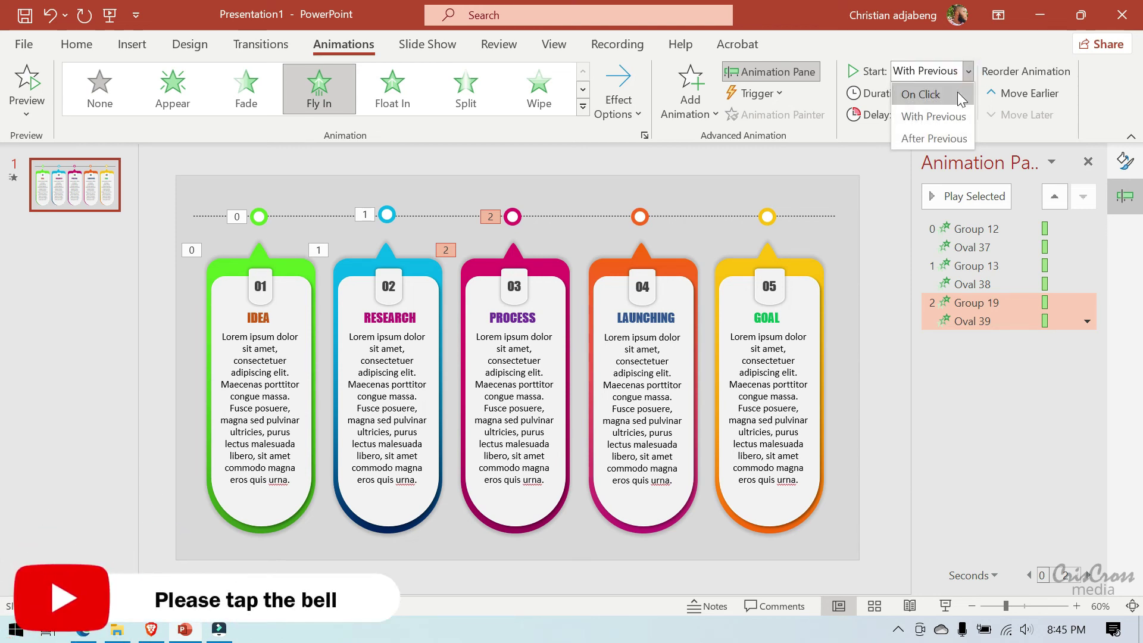
pyautogui.click(957, 93)
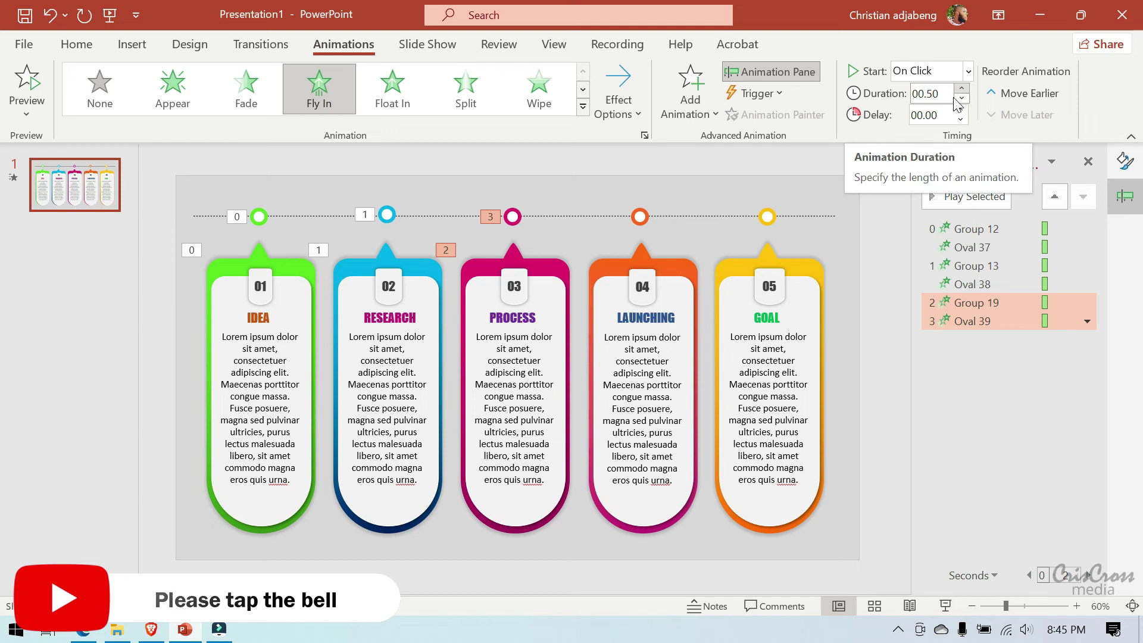
pyautogui.click(452, 251)
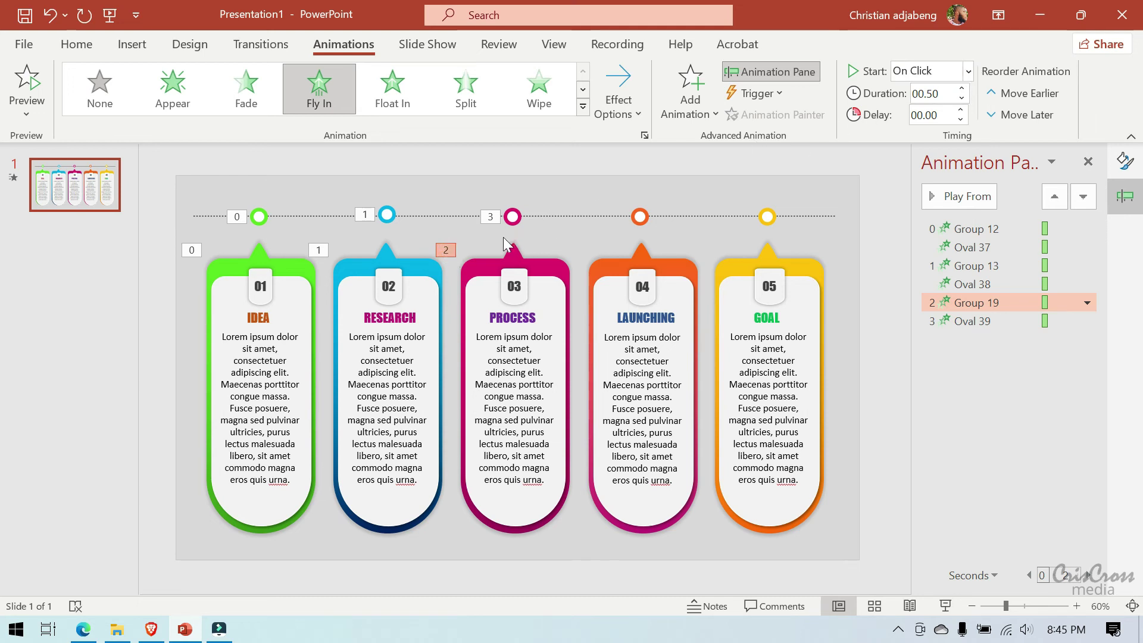
pyautogui.click(513, 217)
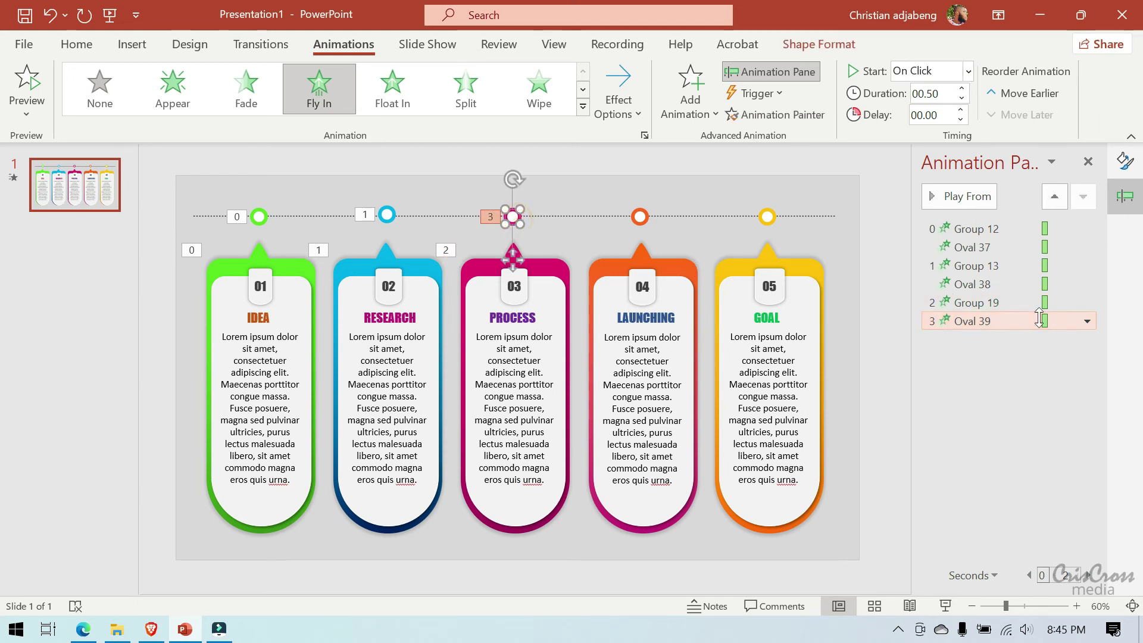
pyautogui.click(1087, 321)
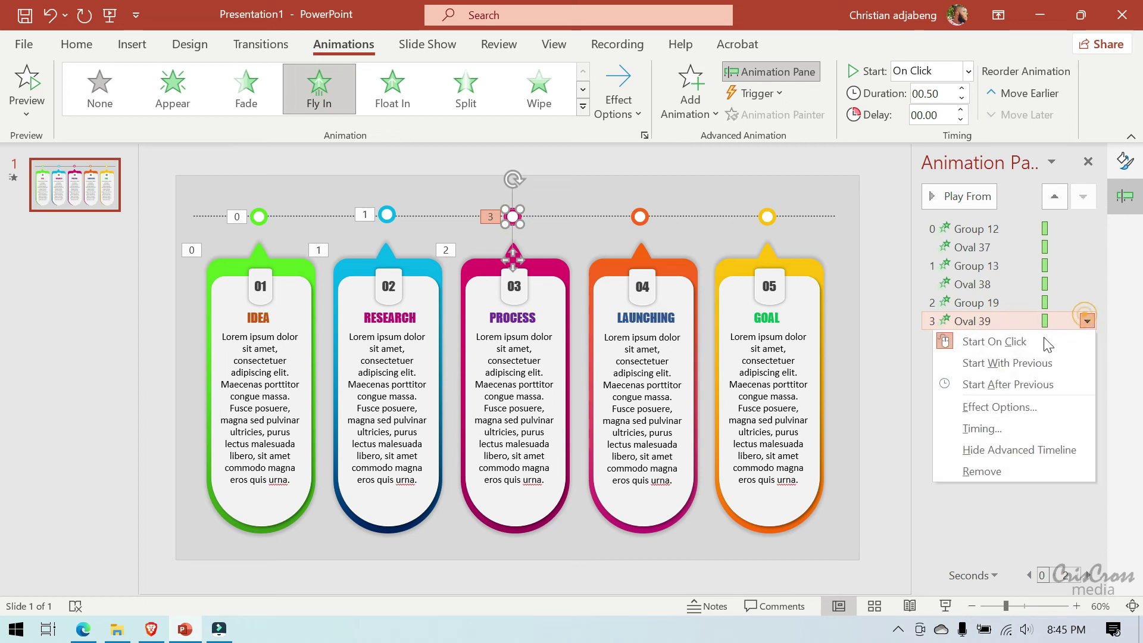
pyautogui.click(1020, 360)
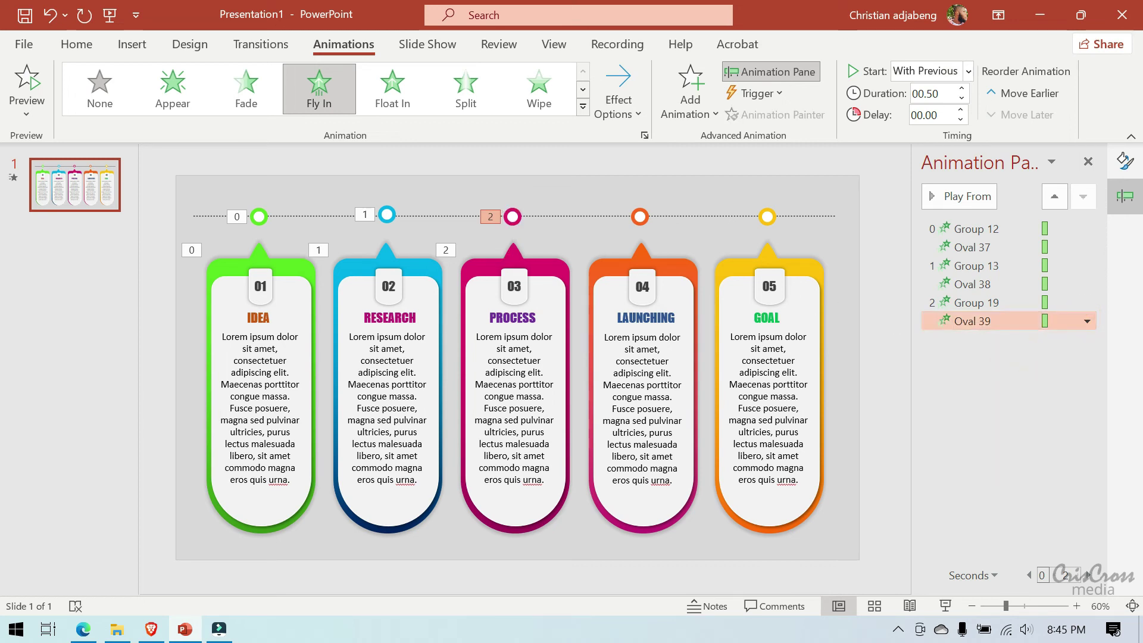
pyautogui.click(678, 288)
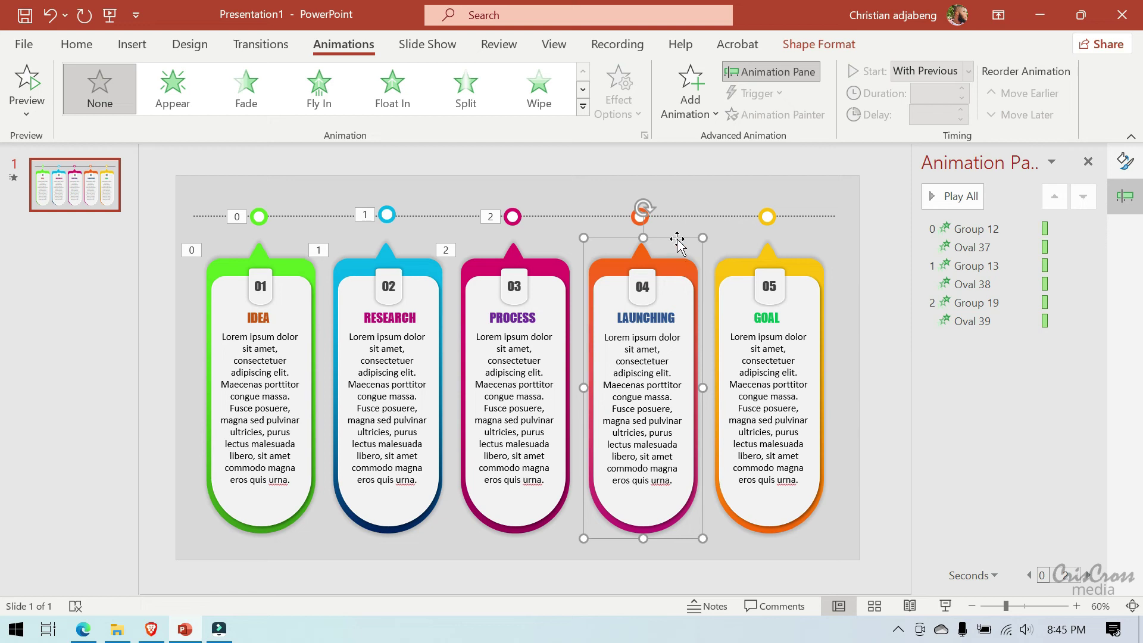
# Step: Give the LAUNCHING card and orange ring a Fly In from the left, starting On Click
pyautogui.keyDown('ctrl'); pyautogui.click(646, 221); pyautogui.keyUp('ctrl')
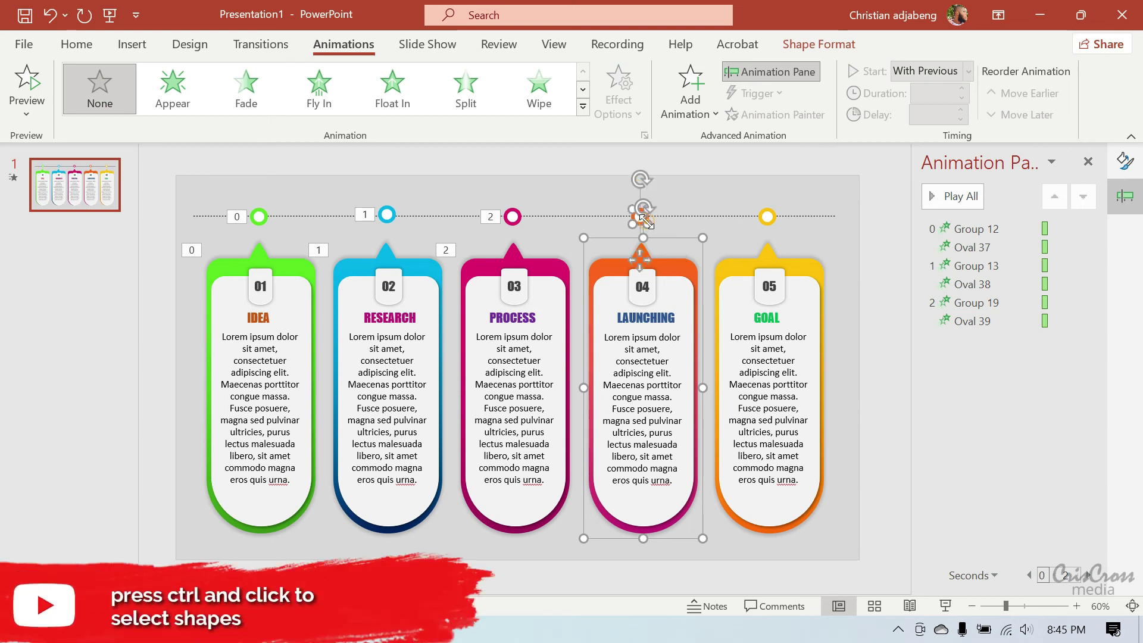
pyautogui.click(325, 92)
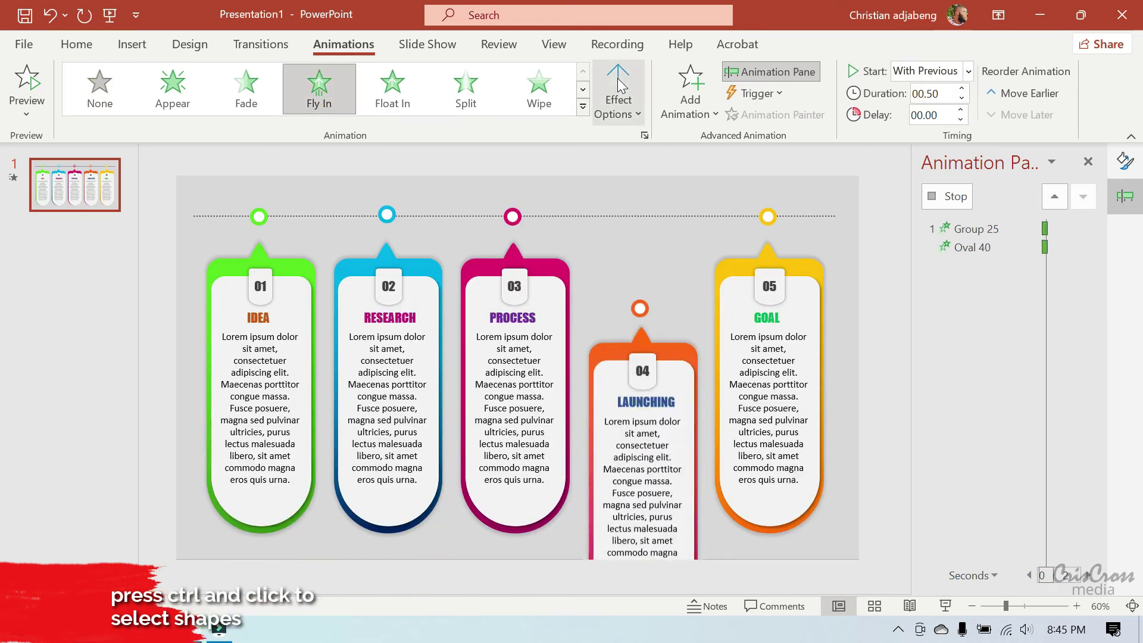
pyautogui.click(616, 77)
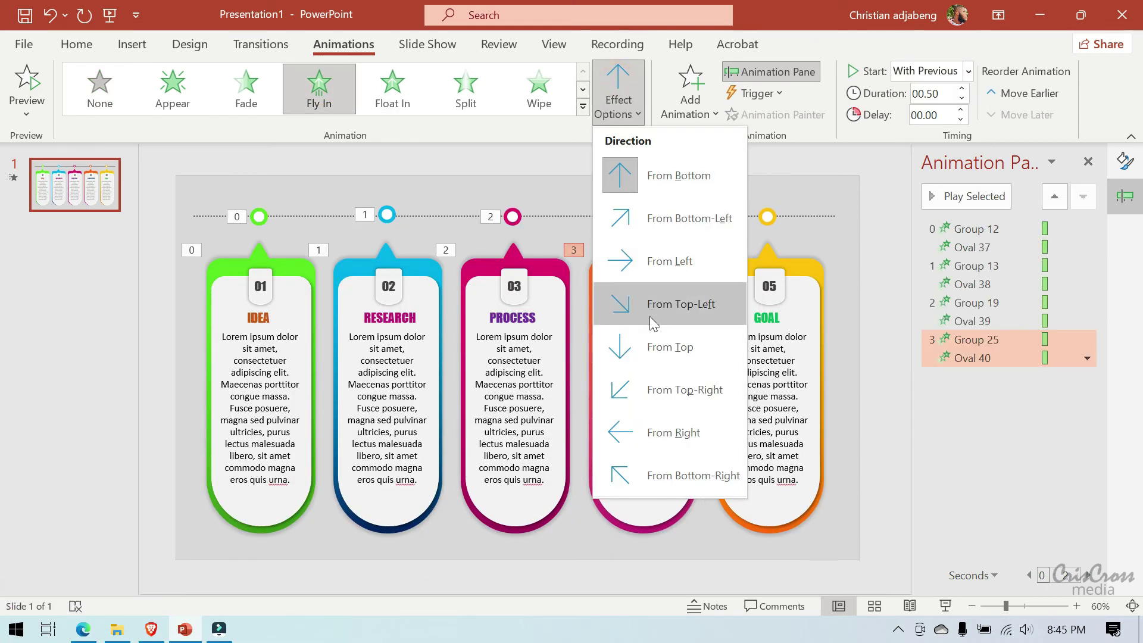
pyautogui.click(670, 271)
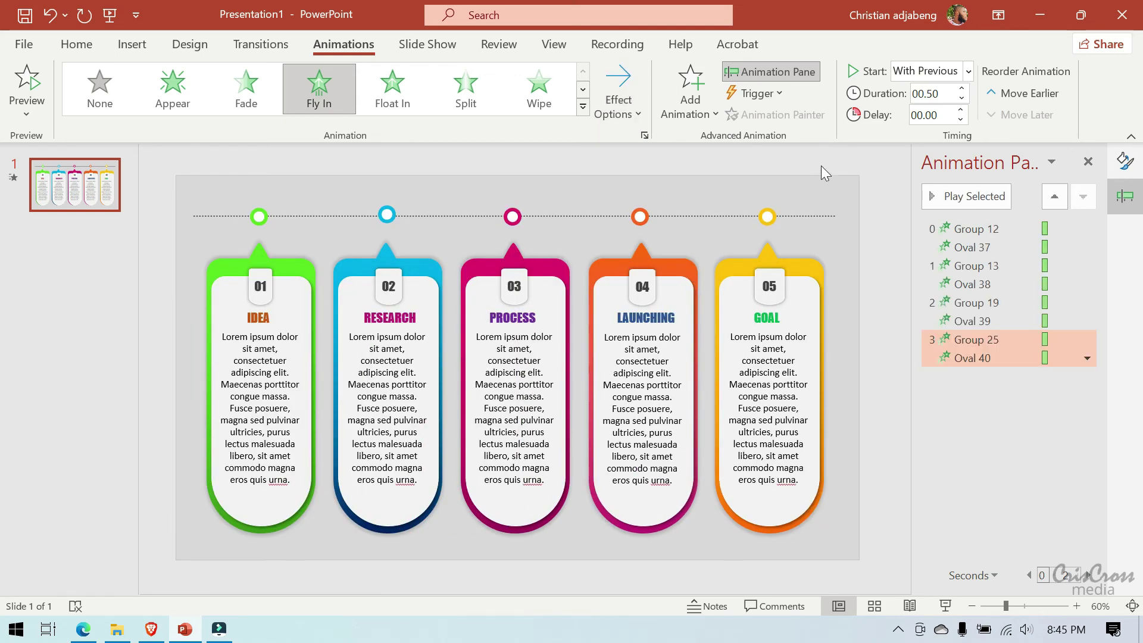
pyautogui.click(969, 71)
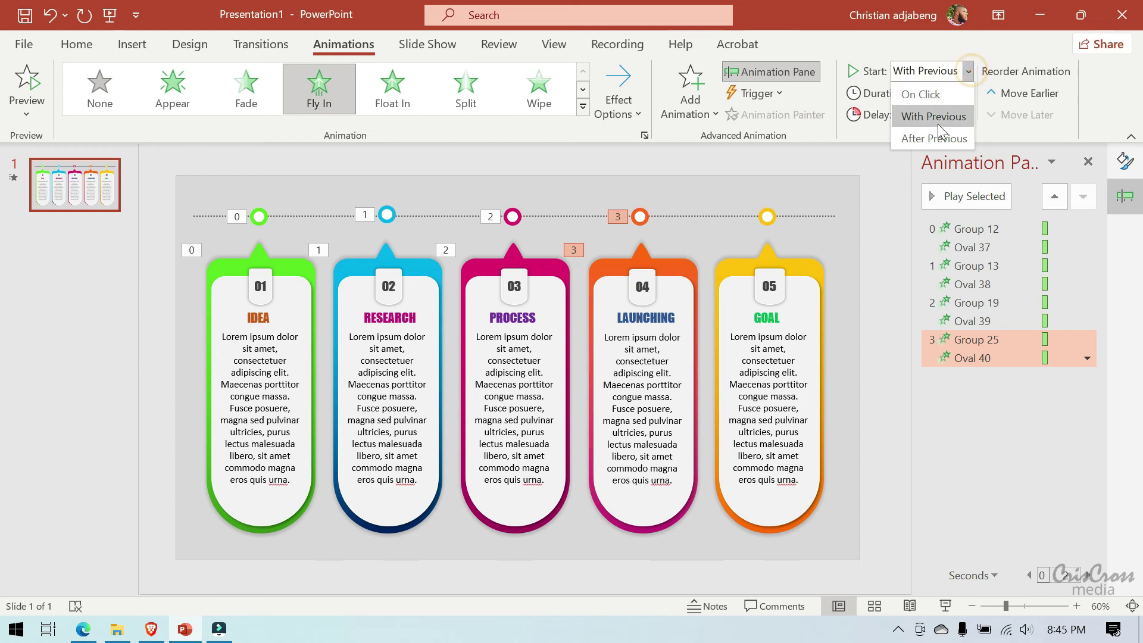
pyautogui.click(944, 95)
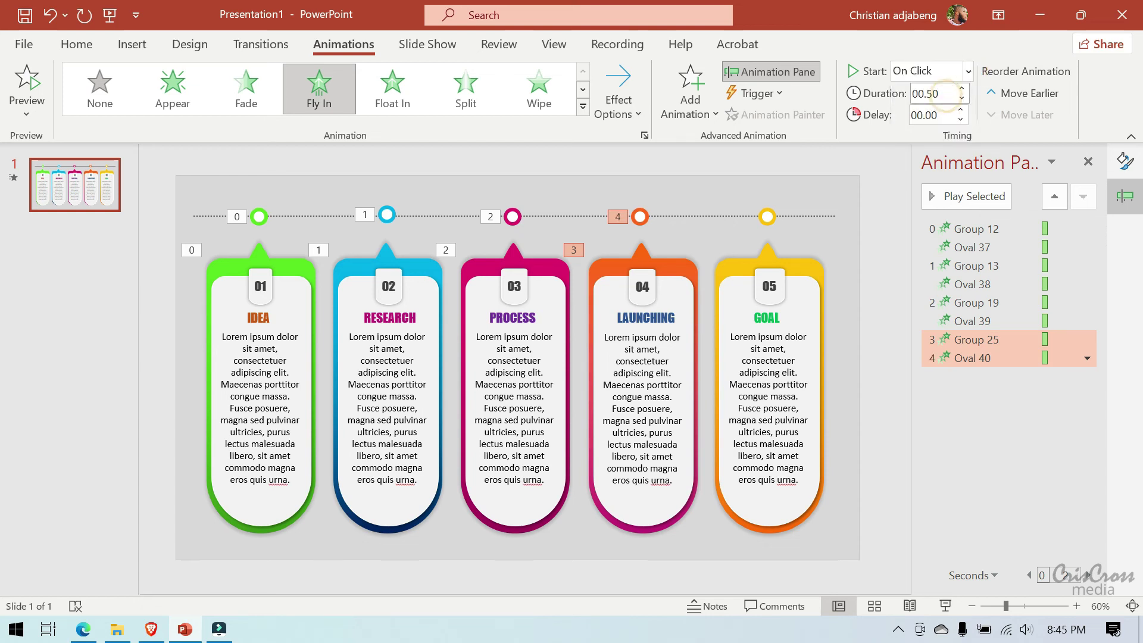
# Step: Set the orange ring's animation to Start With Previous
pyautogui.click(642, 221)
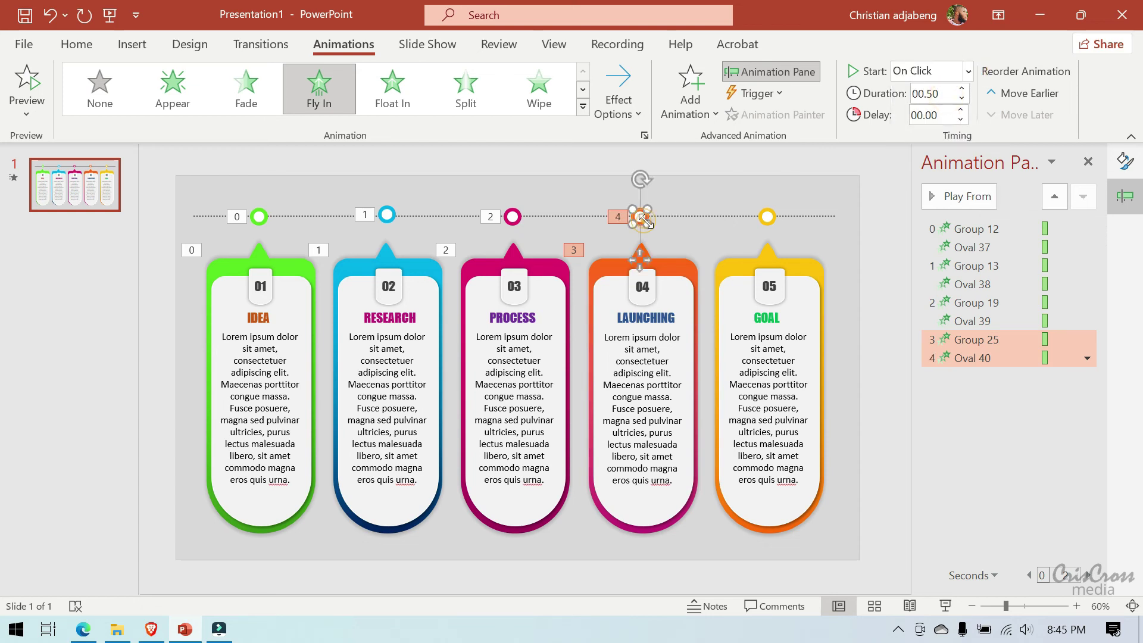
pyautogui.click(1086, 358)
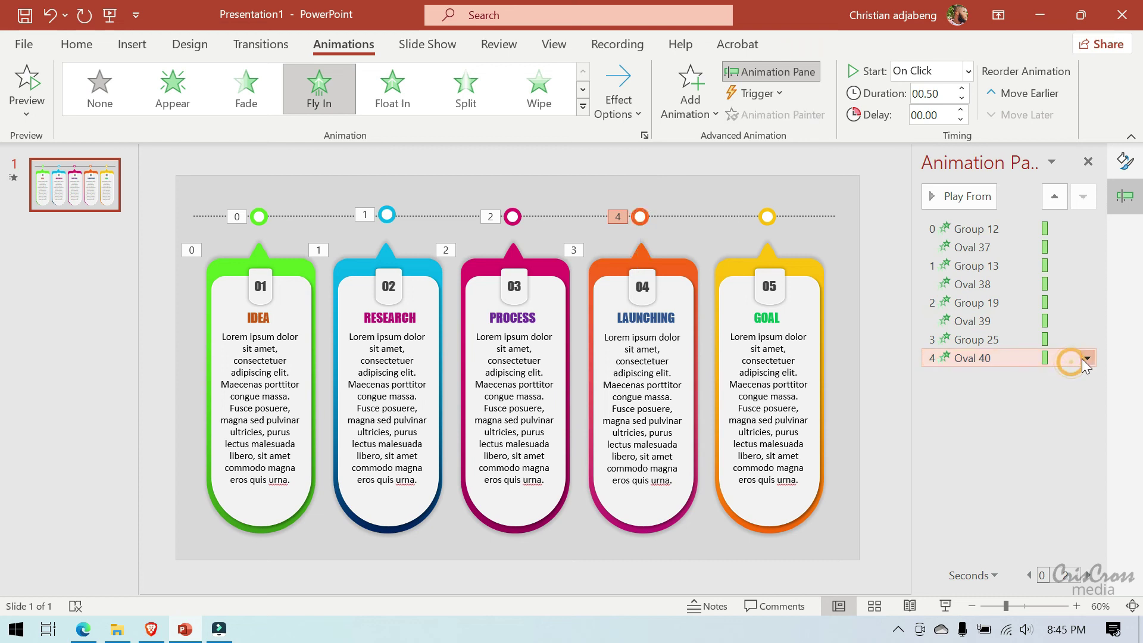
pyautogui.click(1010, 399)
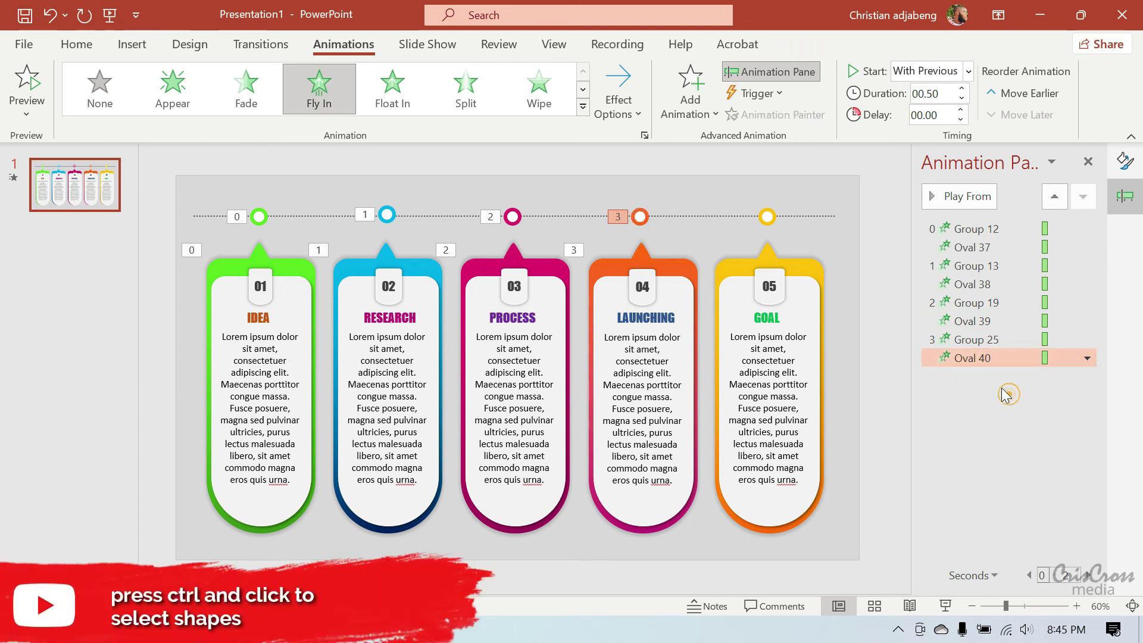
# Step: Give the GOAL card and yellow ring a Fly In from the left, starting On Click
pyautogui.click(797, 279)
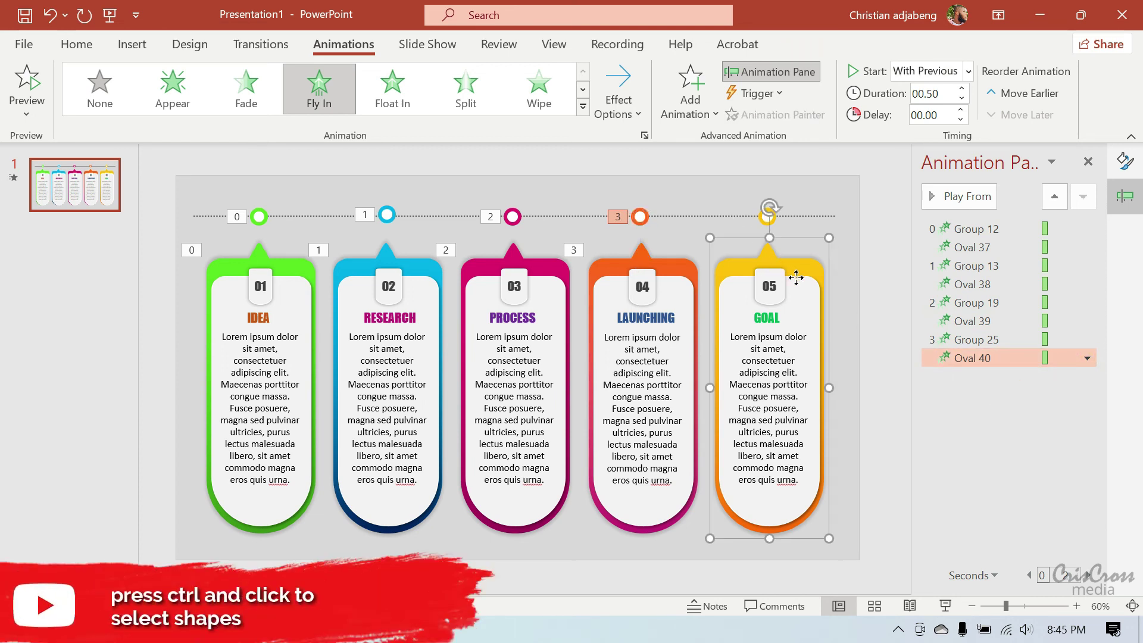
pyautogui.keyDown('ctrl'); pyautogui.click(769, 217); pyautogui.keyUp('ctrl')
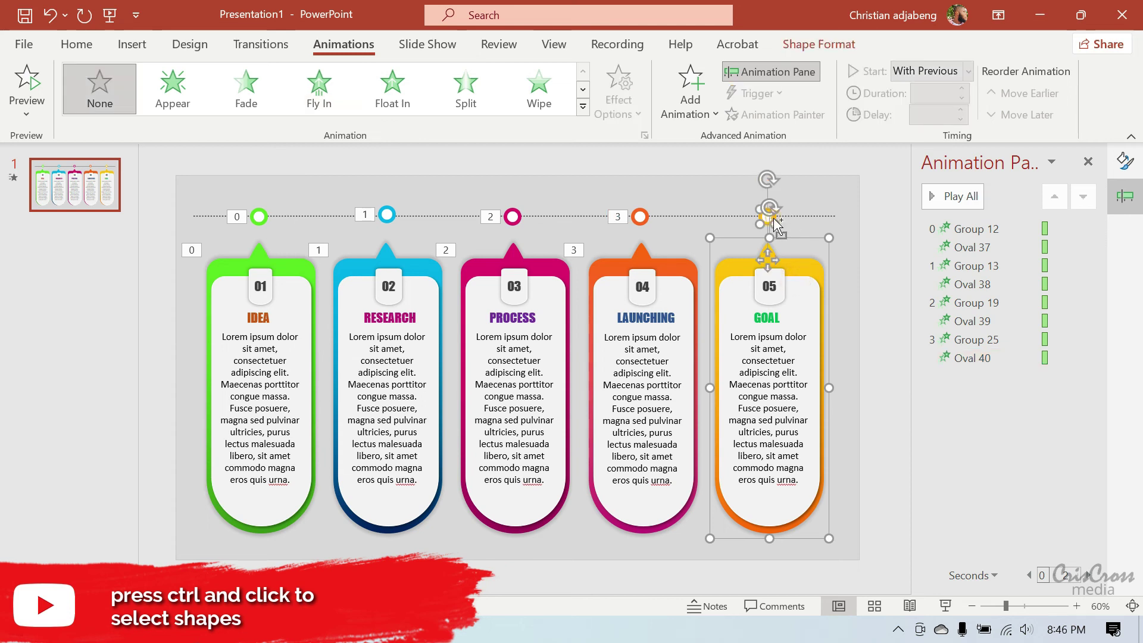
pyautogui.click(311, 95)
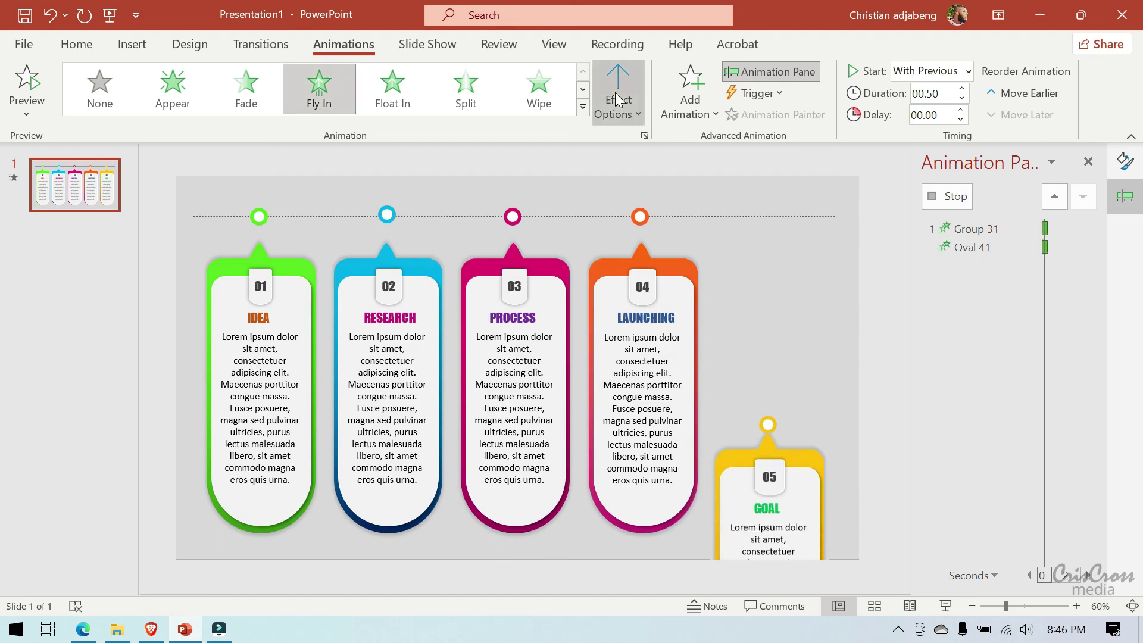
pyautogui.click(616, 98)
pyautogui.click(643, 271)
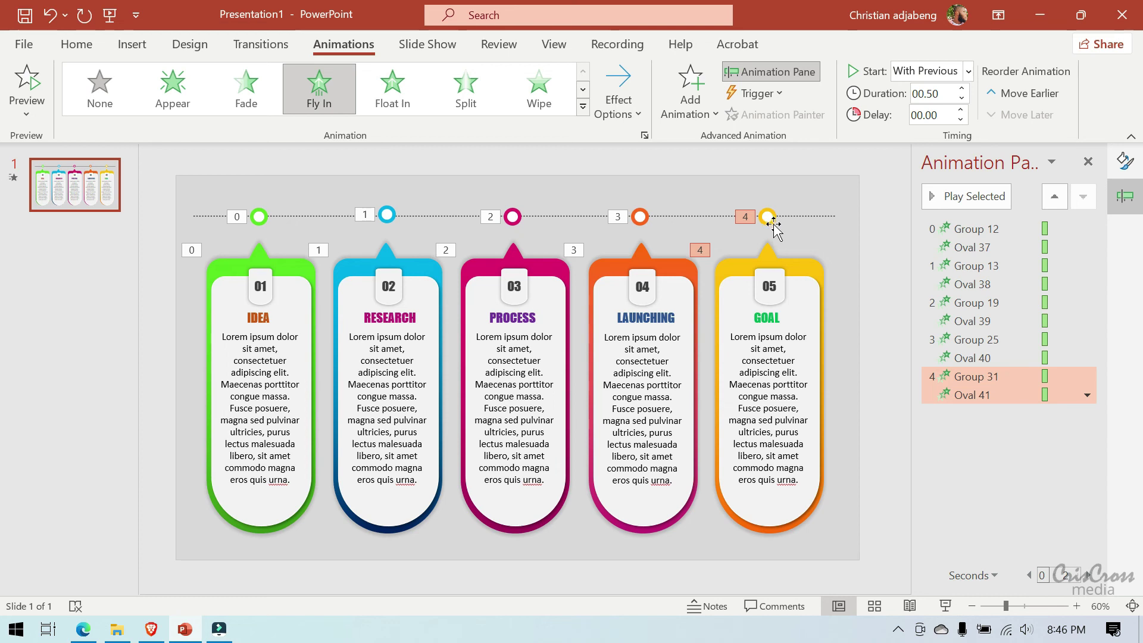
pyautogui.click(968, 71)
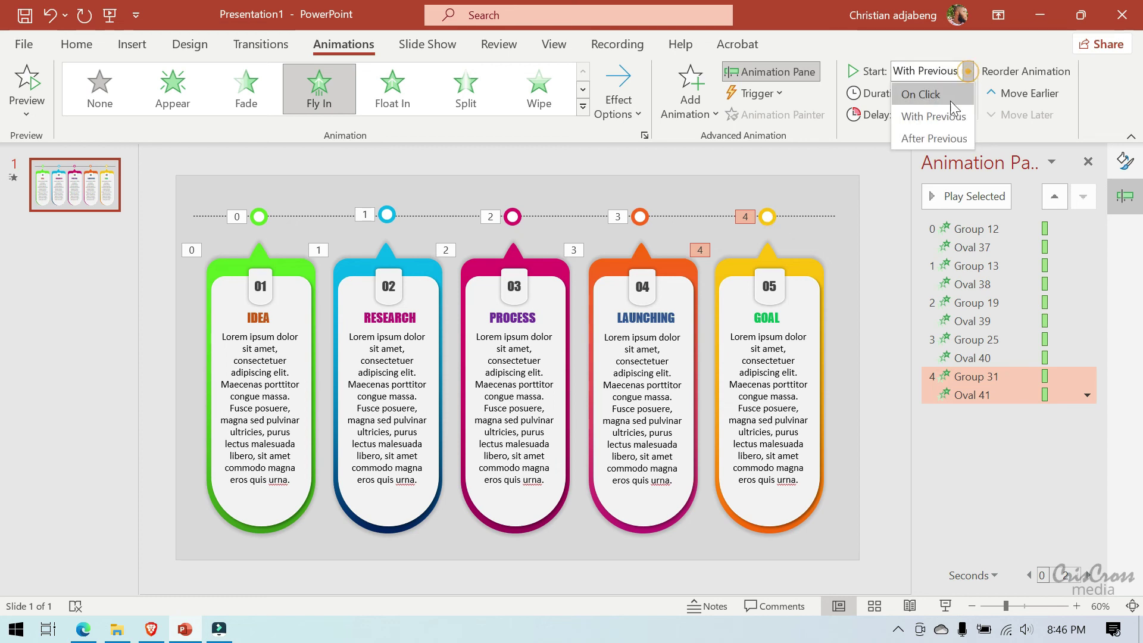
pyautogui.click(926, 94)
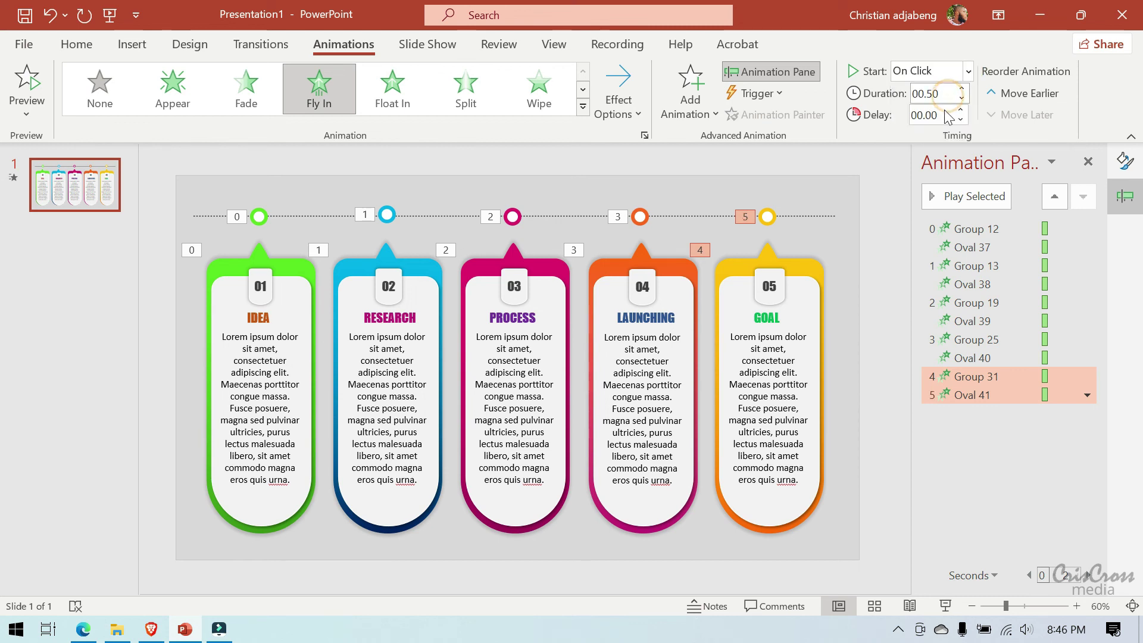
# Step: Switch the GOAL animations' start timing between With Previous and On Click
pyautogui.click(1087, 395)
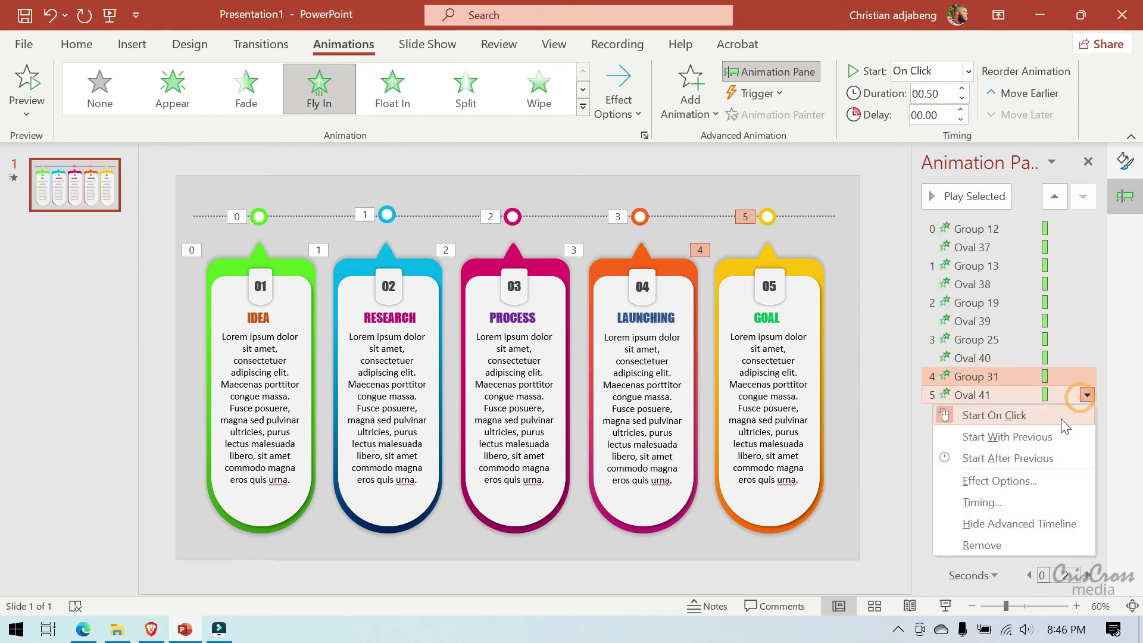
pyautogui.click(1059, 437)
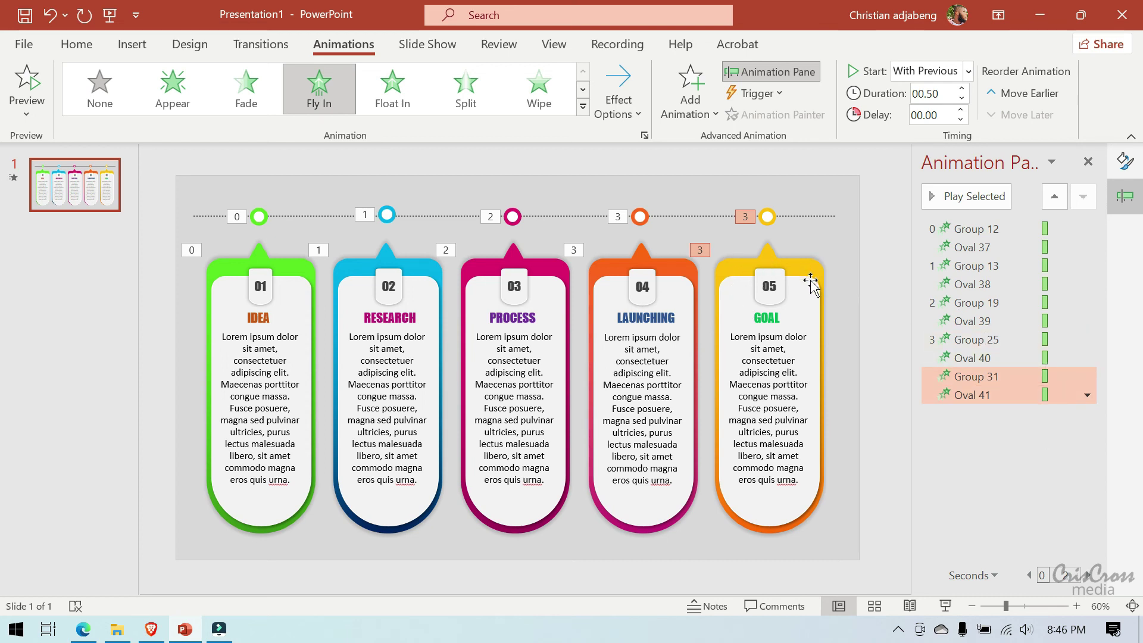
pyautogui.click(967, 70)
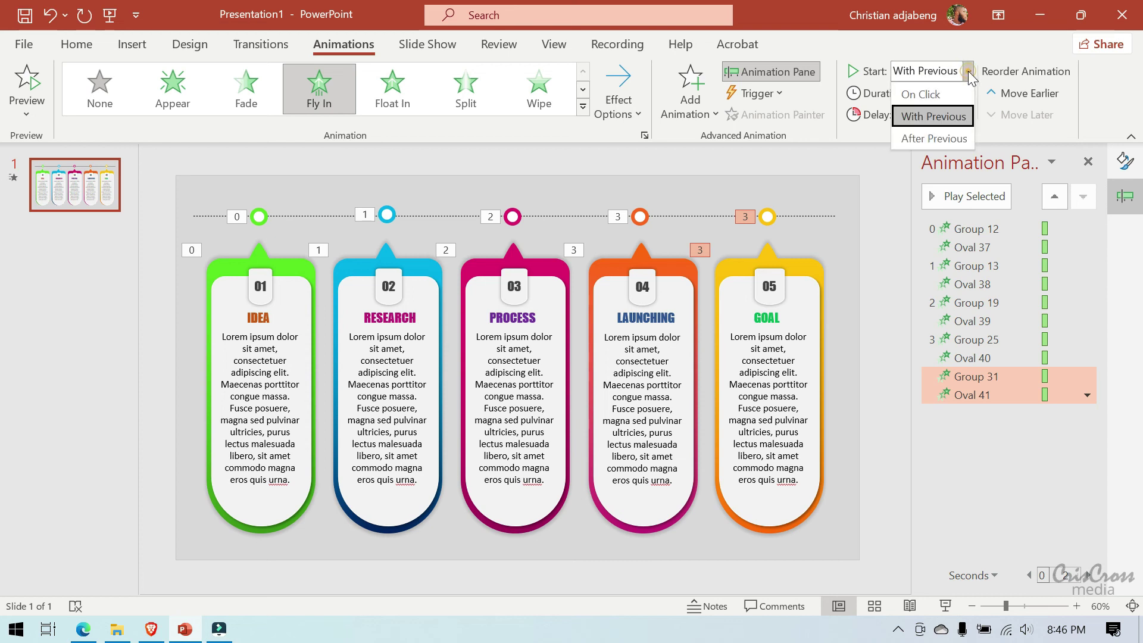
pyautogui.click(942, 116)
pyautogui.click(967, 70)
pyautogui.click(920, 94)
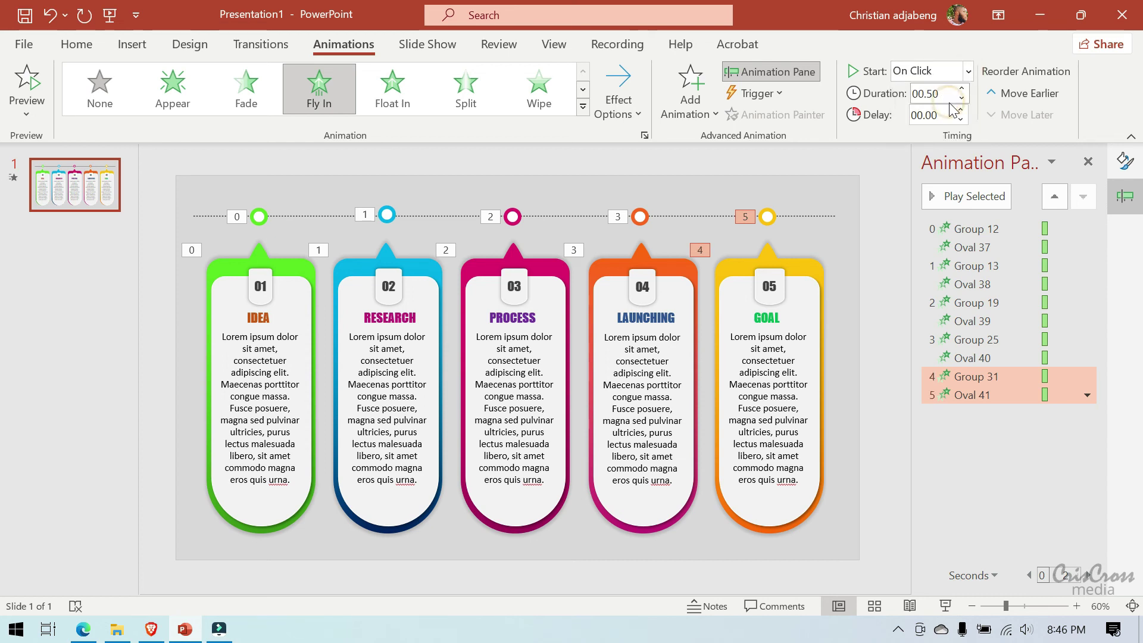
pyautogui.click(1087, 395)
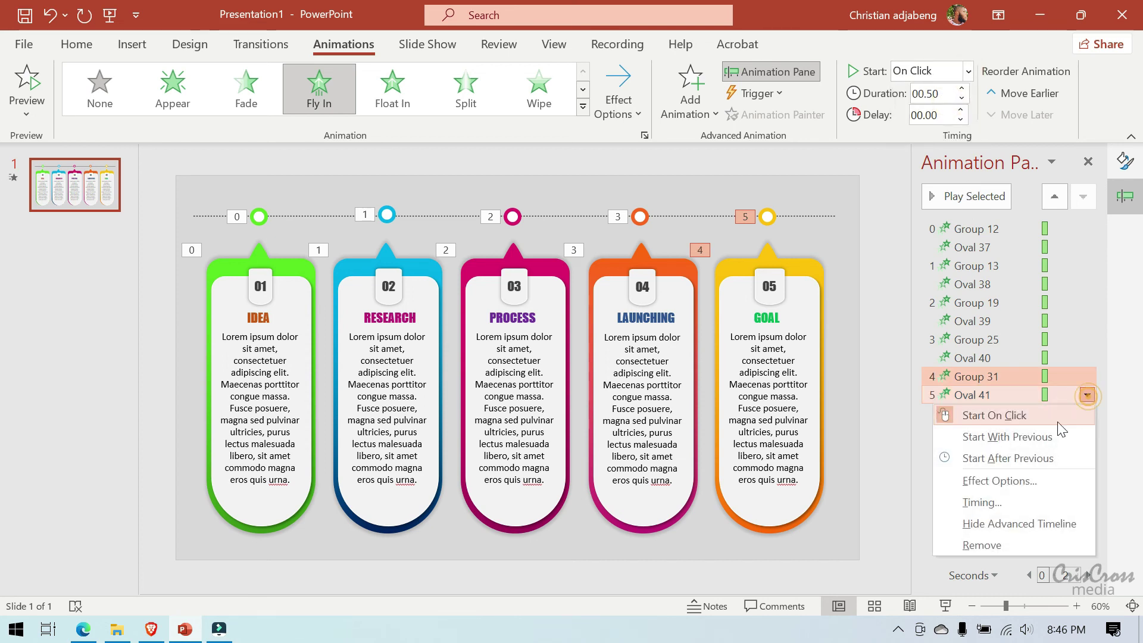
pyautogui.click(1053, 437)
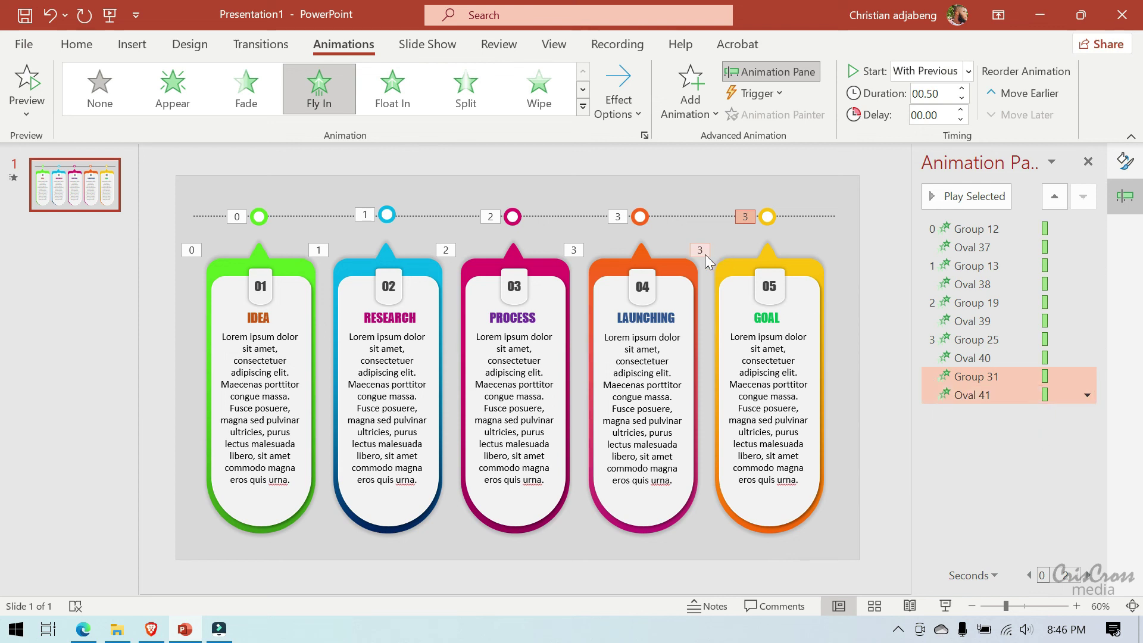
pyautogui.click(967, 72)
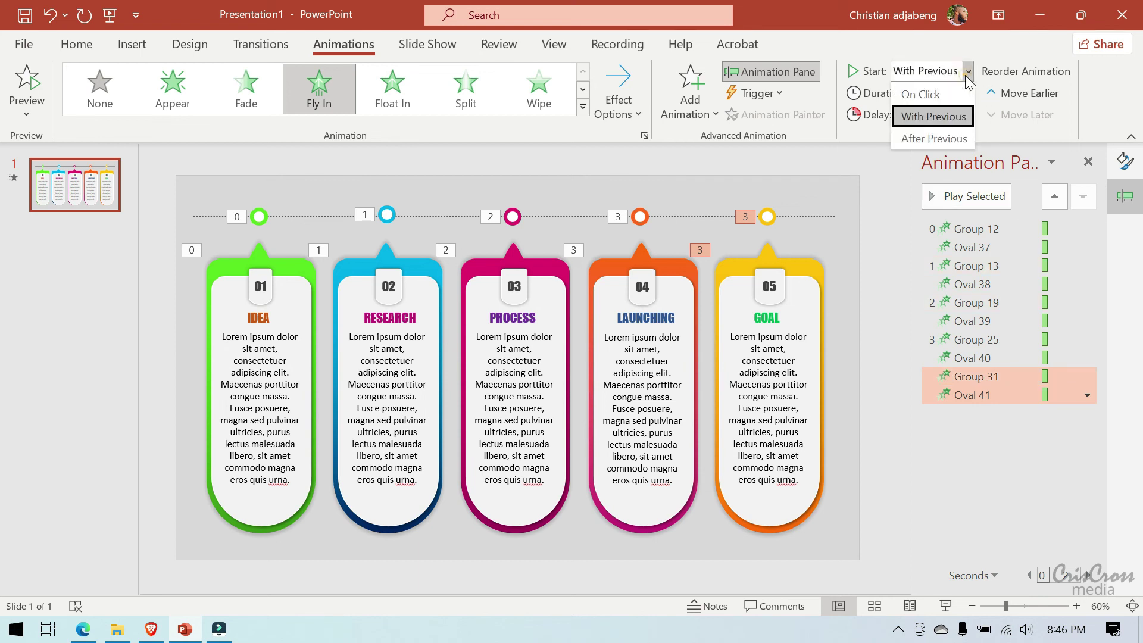
pyautogui.click(944, 96)
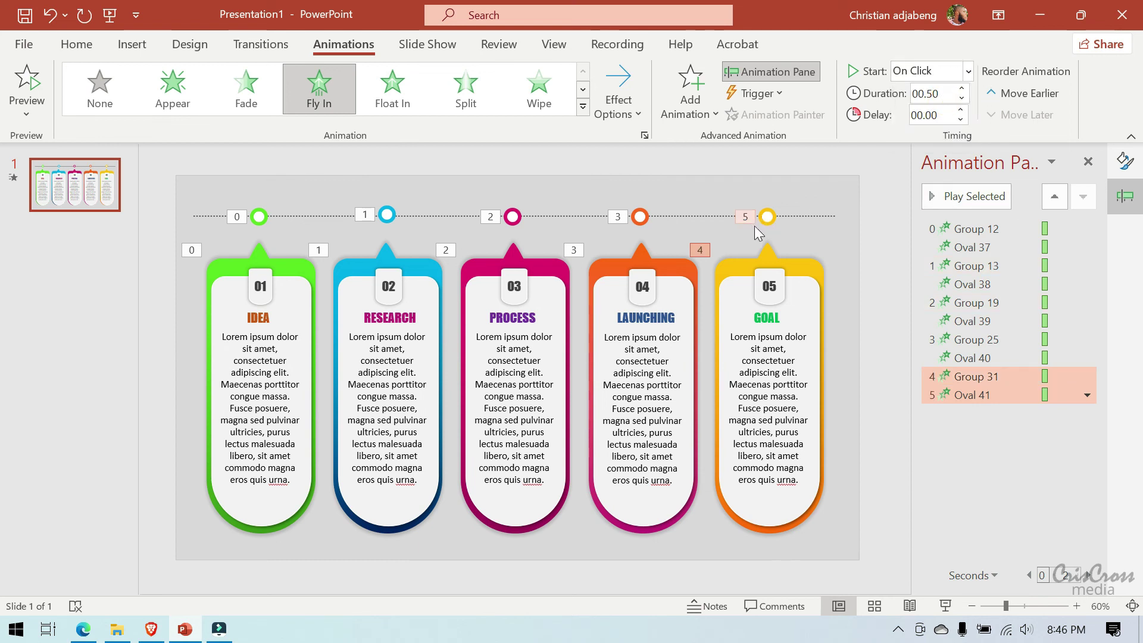
# Step: Set the yellow ring to Start With Previous, then deselect everything
pyautogui.click(772, 220)
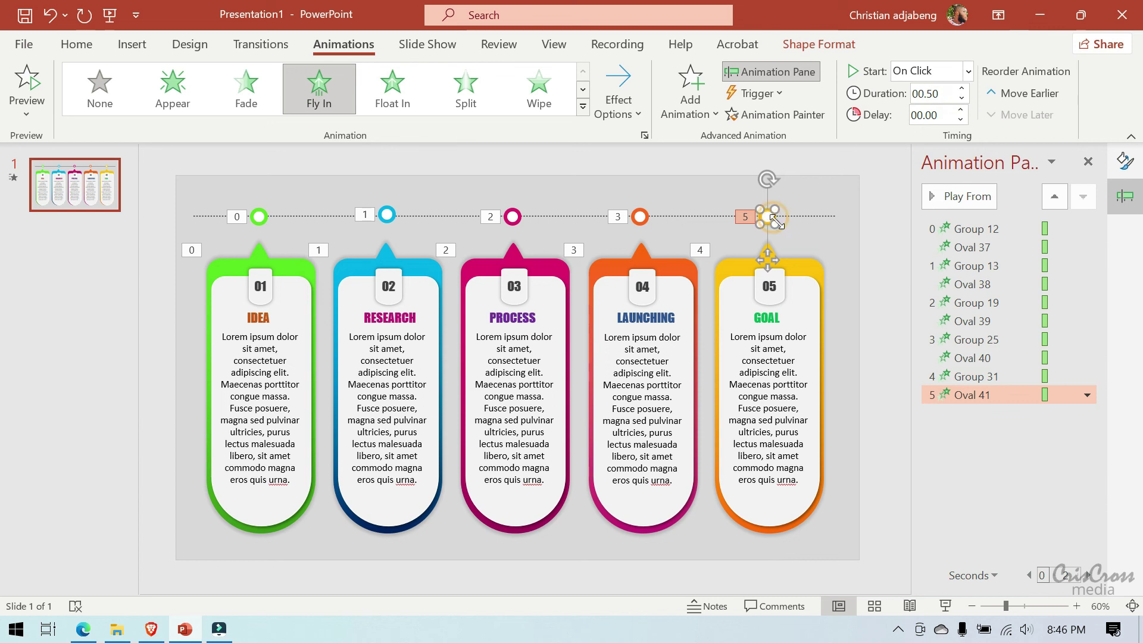
pyautogui.click(1086, 395)
pyautogui.click(1054, 433)
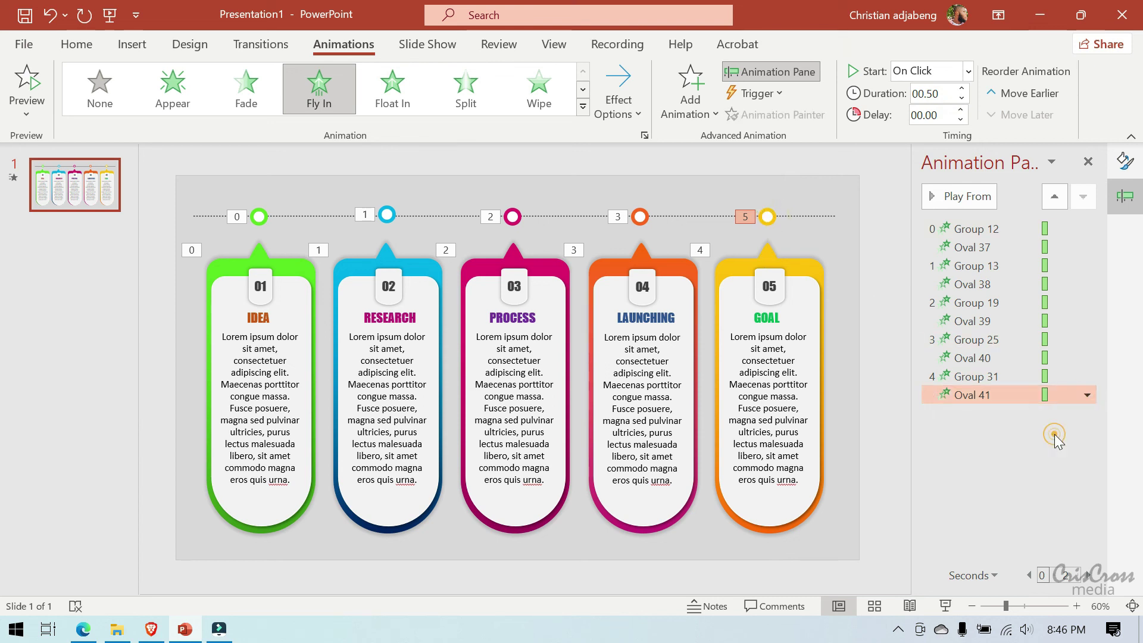
pyautogui.click(884, 296)
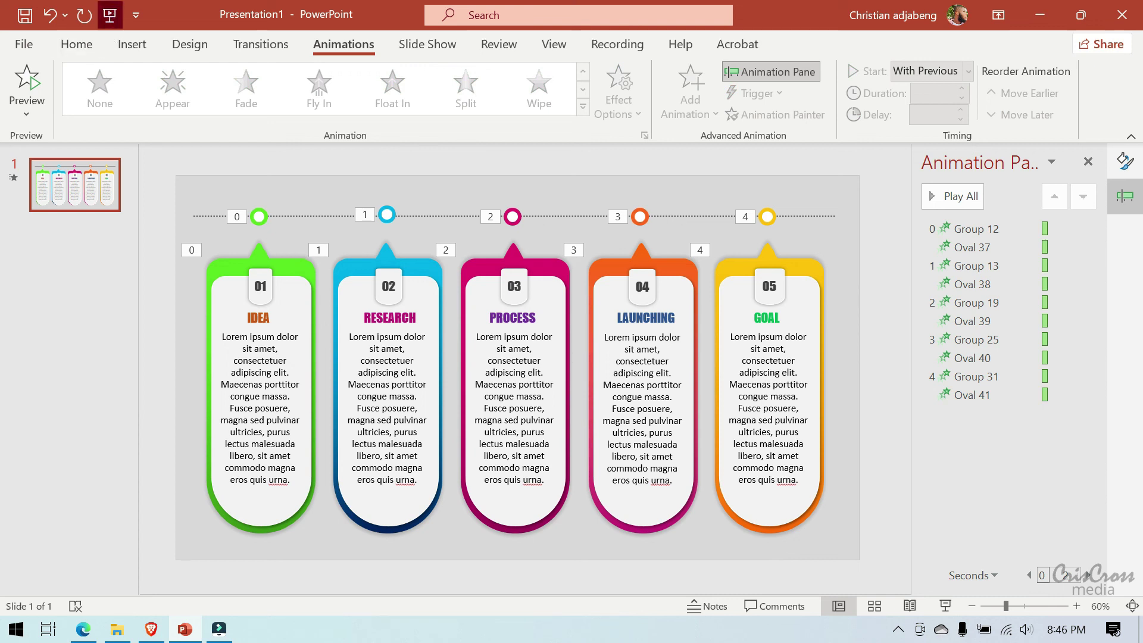
pyautogui.click(112, 17)
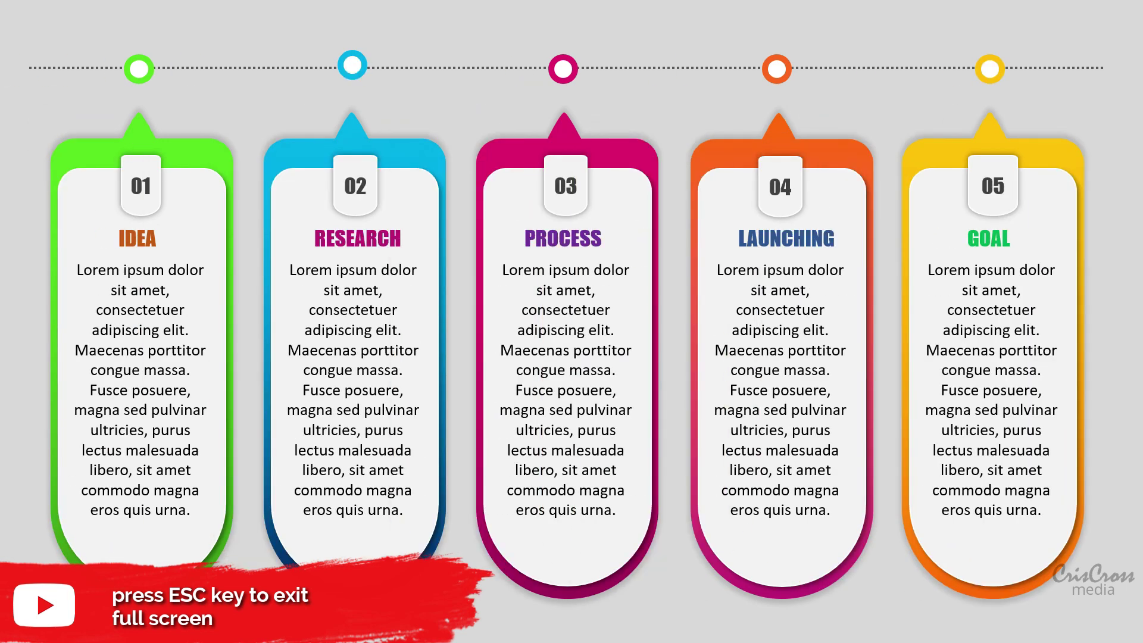
pyautogui.press('Escape')
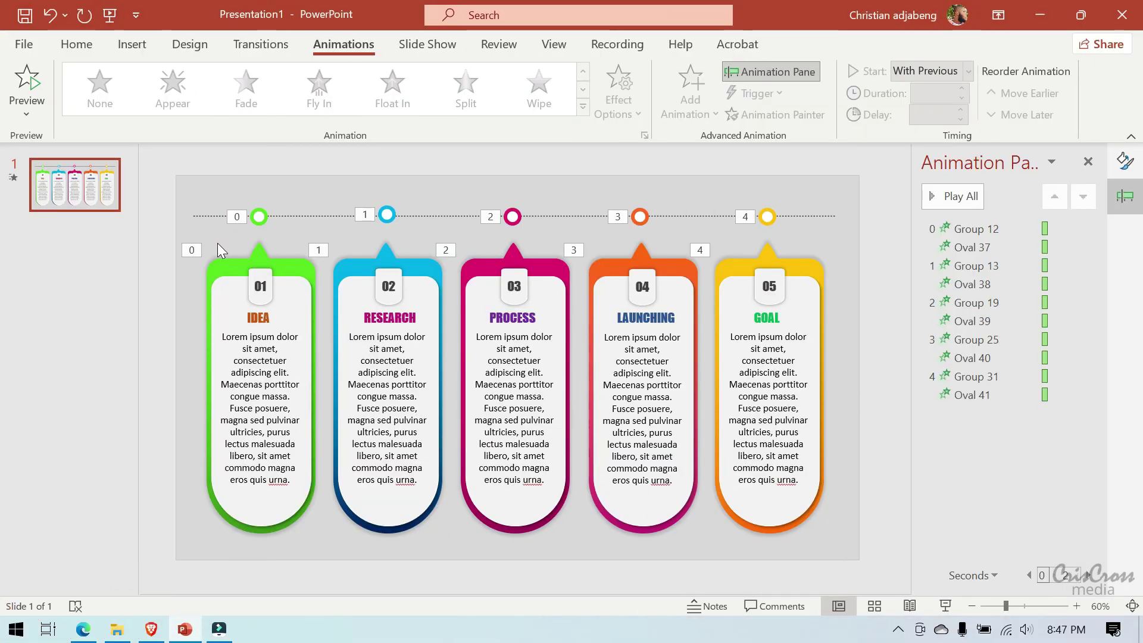
# Step: Select the IDEA card and green ring and check their Start is On Click
pyautogui.click(224, 300)
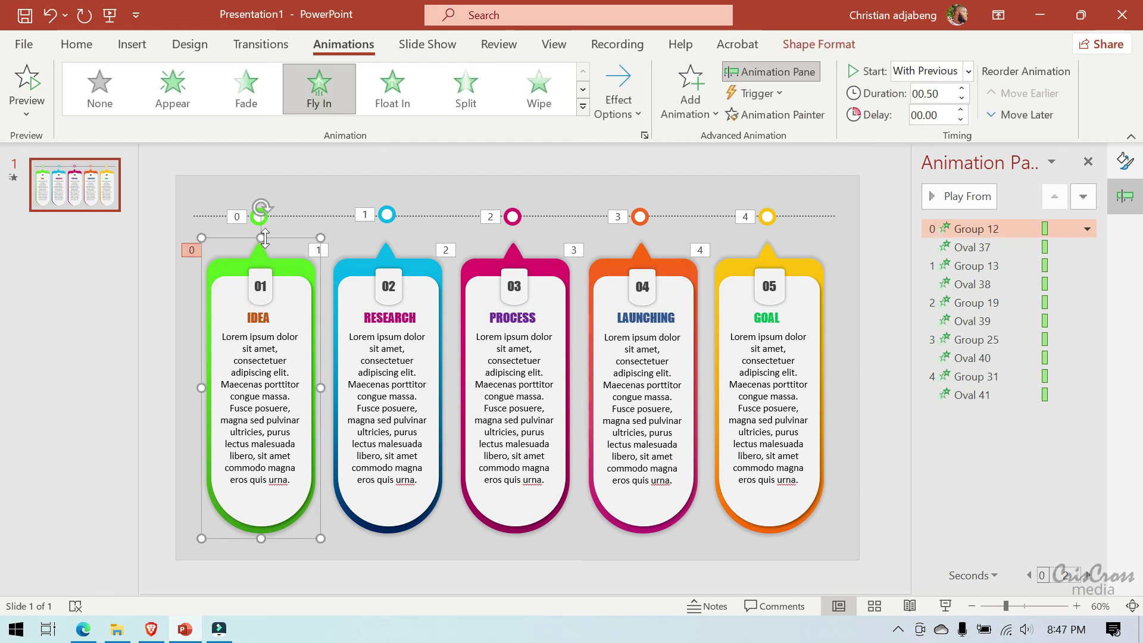
pyautogui.keyDown('shift'); pyautogui.click(264, 219); pyautogui.keyUp('shift')
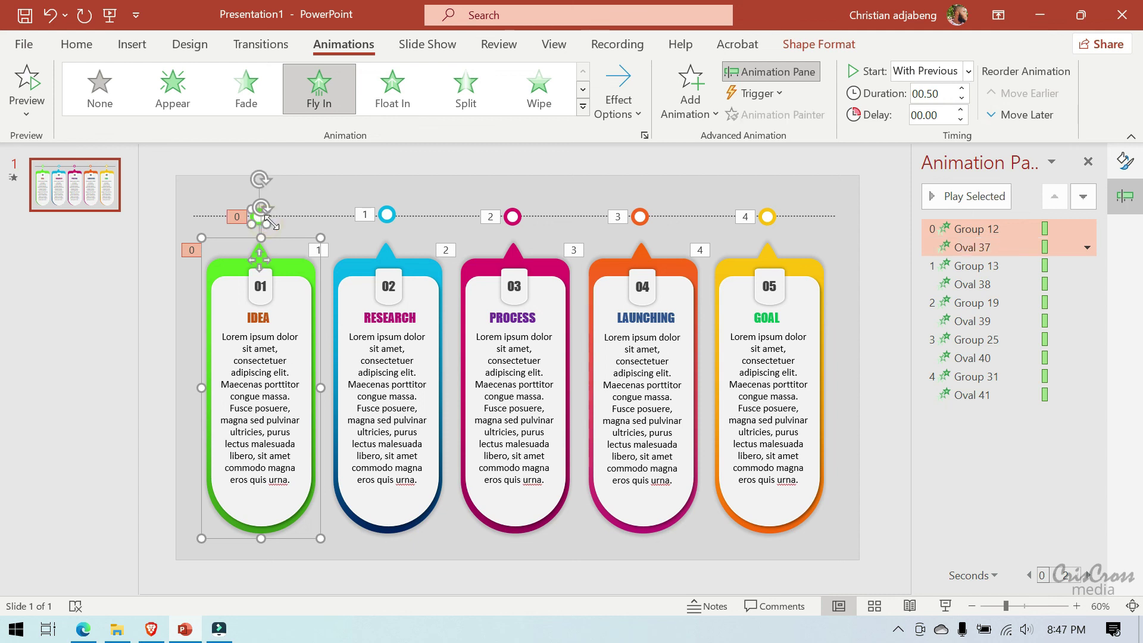
pyautogui.click(968, 72)
pyautogui.click(950, 109)
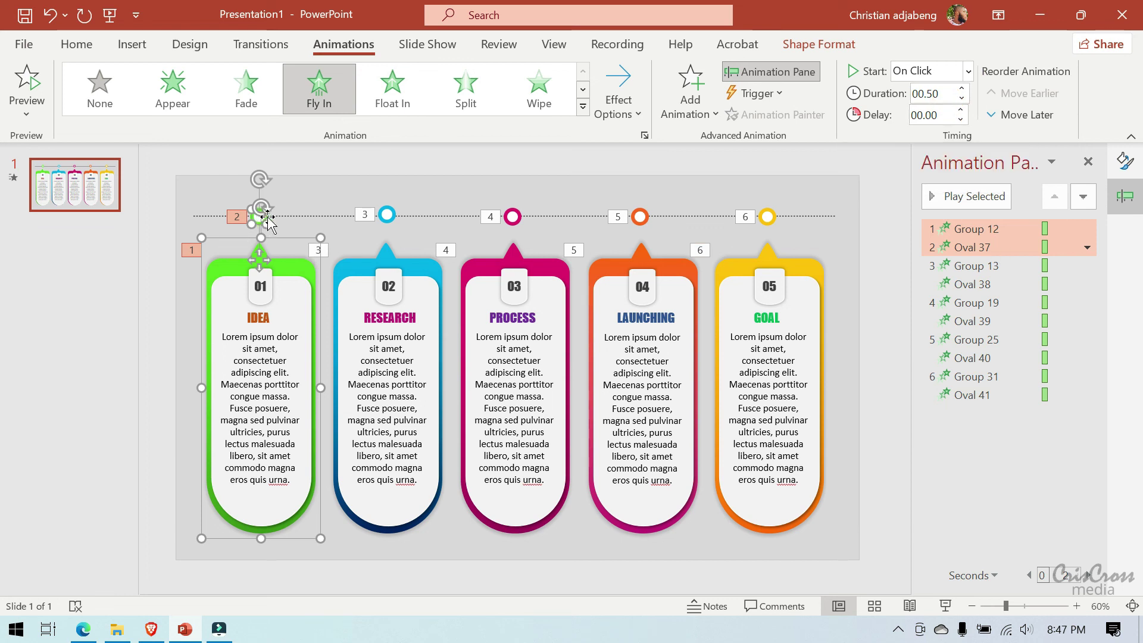
# Step: Set the green ring's animation to Start With Previous, then clear the selection
pyautogui.click(291, 224)
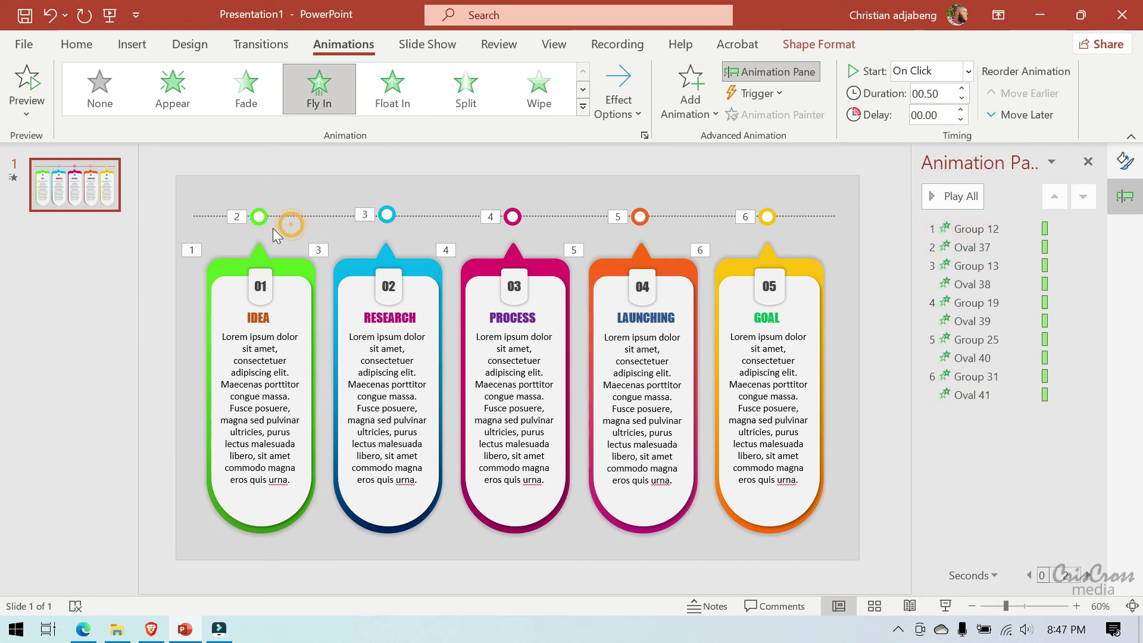
pyautogui.click(260, 216)
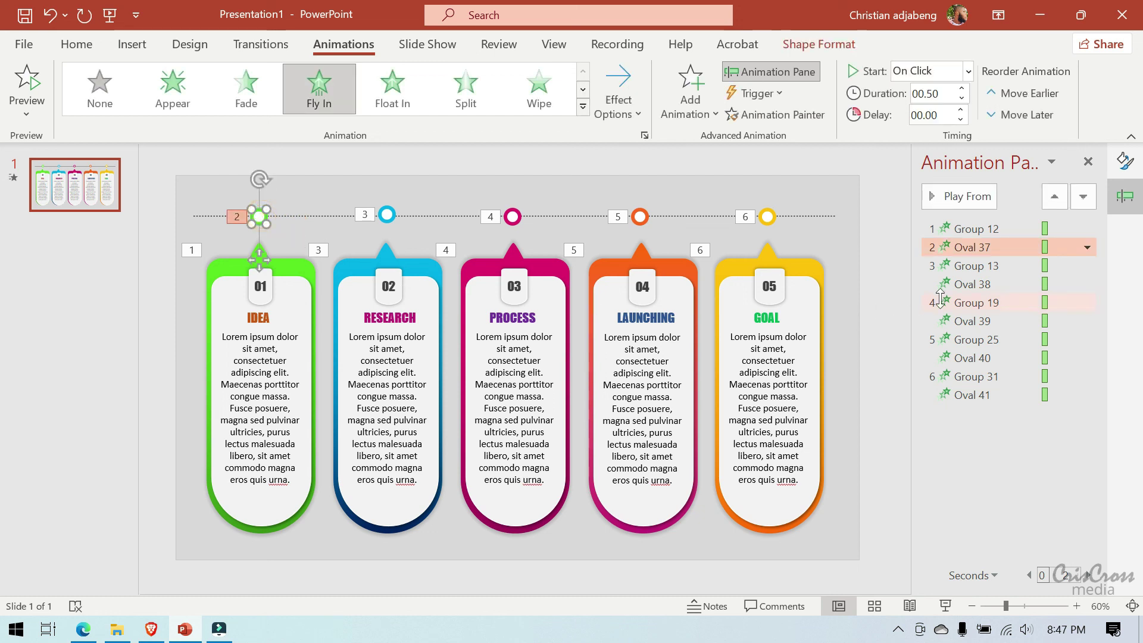
pyautogui.click(1084, 247)
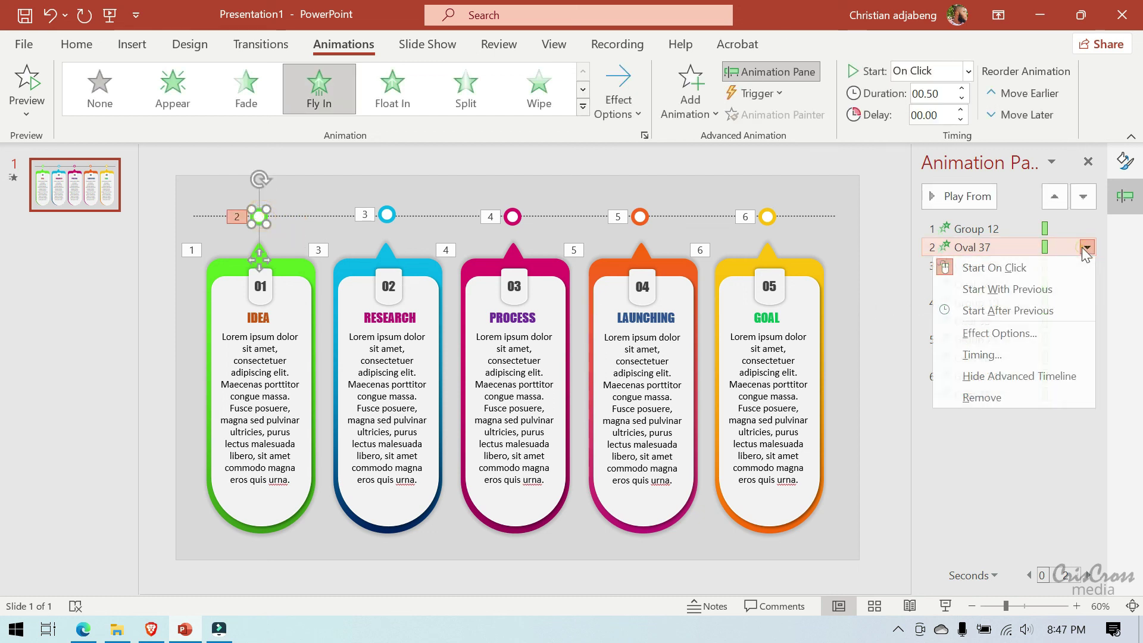
pyautogui.click(1047, 287)
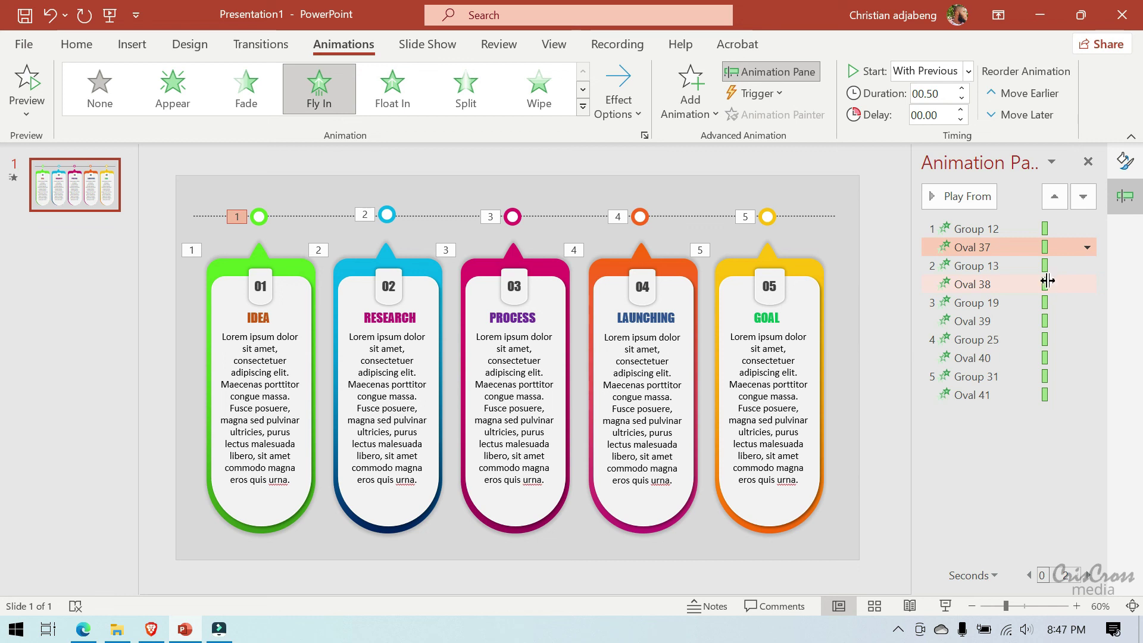
pyautogui.click(886, 335)
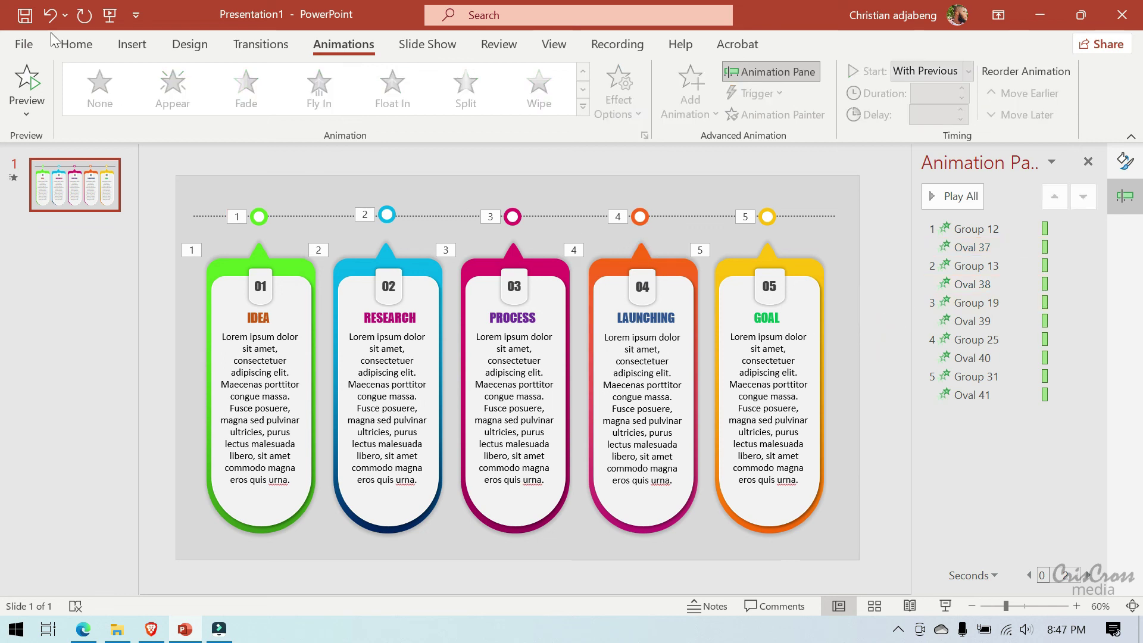
pyautogui.click(109, 16)
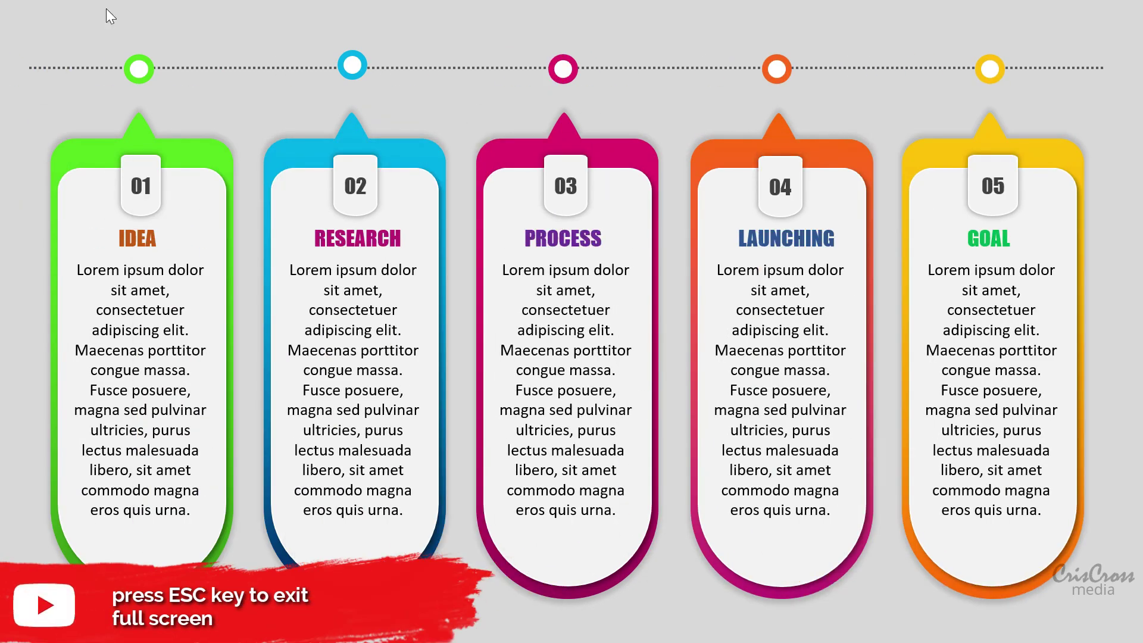
pyautogui.press('Escape')
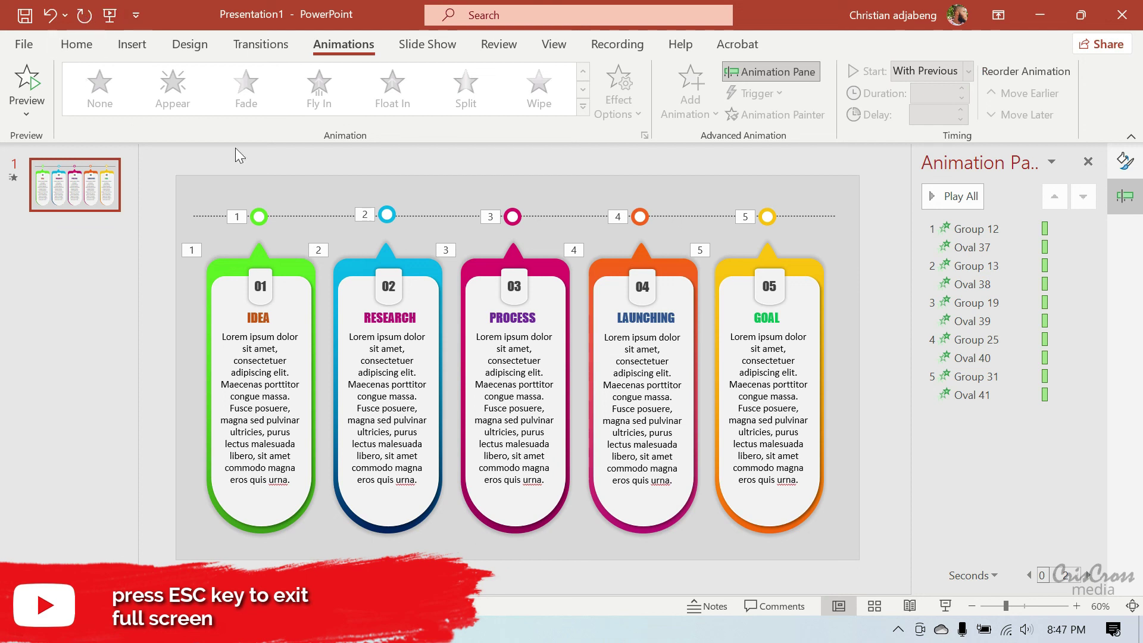
pyautogui.click(288, 306)
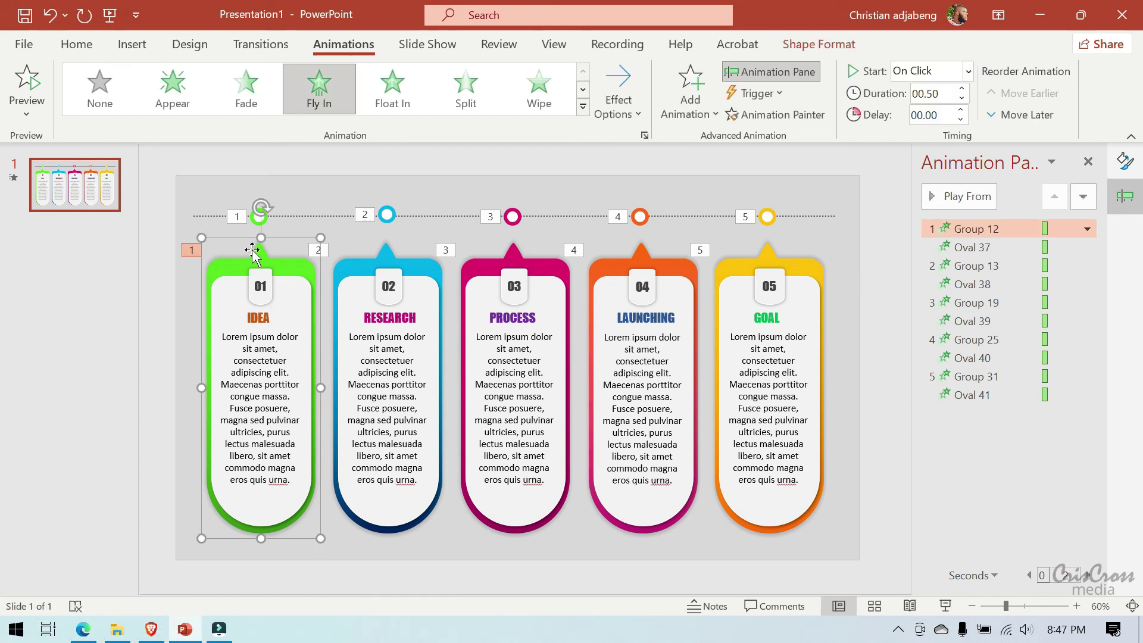
pyautogui.keyDown('shift'); pyautogui.click(261, 218); pyautogui.keyUp('shift')
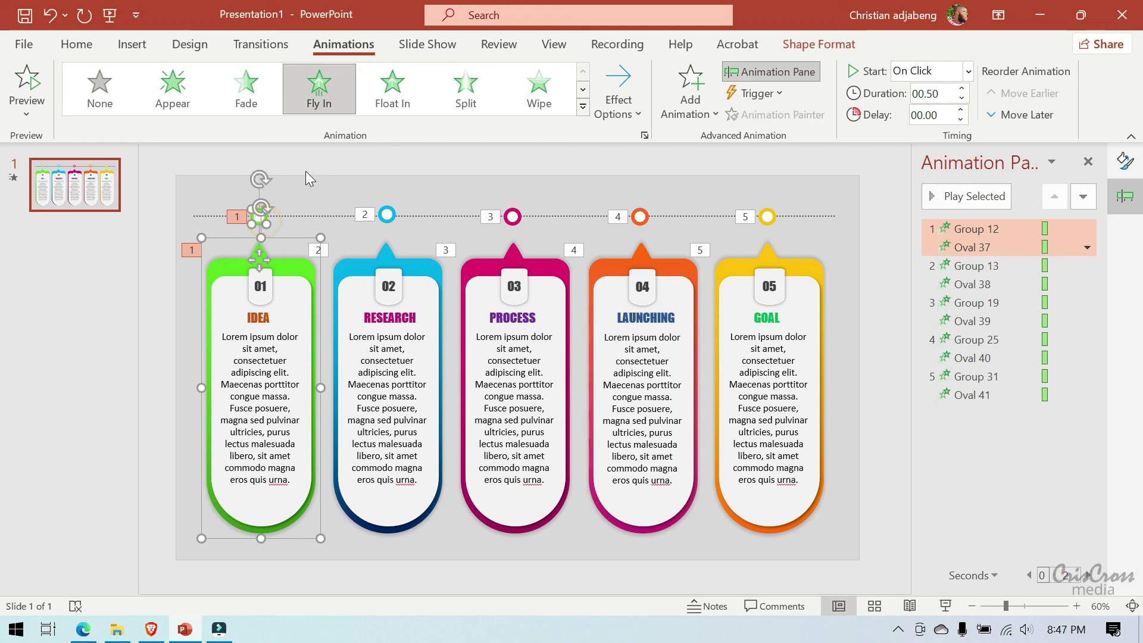
pyautogui.click(583, 110)
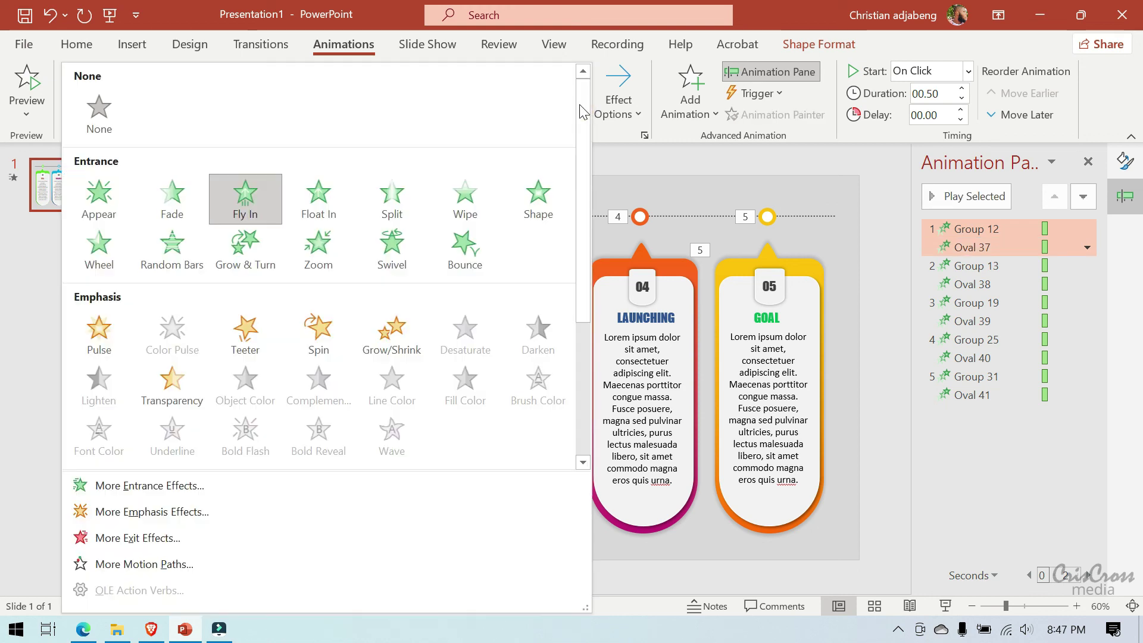
pyautogui.click(641, 177)
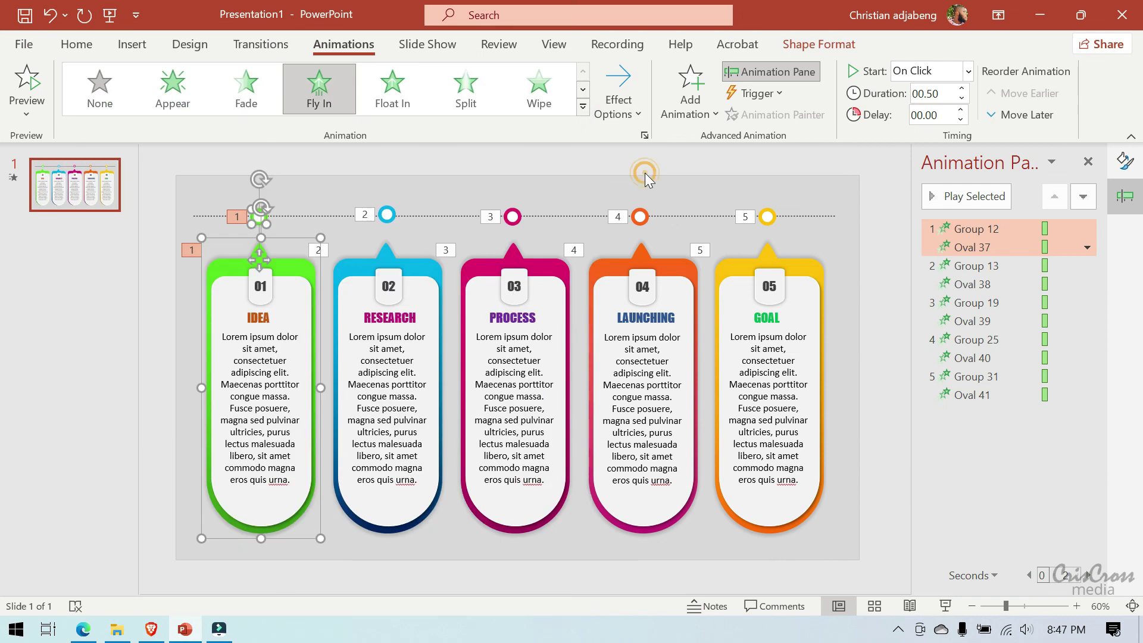
pyautogui.click(890, 242)
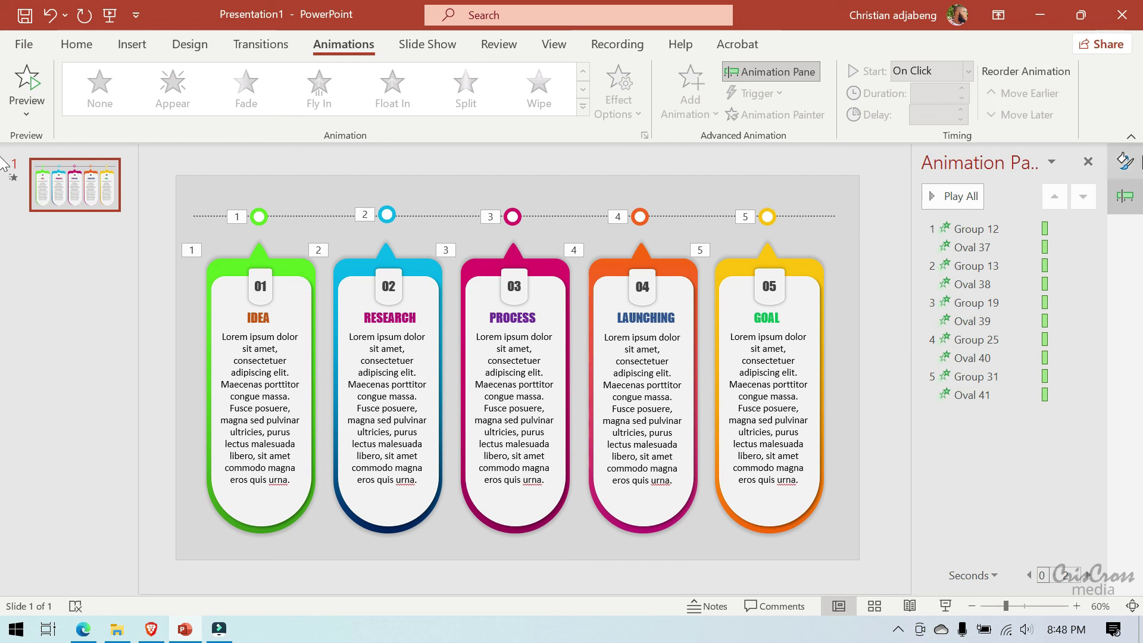
# Step: Close the Animation Pane and start the slideshow from the beginning
pyautogui.click(1088, 162)
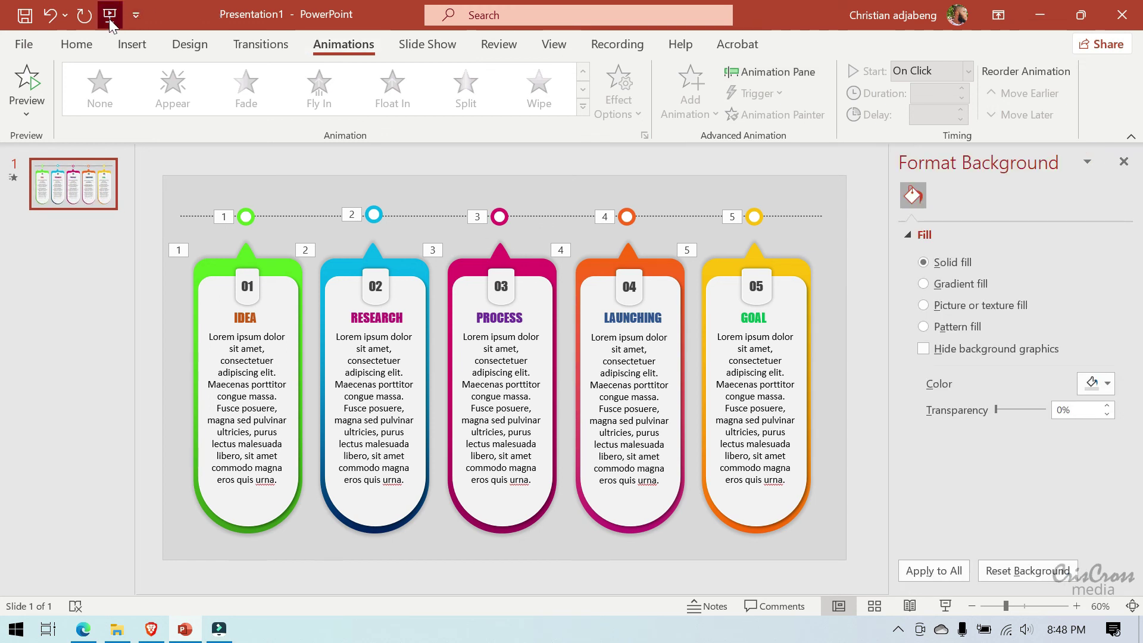
pyautogui.click(110, 17)
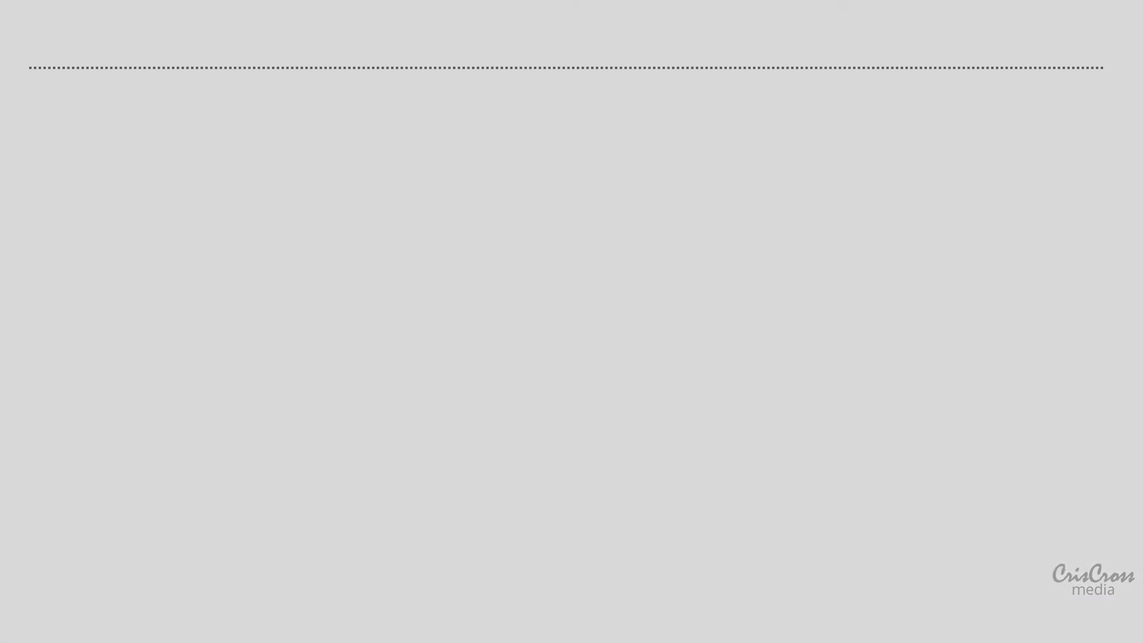